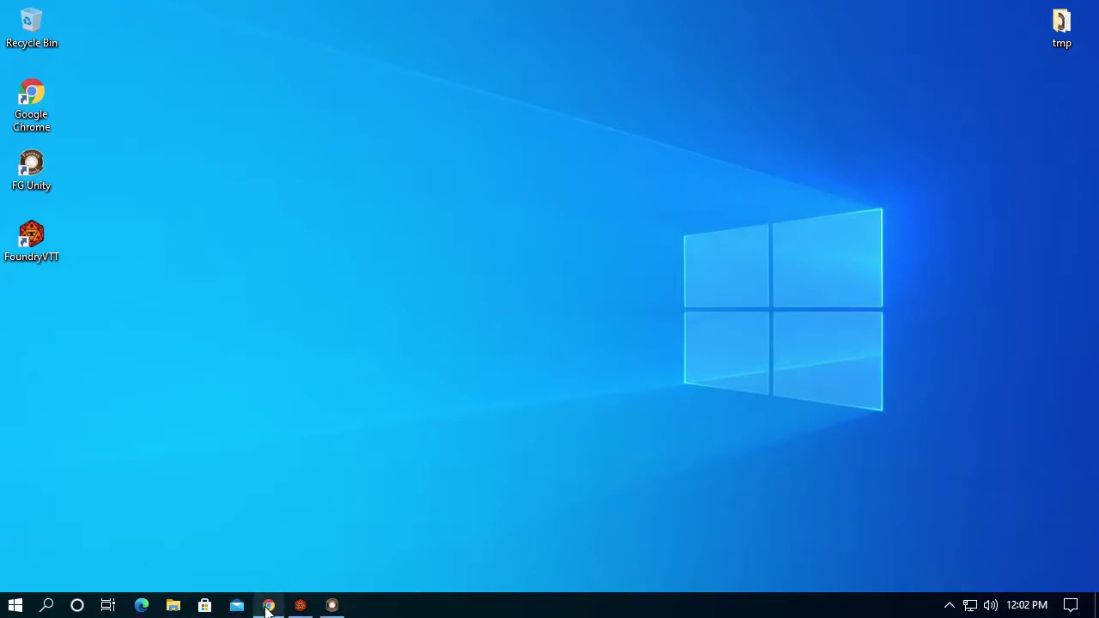
Switch to Chrome and check the software license price on the Foundry Virtual Tabletop purchase page
mouse_move(271, 607)
click(268, 539)
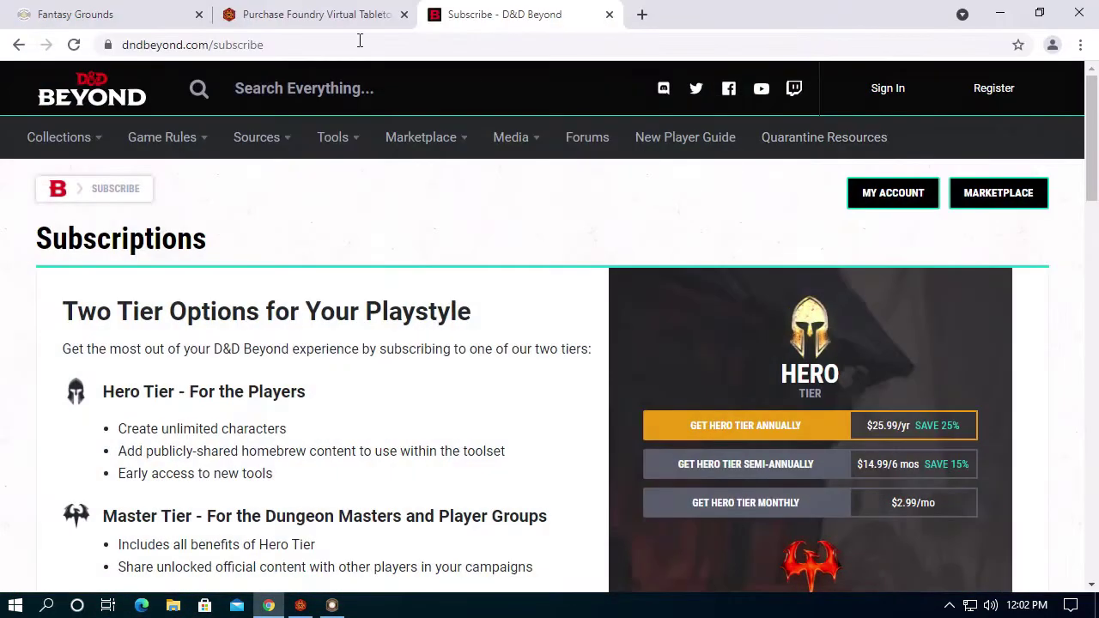
click(245, 11)
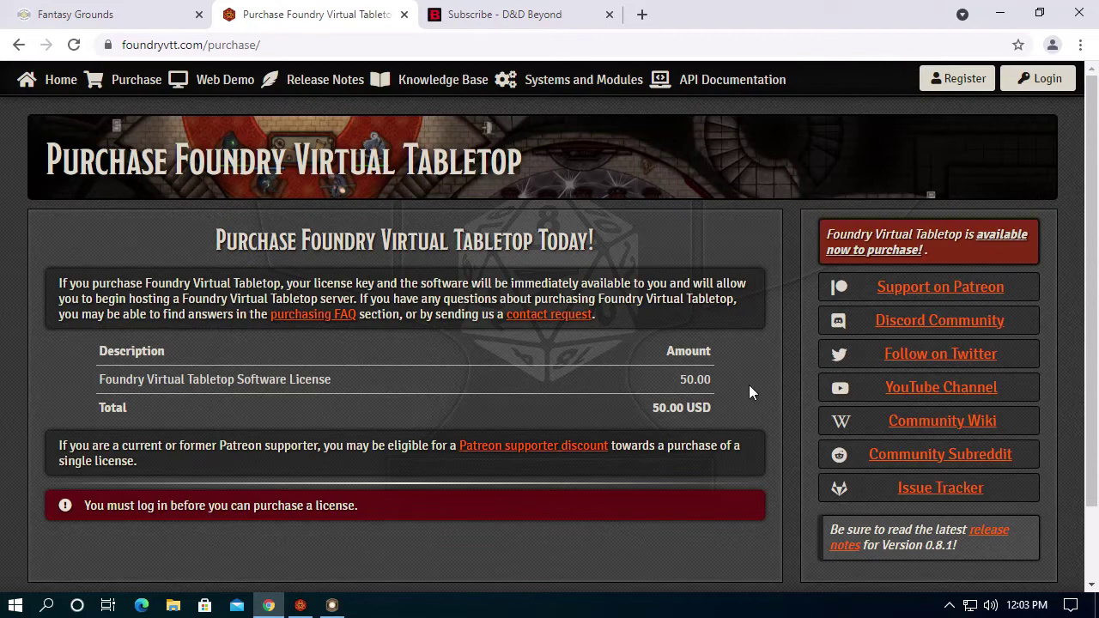
Examine the Fantasy Grounds home page for the FGU Standard tier's features and its subscription and one-time prices
click(90, 20)
scroll(474, 239, down, 5)
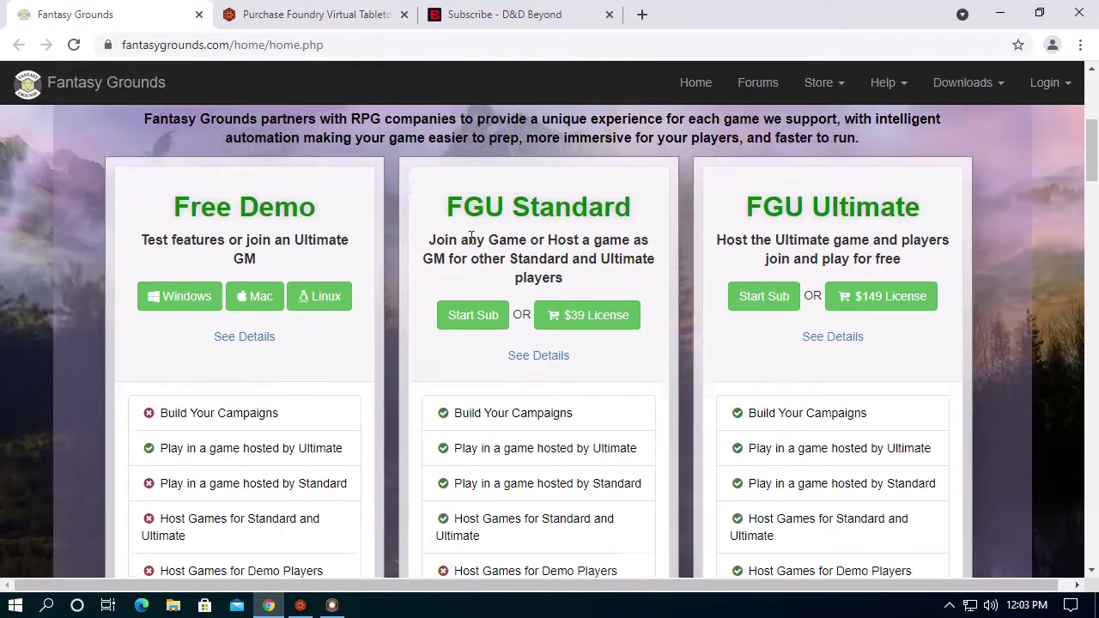
scroll(473, 239, down, 8)
scroll(518, 352, up, 7)
scroll(518, 352, up, 5)
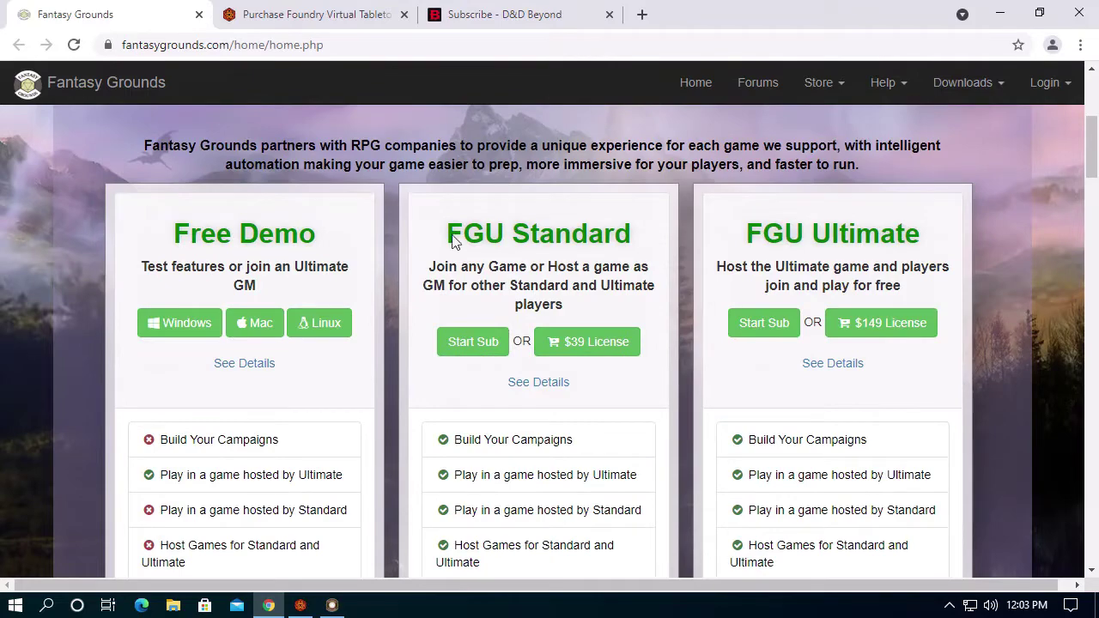
scroll(544, 307, down, 10)
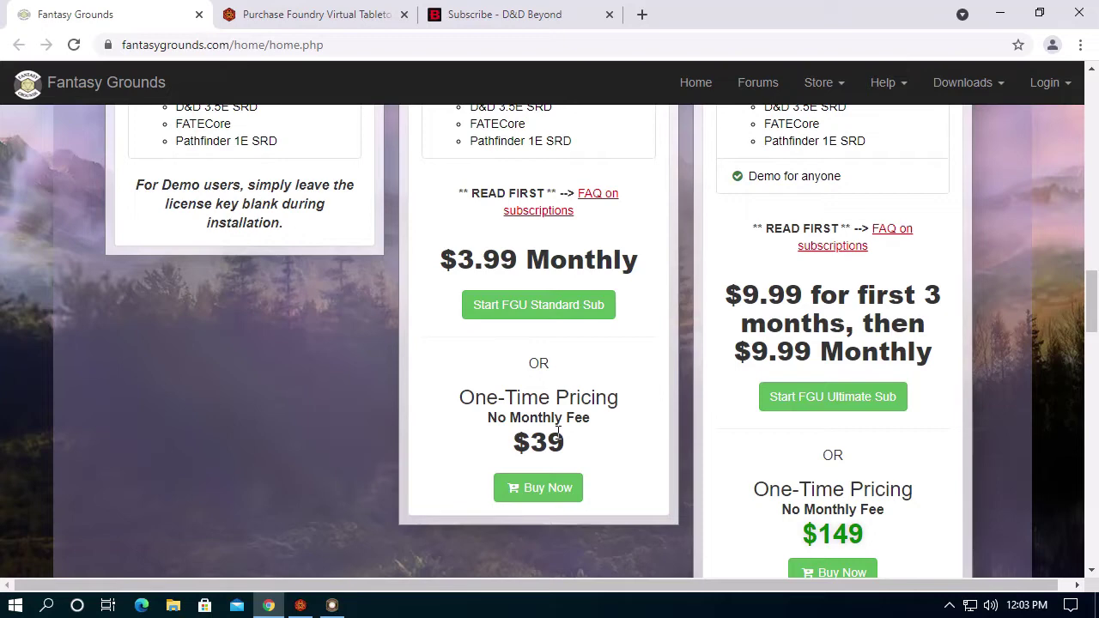
scroll(552, 368, up, 6)
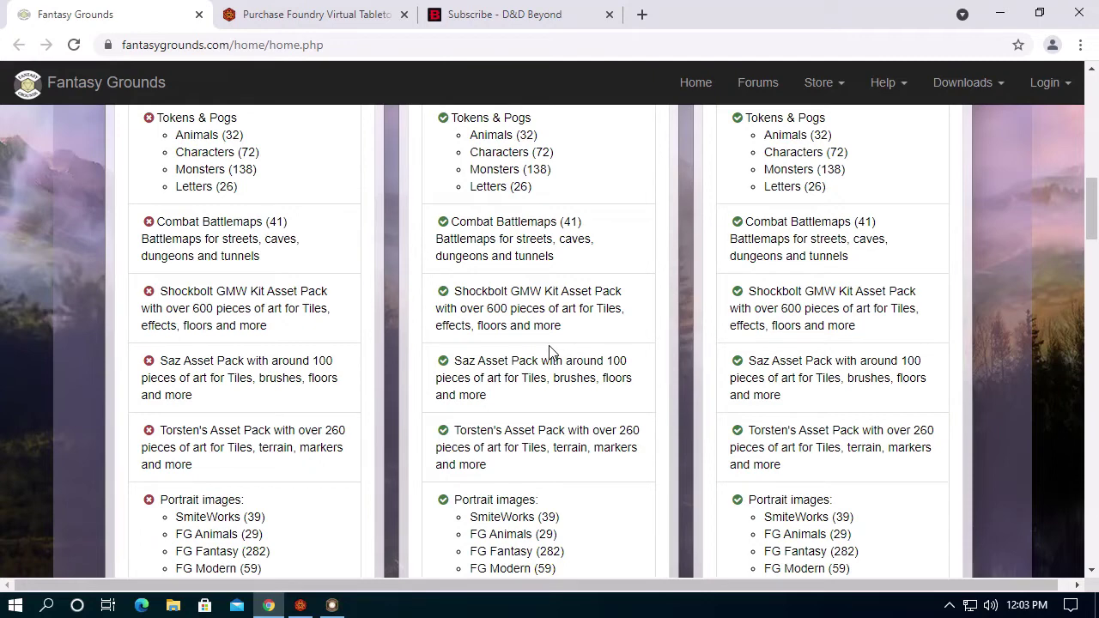
scroll(210, 292, up, 5)
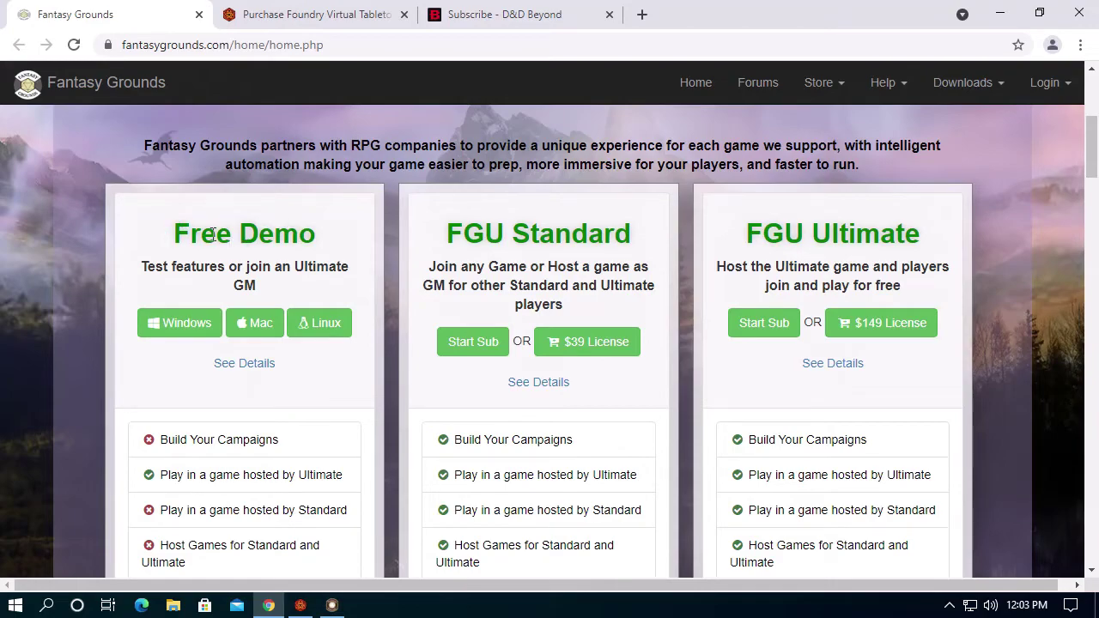
Compare the Free Demo's features with those of FGU Ultimate, including Ultimate's monthly and one-time pricing
scroll(235, 279, down, 10)
scroll(236, 281, down, 3)
scroll(379, 283, up, 4)
scroll(828, 244, up, 10)
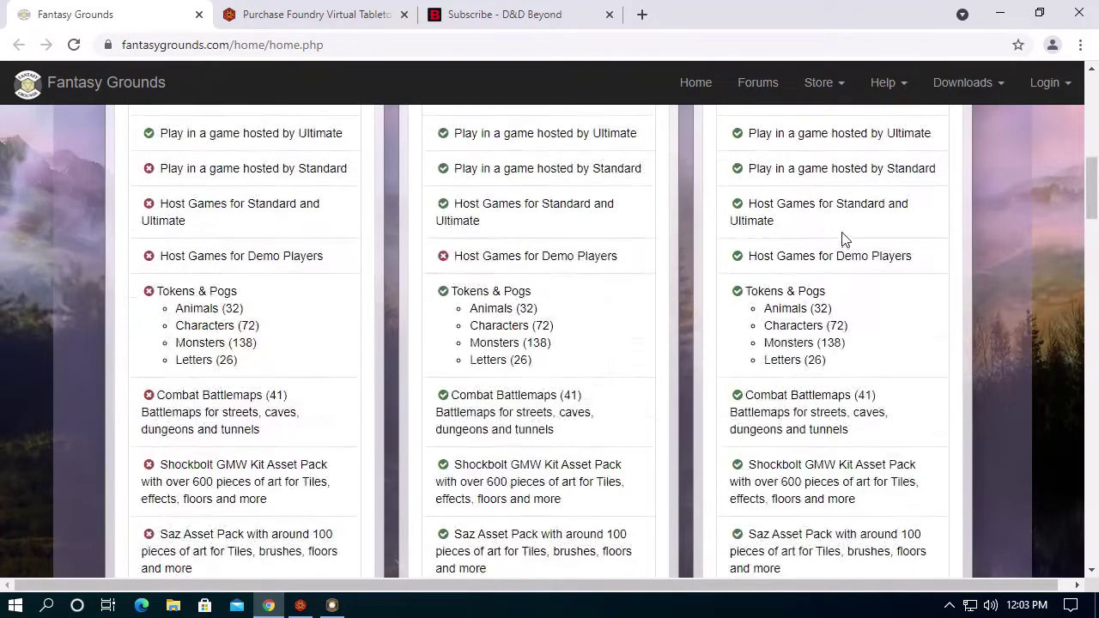
scroll(841, 231, down, 2)
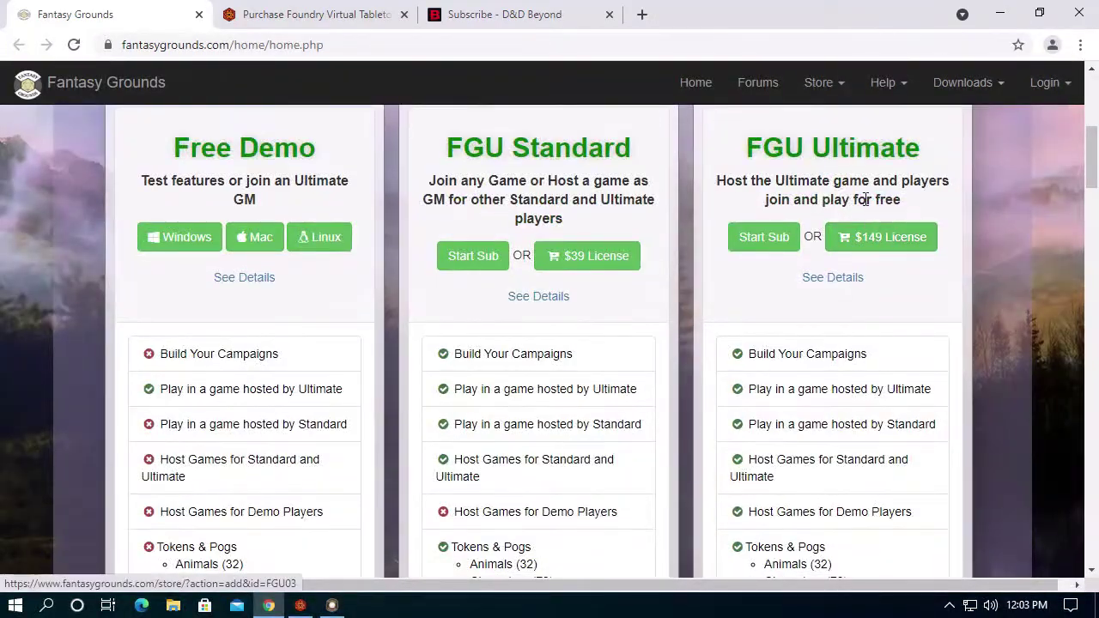
scroll(853, 176, down, 12)
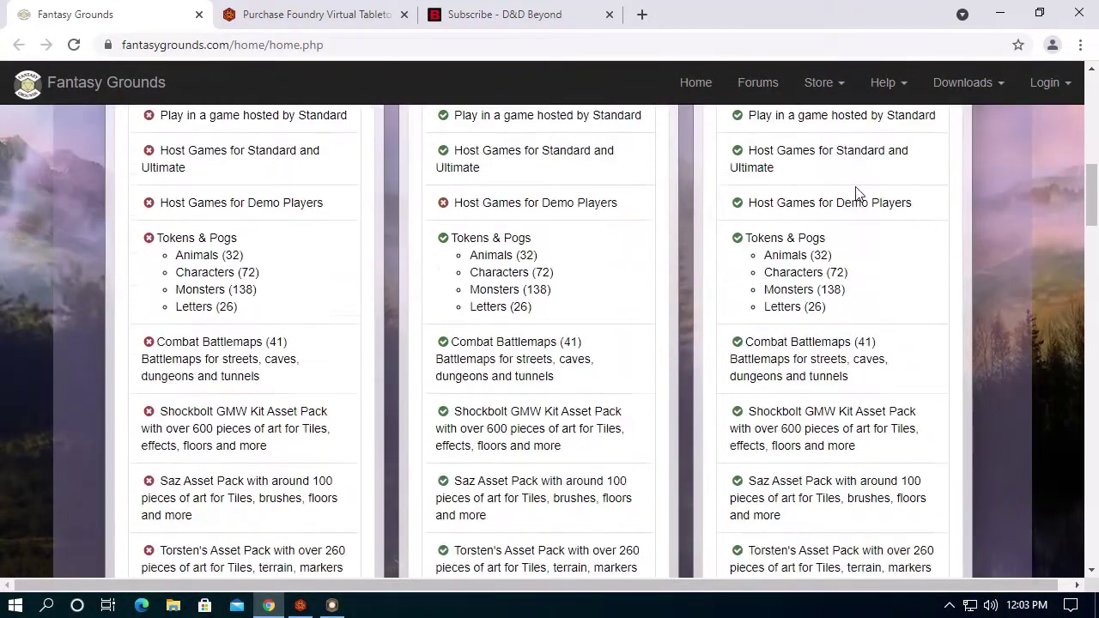
scroll(889, 343, down, 2)
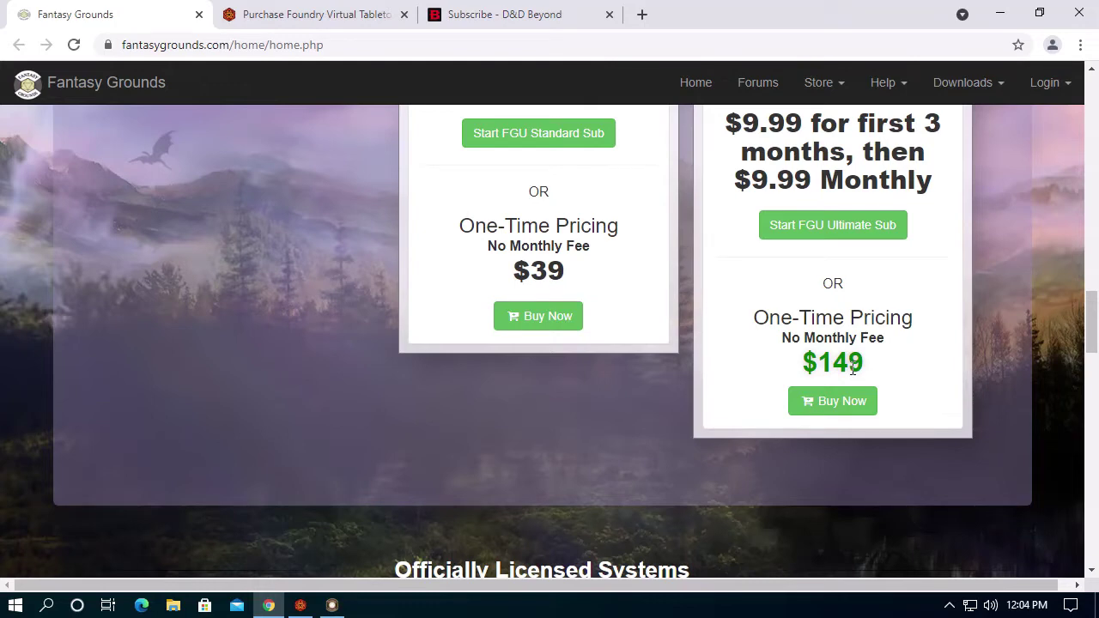
scroll(1023, 275, up, 2)
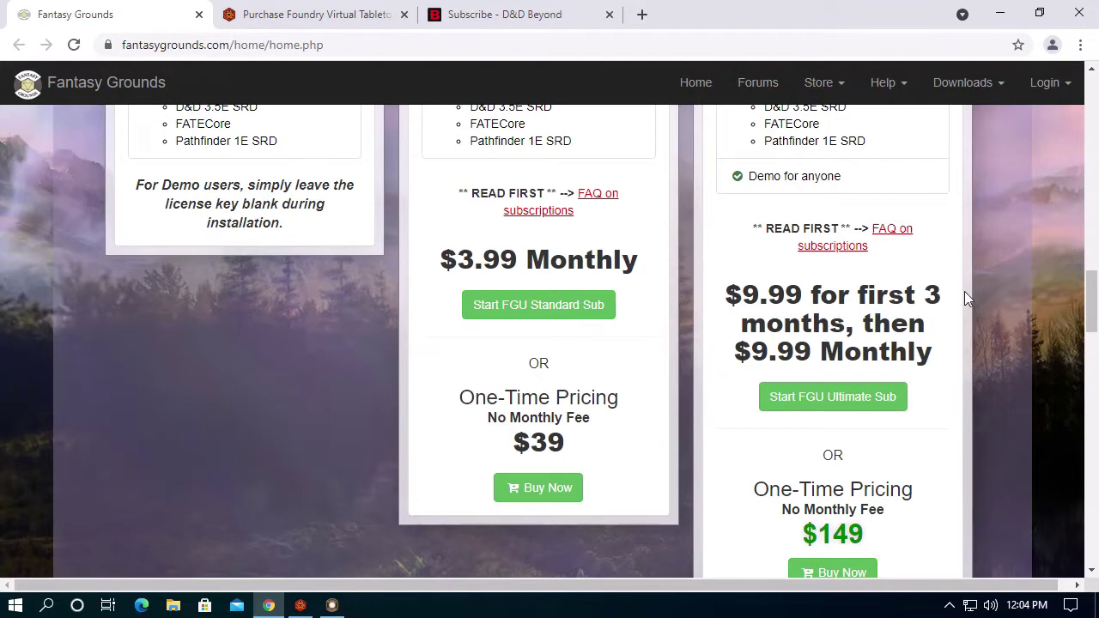
scroll(827, 405, down, 12)
scroll(878, 409, up, 5)
scroll(877, 410, up, 3)
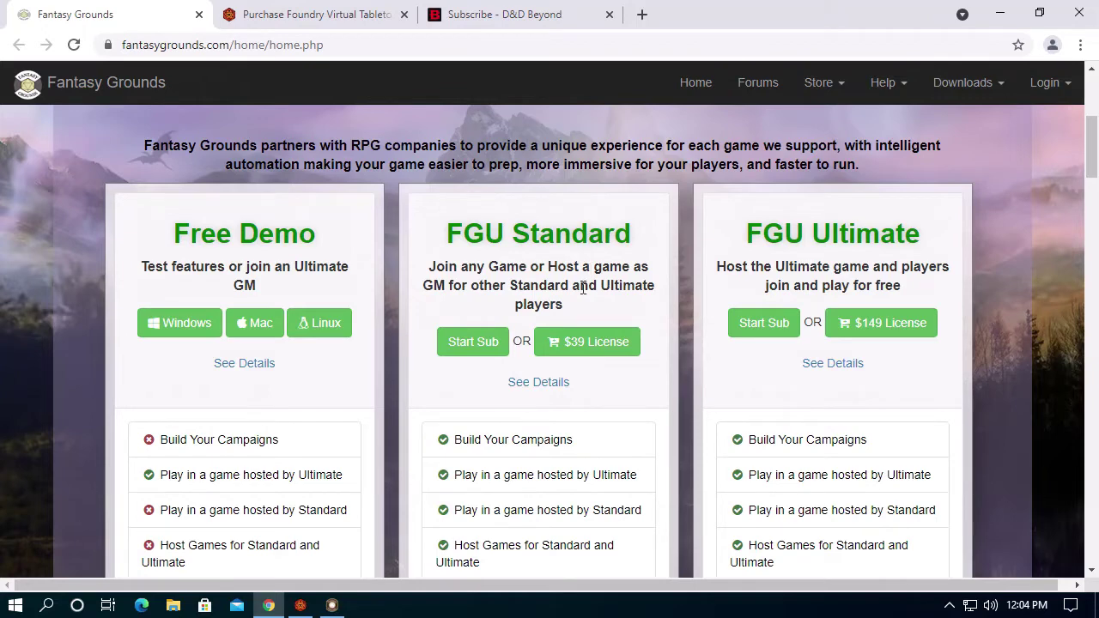
Highlight the "Host Games for Demo Players" entry in the FGU Standard feature list
scroll(552, 400, down, 4)
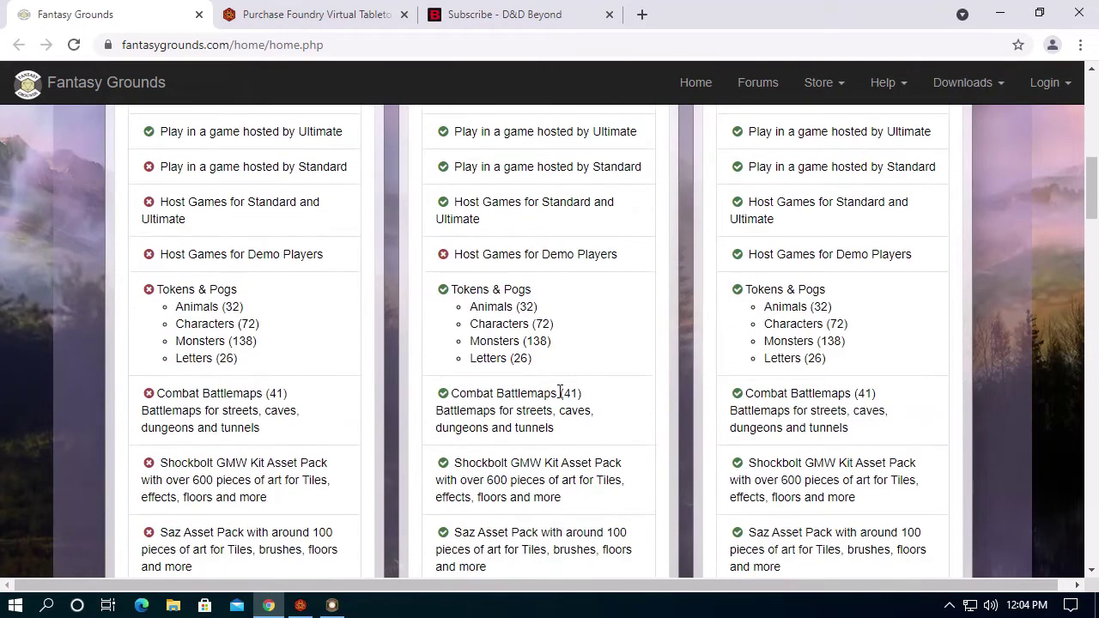
drag(454, 254, 624, 263)
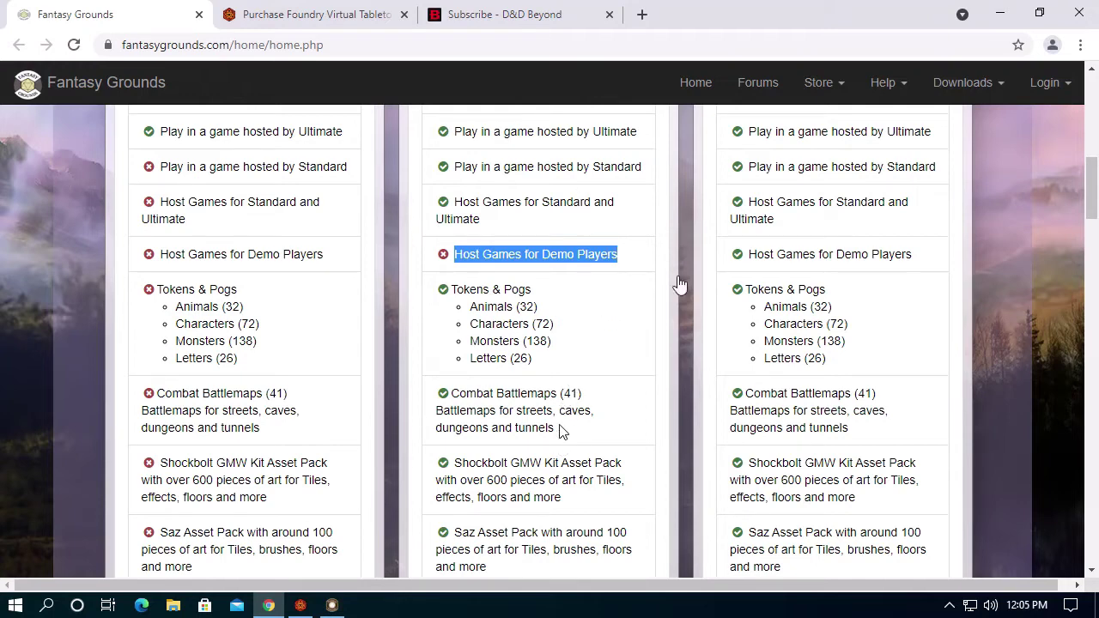
scroll(1011, 292, up, 5)
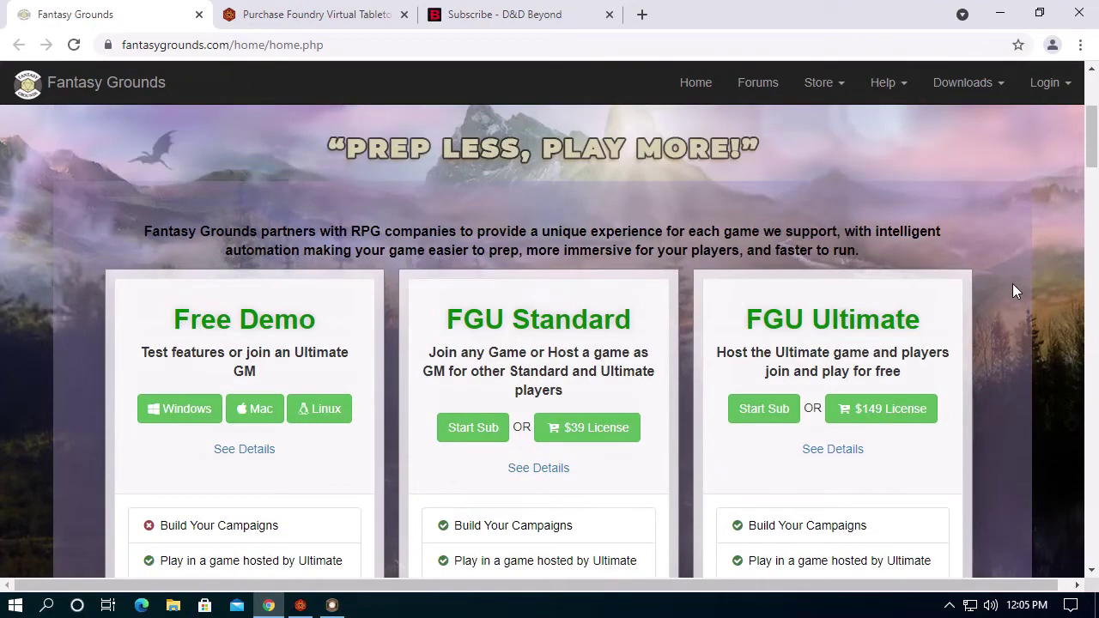
Review the FGU Standard and FGU Ultimate prices again alongside the features each tier includes
scroll(1013, 285, down, 12)
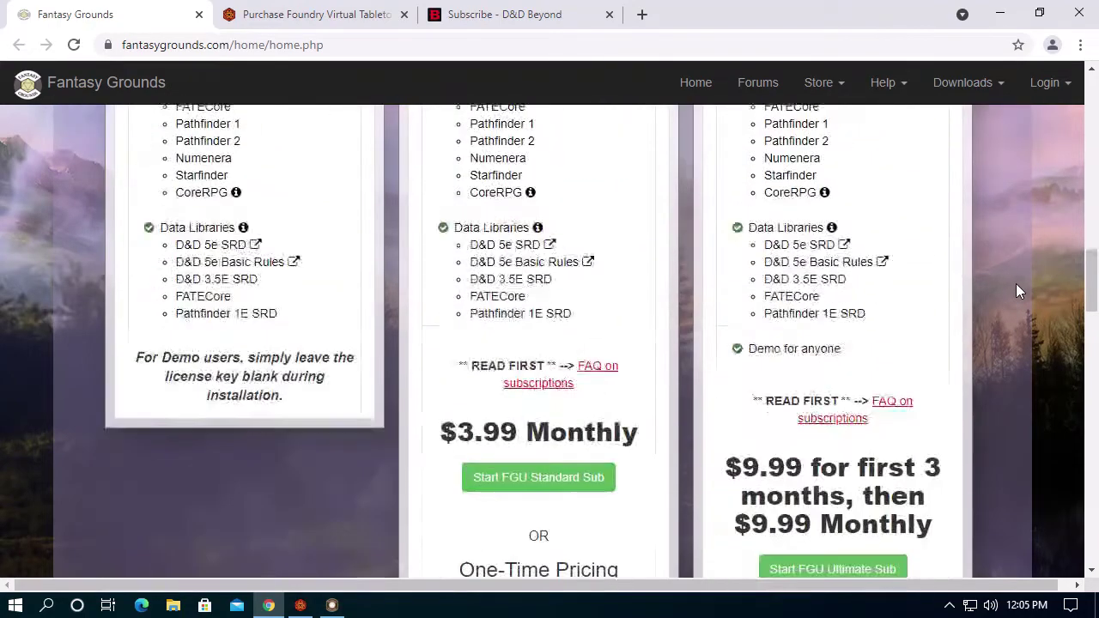
scroll(1016, 292, down, 1)
scroll(867, 449, down, 3)
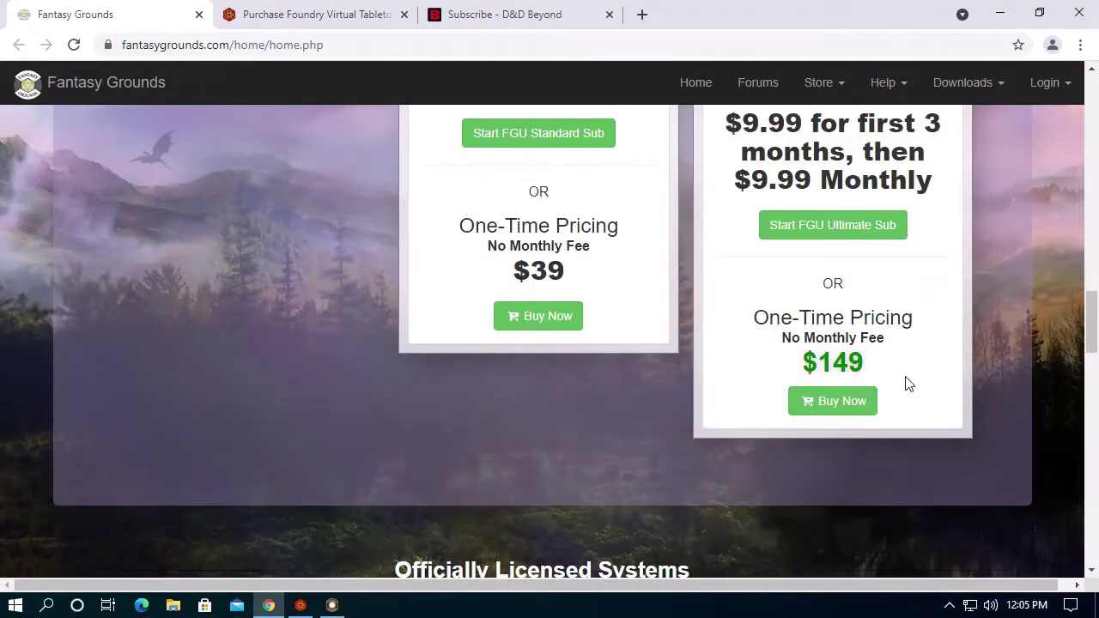
scroll(910, 383, up, 10)
scroll(924, 383, up, 2)
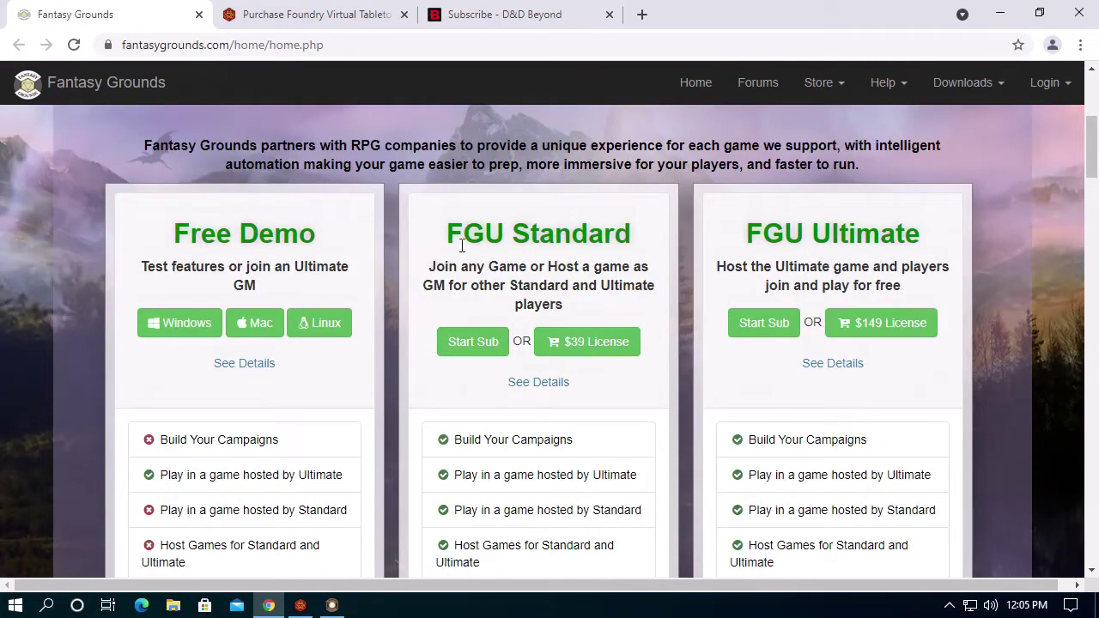
scroll(581, 338, down, 8)
scroll(581, 348, down, 6)
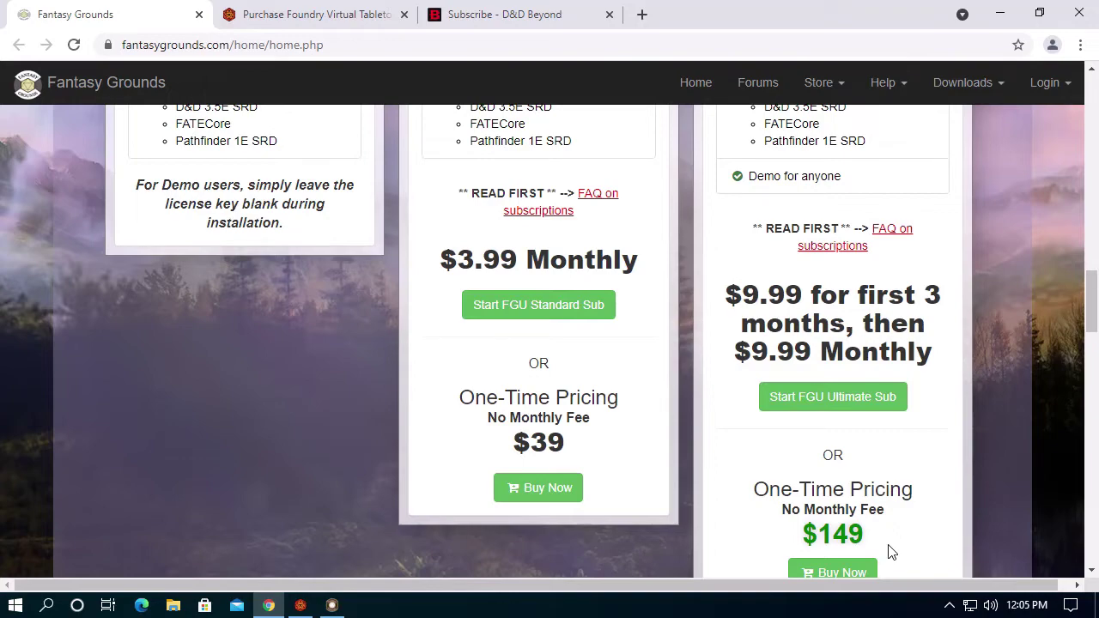
scroll(479, 321, up, 10)
scroll(453, 353, up, 1)
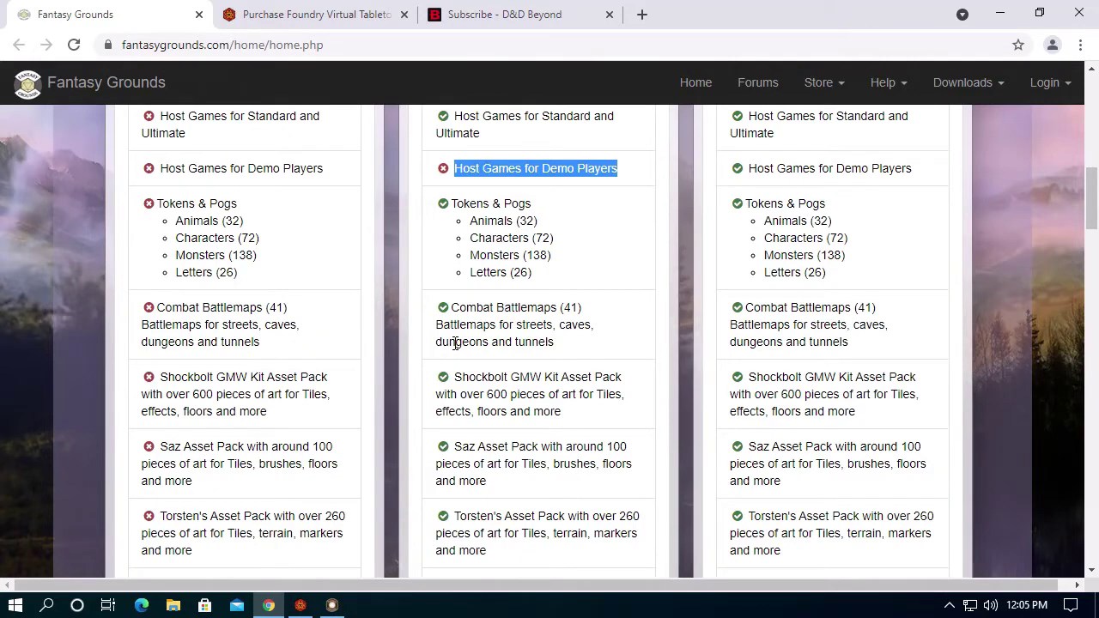
scroll(654, 294, up, 9)
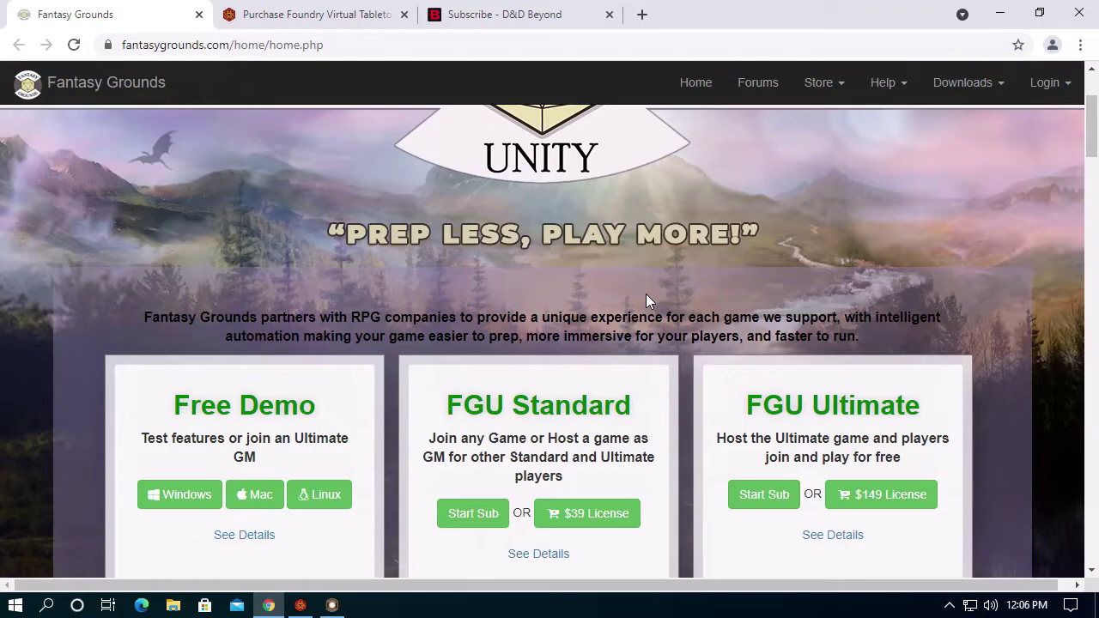
Recheck the Foundry purchase page and examine D&D Beyond's Hero and Master tier benefits and subscription prices
click(290, 19)
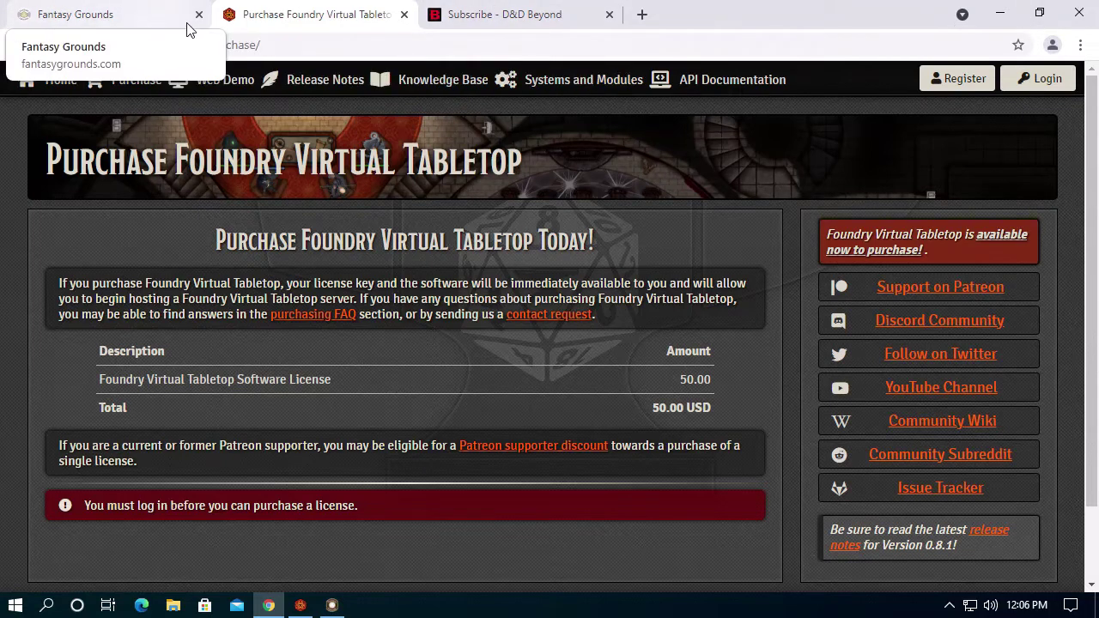
click(494, 23)
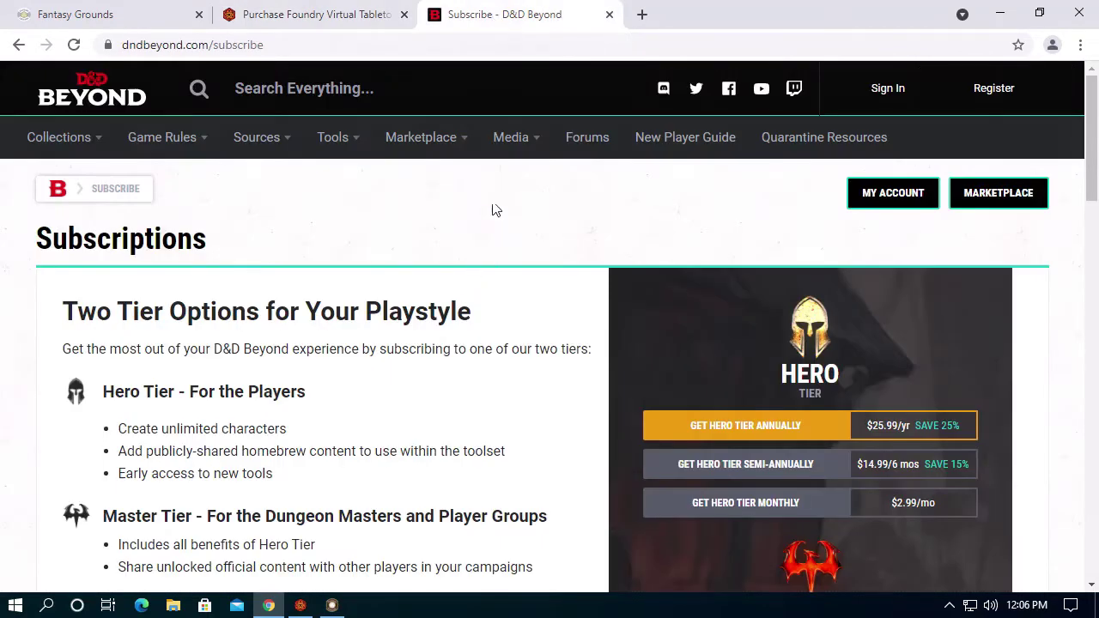
scroll(472, 307, down, 3)
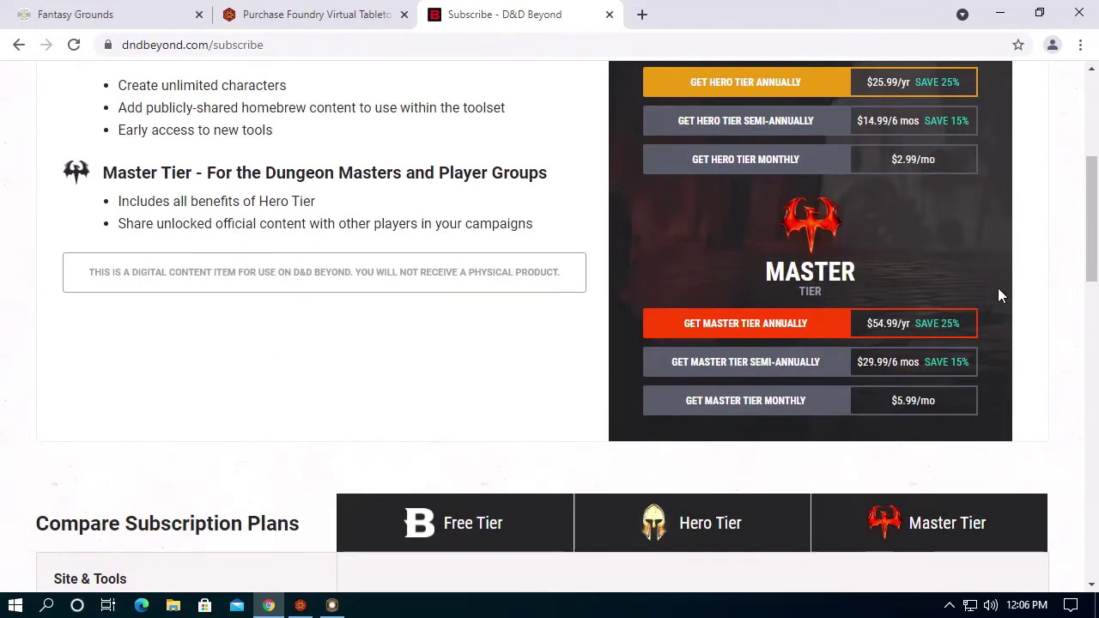
scroll(981, 309, up, 2)
scroll(1006, 292, down, 1)
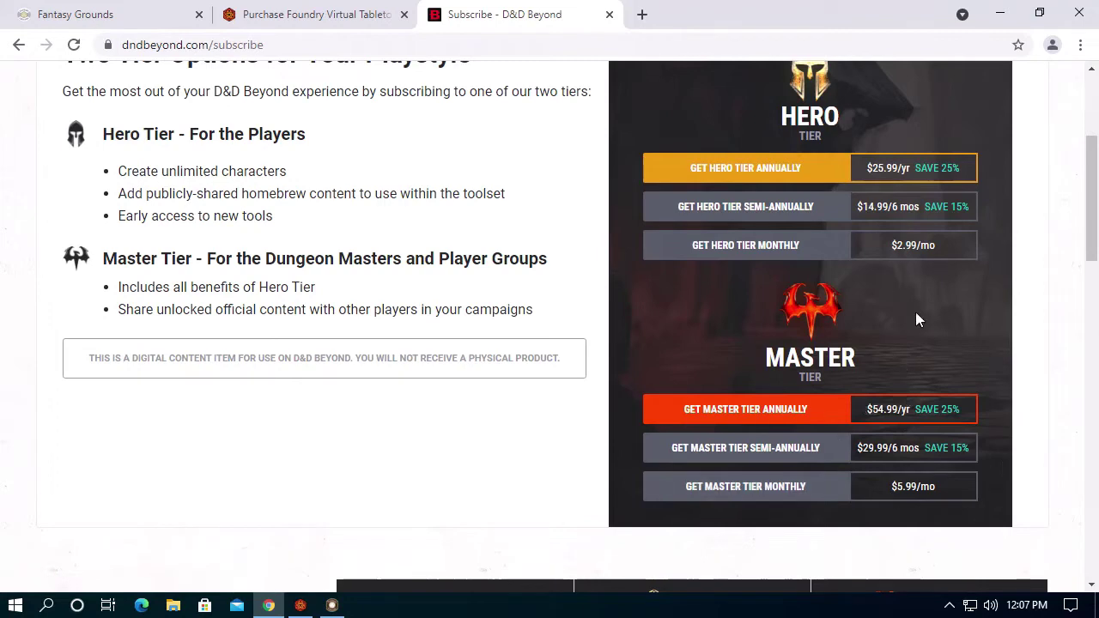
scroll(1042, 361, up, 2)
scroll(1042, 361, down, 1)
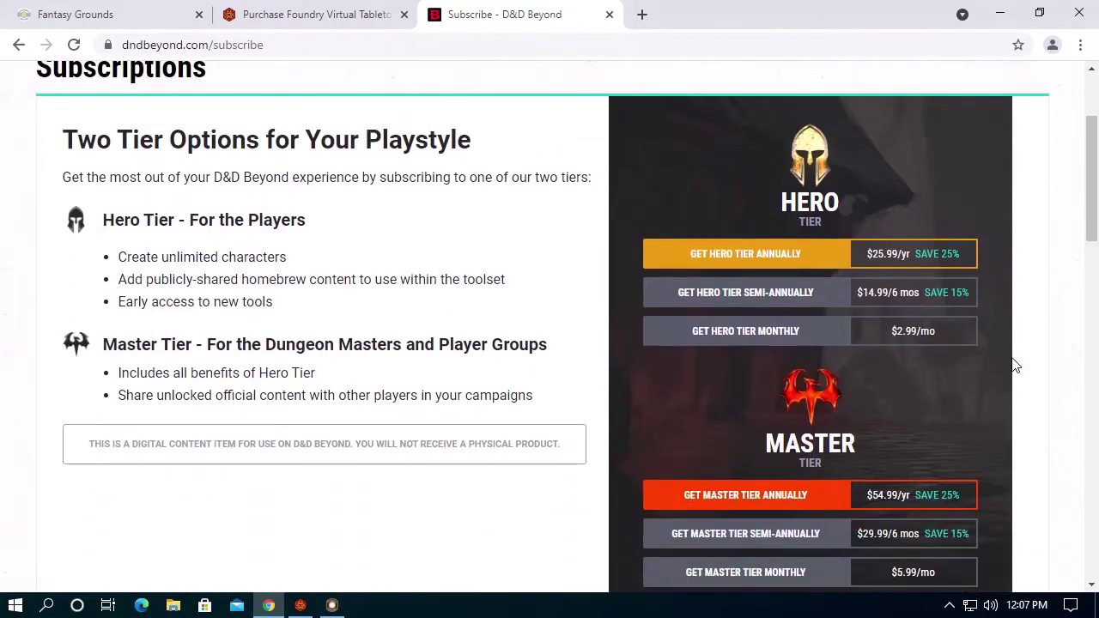
scroll(996, 378, down, 1)
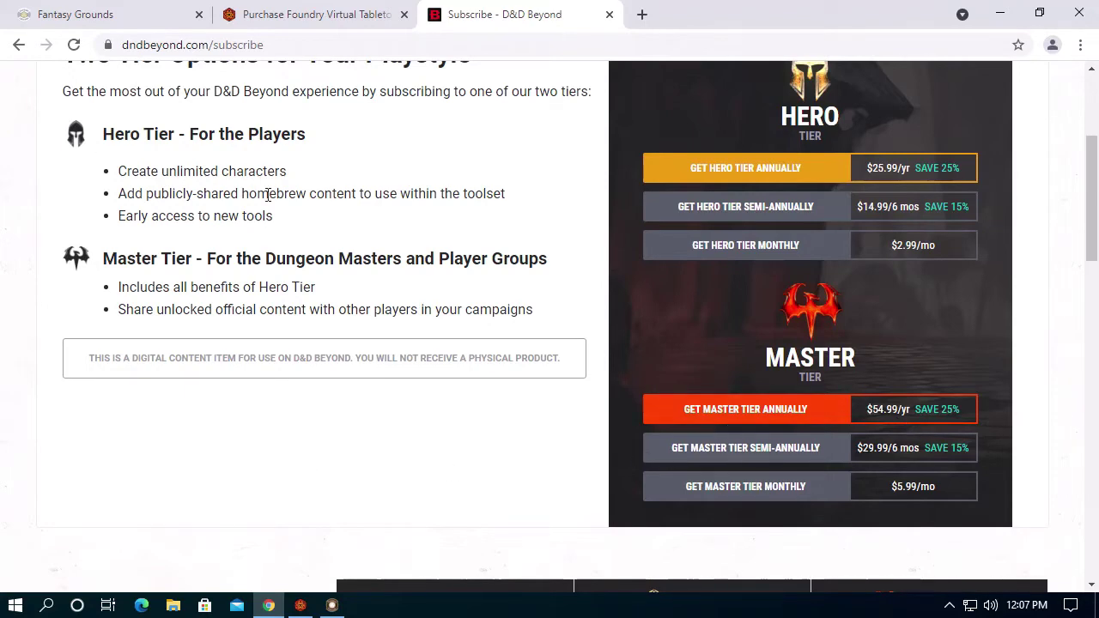
Open the Sourcebooks category in the D&D Beyond marketplace store
scroll(356, 215, up, 3)
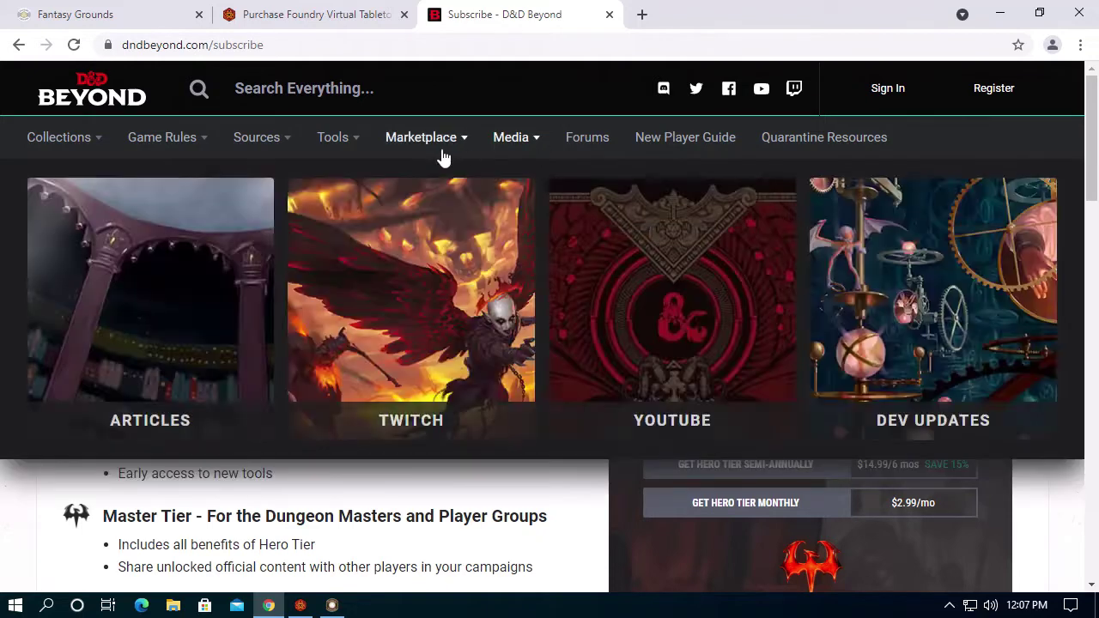
mouse_move(415, 155)
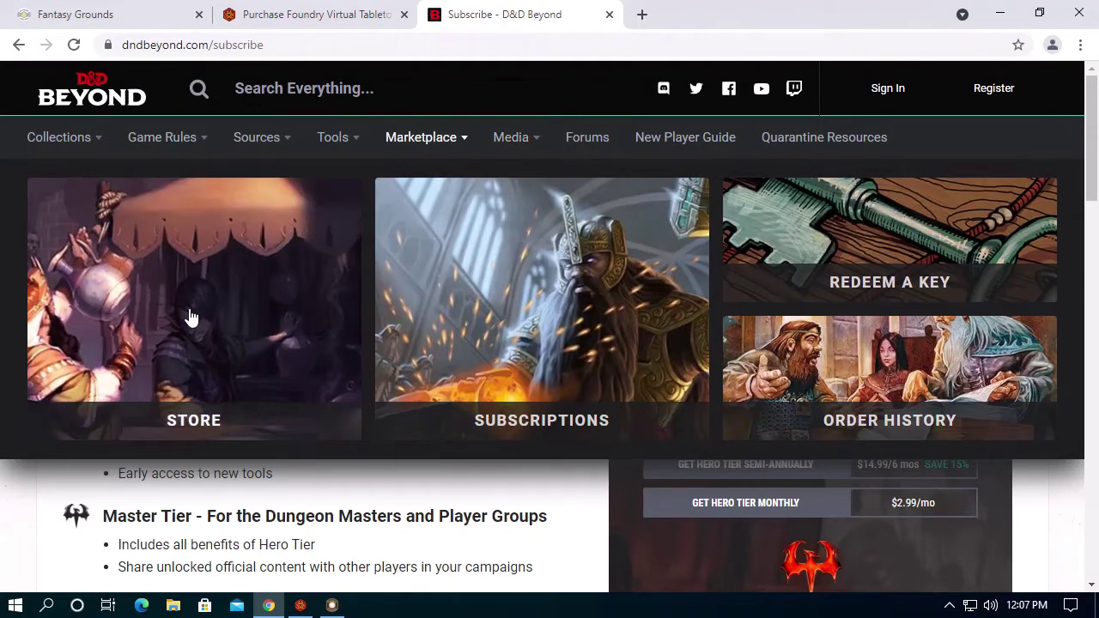
click(183, 325)
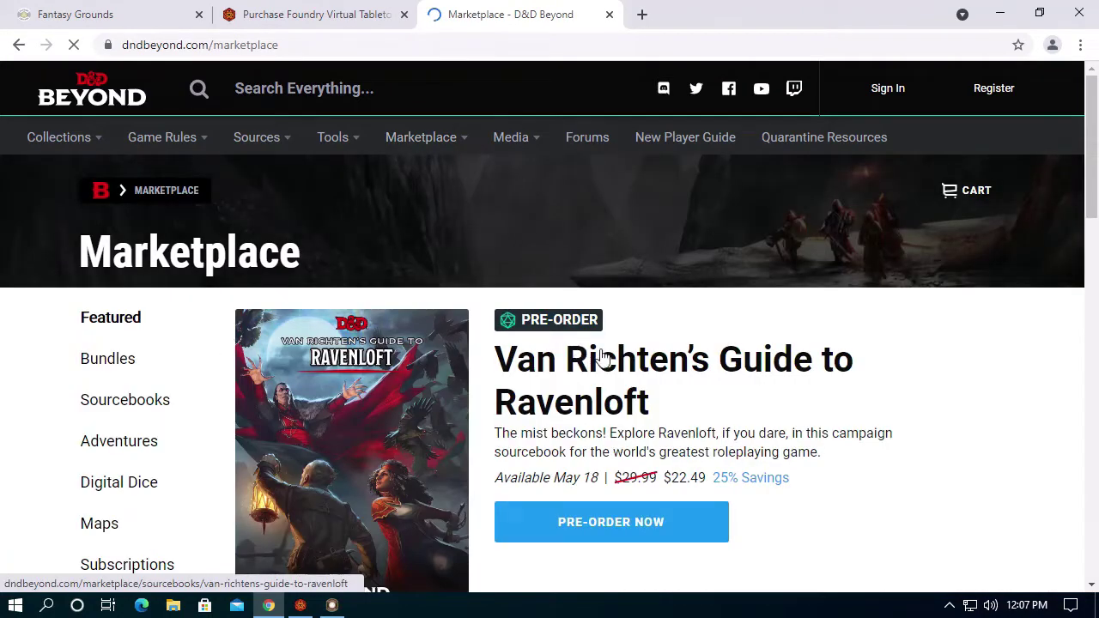
scroll(601, 357, down, 3)
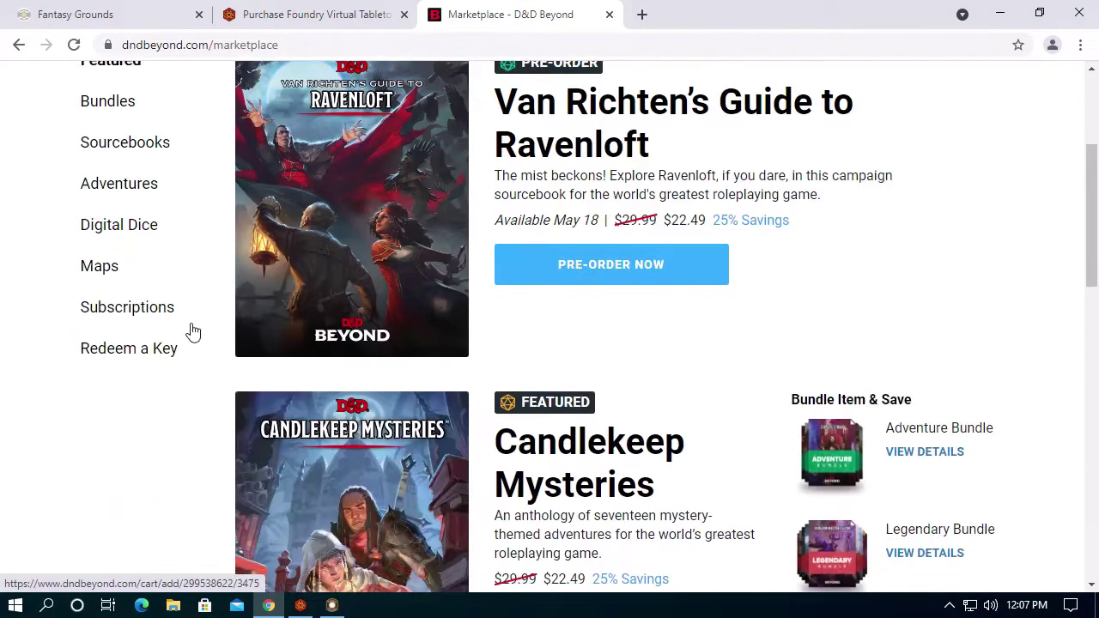
click(110, 153)
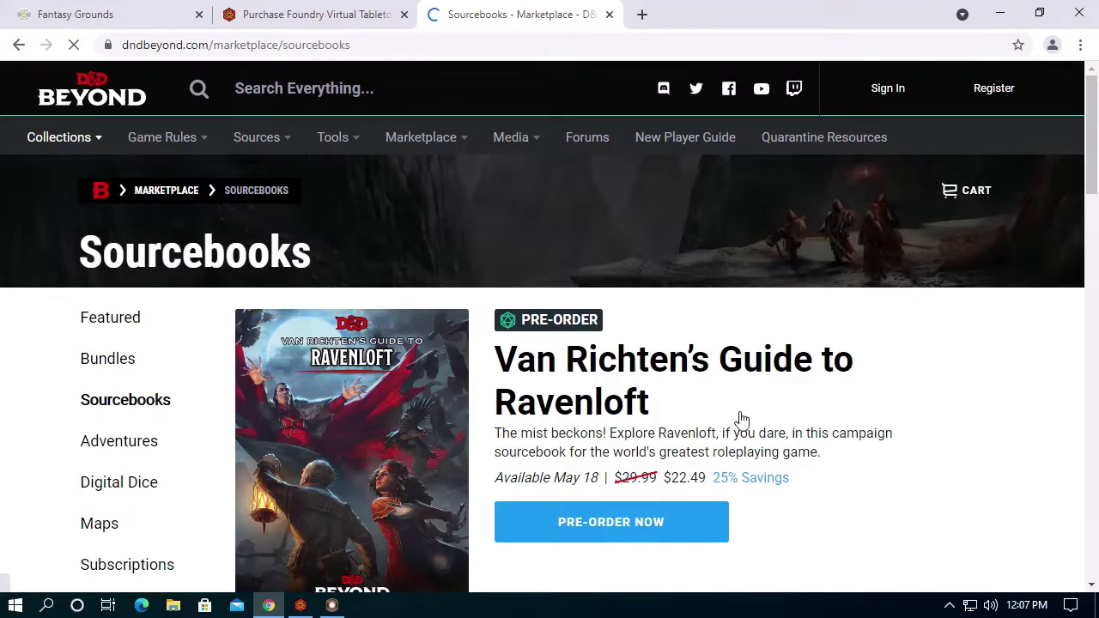
Browse the D&D Beyond sourcebook listings for the available titles and their individual prices
scroll(777, 436, down, 15)
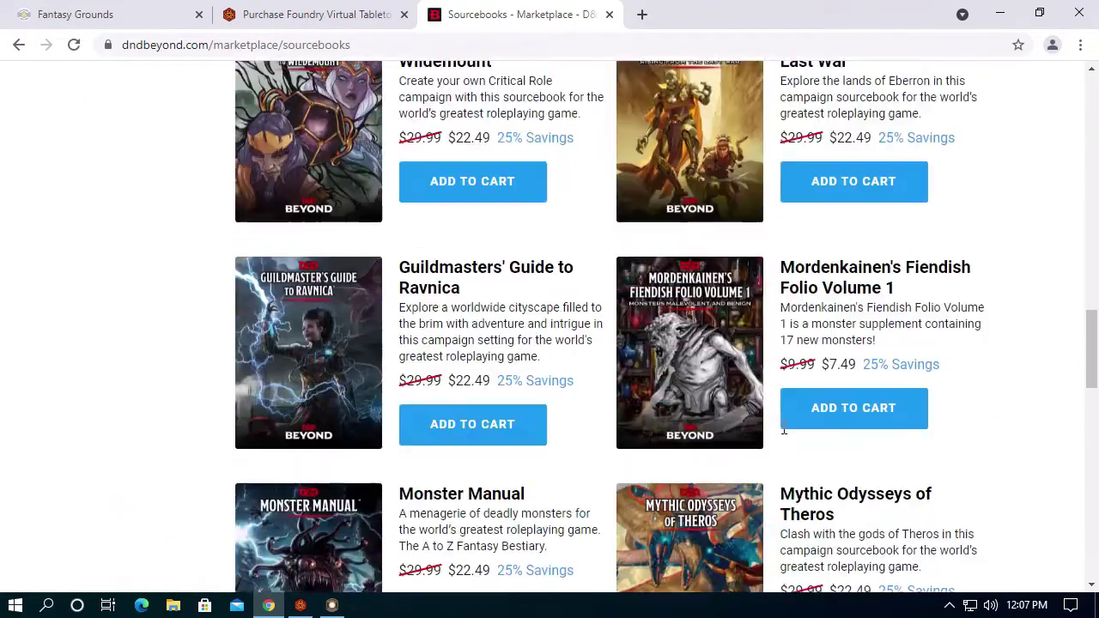
scroll(783, 395, up, 3)
scroll(816, 391, down, 8)
scroll(828, 398, down, 10)
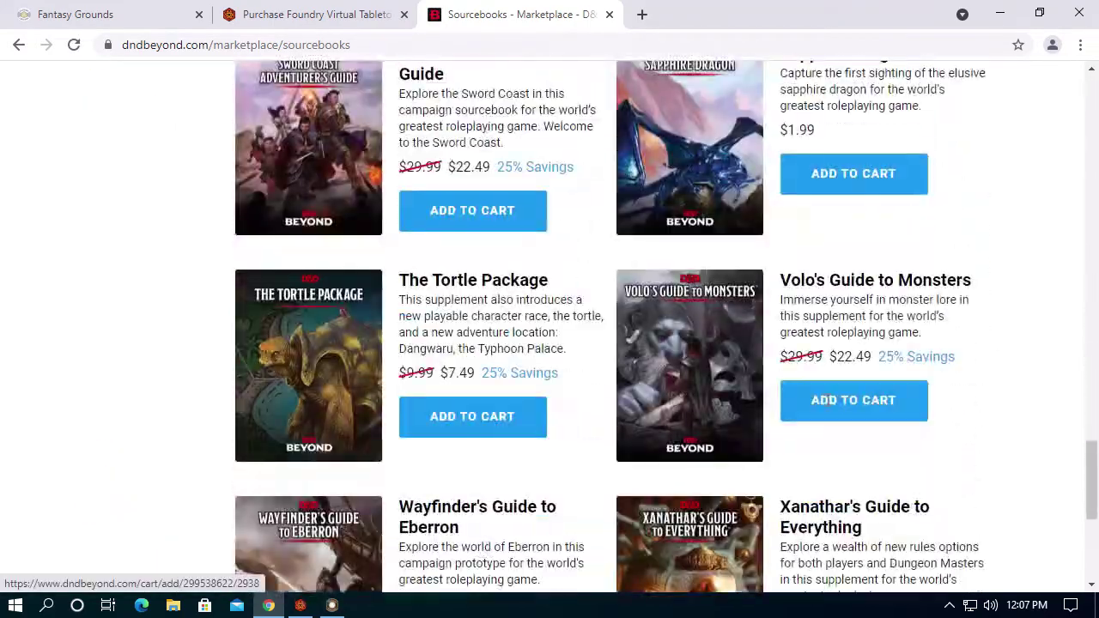
Review the featured Player's Handbook and Tasha's Cauldron of Everything listings with their prices and bundle offers
scroll(829, 398, up, 10)
scroll(833, 390, up, 10)
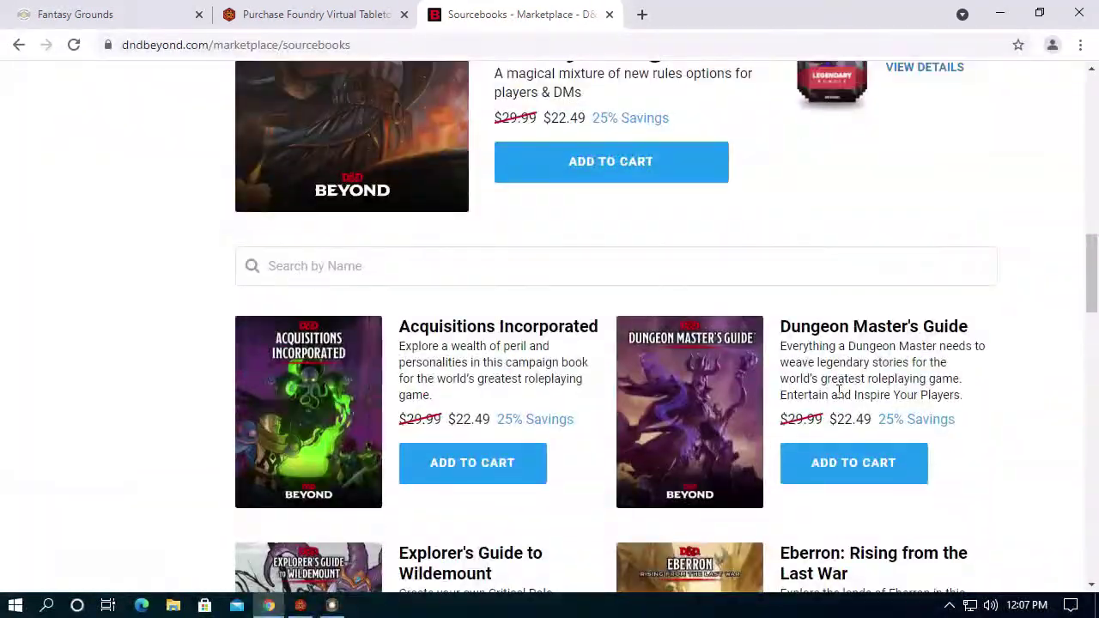
scroll(838, 391, down, 3)
scroll(839, 392, up, 5)
scroll(839, 392, up, 7)
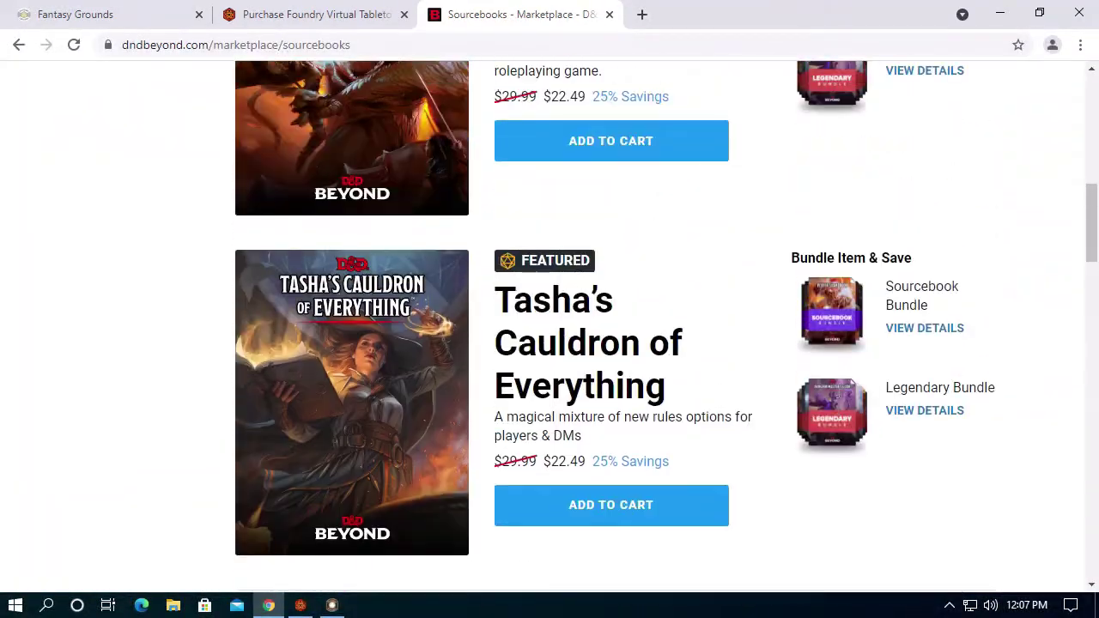
scroll(476, 368, down, 2)
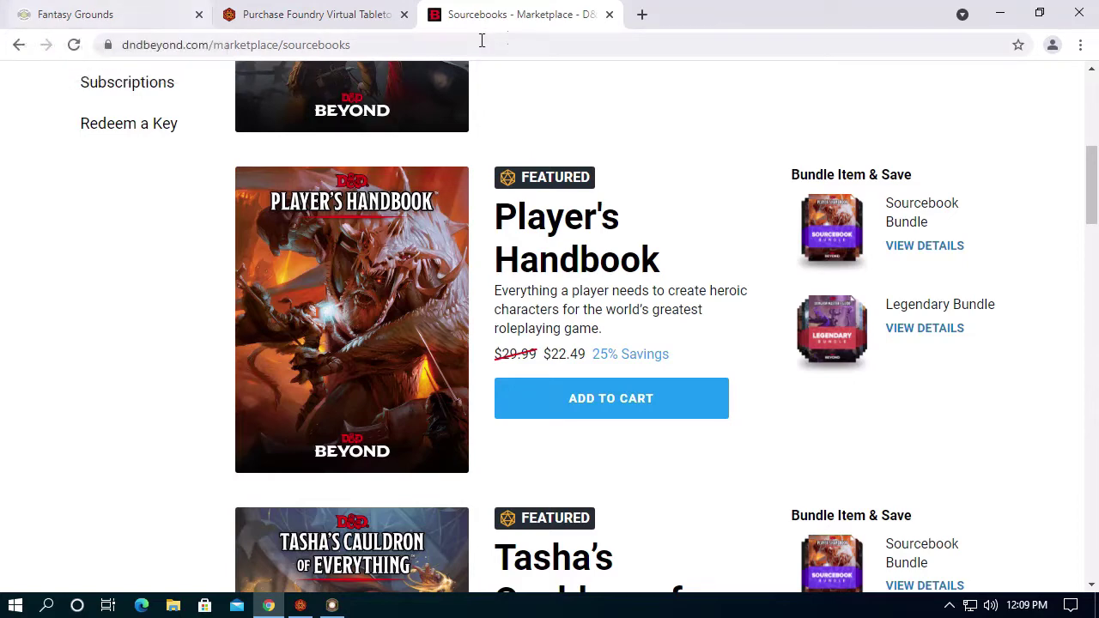
Switch to Fantasy Grounds and set up a new campaign named bareBones with the Dungeons and Dragons (5E) ruleset
click(1001, 17)
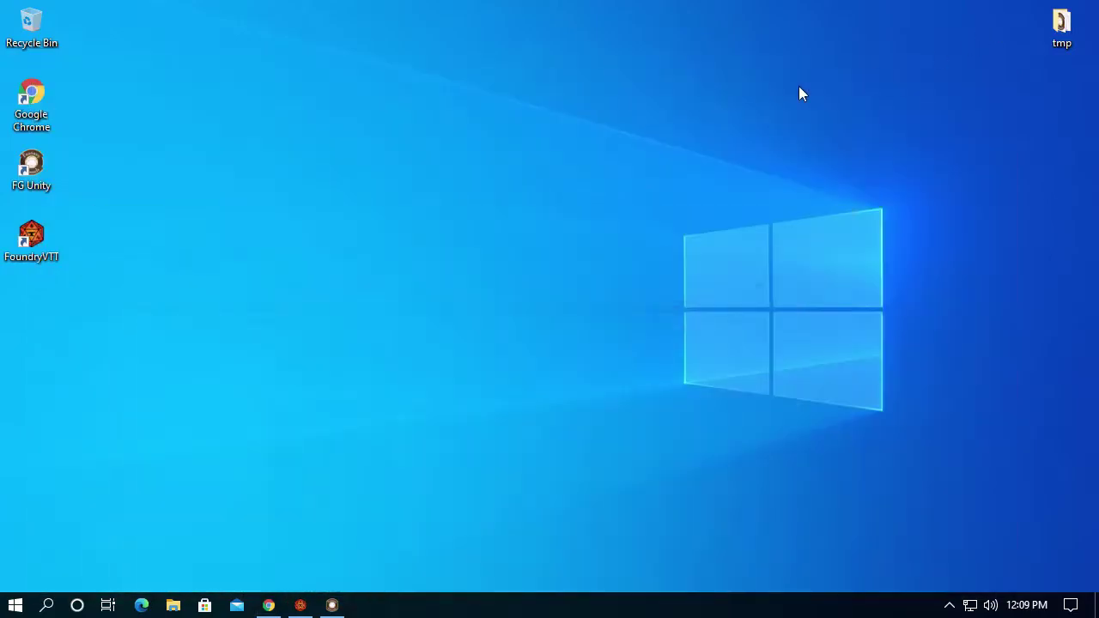
click(332, 606)
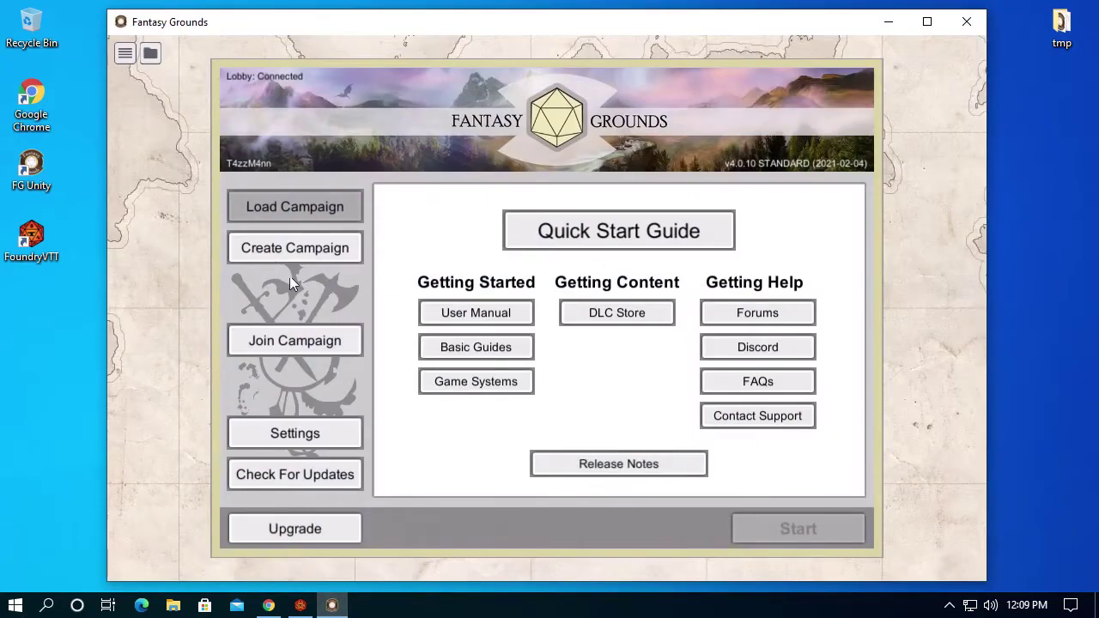
click(287, 248)
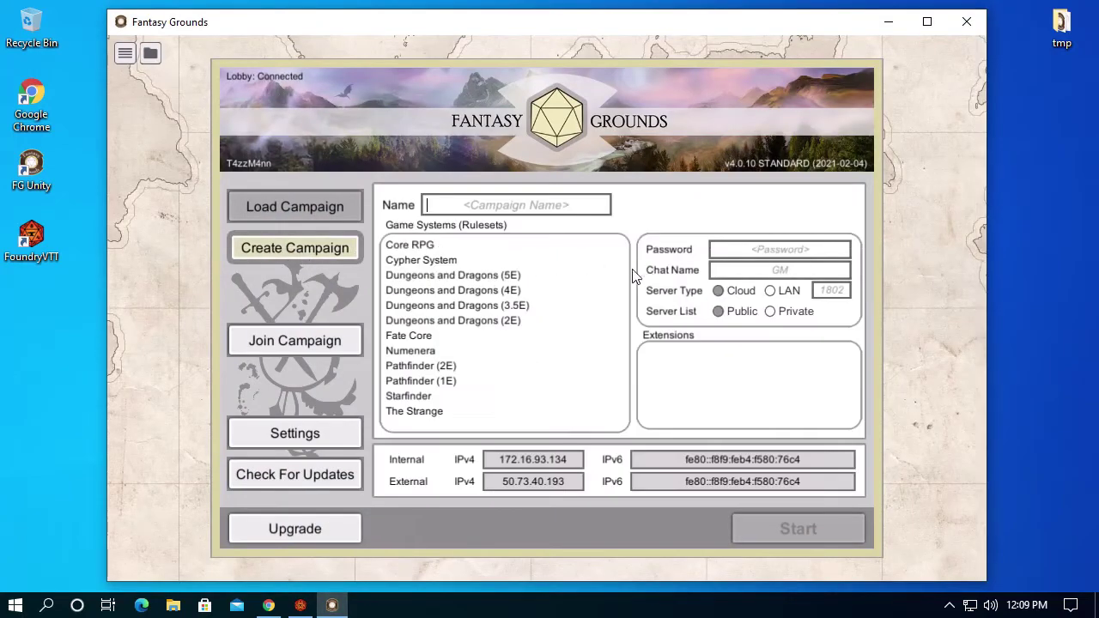
click(466, 276)
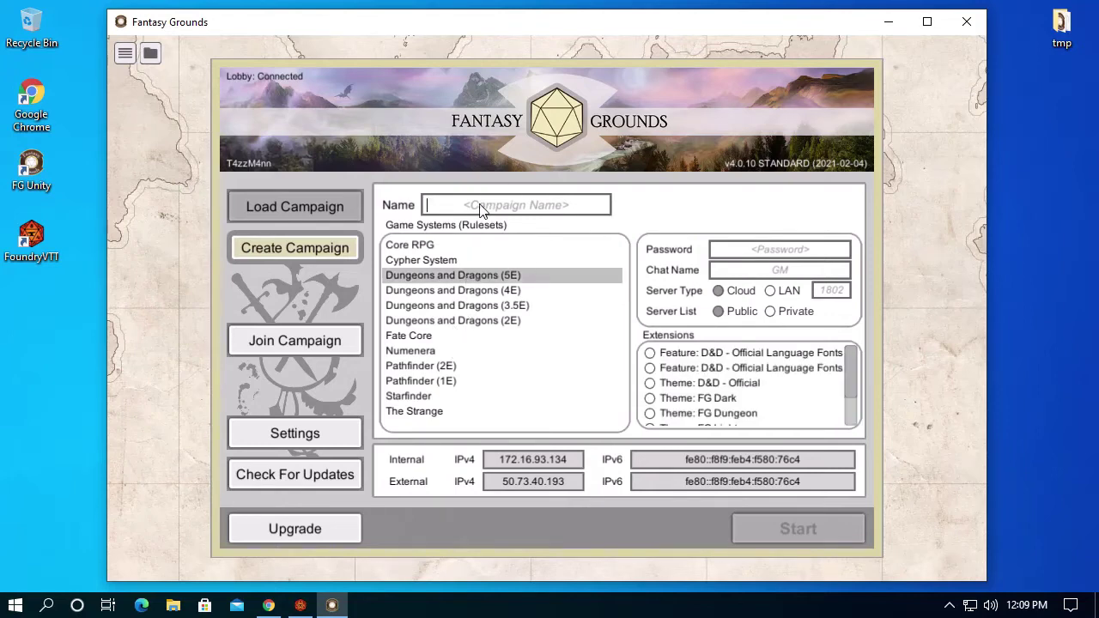
text(em)
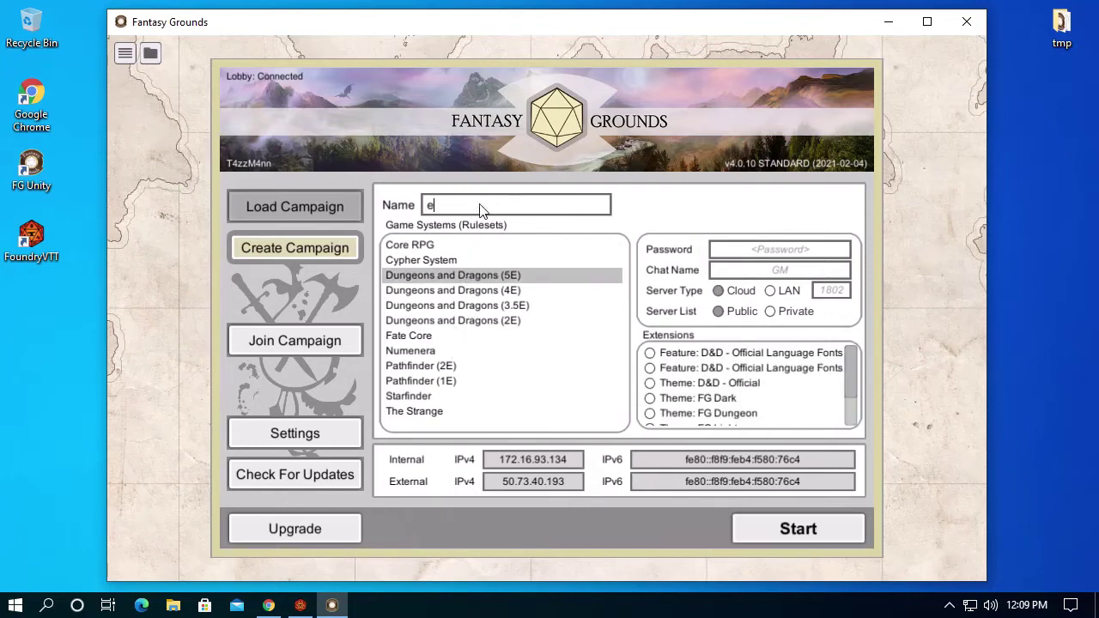
key(BackSpace)
key(BackSpace)
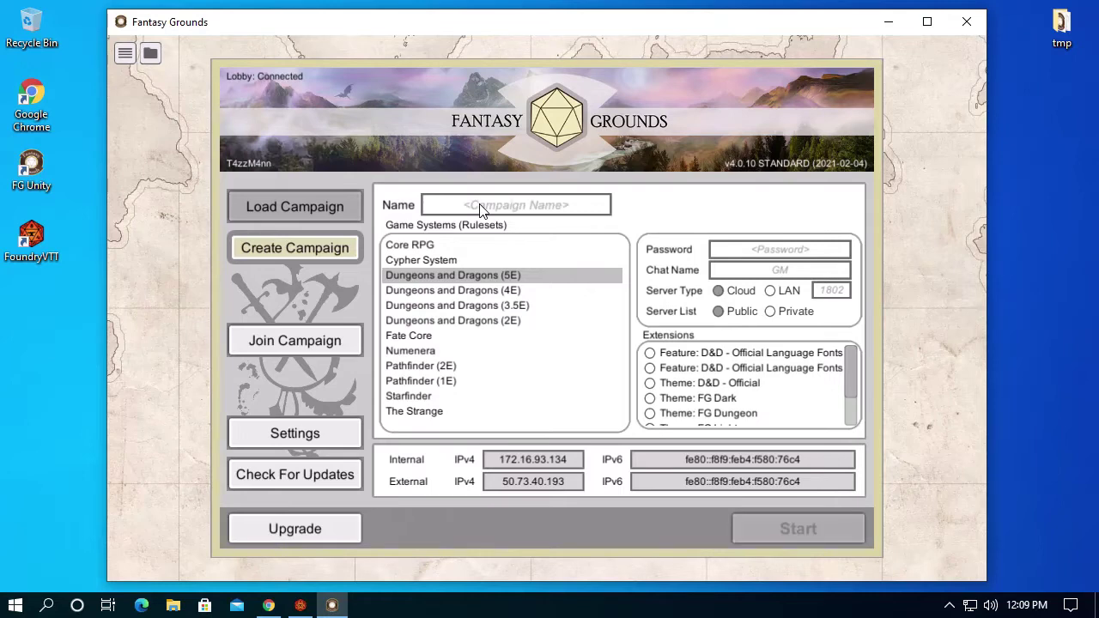
text(bareB)
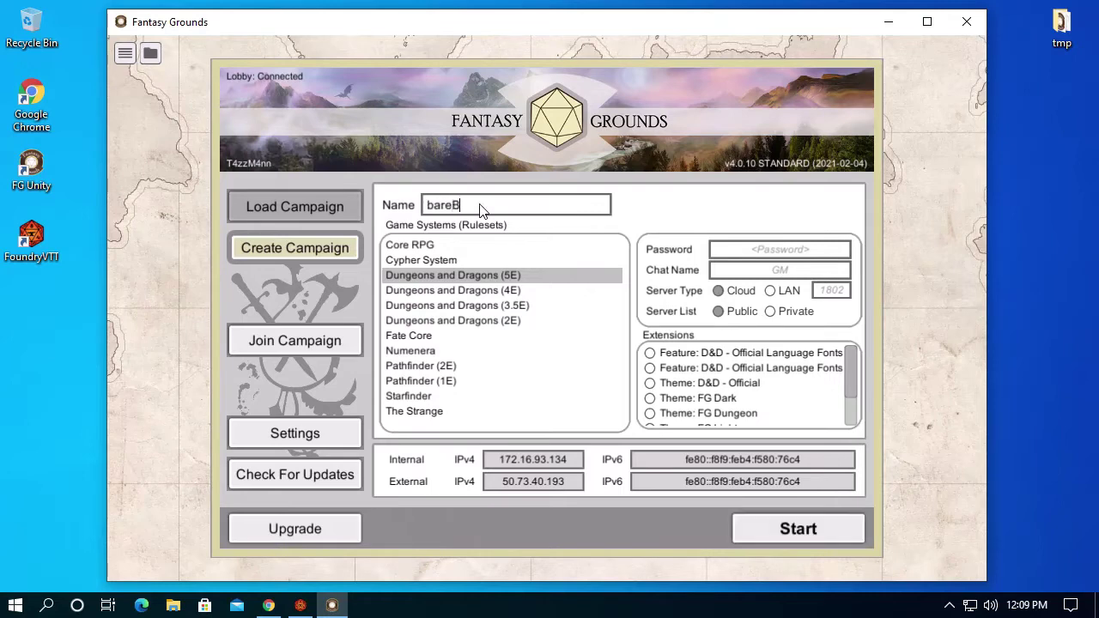
text(ones)
Enable the Theme: FG Simple Gray extension and start the campaign
scroll(802, 400, down, 3)
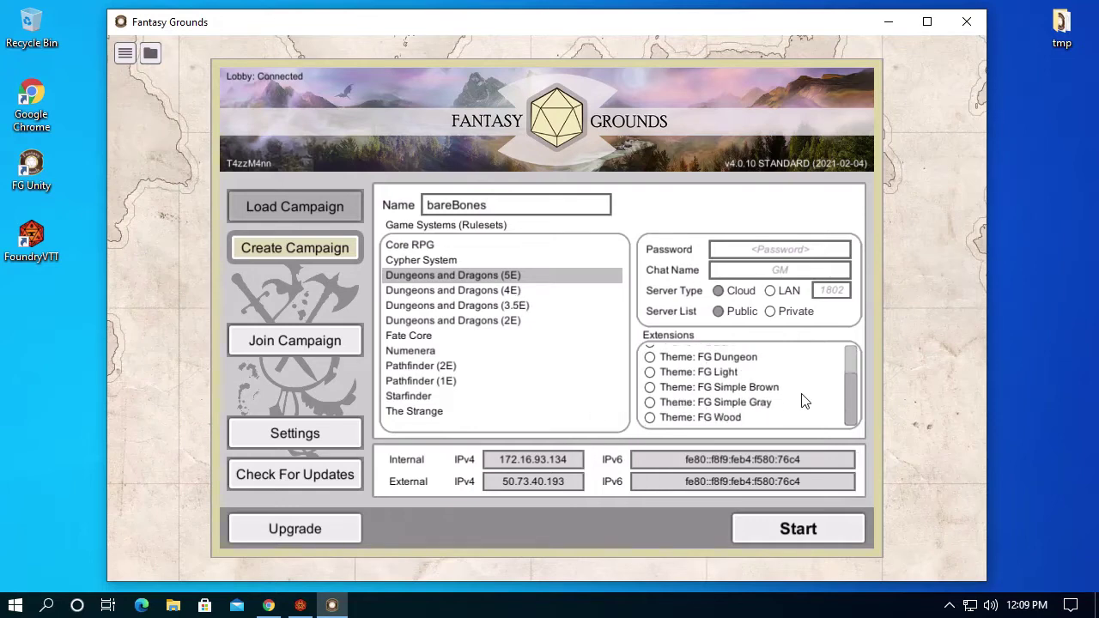
click(650, 402)
click(804, 530)
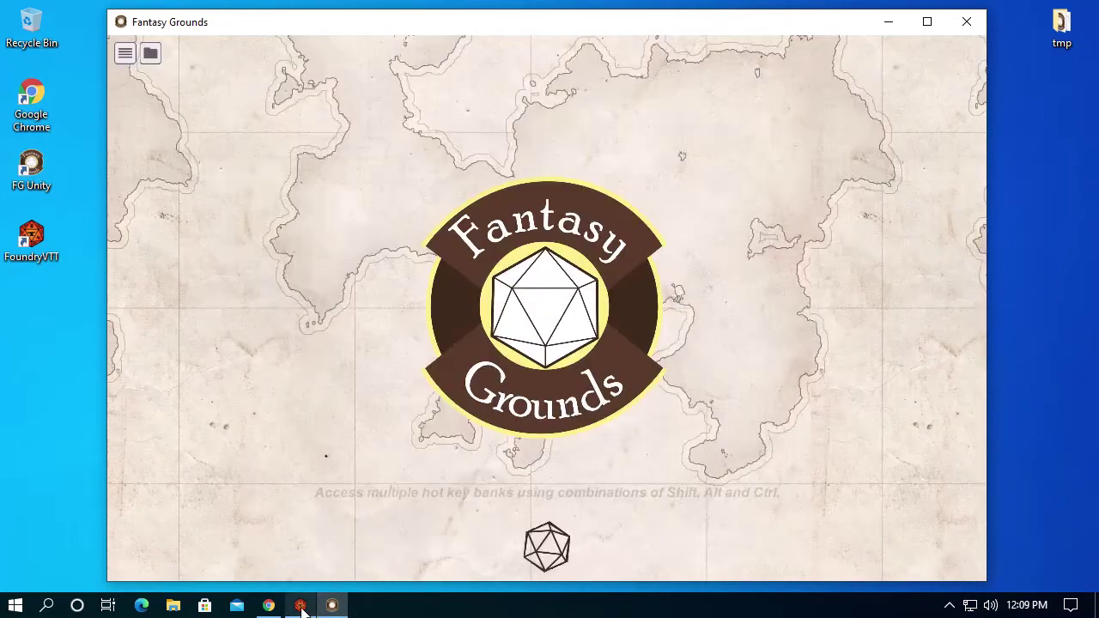
Switch to Foundry Virtual Tabletop, filter the available game systems by 5e and install the DnD5e system
click(300, 605)
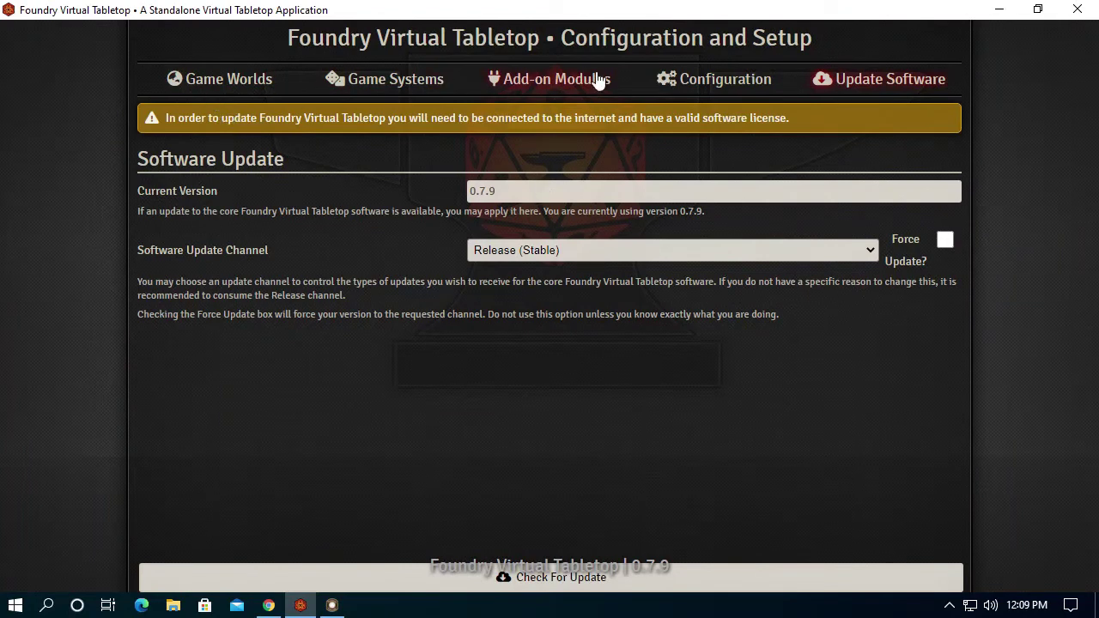
click(400, 88)
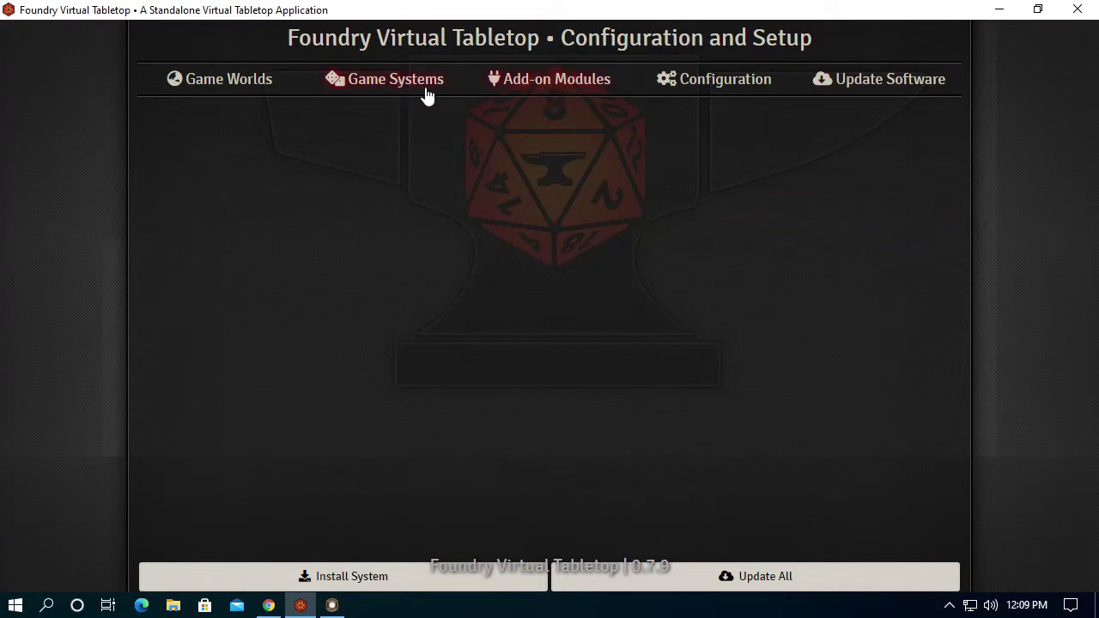
click(330, 576)
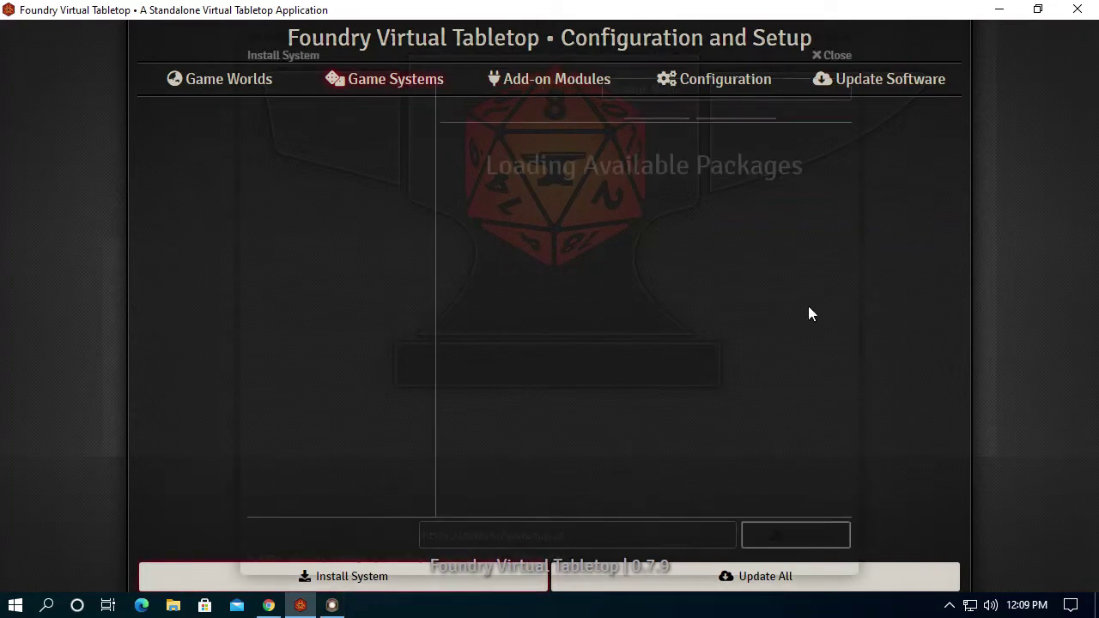
click(642, 96)
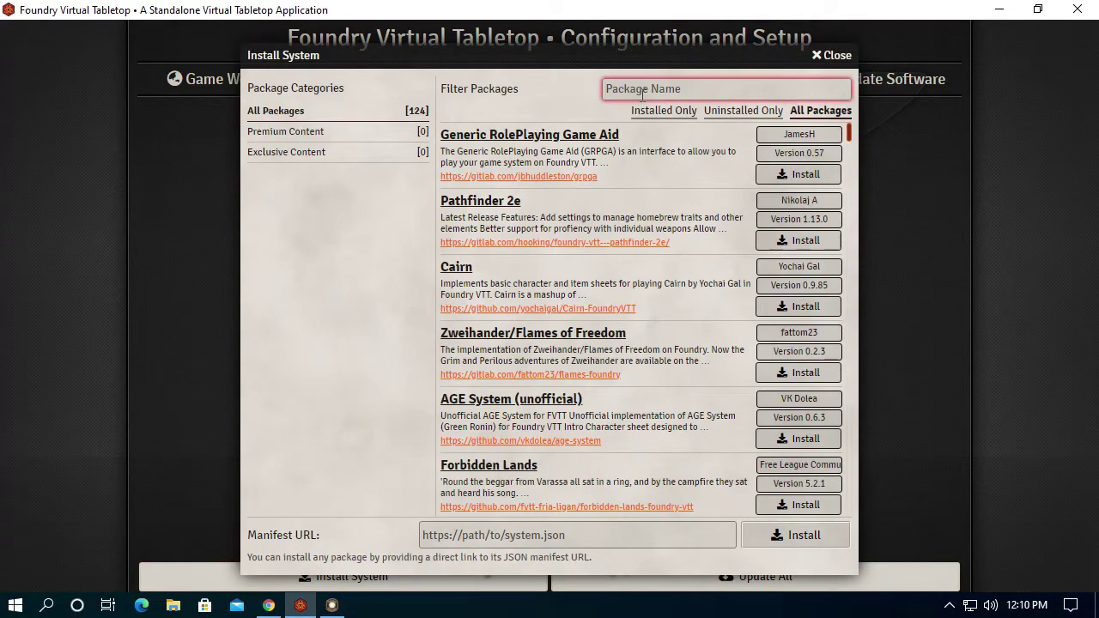
text(5e)
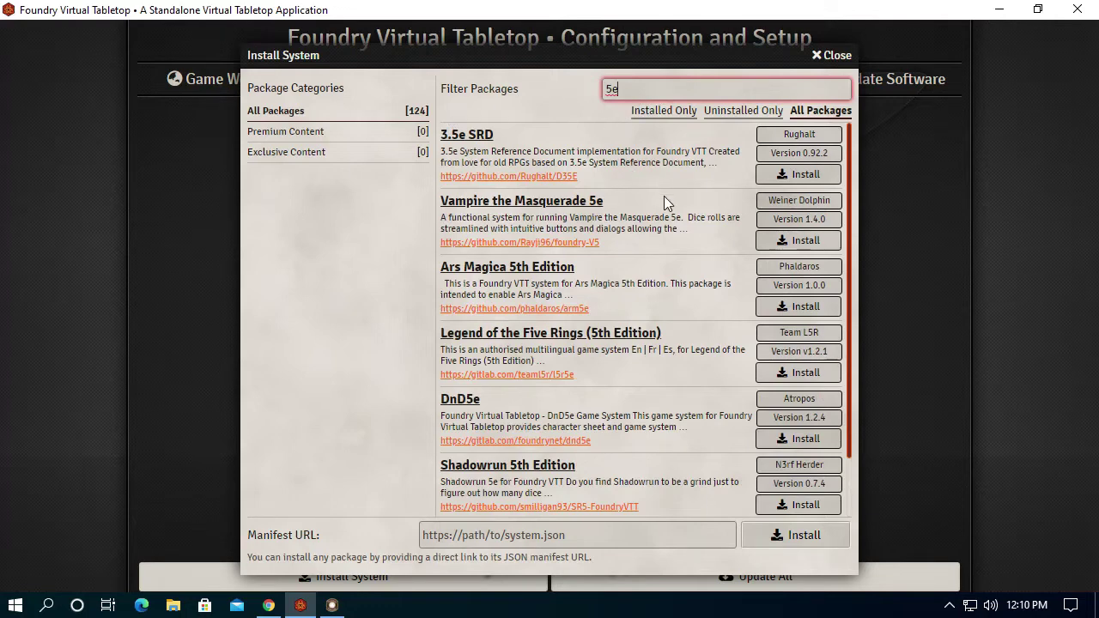
scroll(636, 249, down, 2)
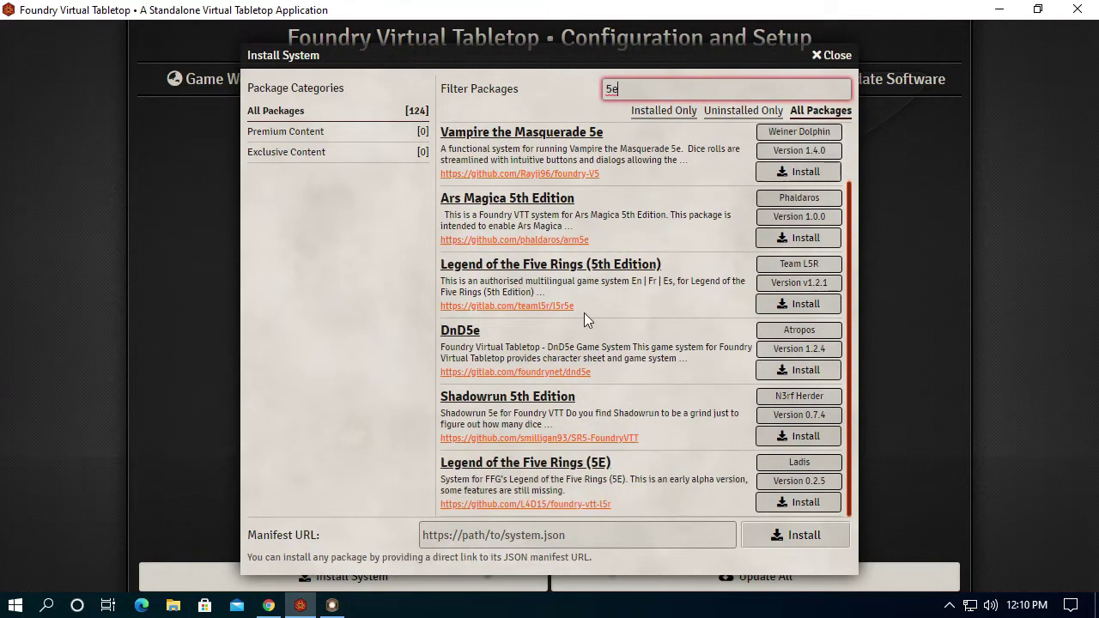
click(800, 371)
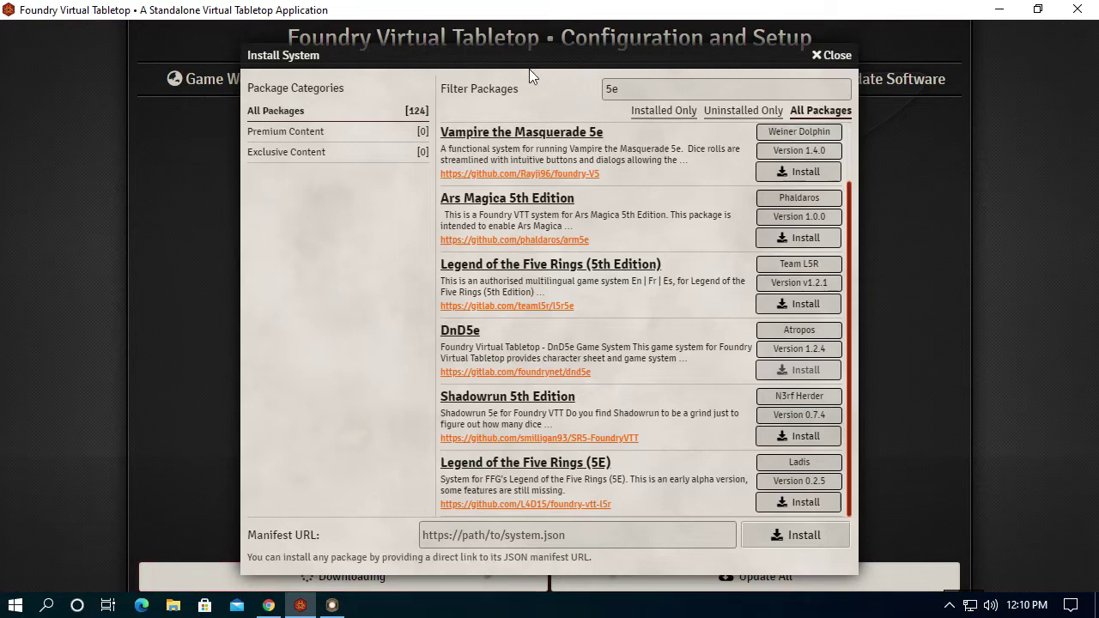
drag(527, 59, 528, 47)
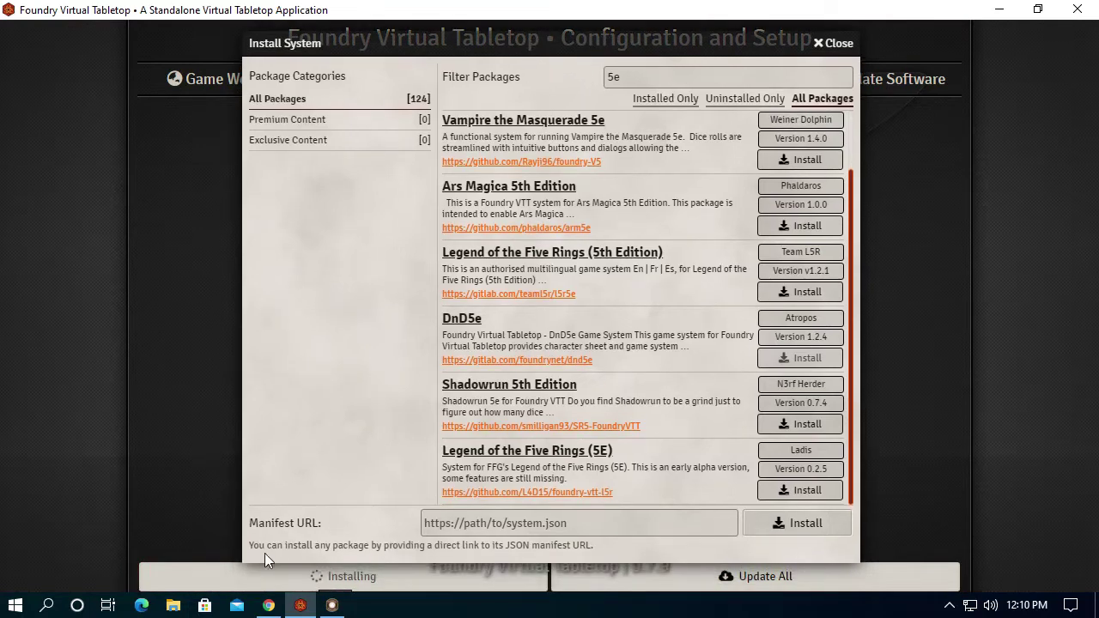
Switch back to Fantasy Grounds, dismiss the Campaign Setup window and maximize the application
click(332, 605)
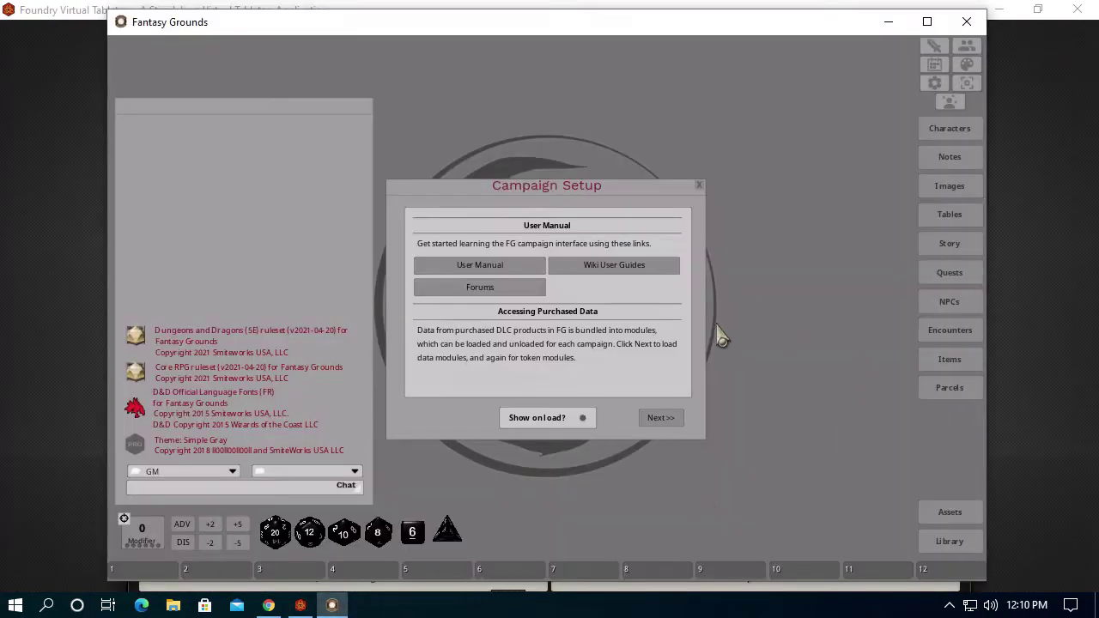
click(700, 186)
click(927, 21)
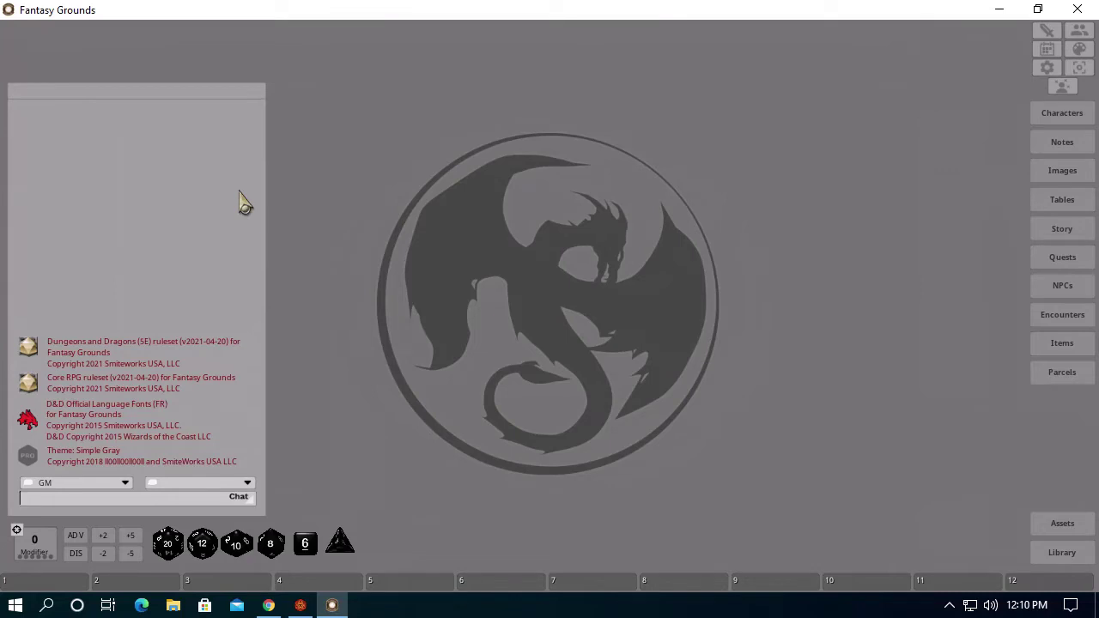
Open the library's data module activation list and widen its window
click(1062, 552)
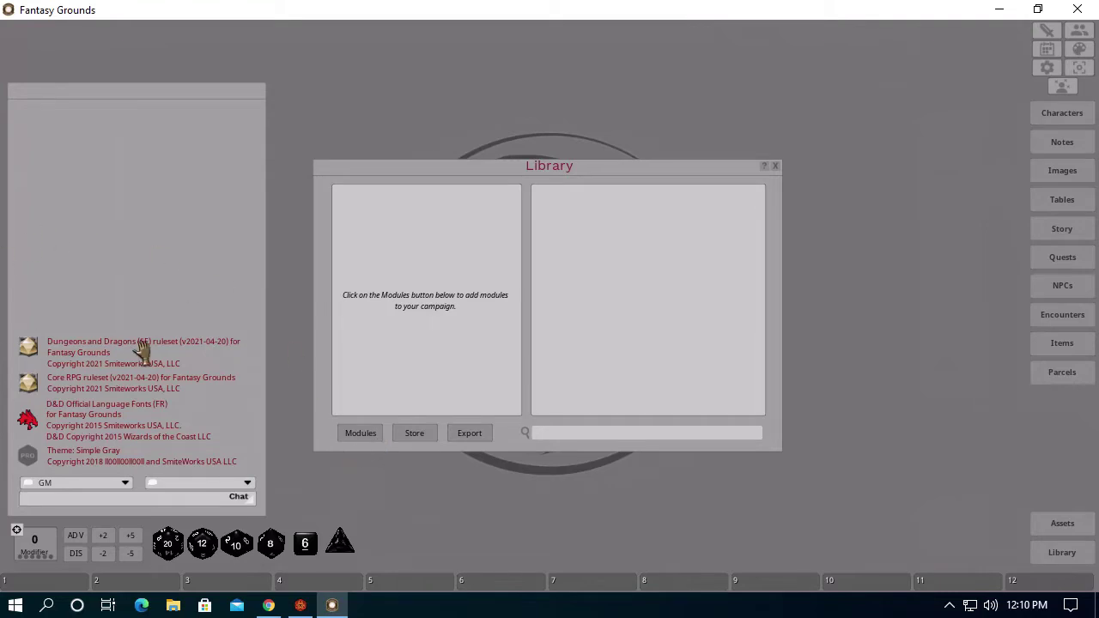
click(361, 435)
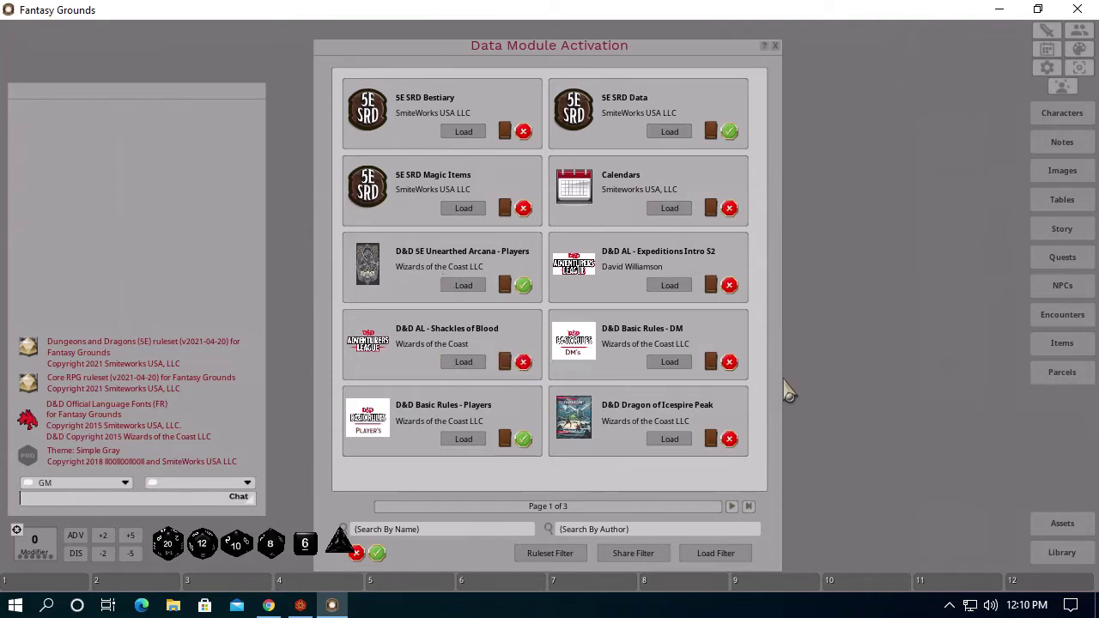
drag(777, 380, 979, 361)
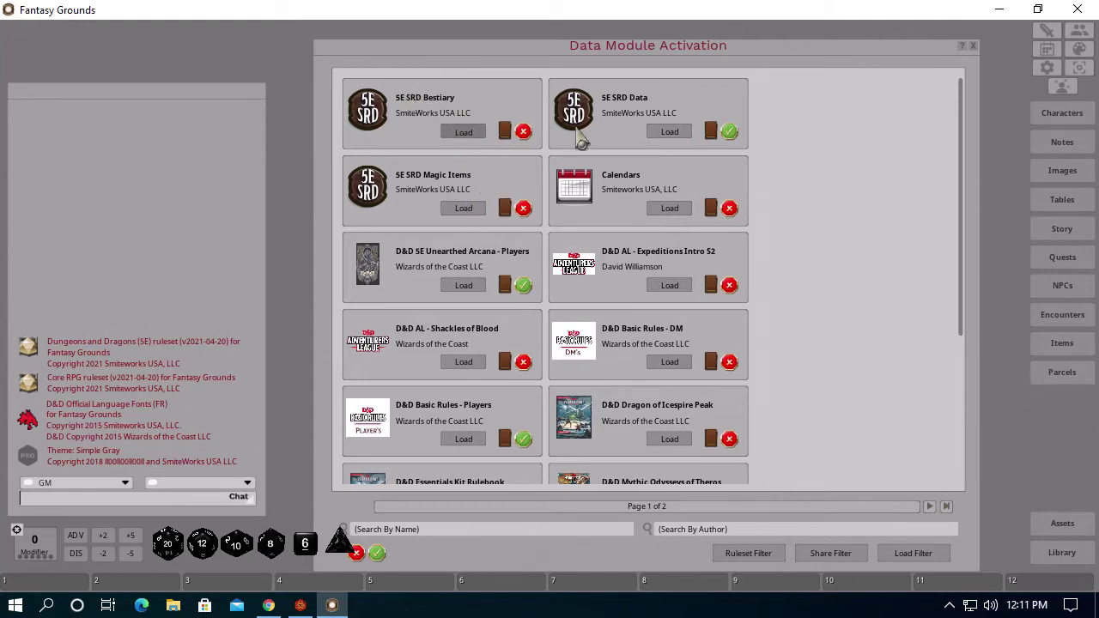
Load the 5E SRD Bestiary, 5E SRD Data and 5E SRD Magic Items modules into the campaign
click(464, 131)
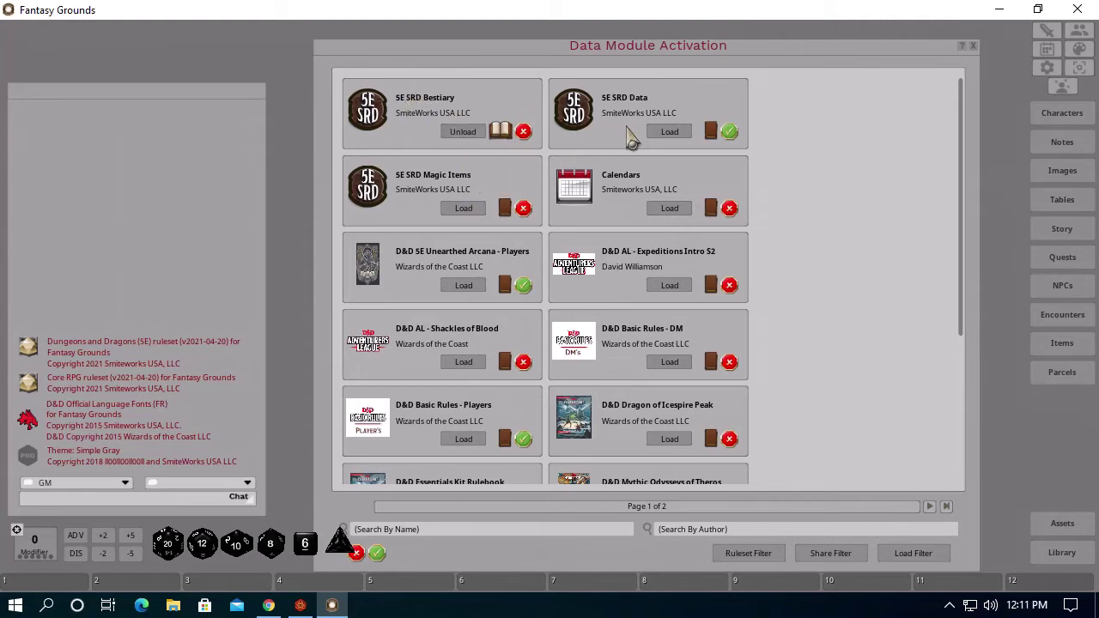
click(675, 132)
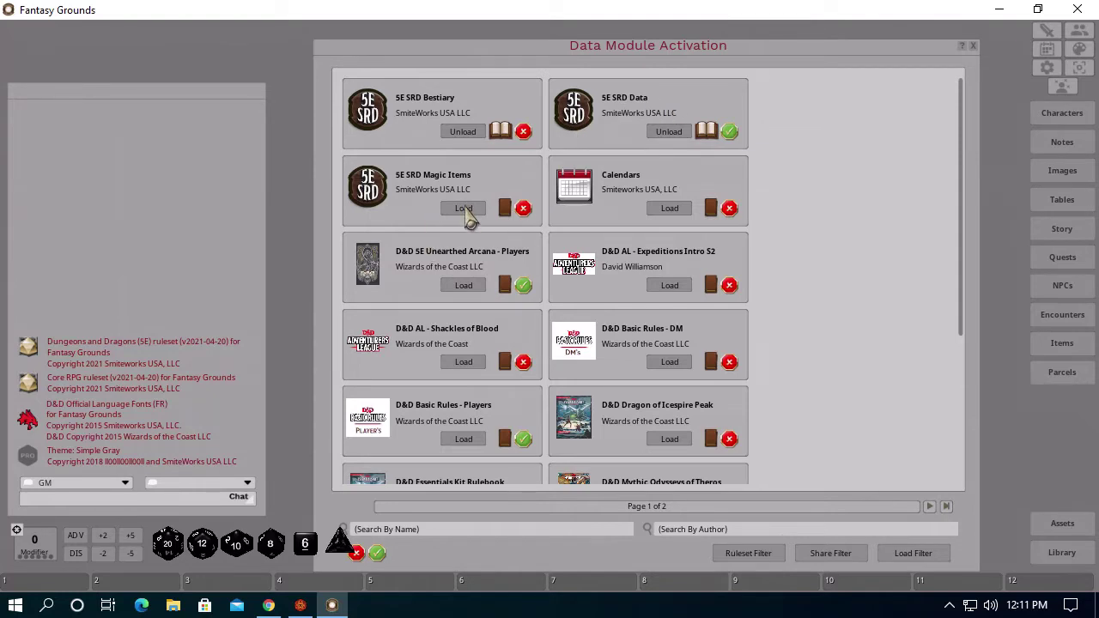
click(465, 209)
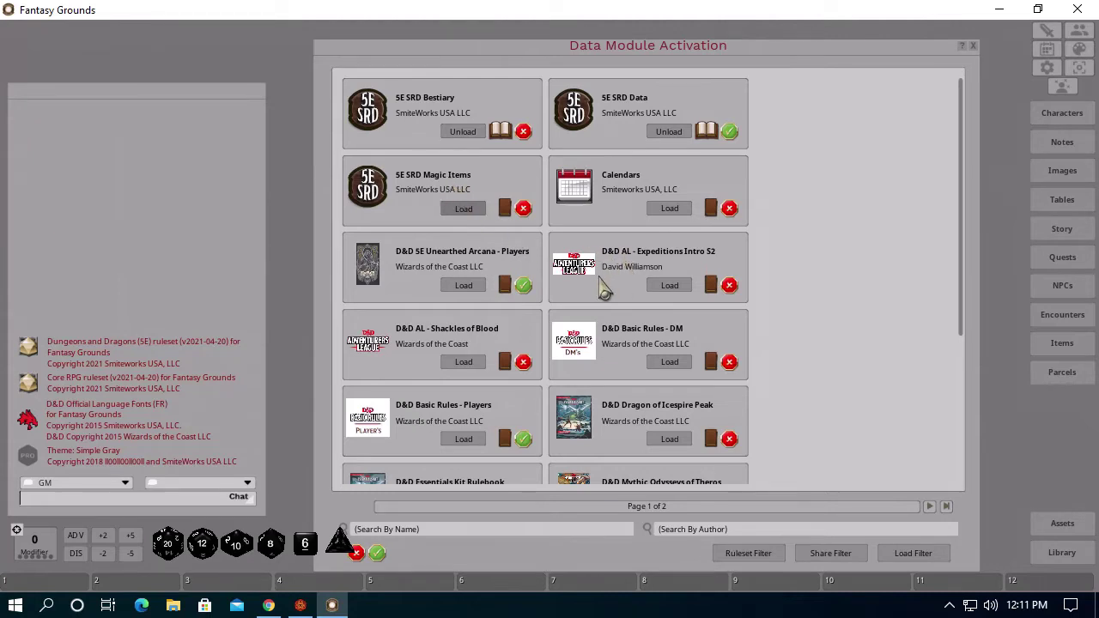
Look through both pages of available modules and load D&D Basic Rules - Players and Calendars
scroll(883, 232, down, 3)
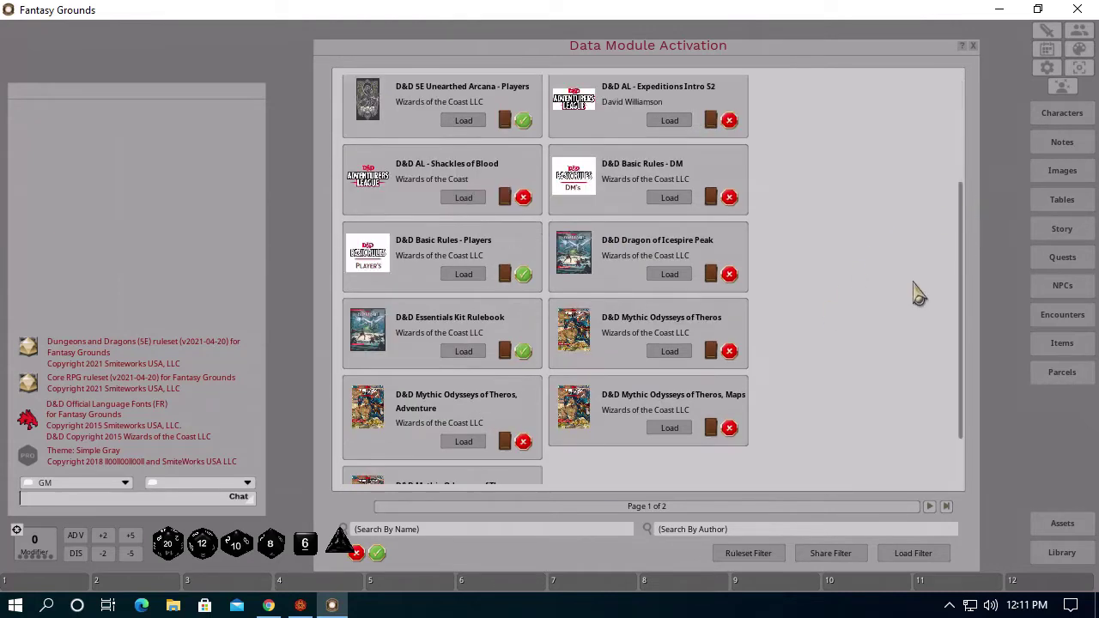
click(933, 507)
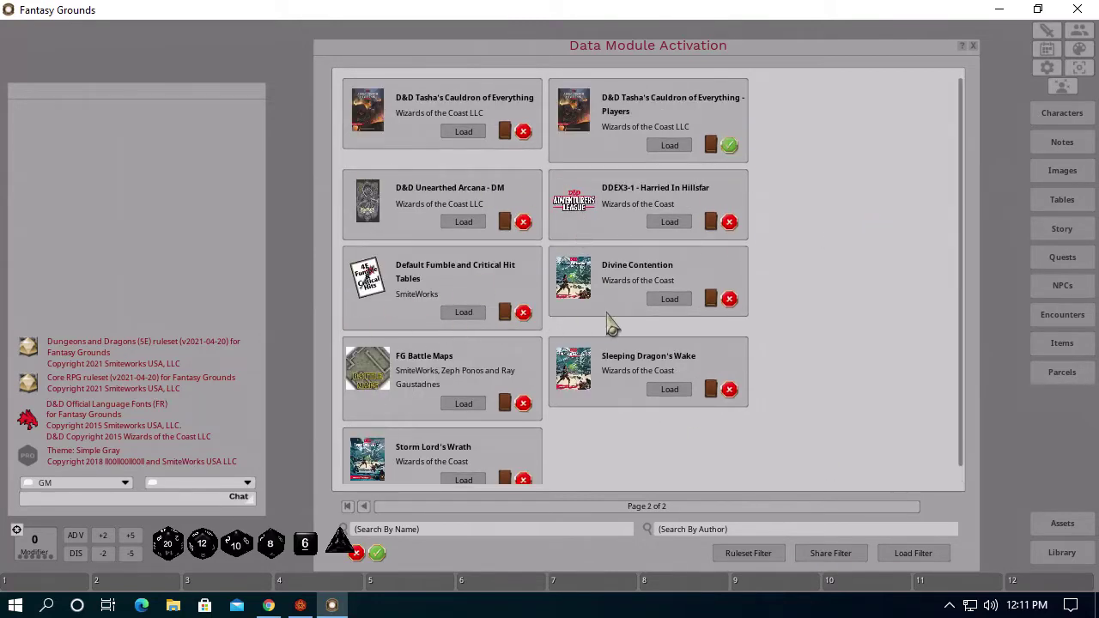
scroll(857, 379, down, 1)
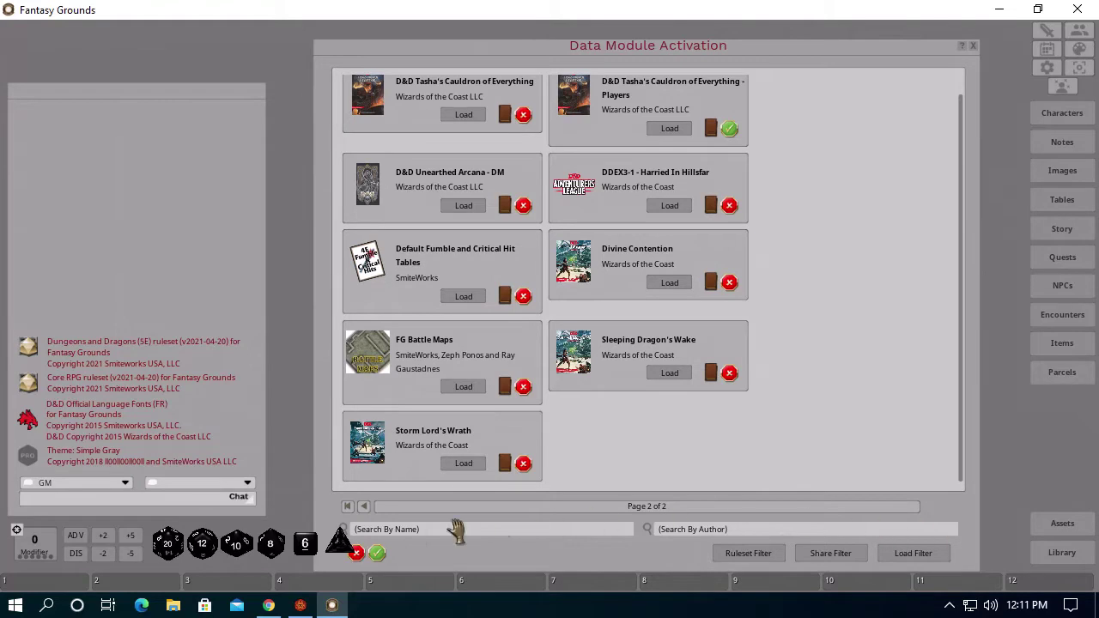
click(364, 506)
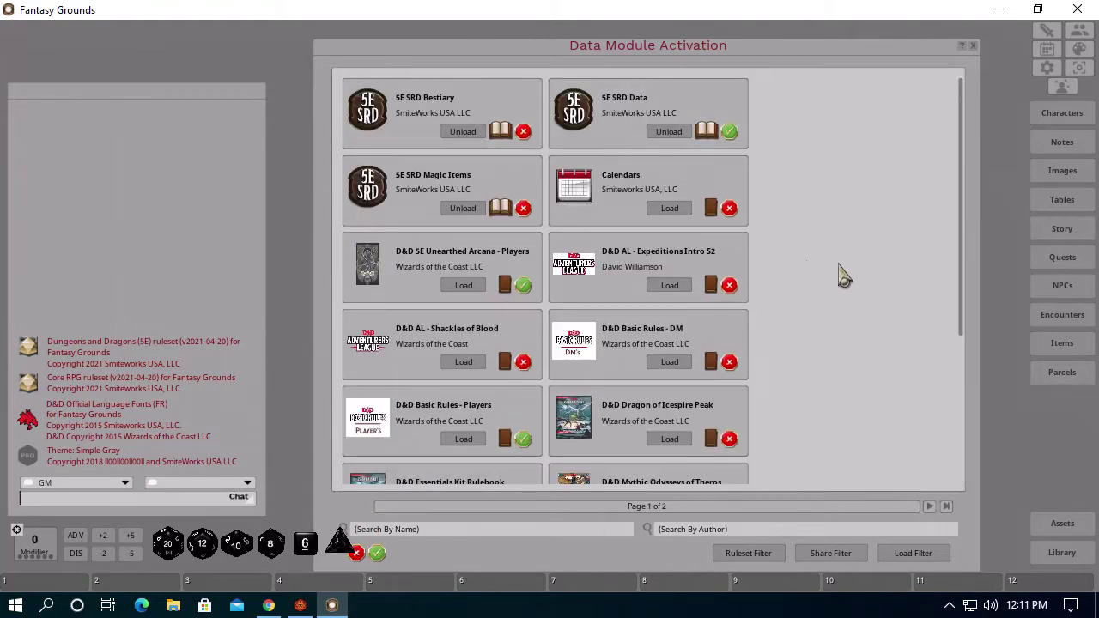
click(464, 442)
scroll(903, 336, down, 5)
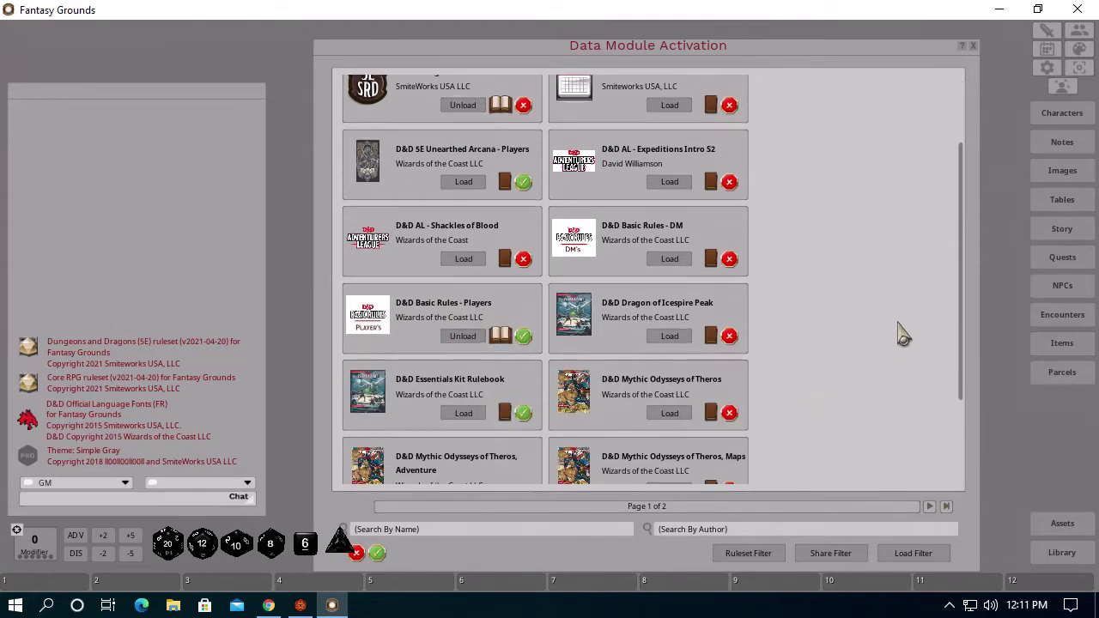
scroll(903, 337, up, 5)
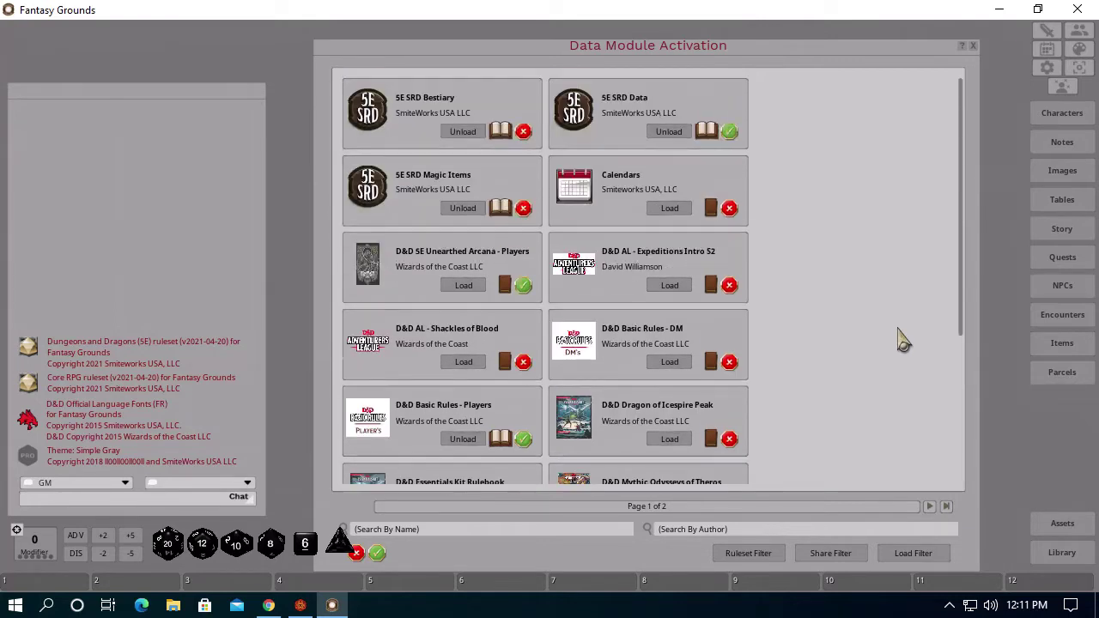
click(678, 211)
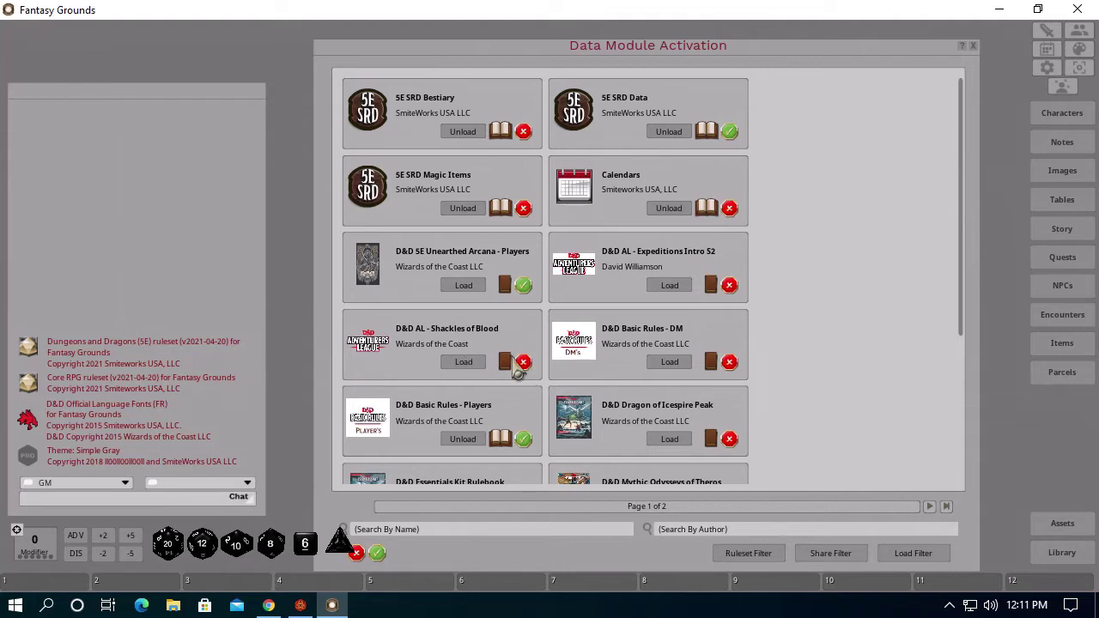
Load the D&D Basic Rules - DM, Default Fumble and Critical Hit Tables and FG Battle Maps modules, and close the activation list
click(675, 362)
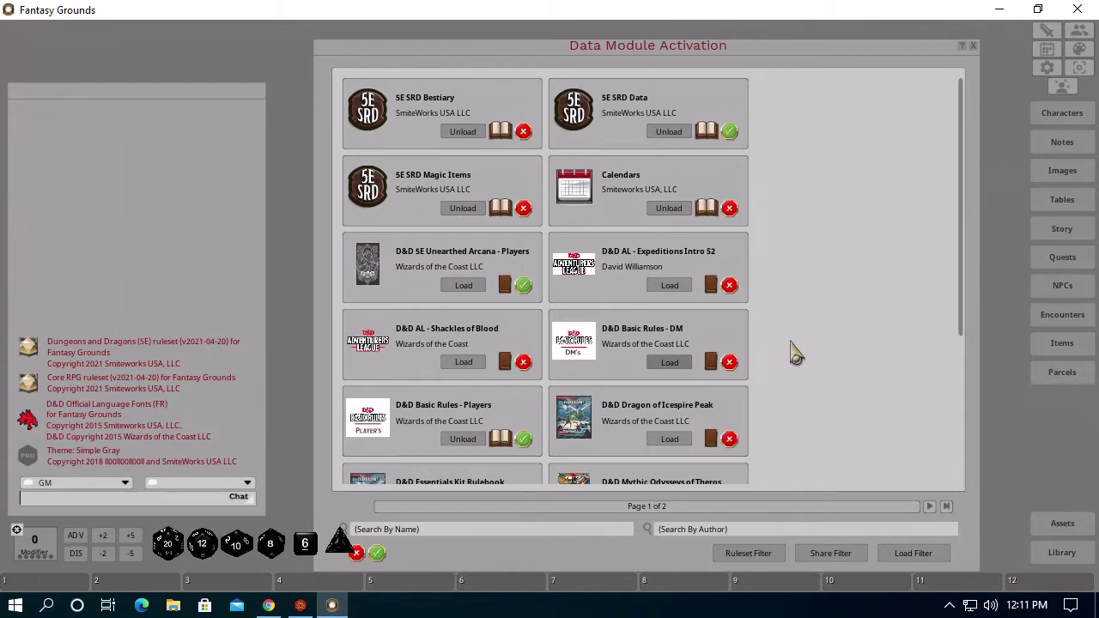
scroll(675, 395, down, 3)
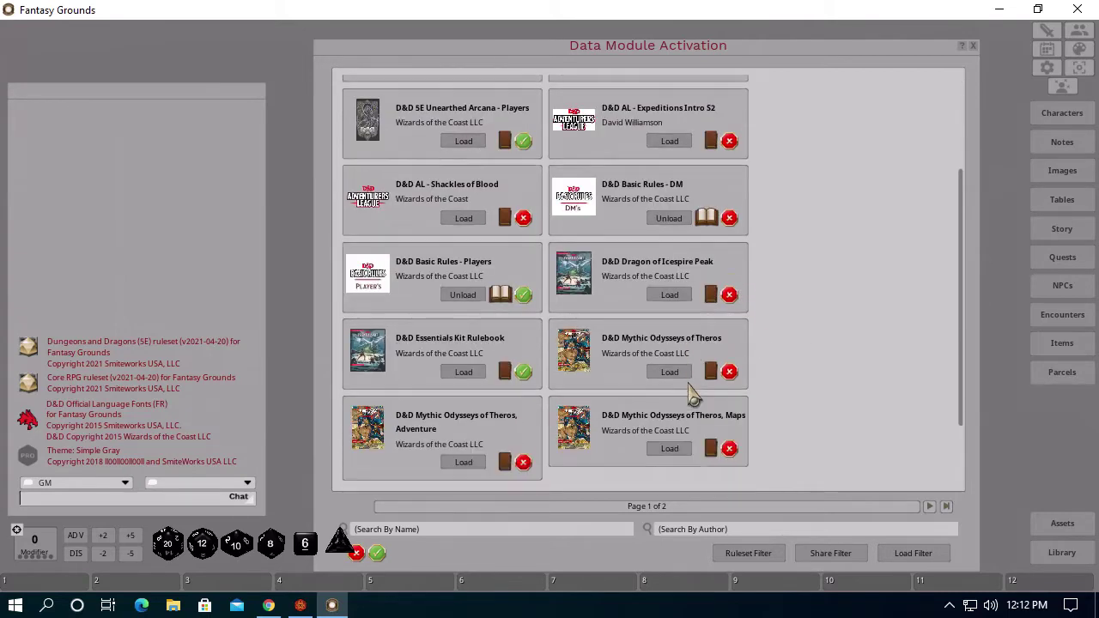
click(932, 507)
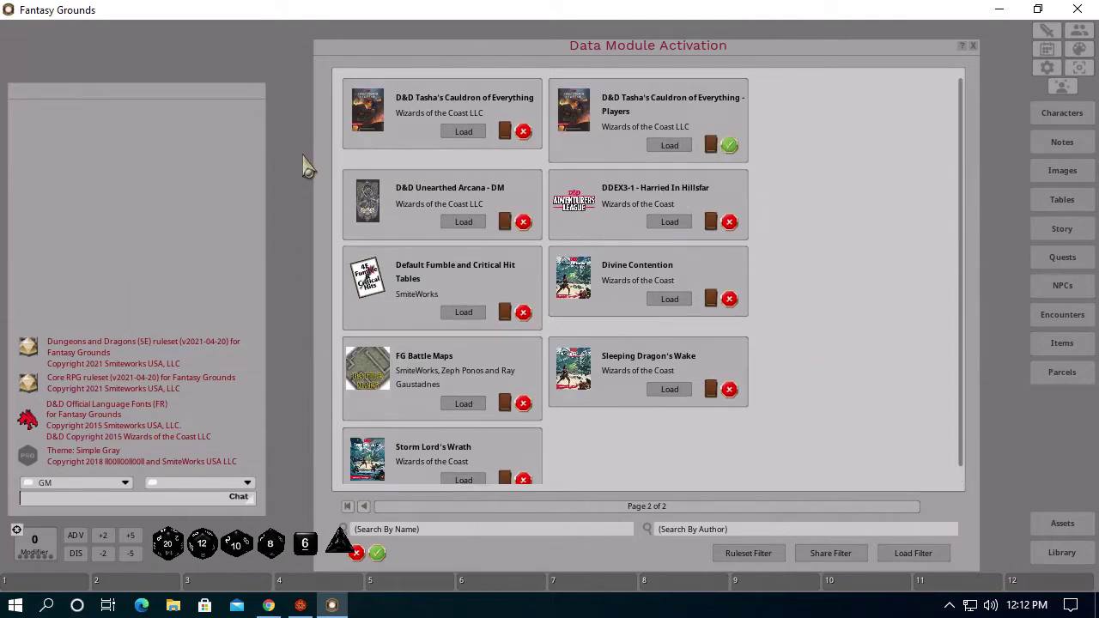
click(464, 314)
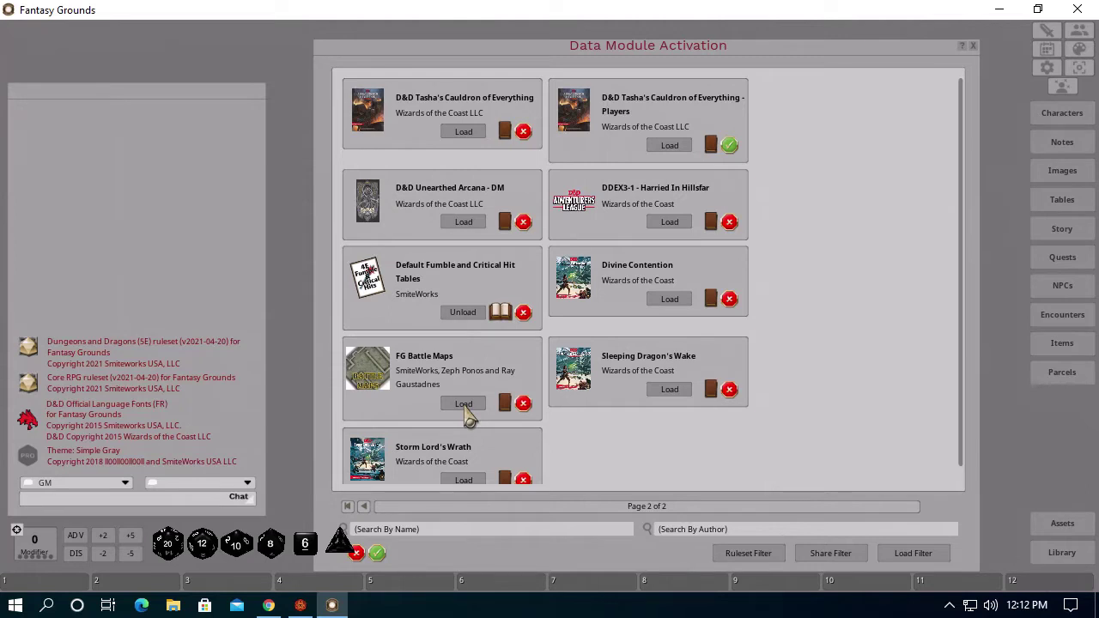
click(465, 405)
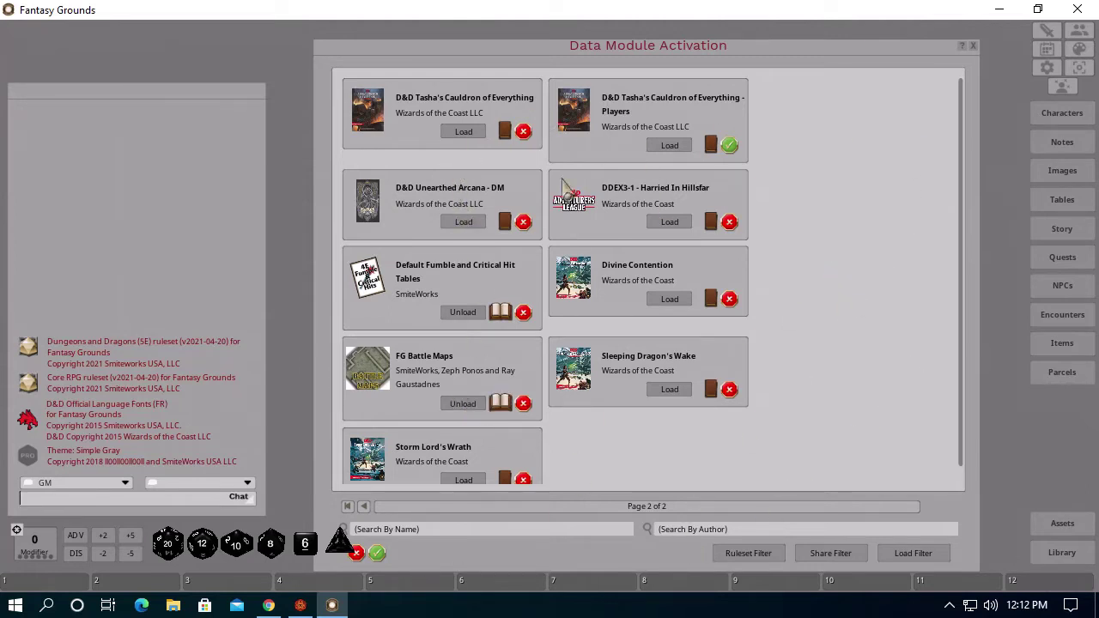
click(974, 45)
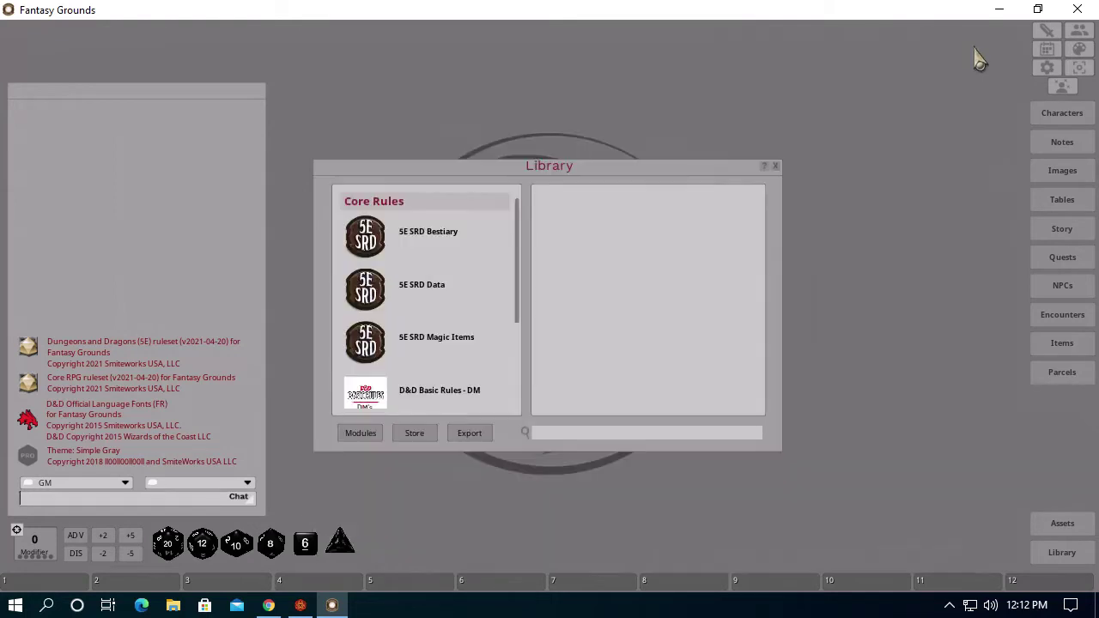
Look through the loaded core rules and maps modules in the library and close it
scroll(434, 295, down, 3)
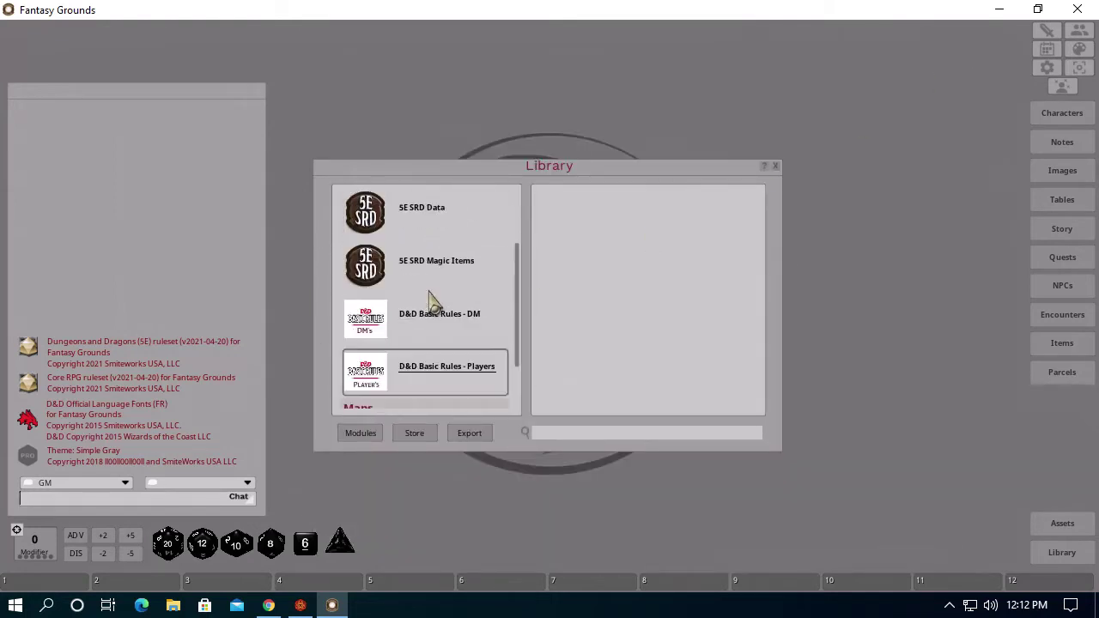
scroll(400, 245, up, 3)
scroll(472, 368, down, 2)
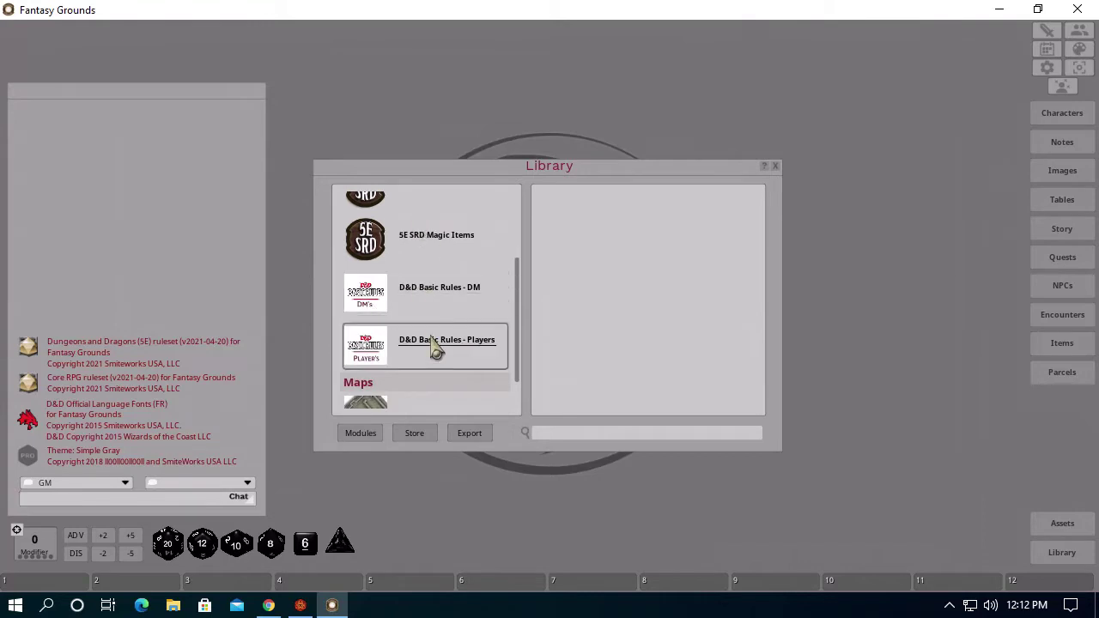
scroll(470, 377, down, 1)
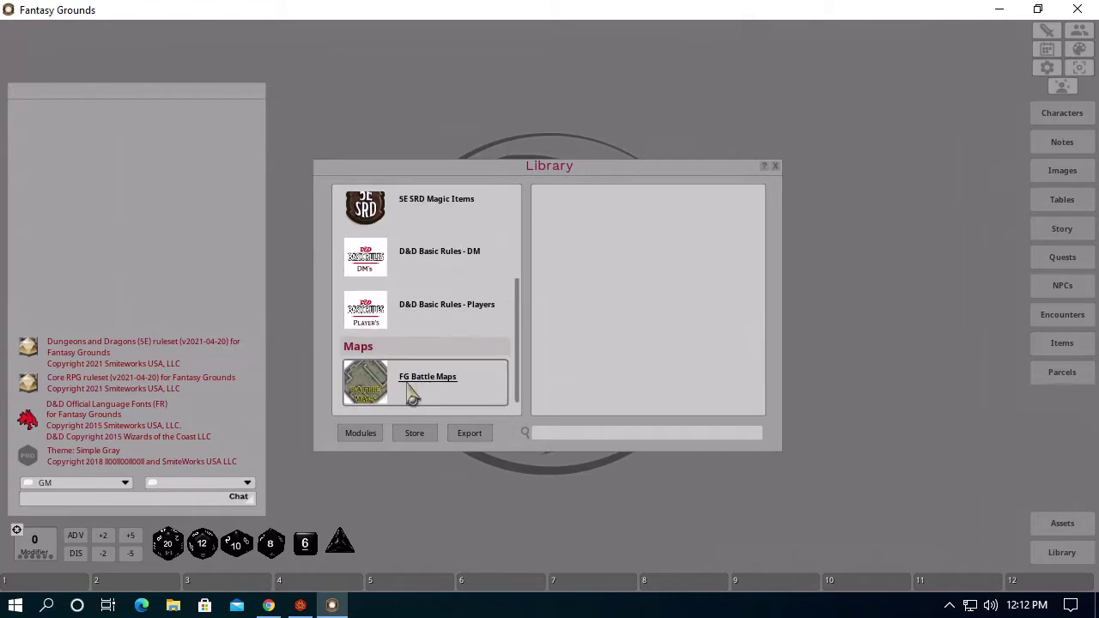
click(775, 167)
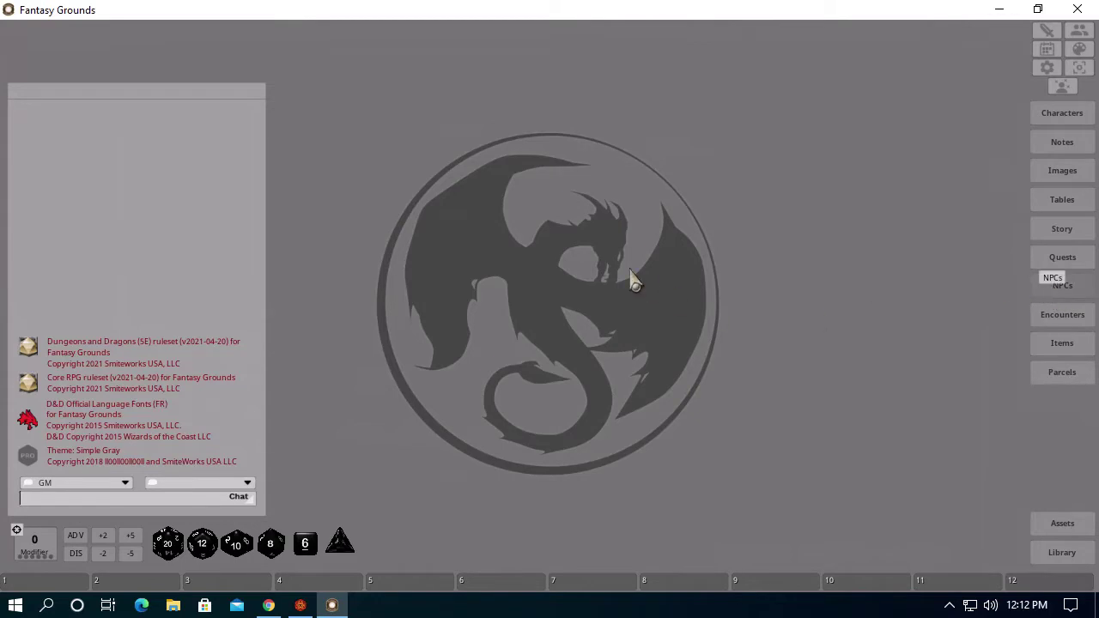
Open the NPCs list and look through the creatures on its first page
scroll(494, 279, down, 5)
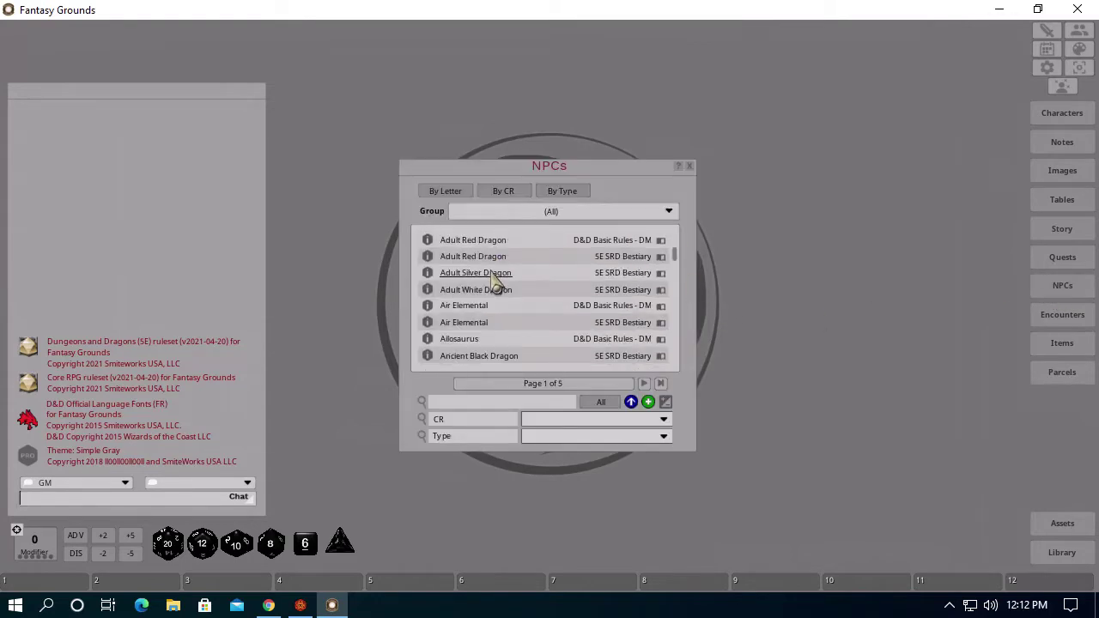
scroll(503, 296, down, 12)
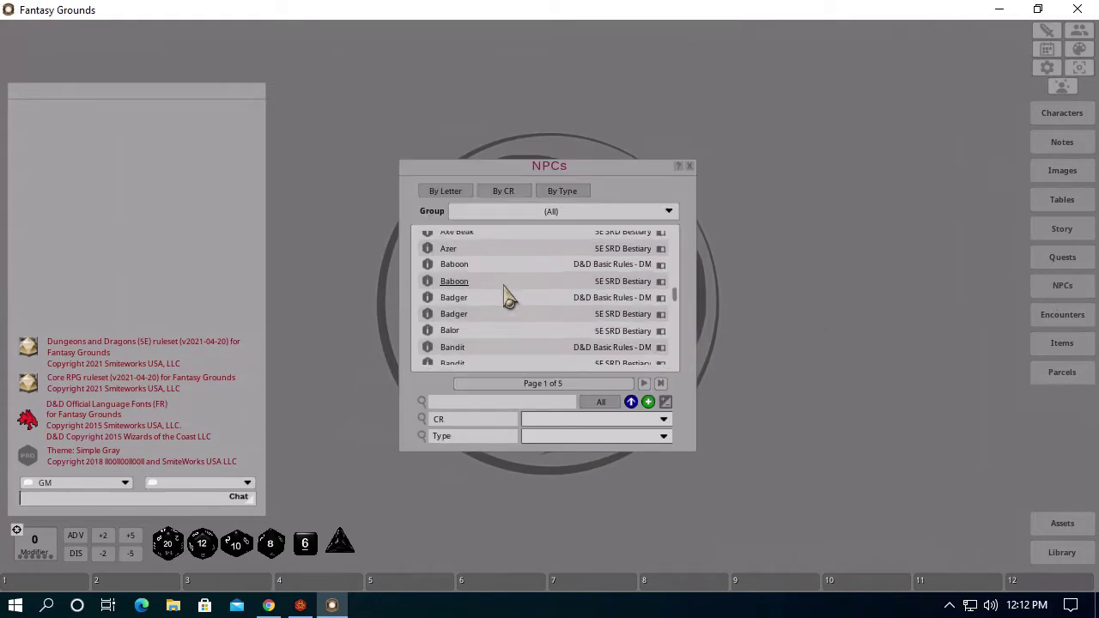
scroll(505, 304, down, 8)
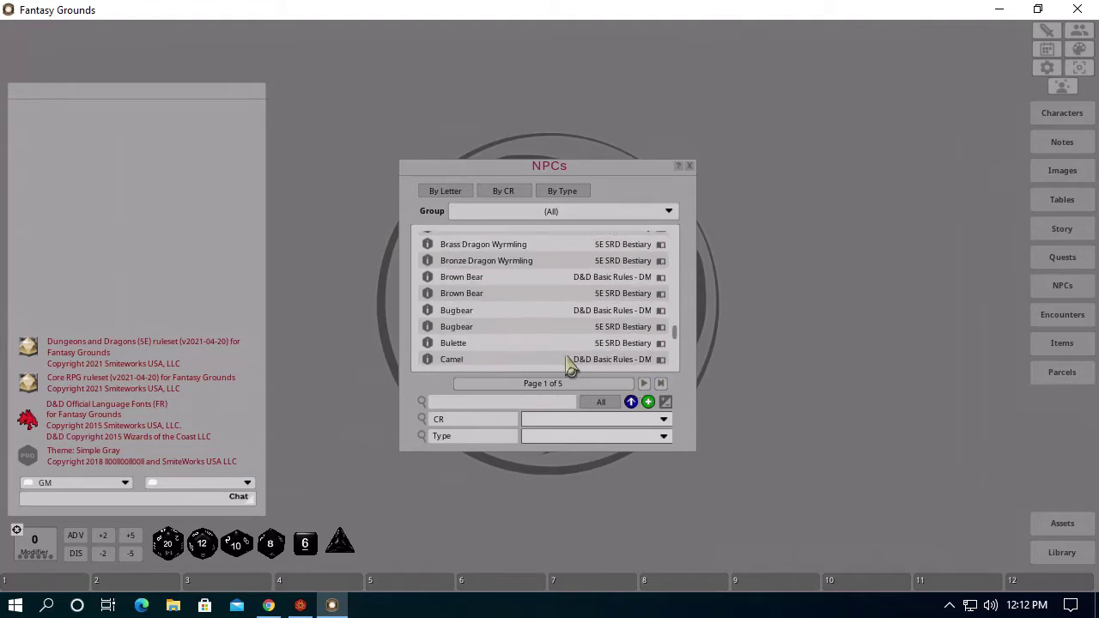
scroll(566, 313, down, 3)
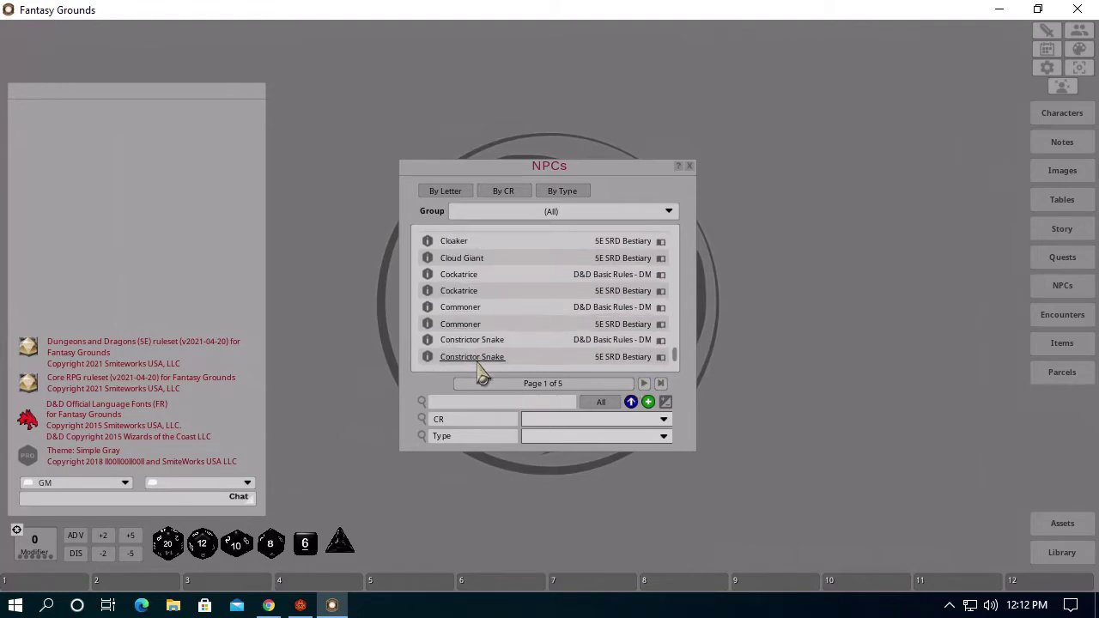
scroll(515, 305, up, 8)
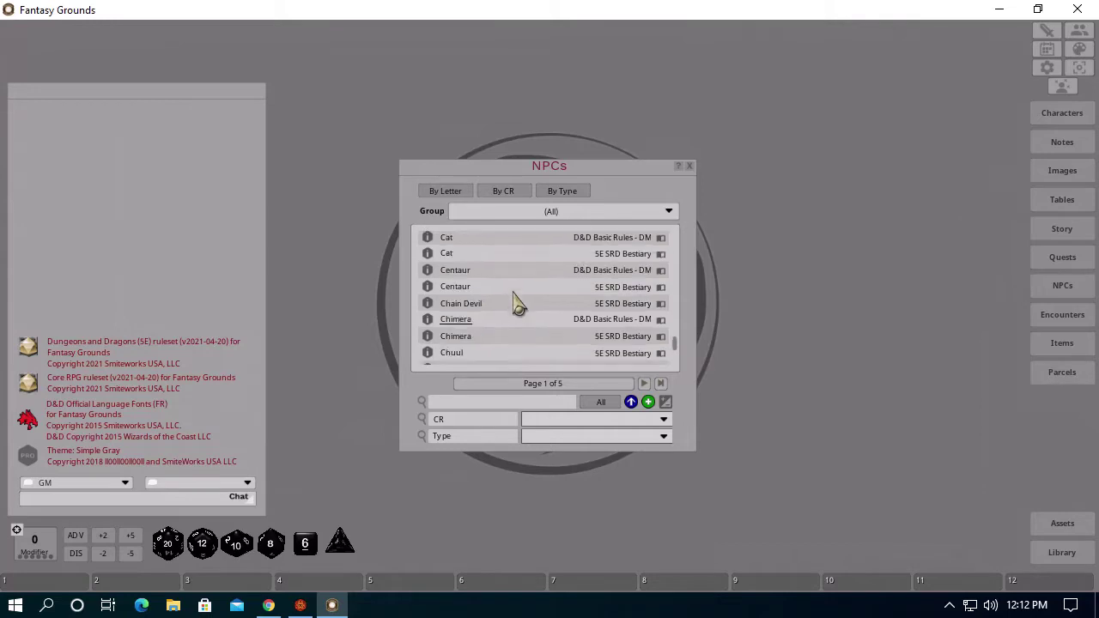
scroll(518, 306, up, 1)
scroll(507, 322, down, 3)
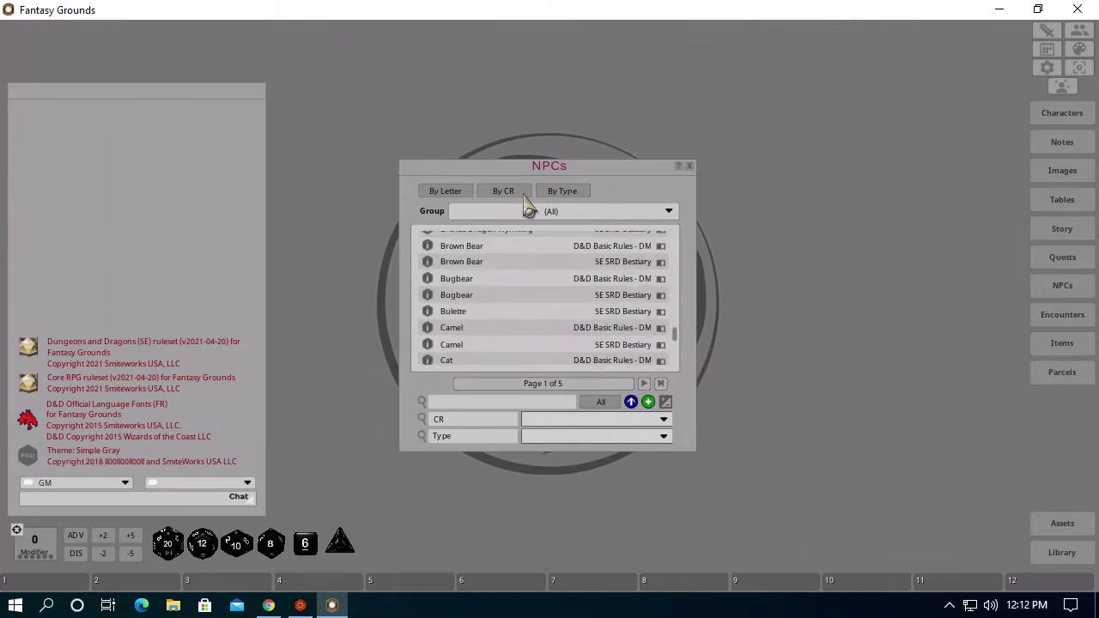
Search the NPCs for goblins, clear the search and browse the creatures filtered by CR 1/4
click(514, 404)
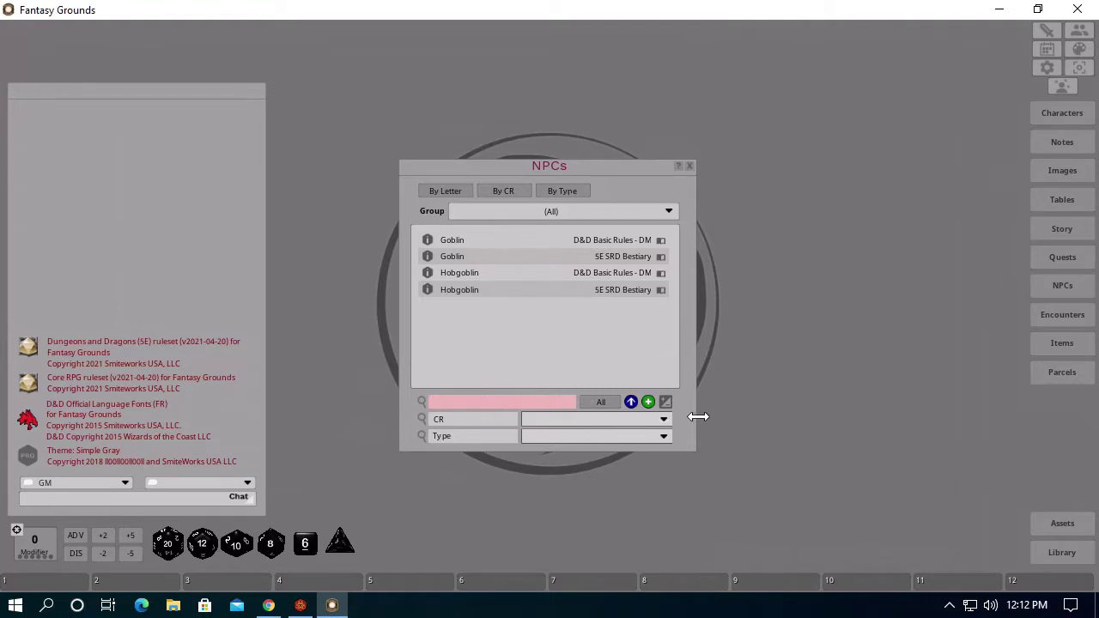
click(665, 420)
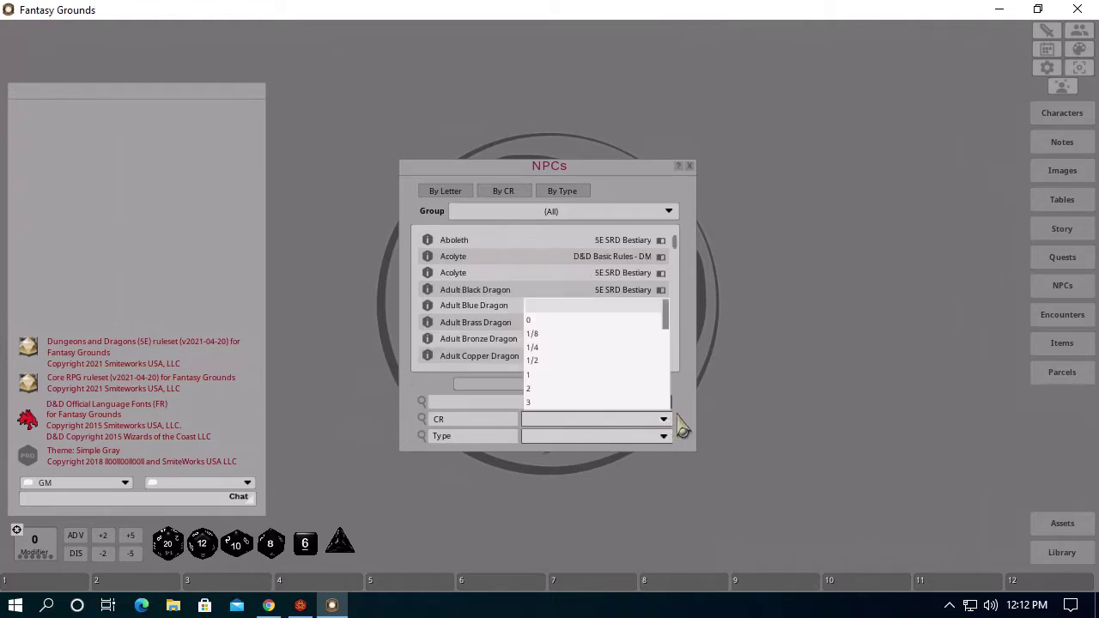
click(540, 348)
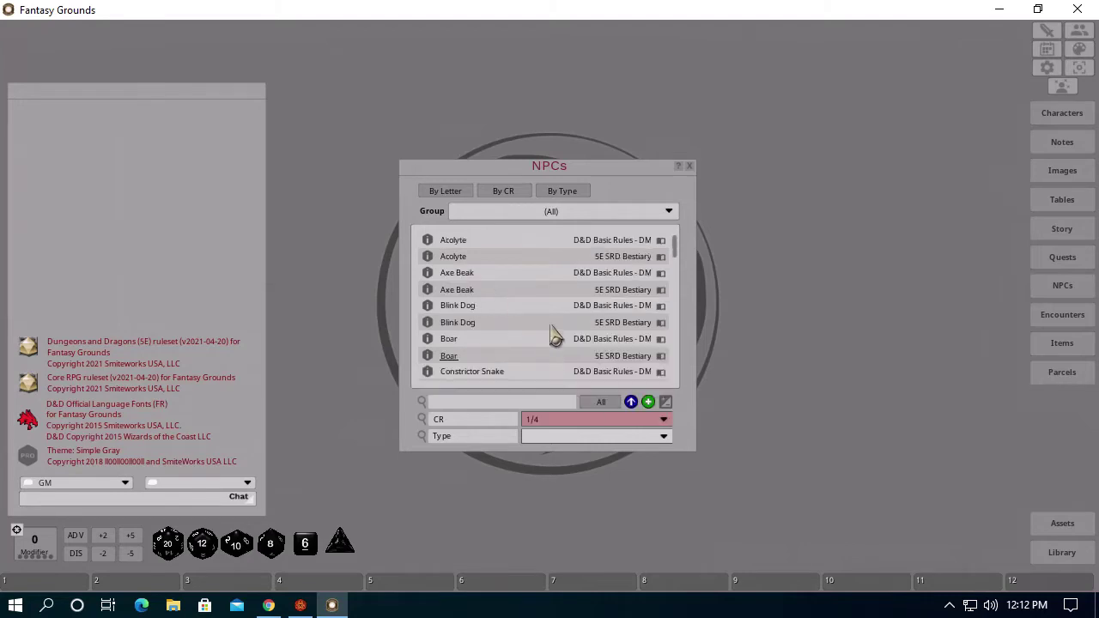
scroll(528, 288, down, 5)
scroll(528, 295, up, 5)
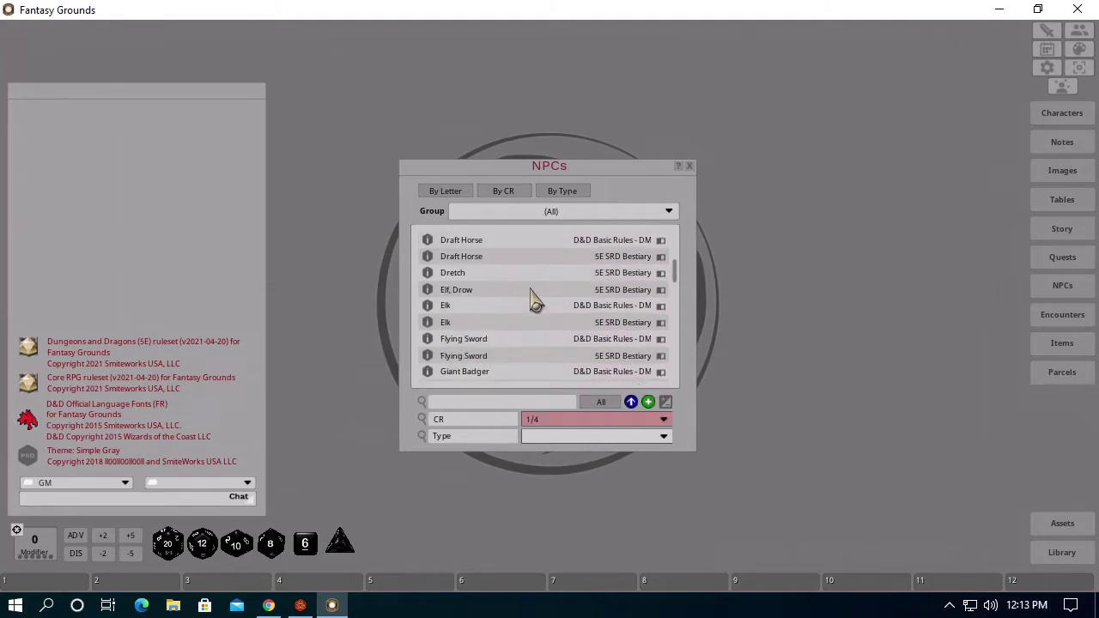
Look through the creature types offered by the NPC type filter and close the NPCs list
click(663, 438)
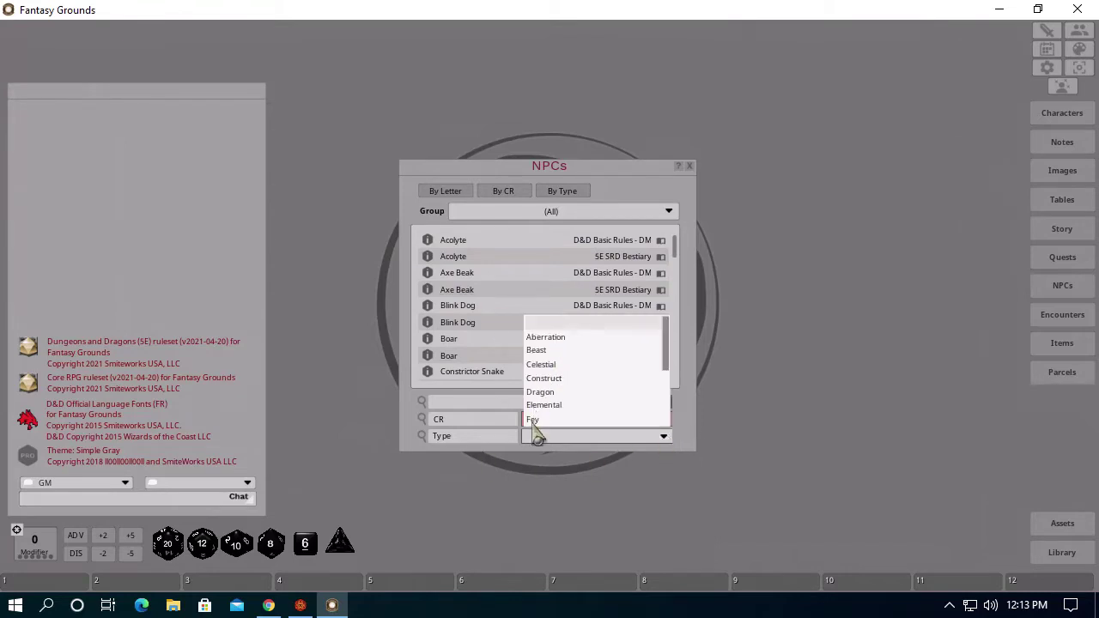
scroll(622, 399, down, 5)
scroll(630, 392, up, 5)
click(669, 443)
click(688, 166)
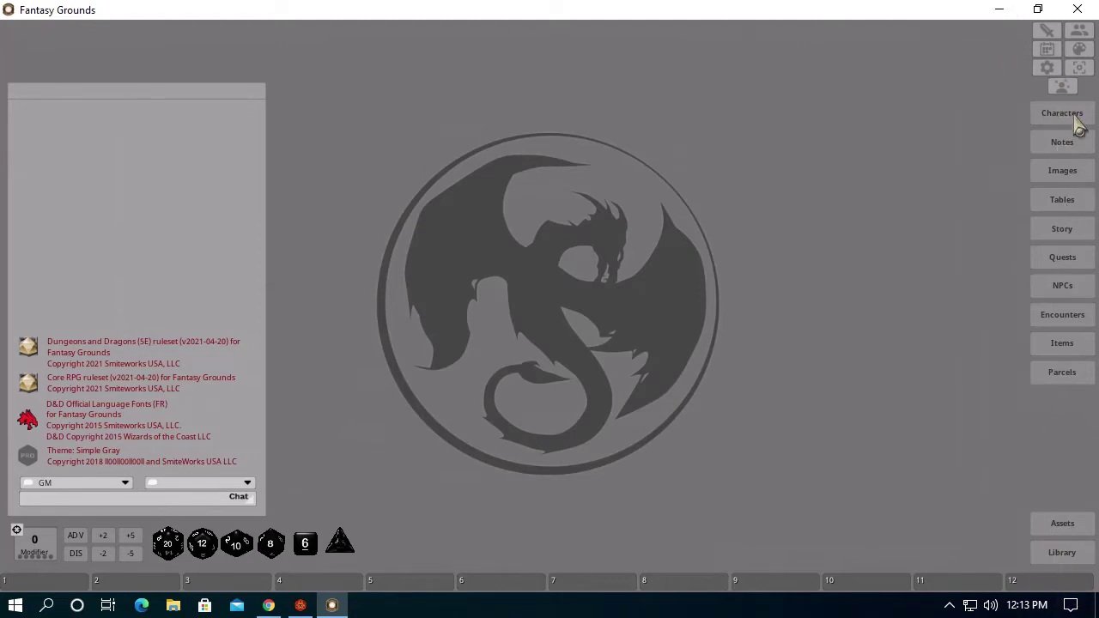
Set the campaign's sidebar to show all record types and close the options
click(1048, 69)
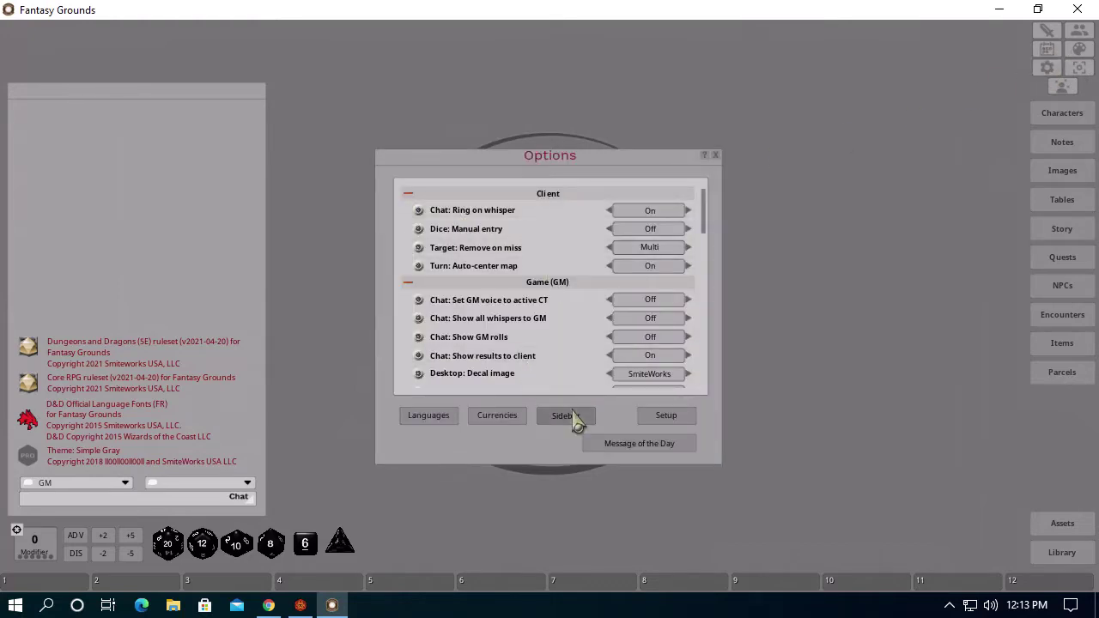
click(574, 416)
click(513, 396)
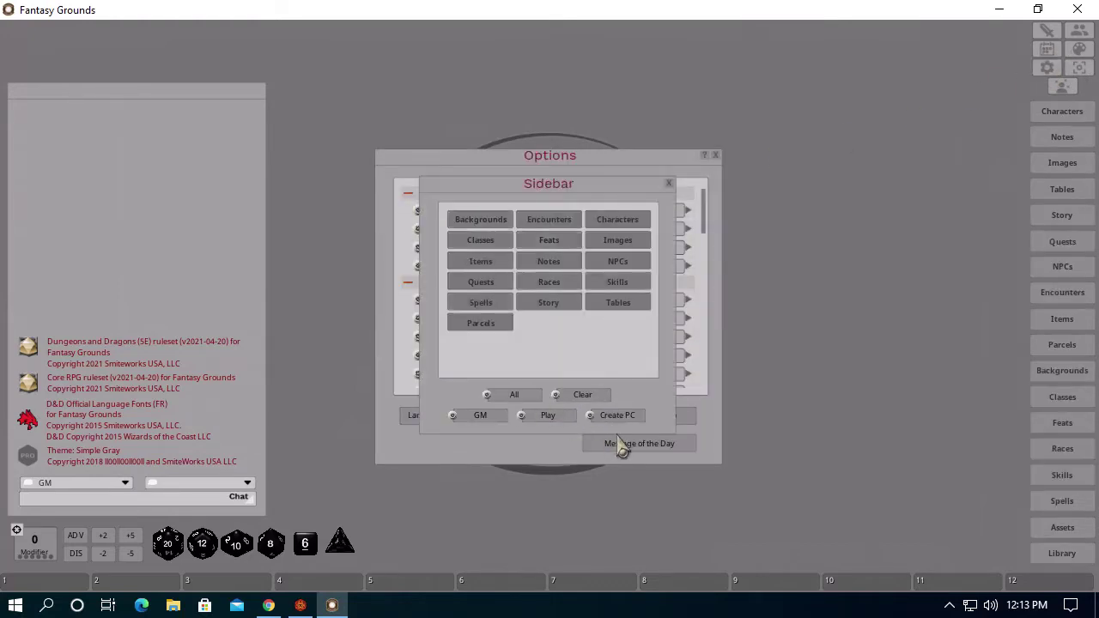
click(669, 183)
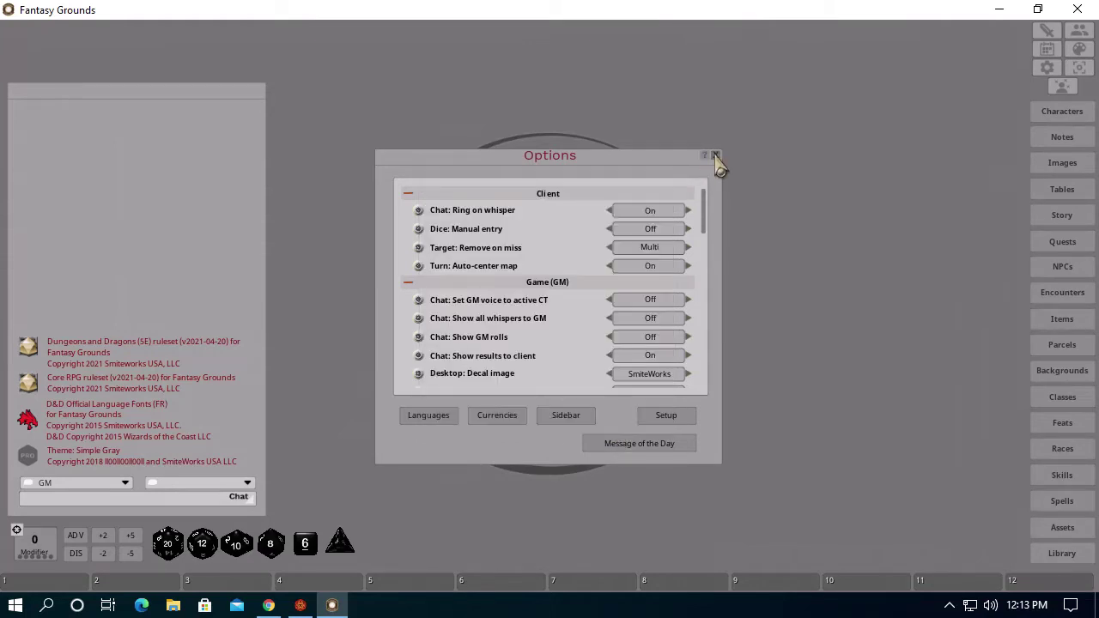
click(716, 157)
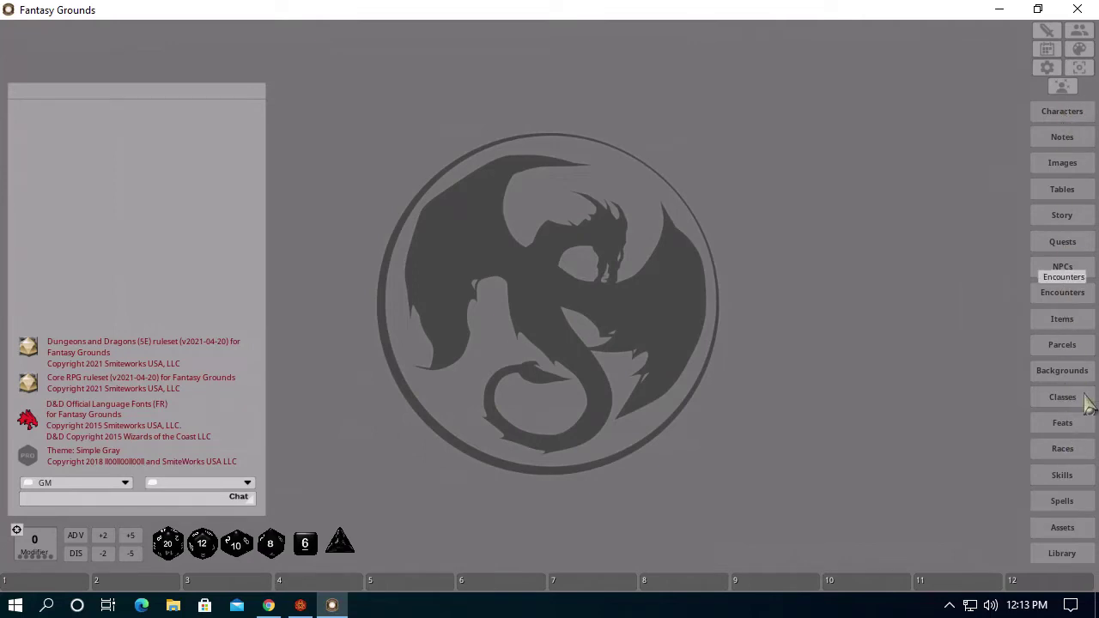
Open the Races list, then reposition and enlarge its window to view every available race
click(1062, 452)
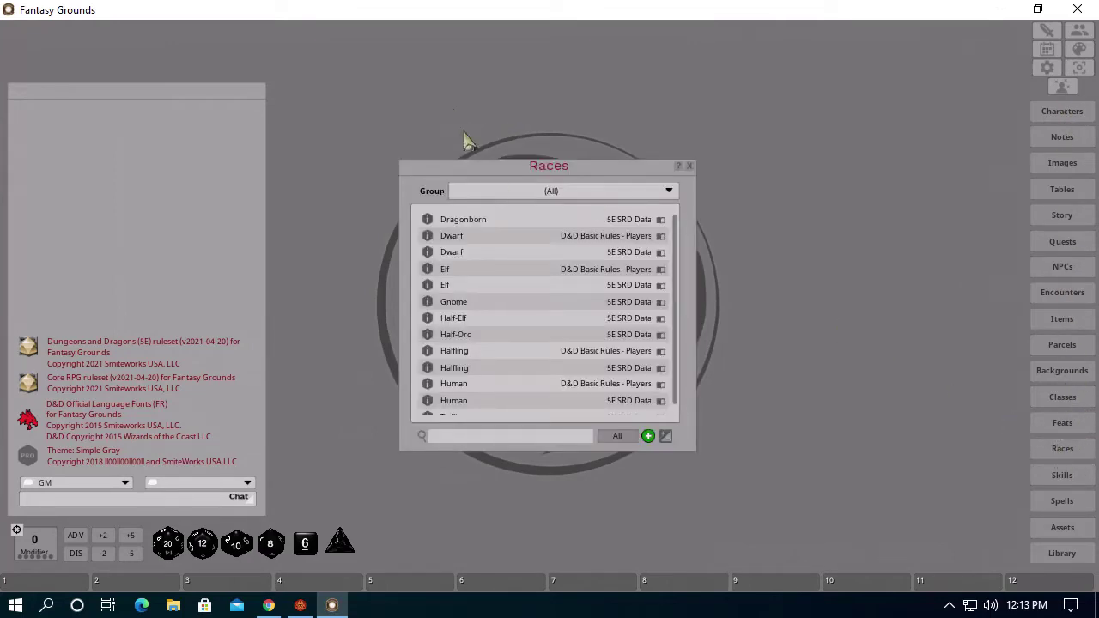
drag(491, 169, 409, 65)
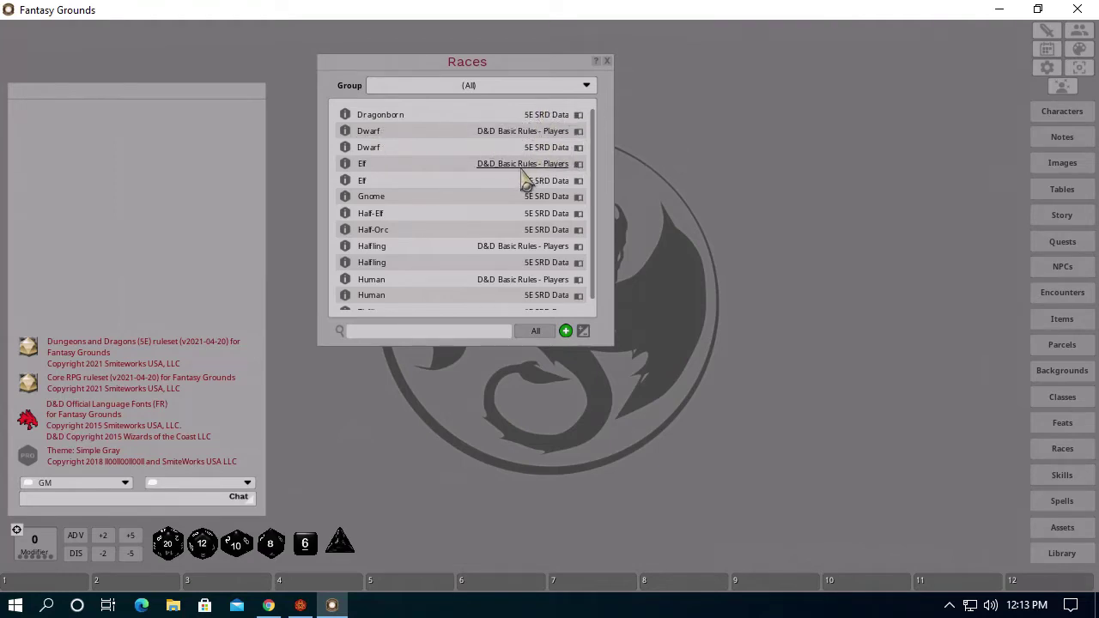
scroll(464, 232, down, 1)
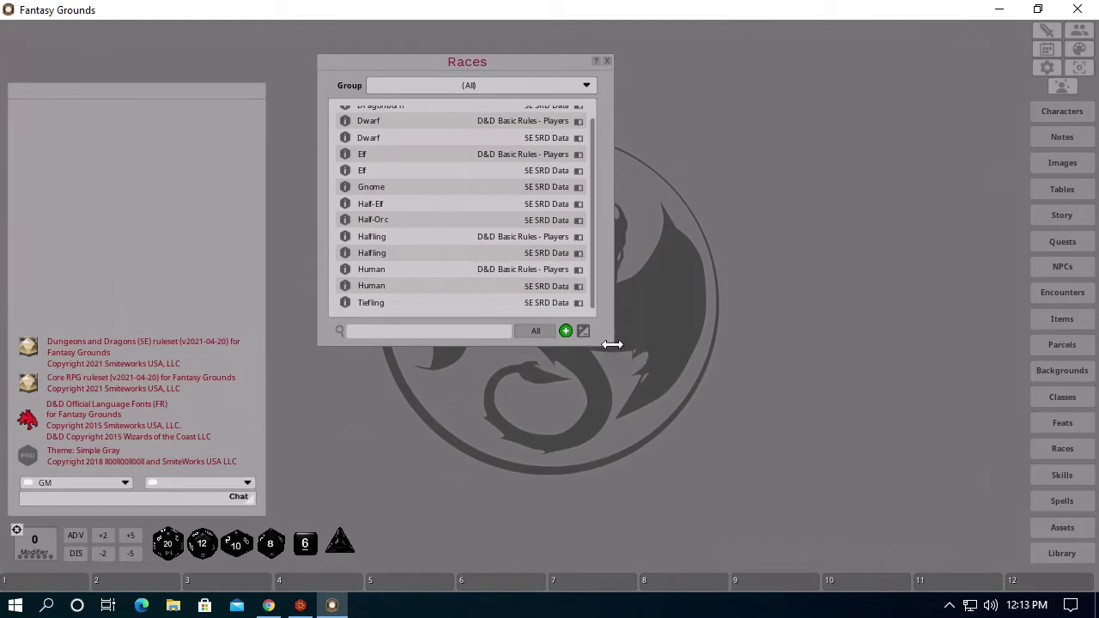
drag(615, 347, 702, 450)
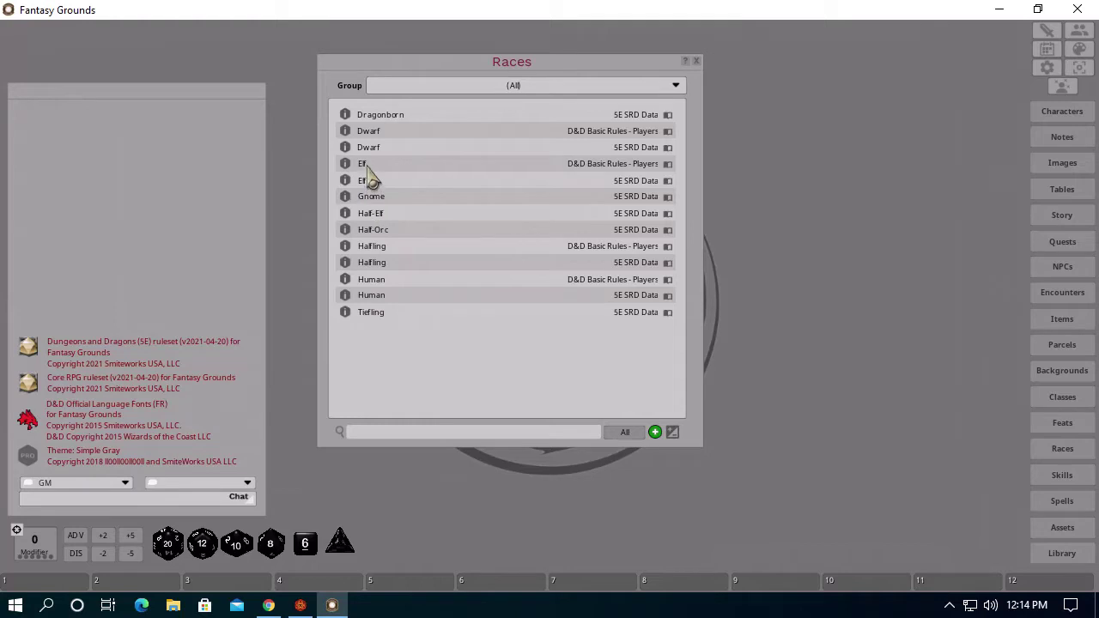
Open the Classes list, enlarge its window to view every class, and close both the Classes and Races lists
click(1062, 399)
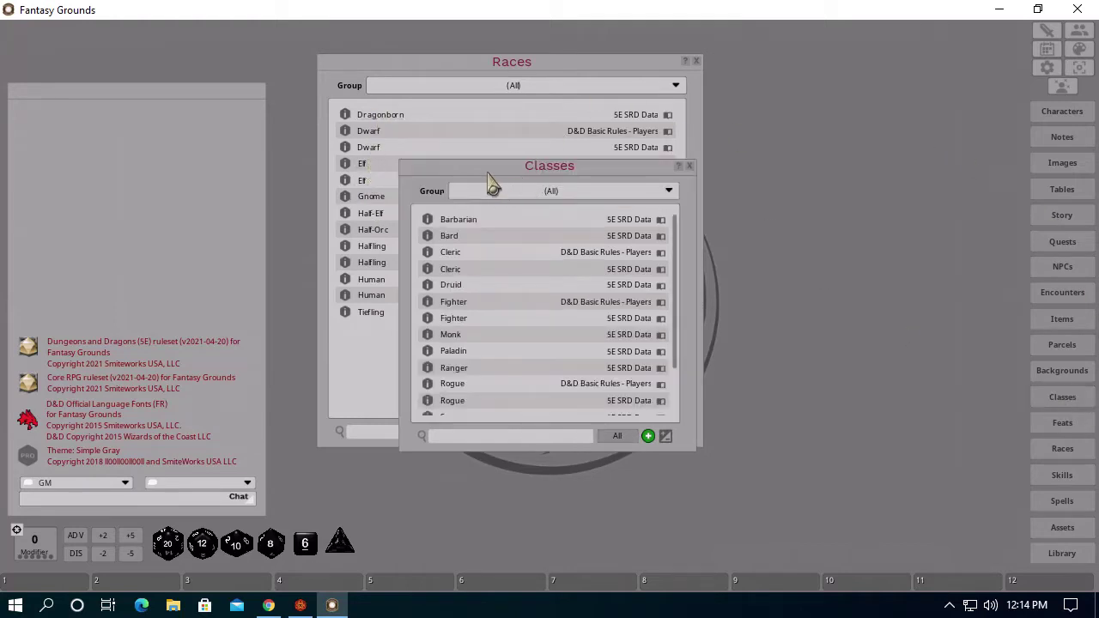
drag(505, 181, 644, 93)
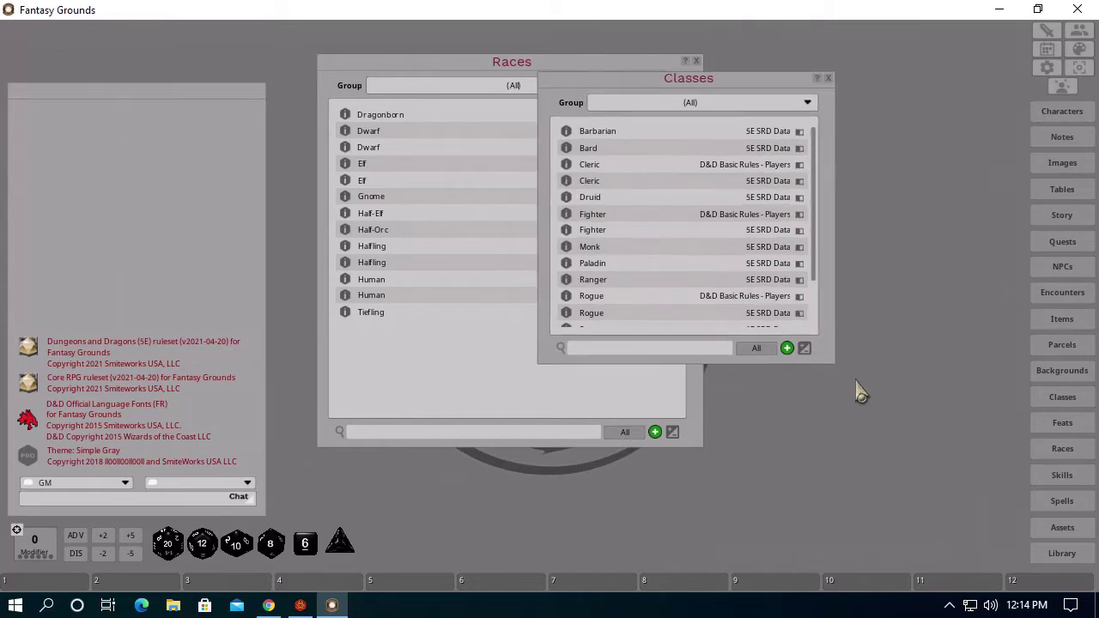
drag(840, 372, 906, 461)
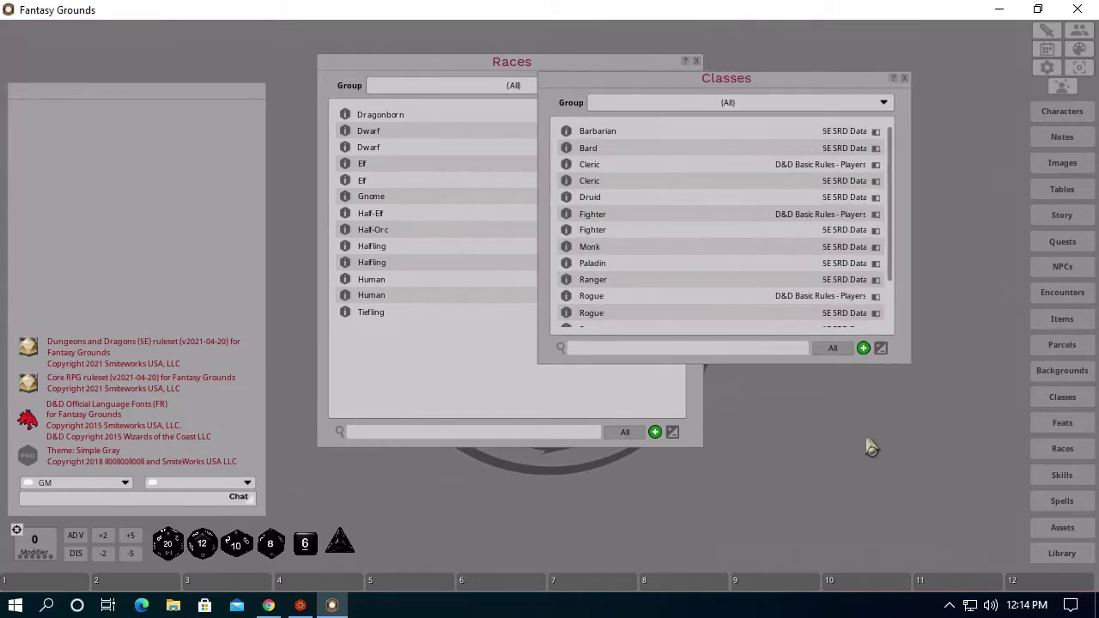
drag(752, 368, 740, 515)
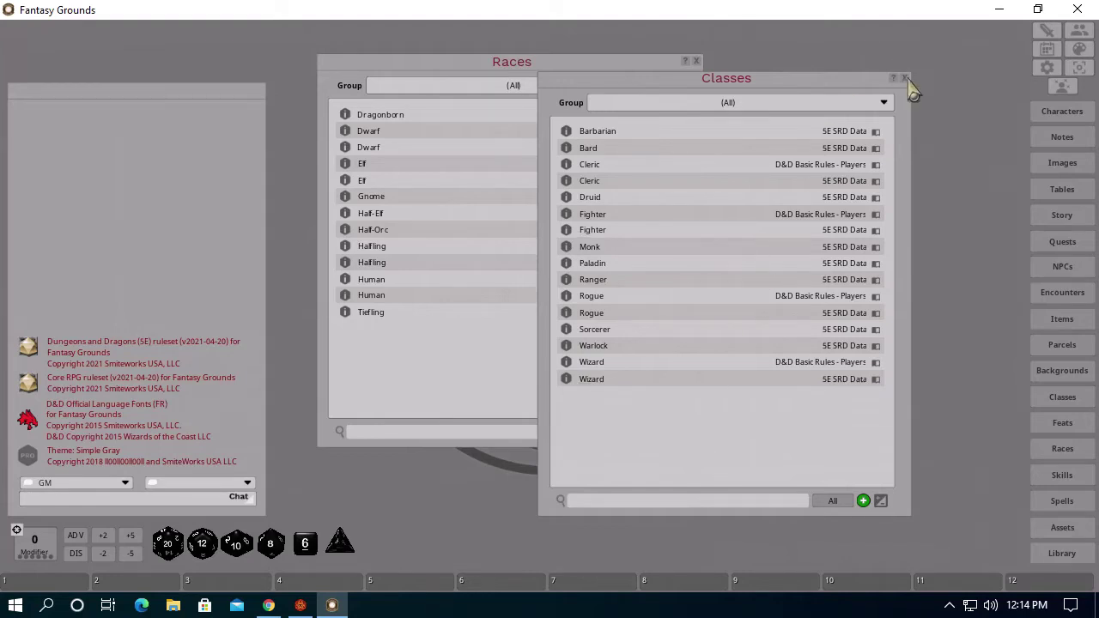
click(697, 62)
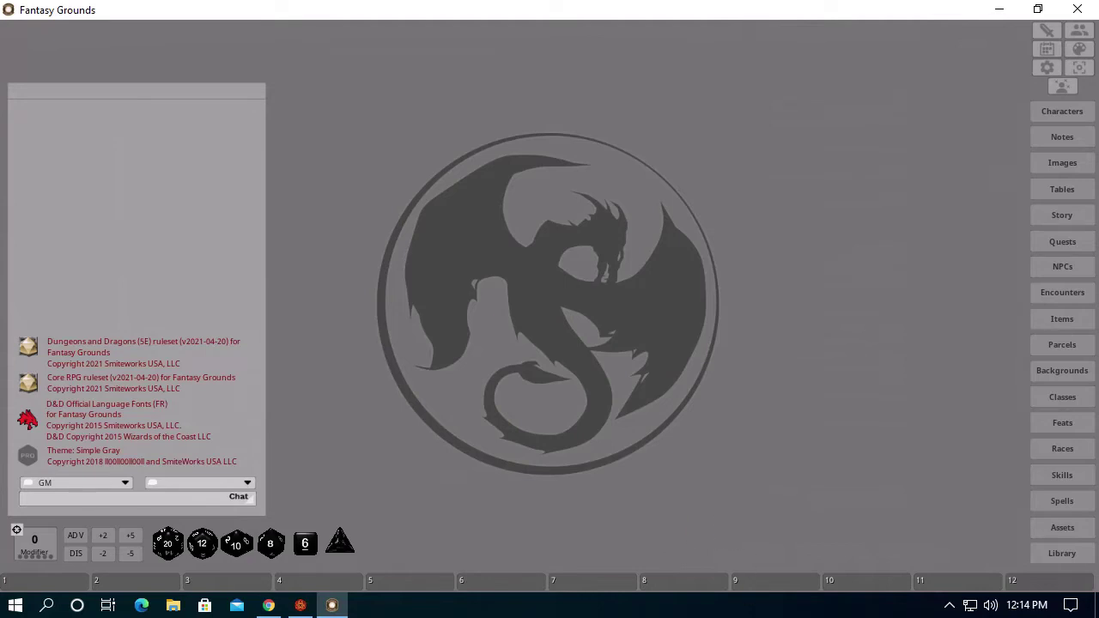
Switch to Foundry Virtual Tabletop, close the system installer, and start a new game world using the DnD5e - Fifth Edition System
click(300, 605)
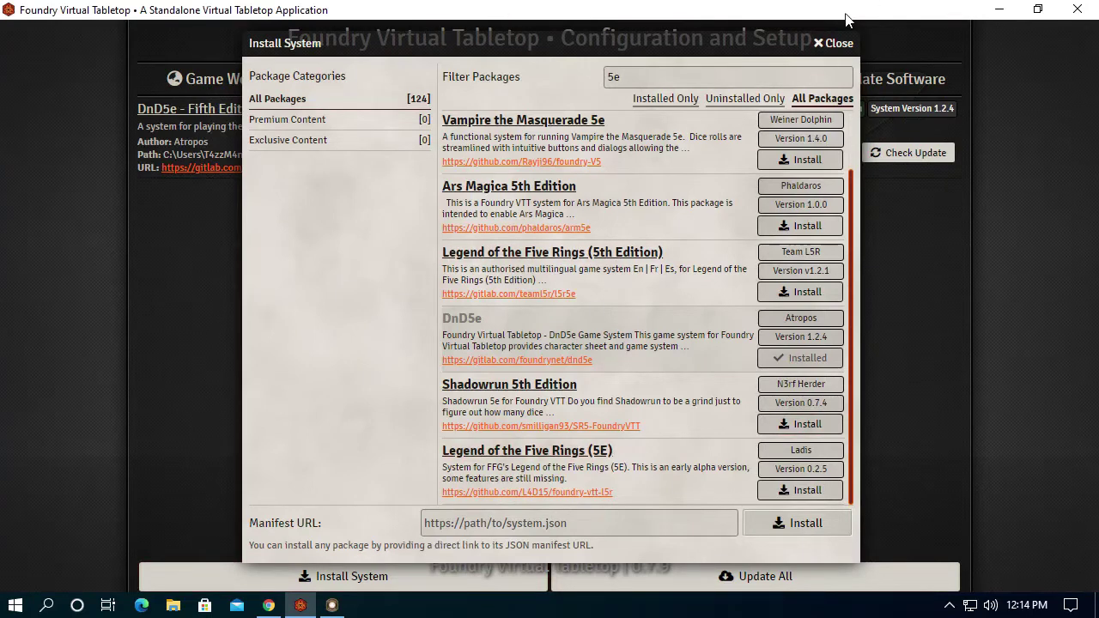
click(824, 45)
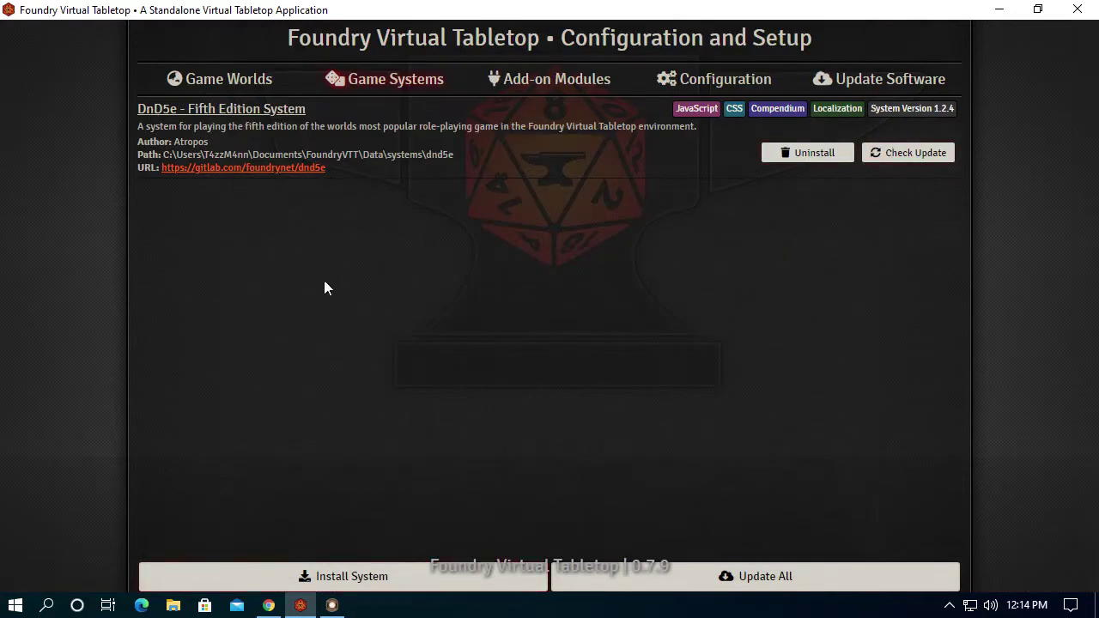
click(206, 81)
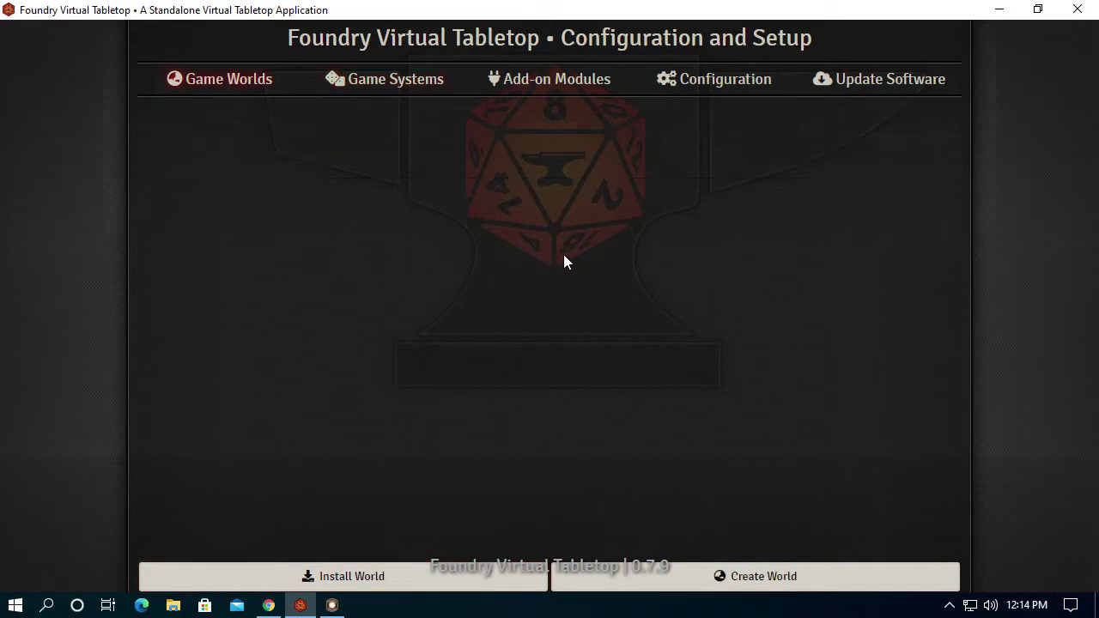
click(755, 576)
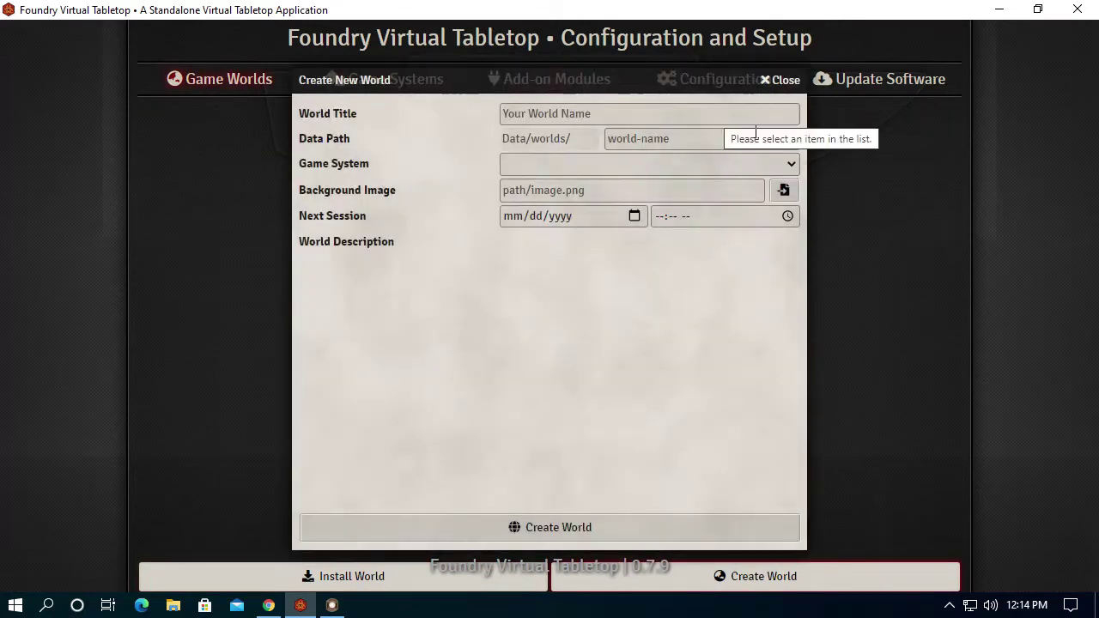
click(790, 161)
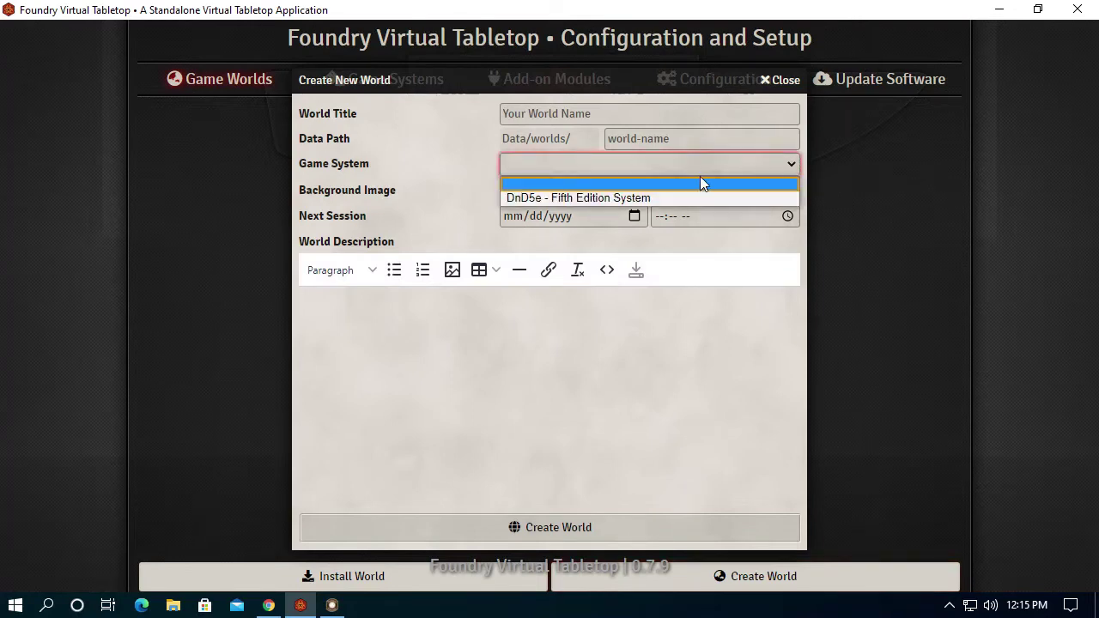
click(632, 196)
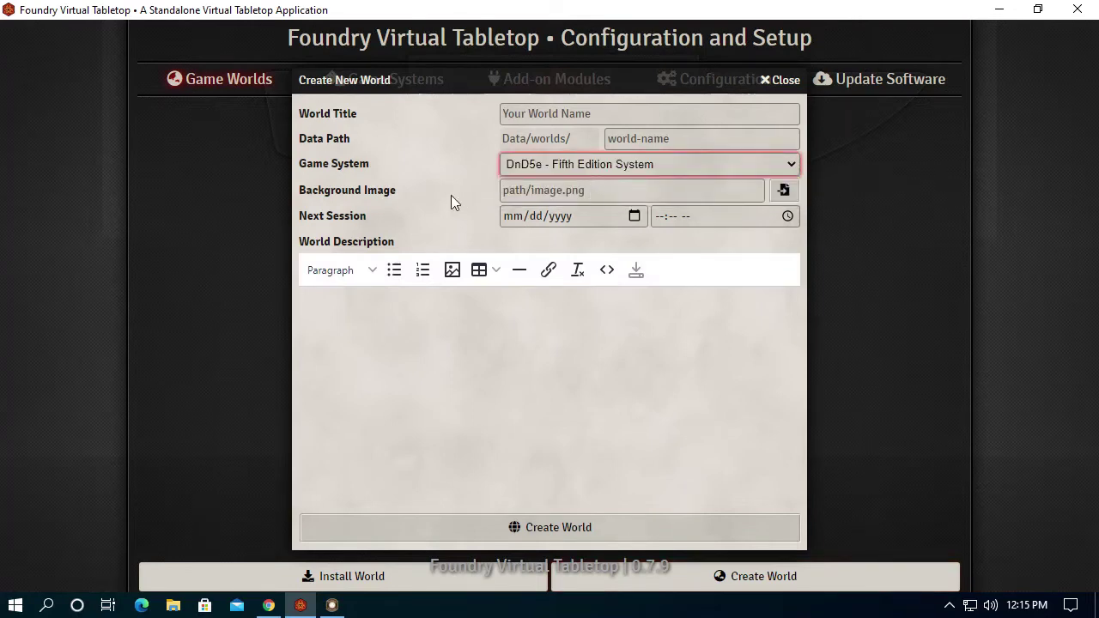
Title the new world Bare Bones, set its data path to bareBones, and create it
click(606, 119)
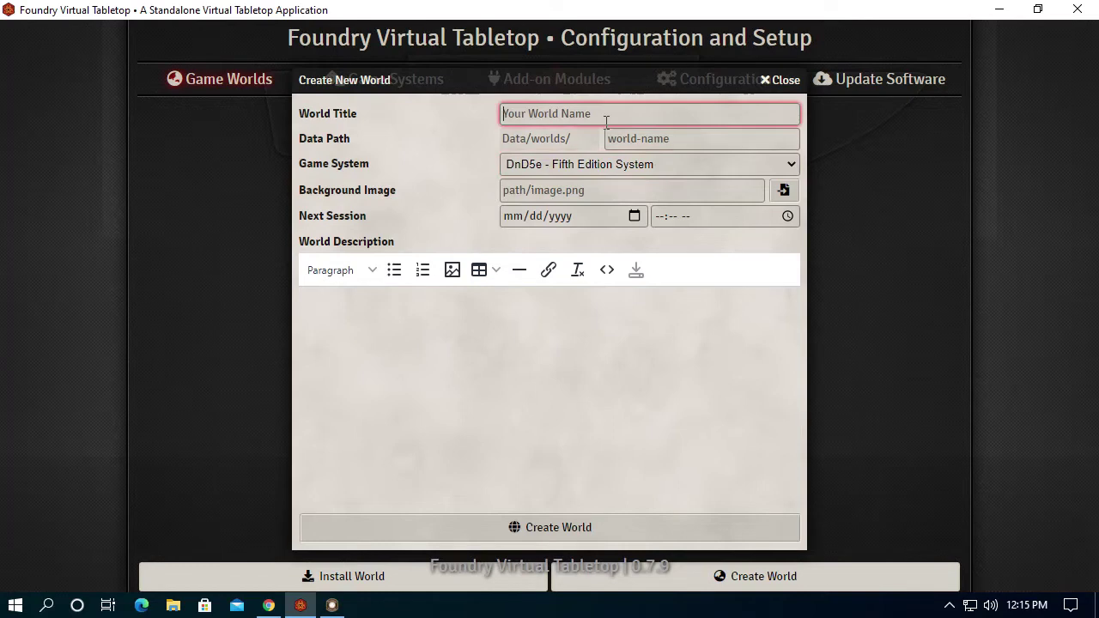
text(bareBones)
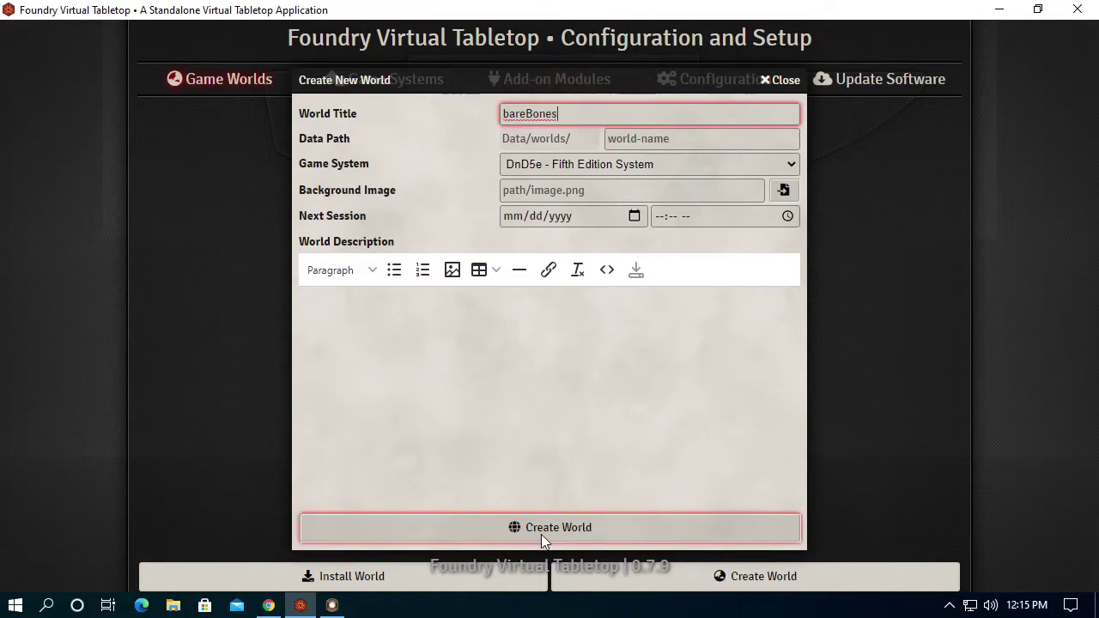
click(542, 528)
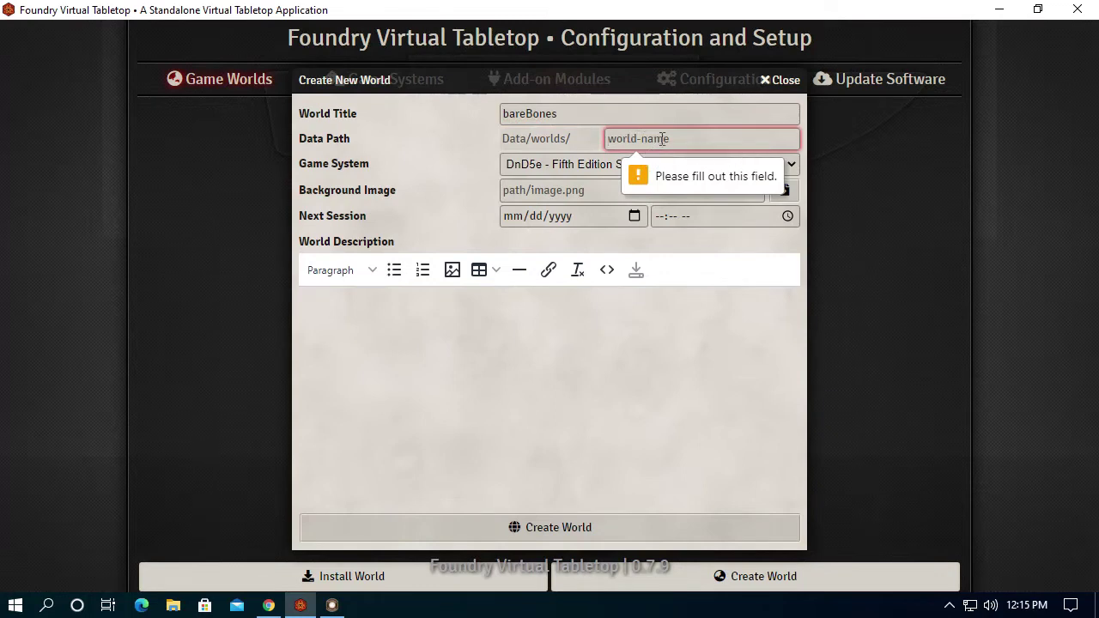
text(bare)
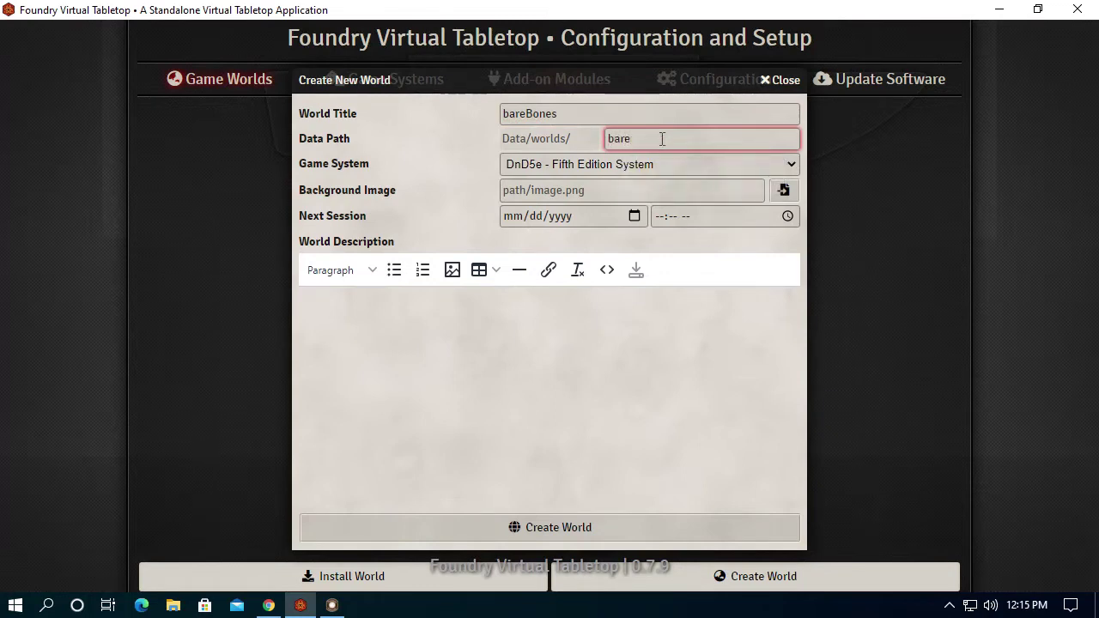
text(Bonne)
key(BackSpace)
click(527, 114)
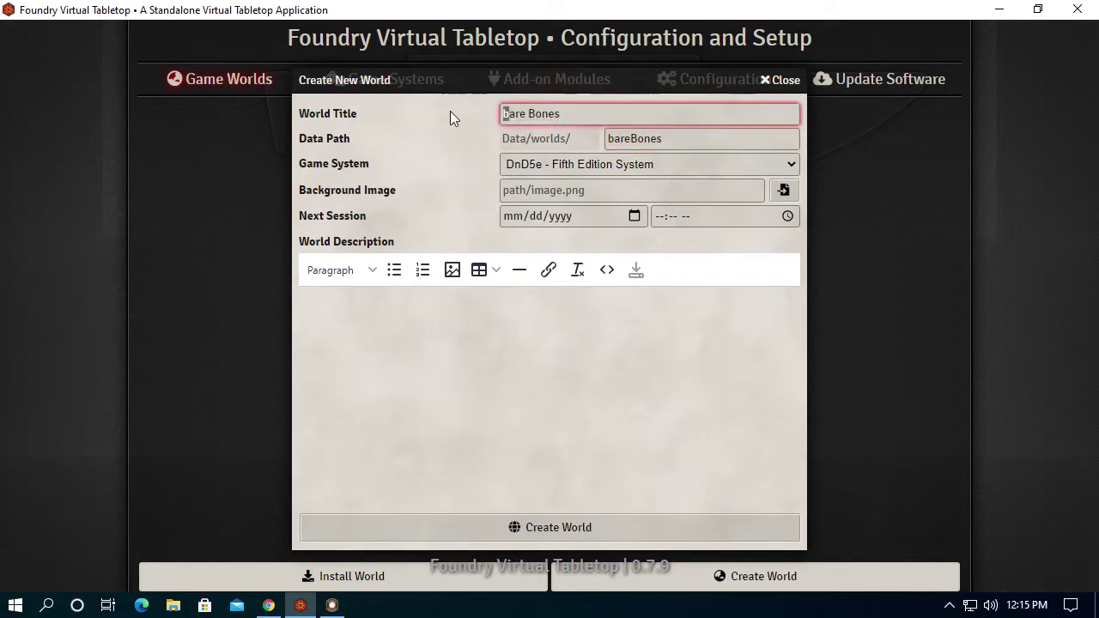
text(B)
click(564, 527)
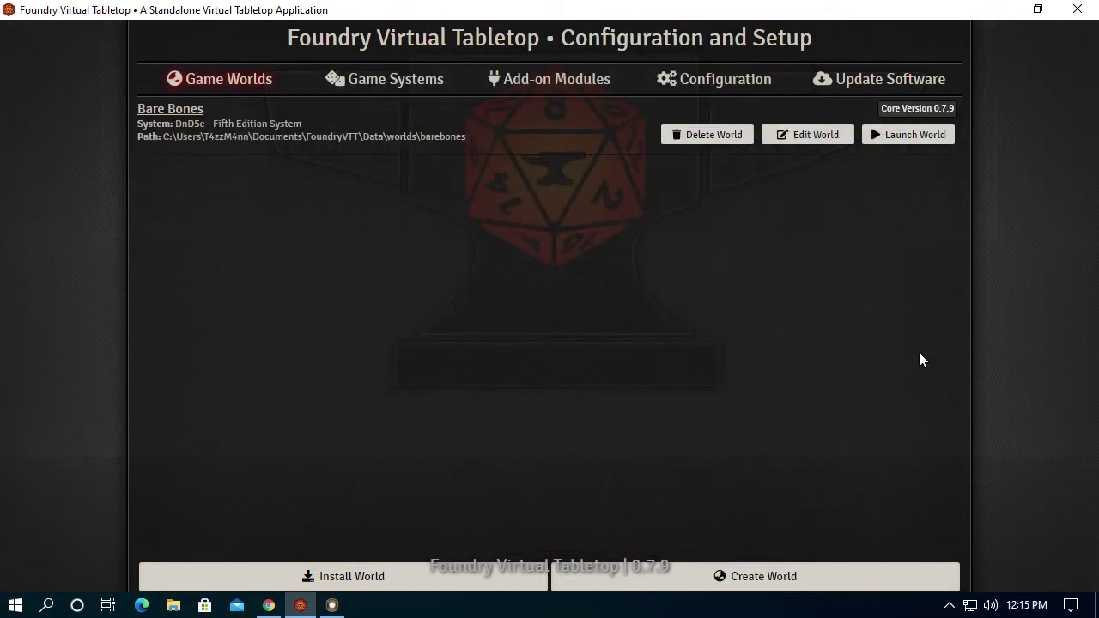
Launch the Bare Bones world and join its session as Gamemaster, dismissing the notifications
click(917, 135)
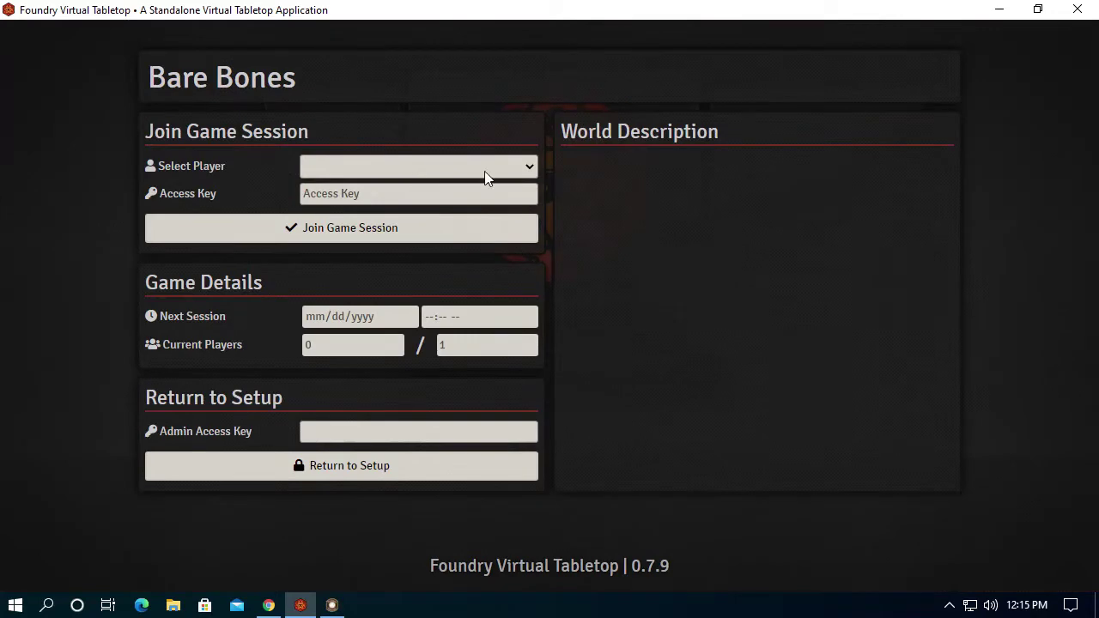
click(519, 167)
click(367, 203)
click(339, 229)
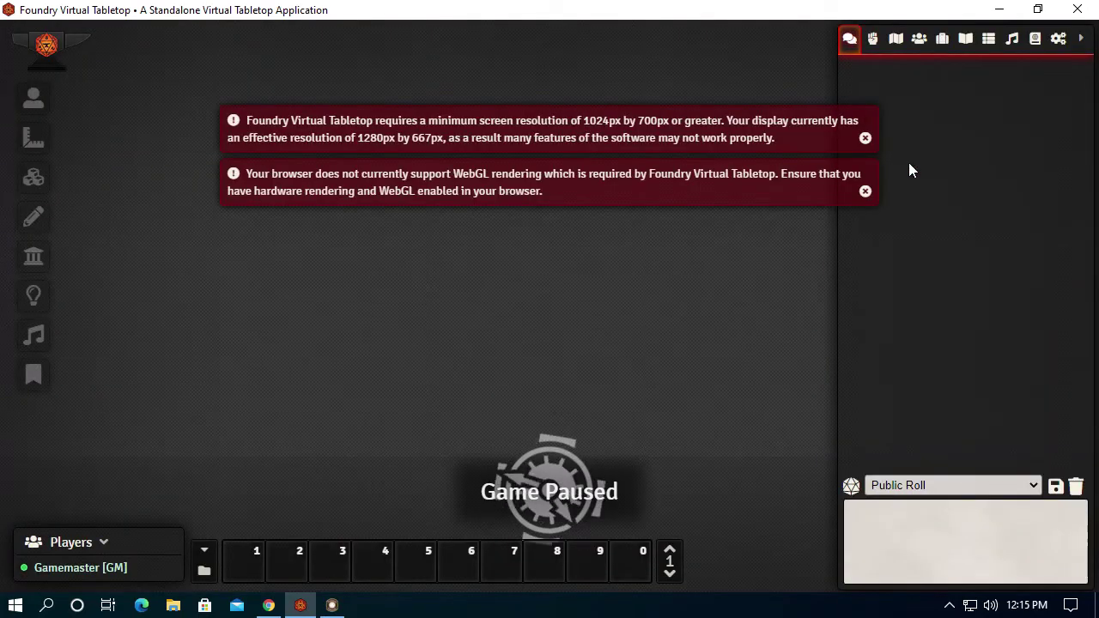
click(865, 190)
click(865, 137)
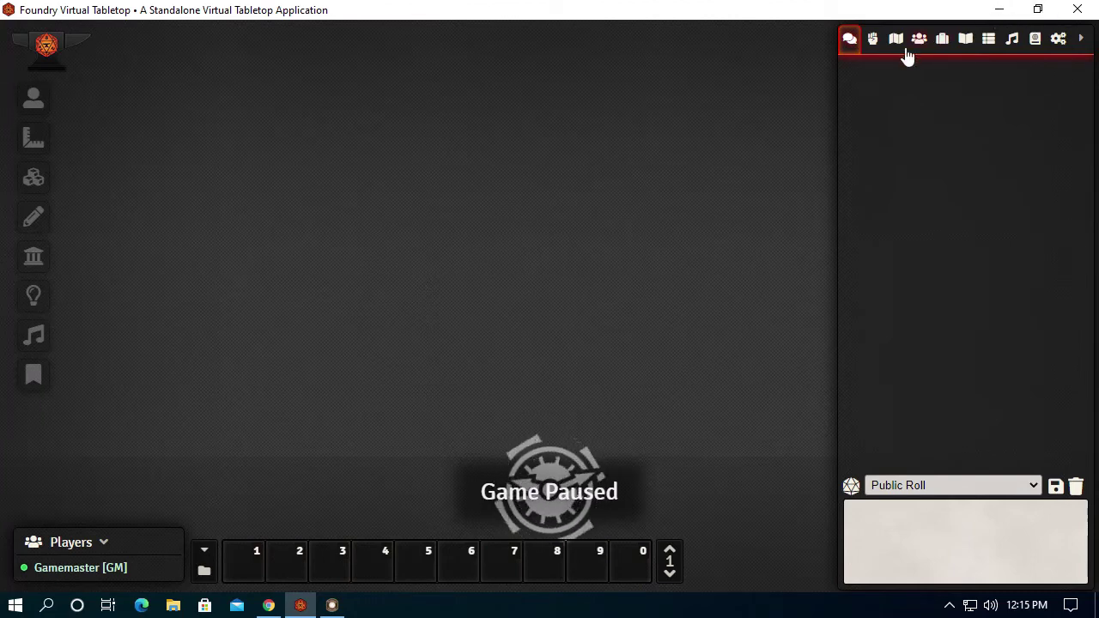
Show the world's compendiums, look through the Classes (SRD) compendium, and close it
click(1034, 39)
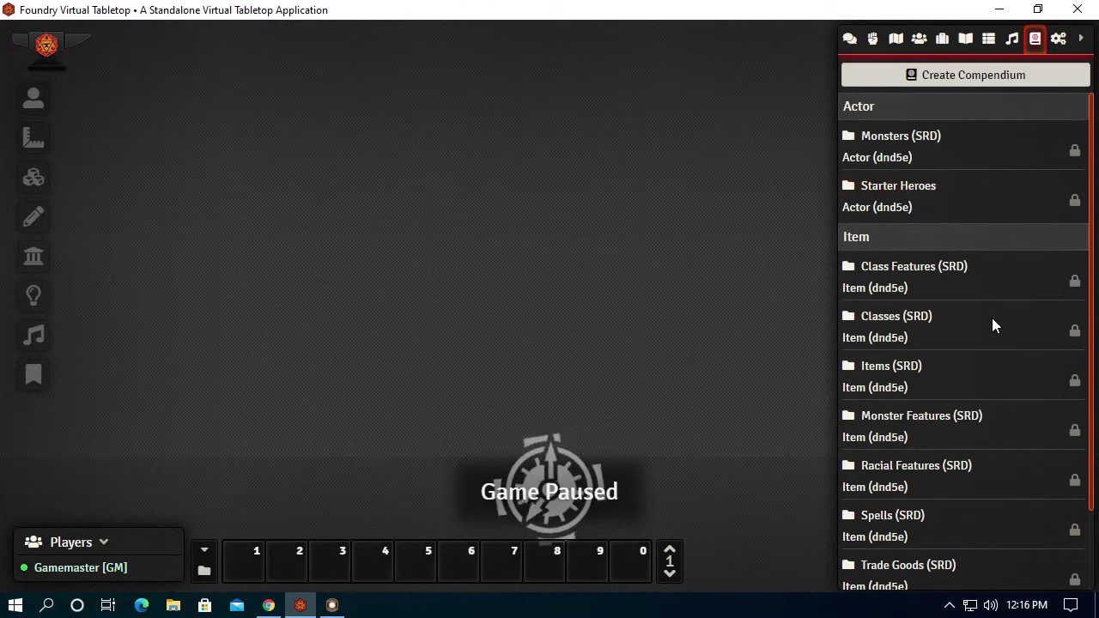
scroll(1012, 267, down, 2)
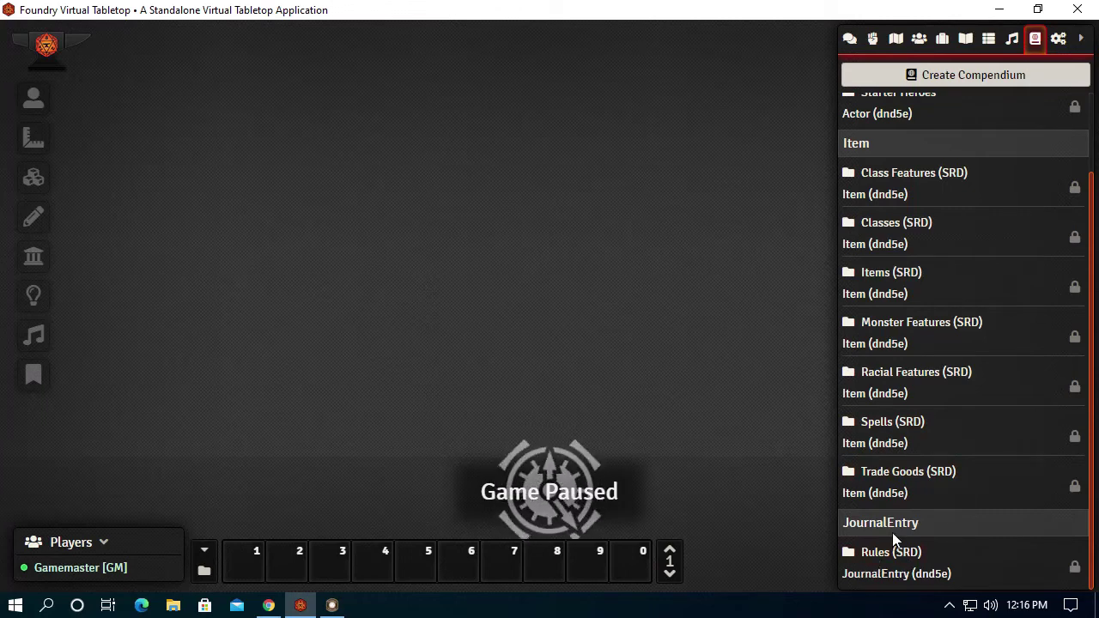
click(878, 227)
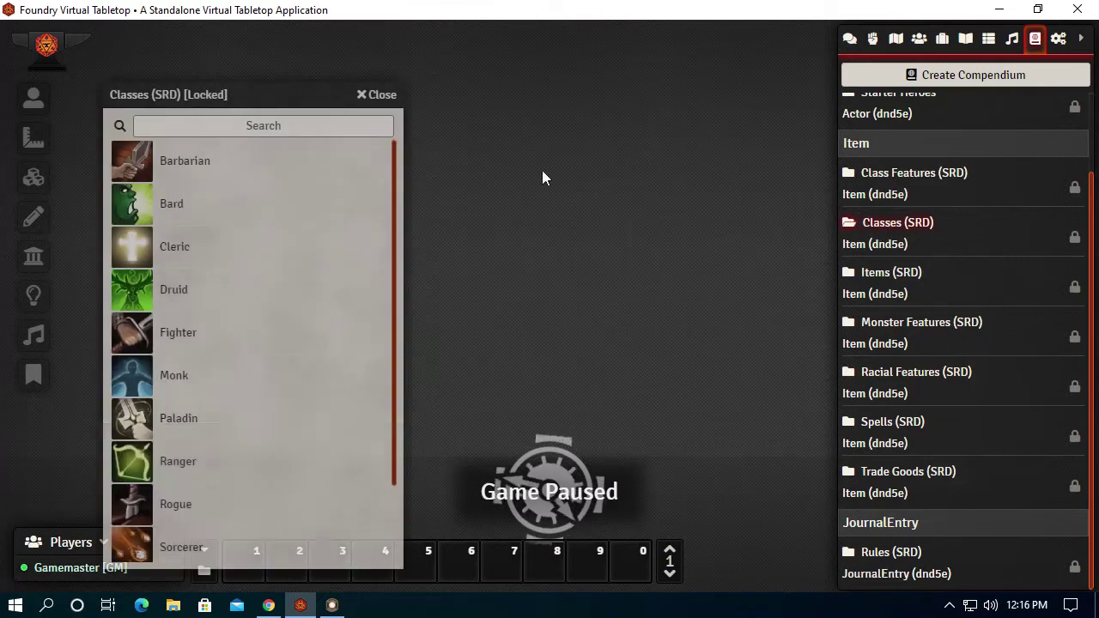
drag(228, 95, 247, 47)
scroll(310, 319, down, 2)
scroll(303, 346, up, 2)
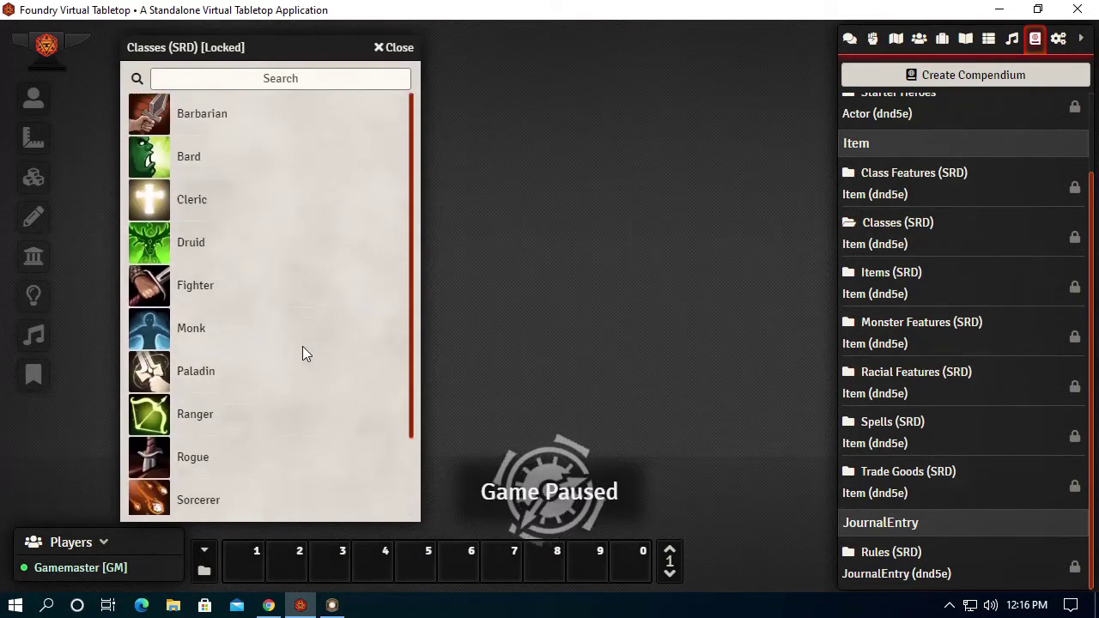
click(399, 48)
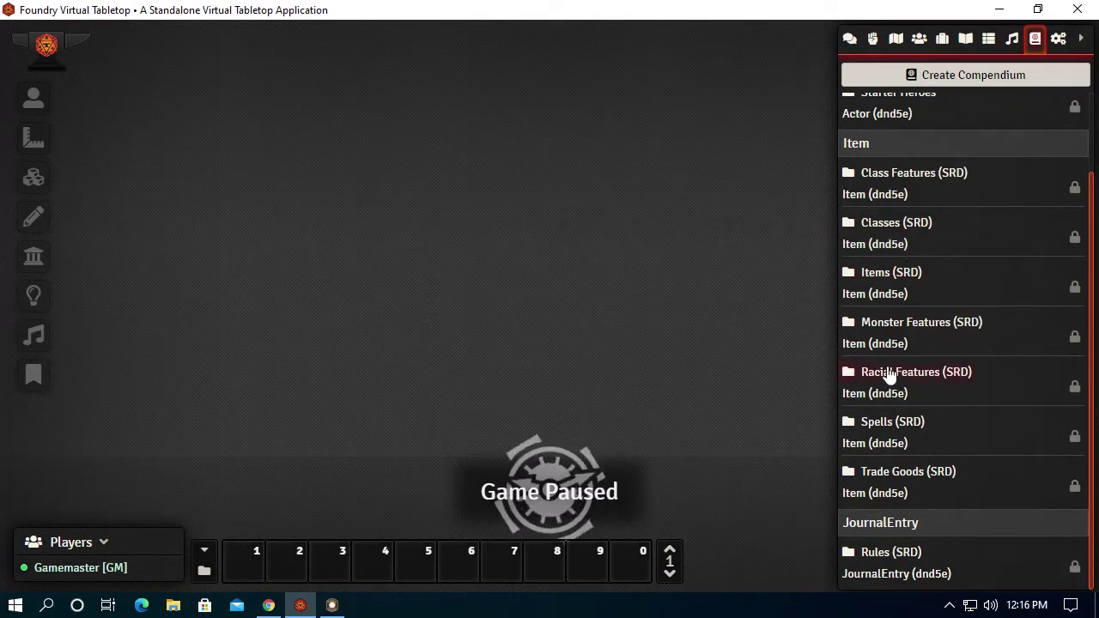
Open the Racial Features (SRD) compendium to view its entries, and close it
scroll(910, 247, up, 1)
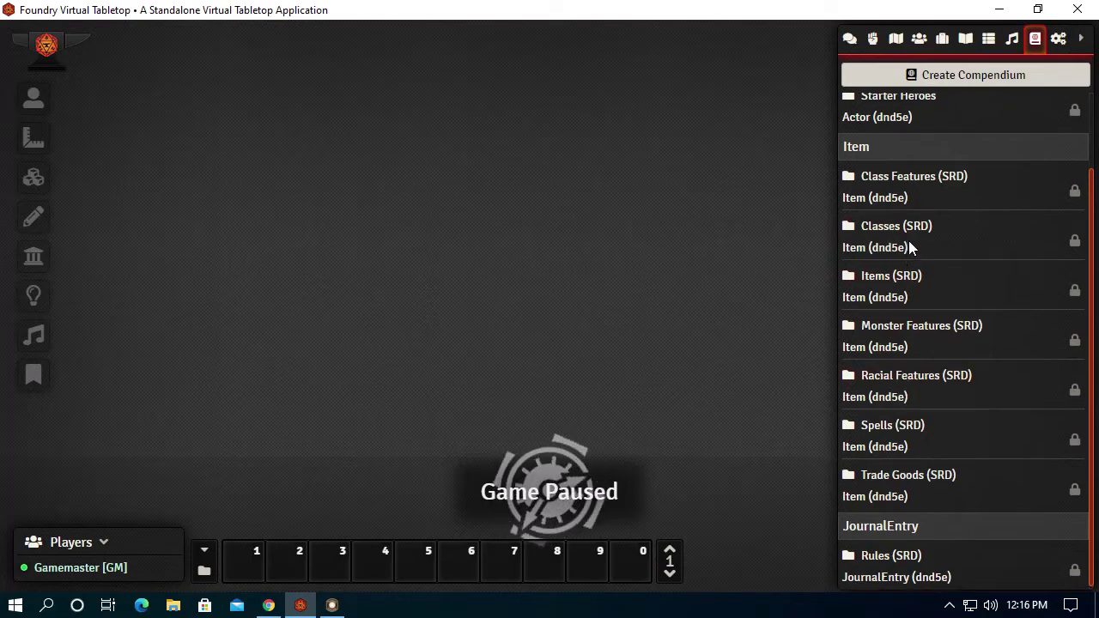
scroll(912, 240, up, 1)
scroll(923, 265, down, 1)
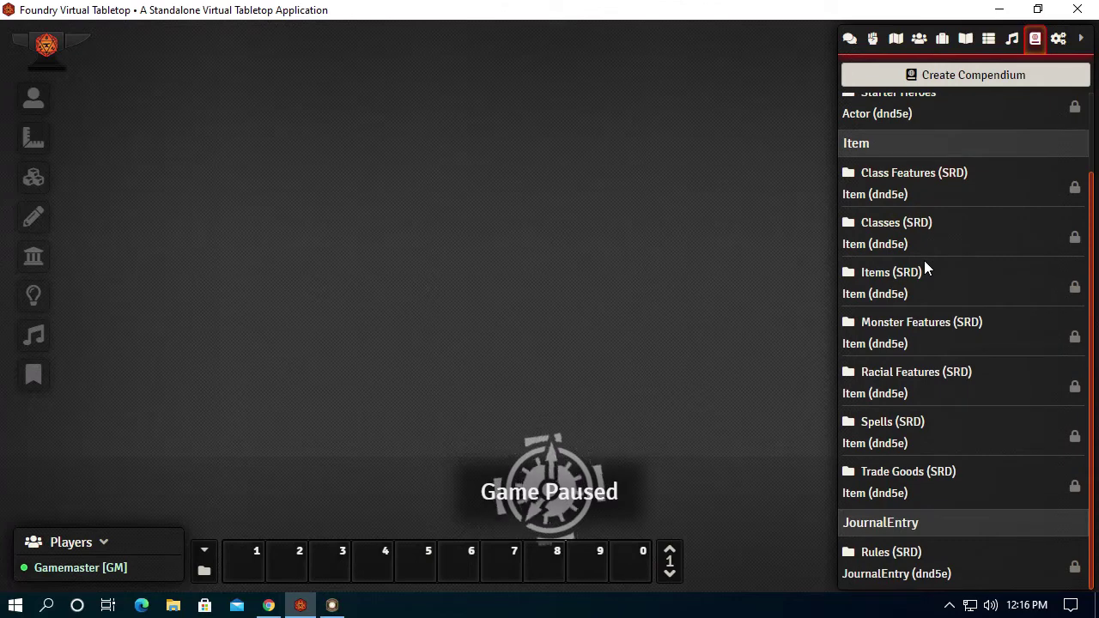
click(888, 382)
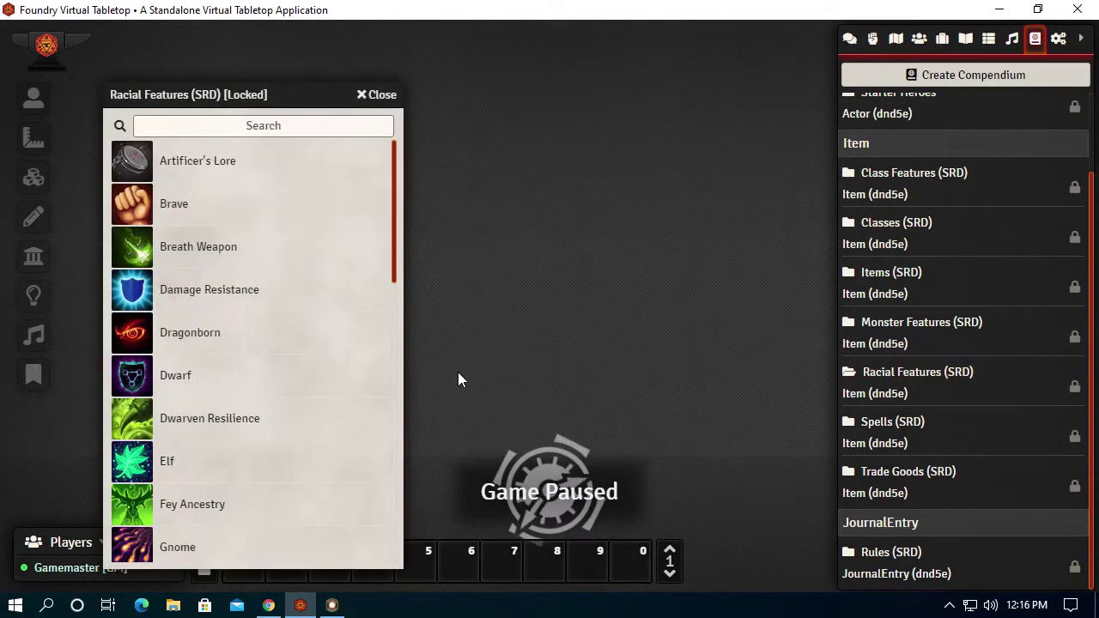
click(381, 99)
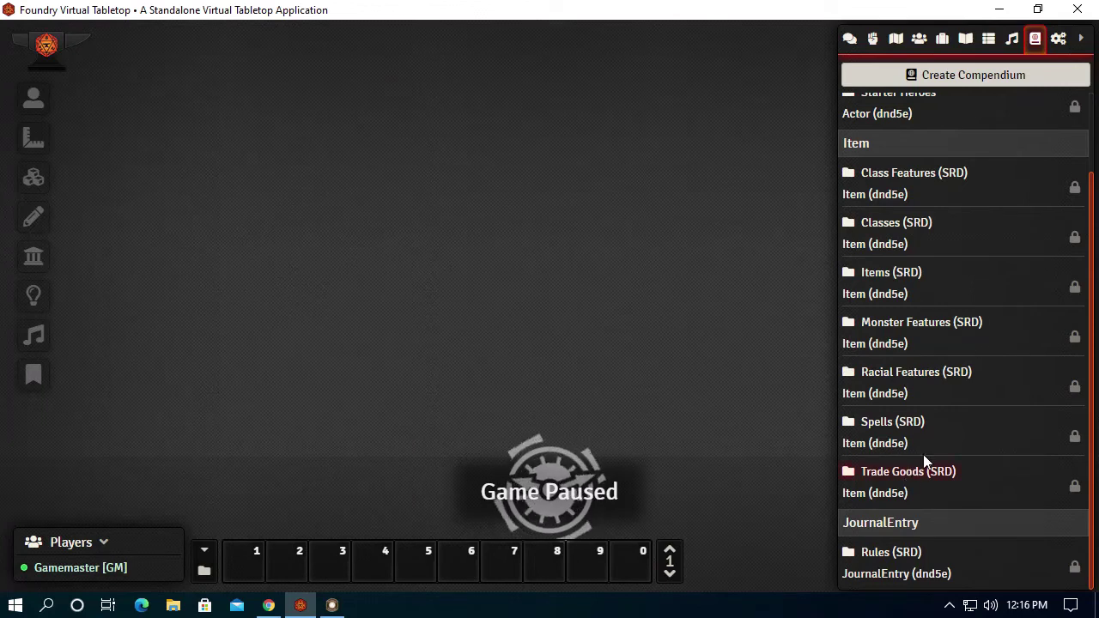
Open the form for a new compendium to view the available entity types, and close it without creating one
scroll(942, 419, up, 2)
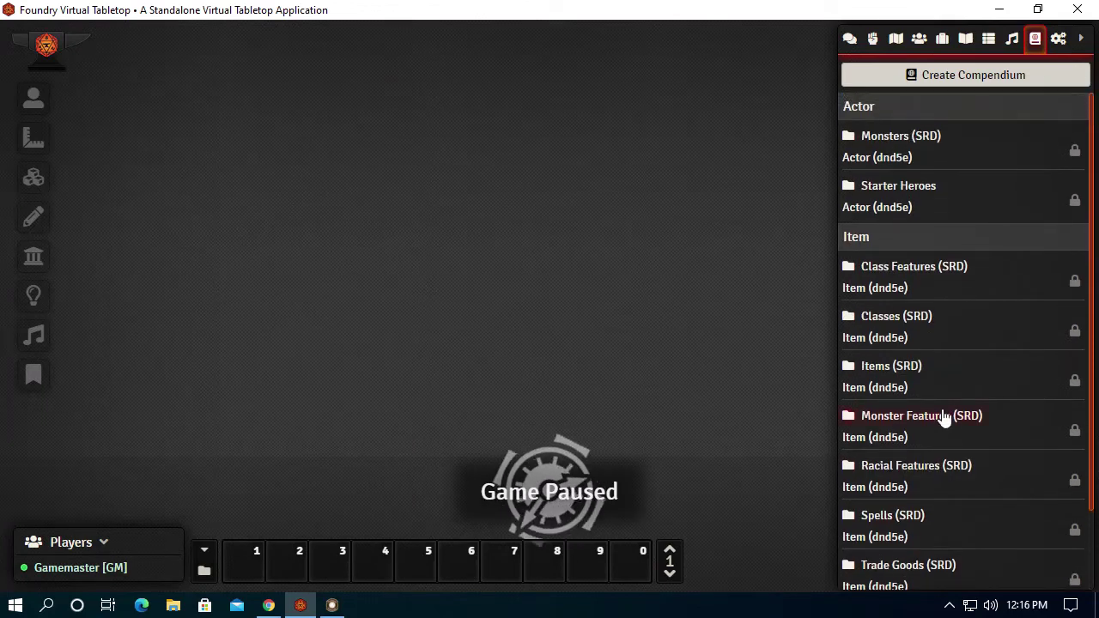
scroll(942, 416, down, 2)
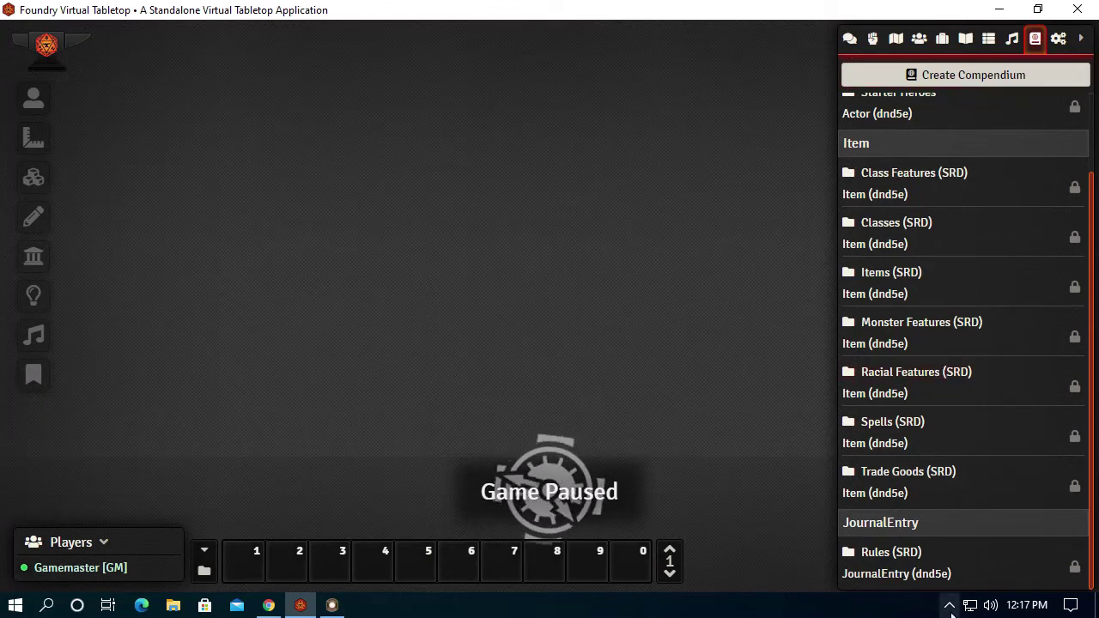
click(945, 75)
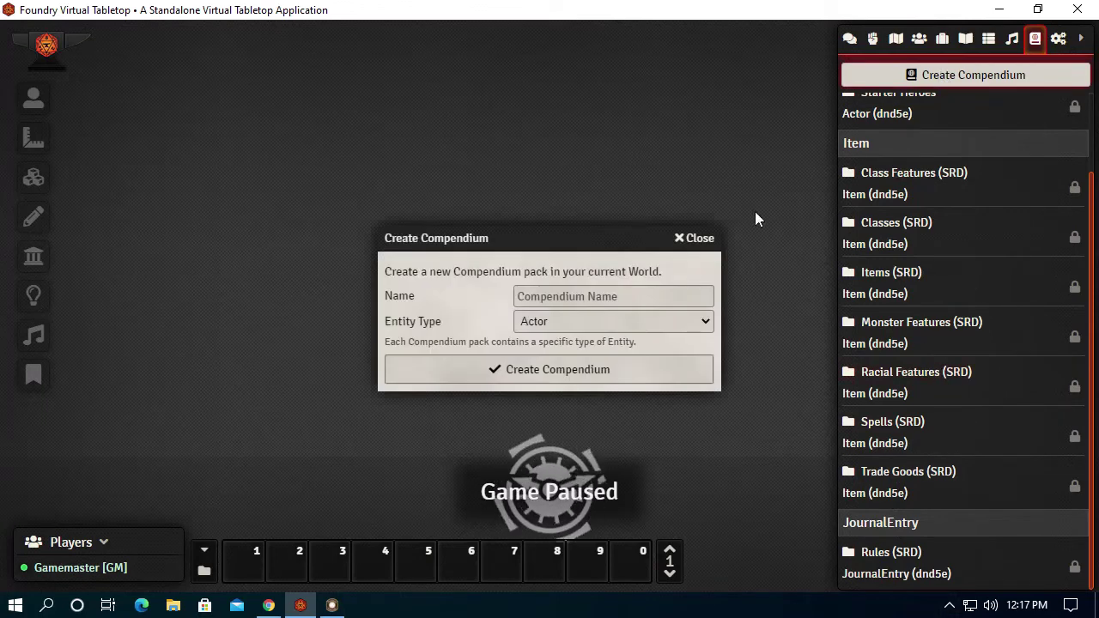
click(703, 320)
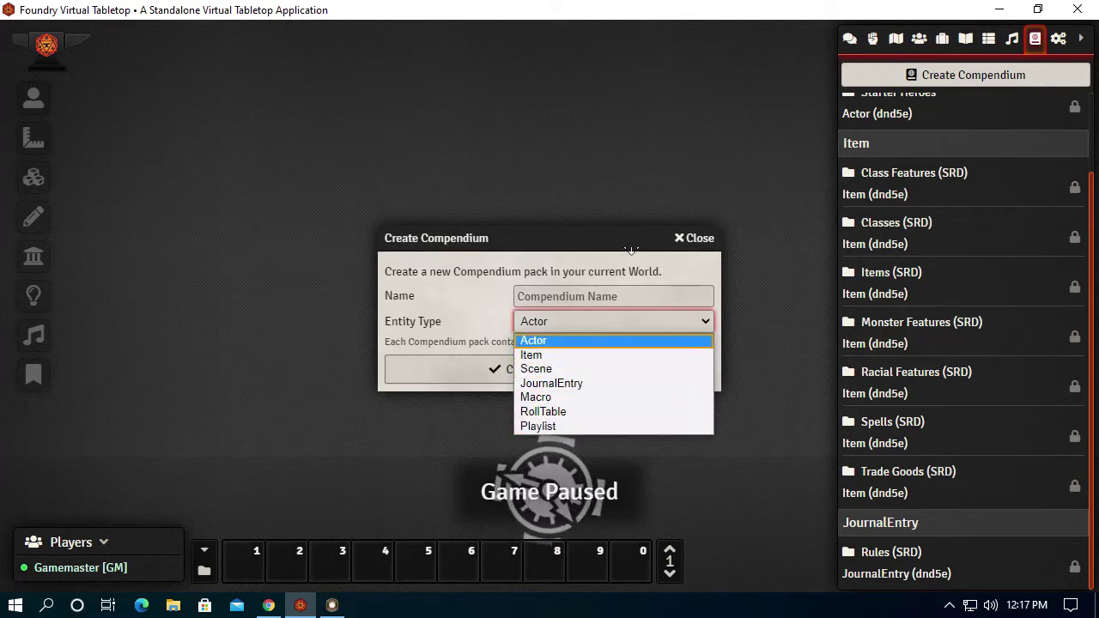
click(692, 241)
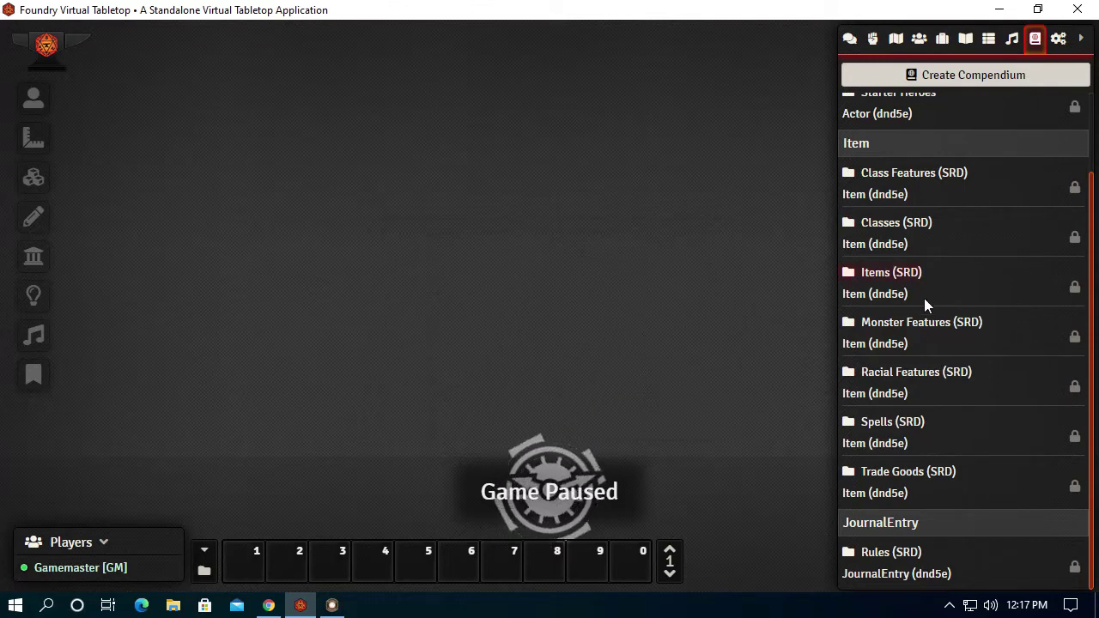
Review the full list of included actor, item and journal entry compendiums
scroll(946, 228, up, 1)
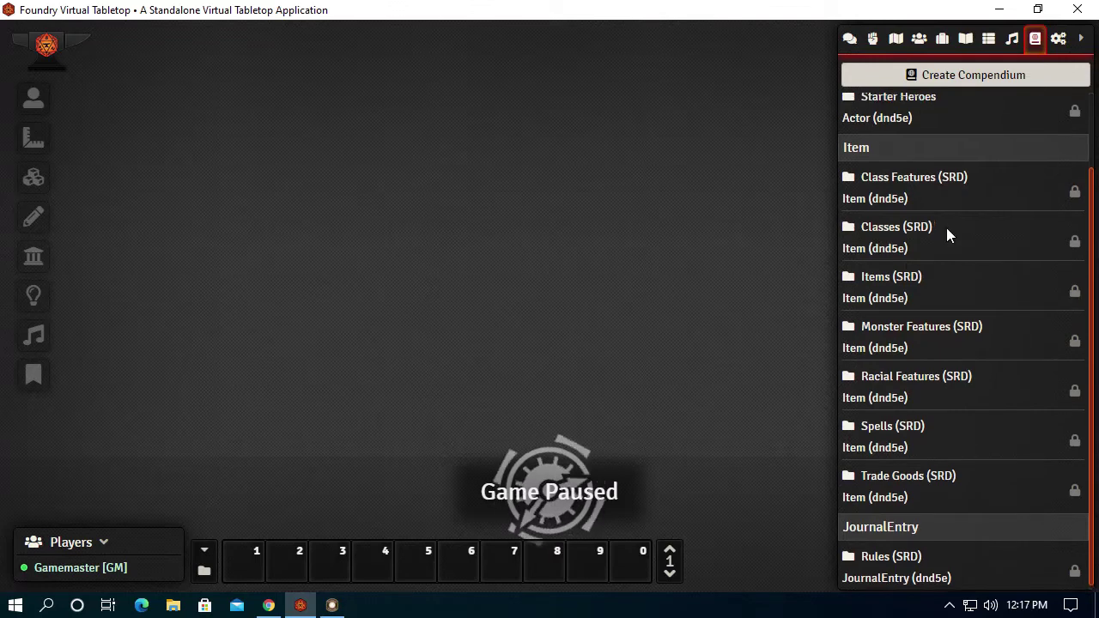
scroll(946, 228, up, 2)
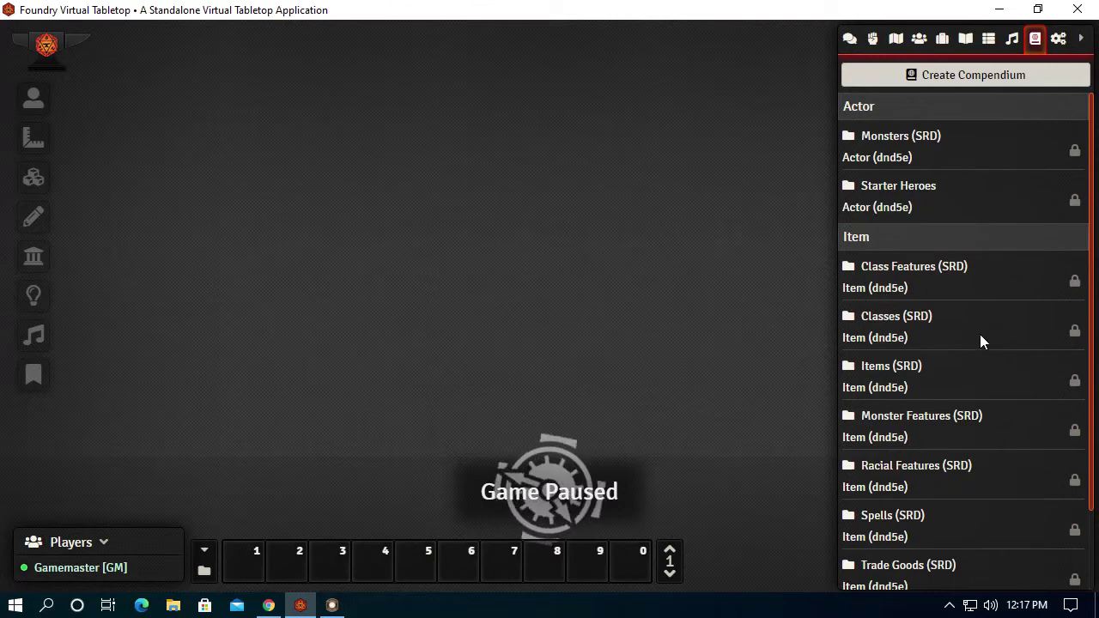
scroll(983, 334, down, 2)
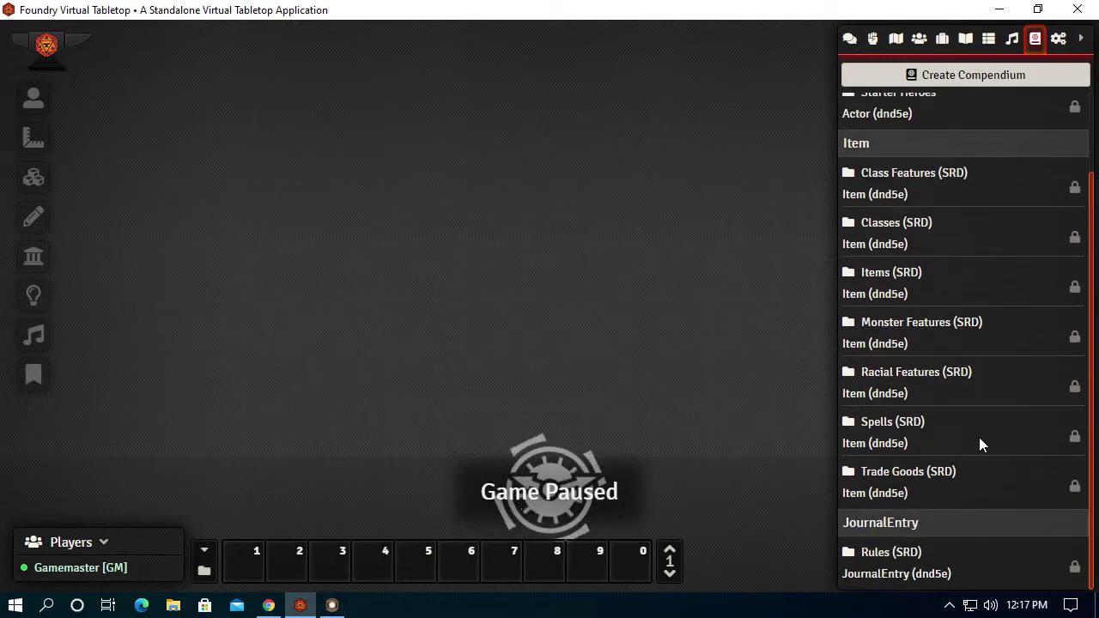
scroll(979, 438, up, 2)
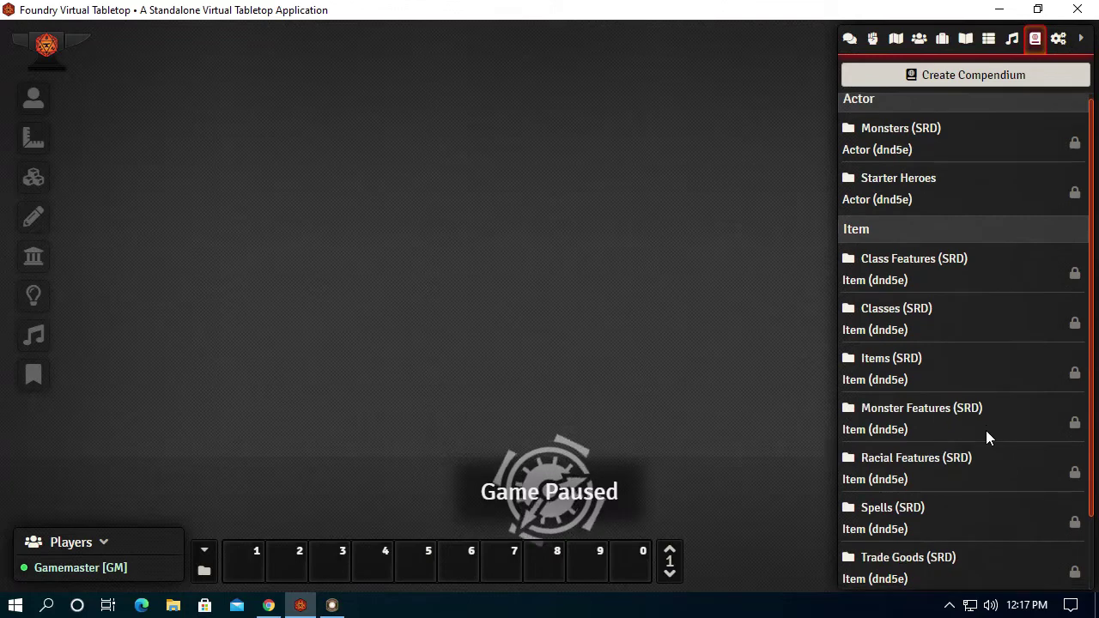
scroll(986, 438, down, 2)
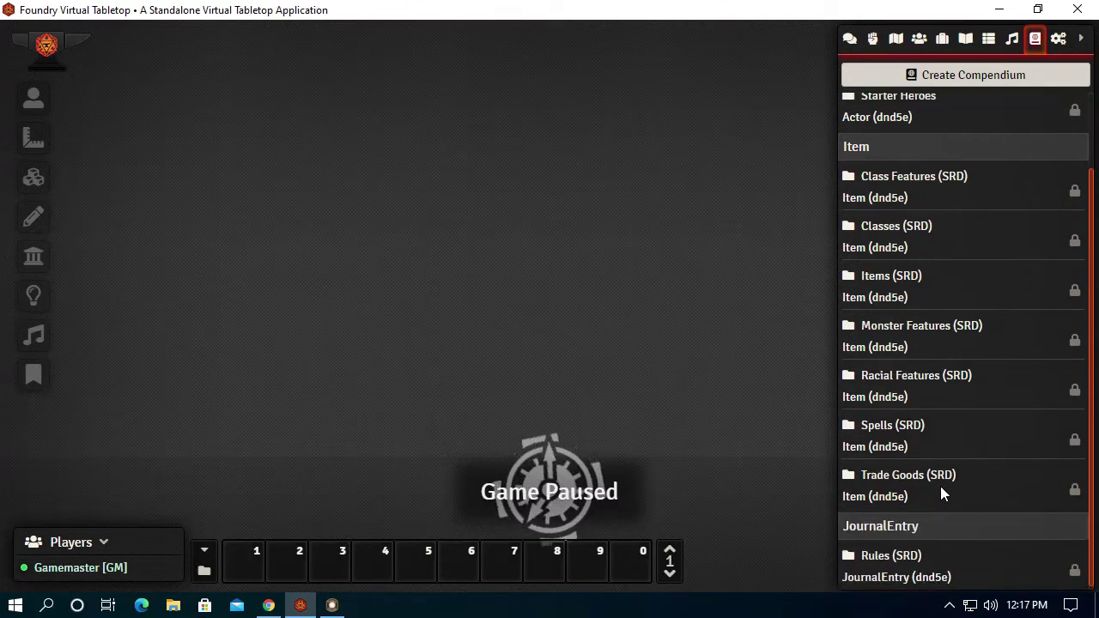
scroll(940, 485, up, 2)
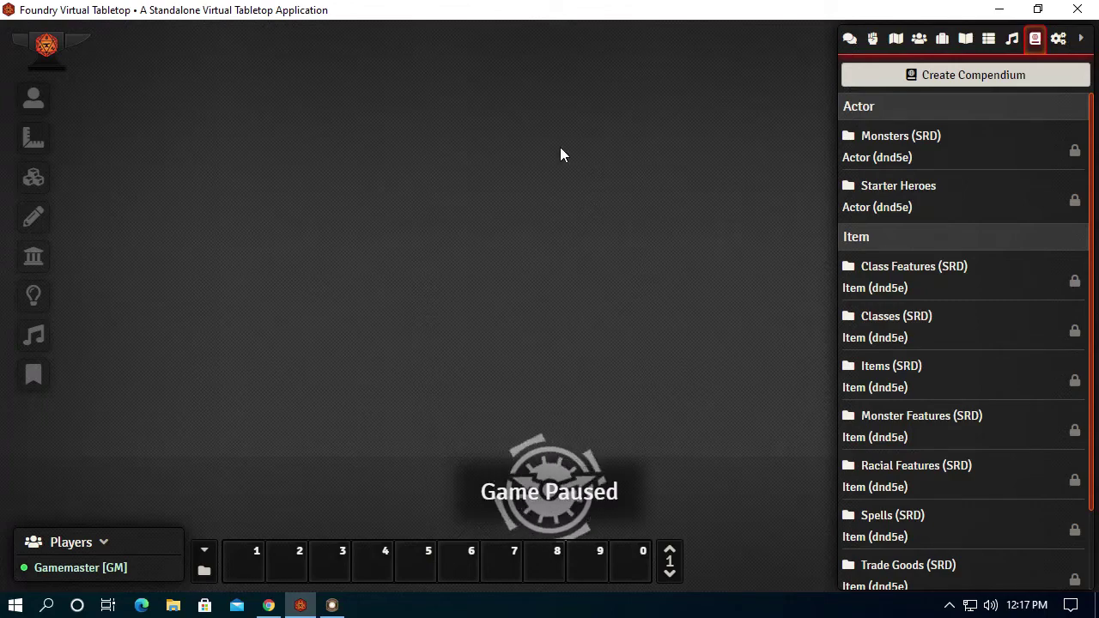
Switch to Fantasy Grounds, open the Backgrounds list, and move its window toward the chat area
click(332, 605)
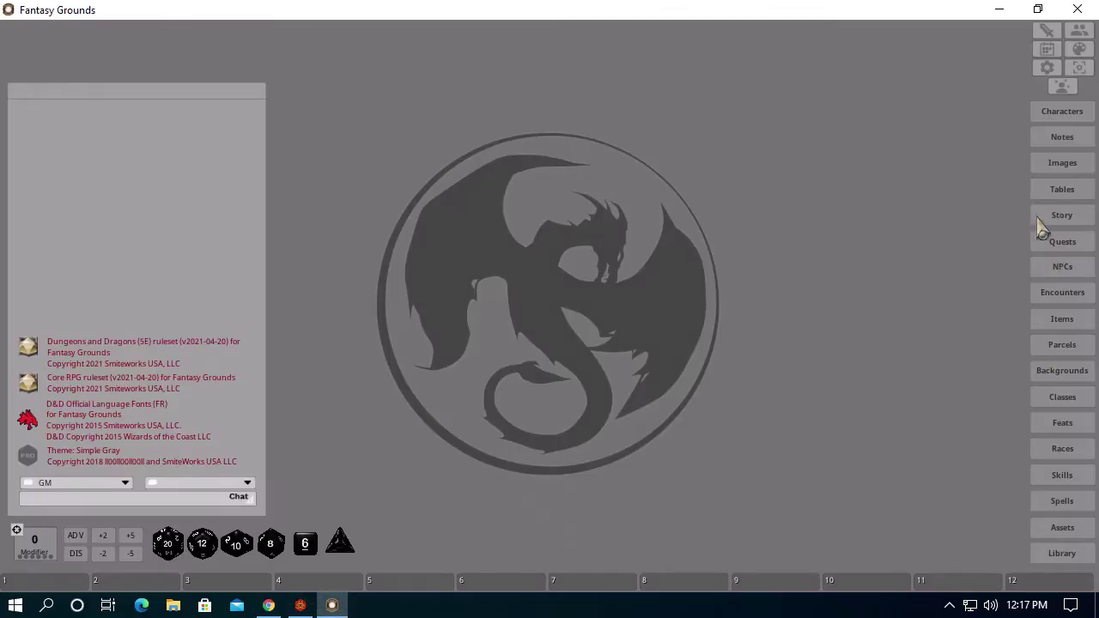
click(1068, 371)
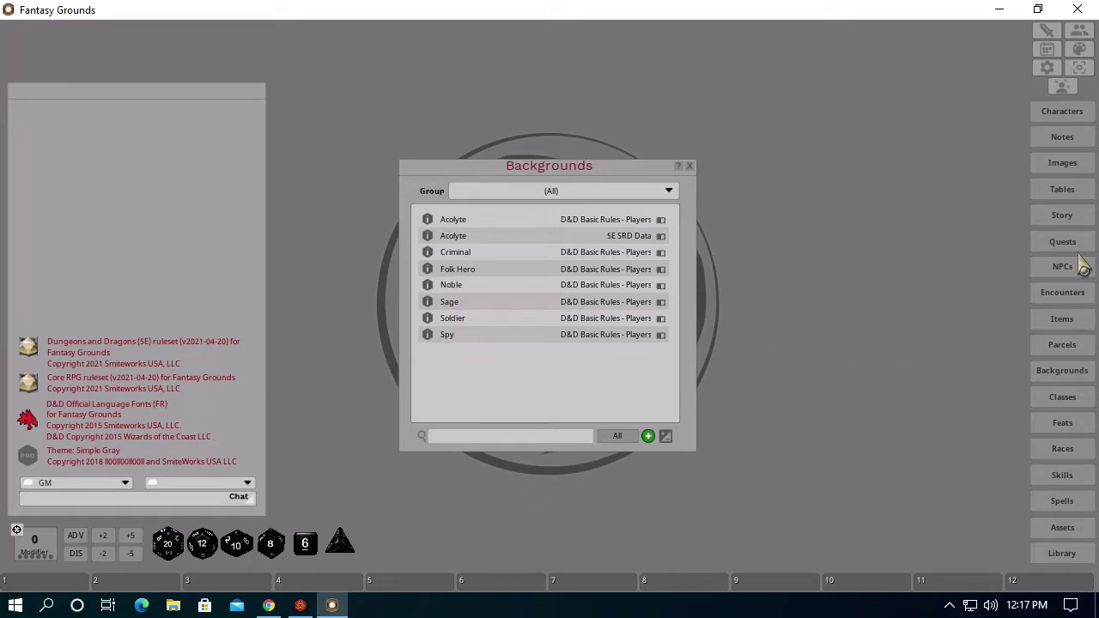
drag(518, 179, 416, 74)
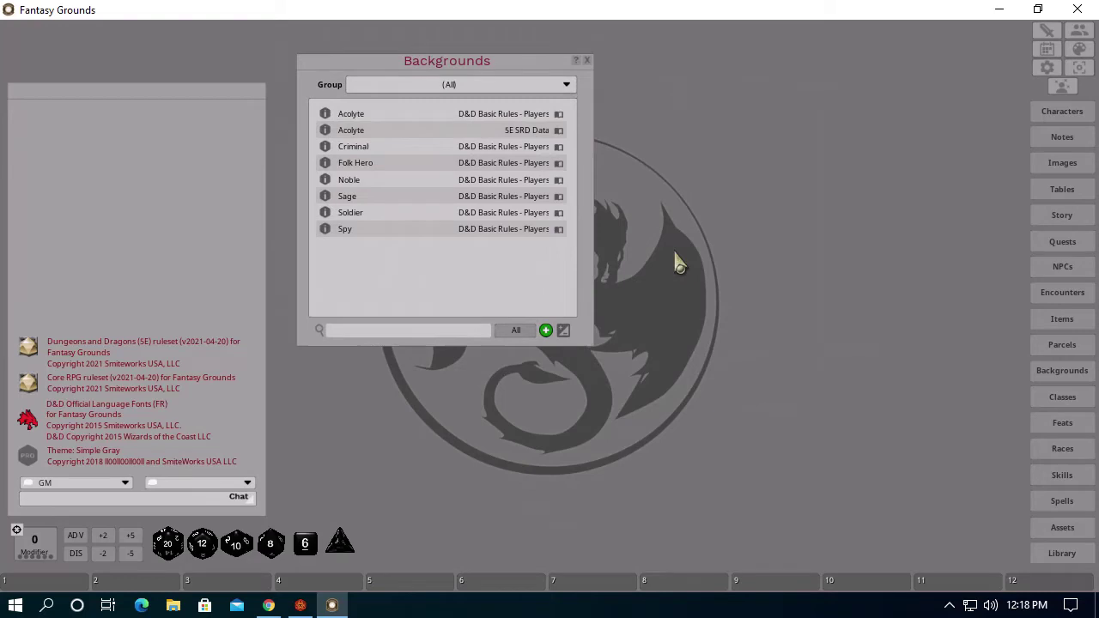
Read the 5E SRD Data Acolyte background, view its Acolyte Personality Trait table, and close both windows
click(388, 131)
scroll(549, 309, down, 6)
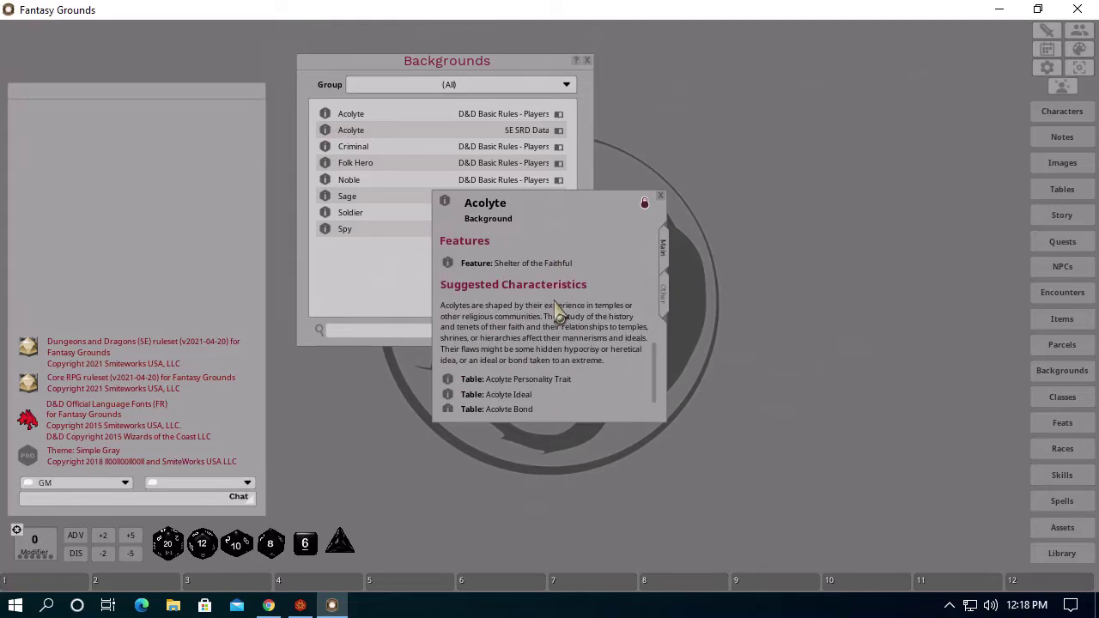
scroll(558, 315, down, 1)
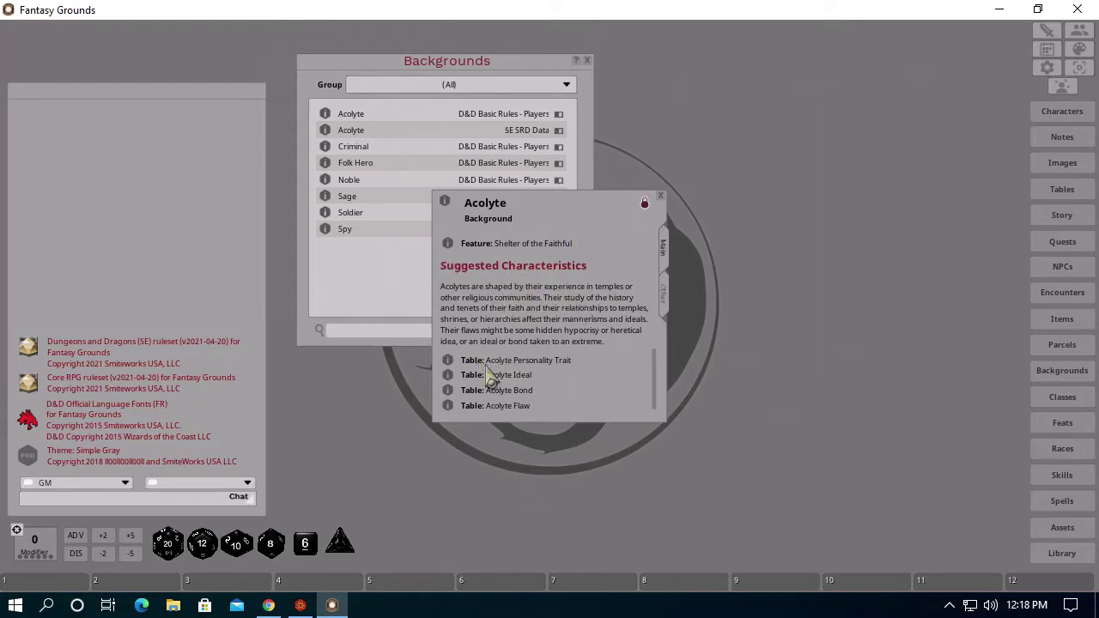
click(447, 361)
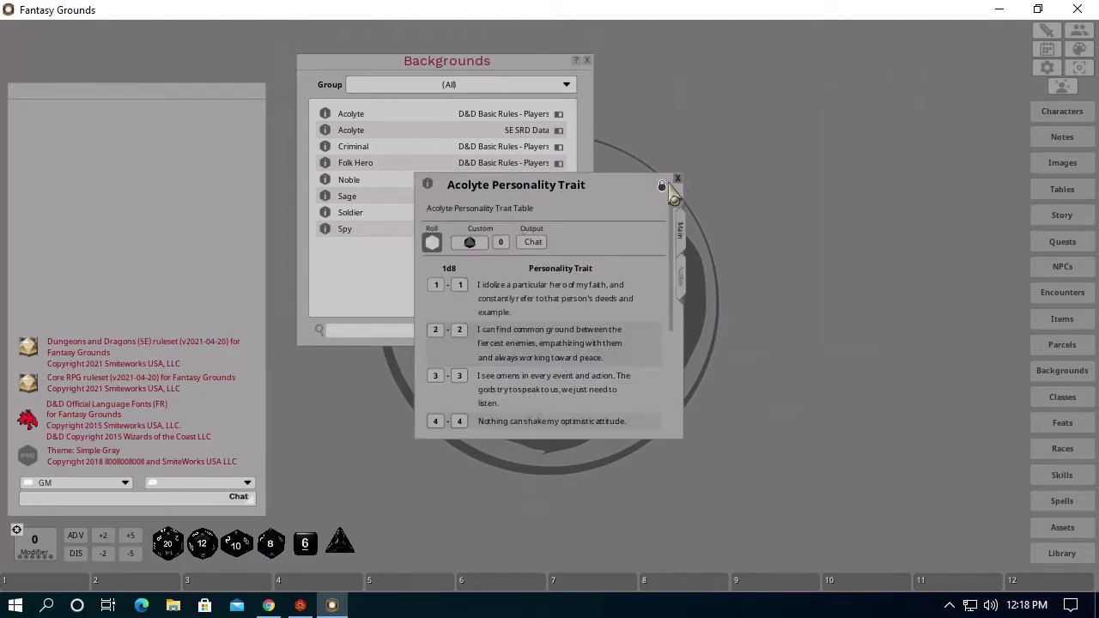
click(676, 180)
click(660, 198)
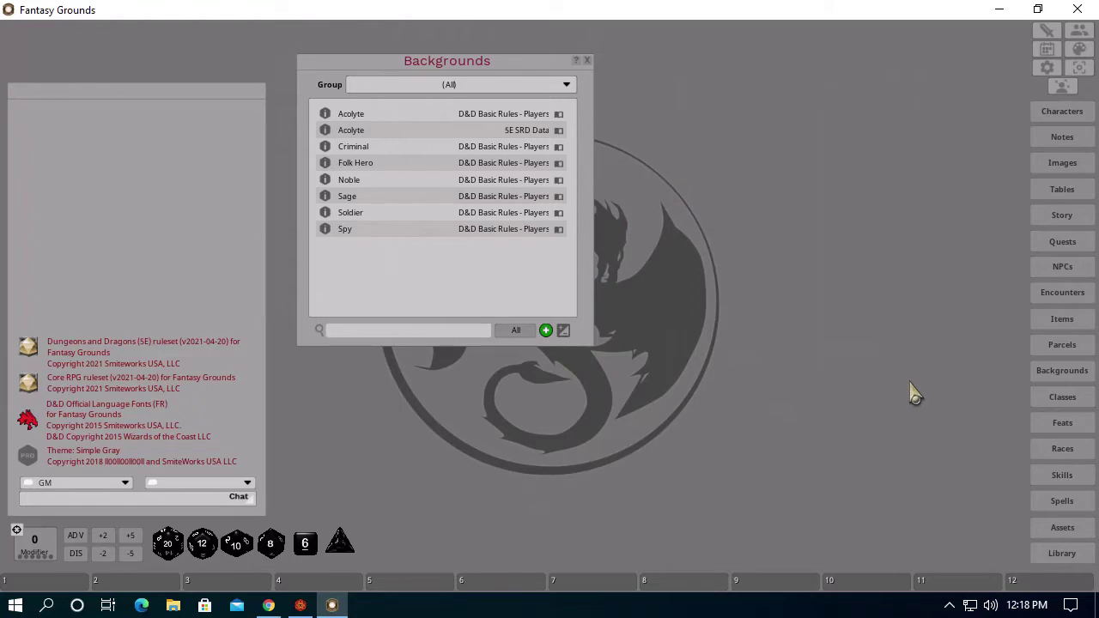
Open the Library, list the contents of D&D Basic Rules - DM, and look through the available modules
click(1062, 554)
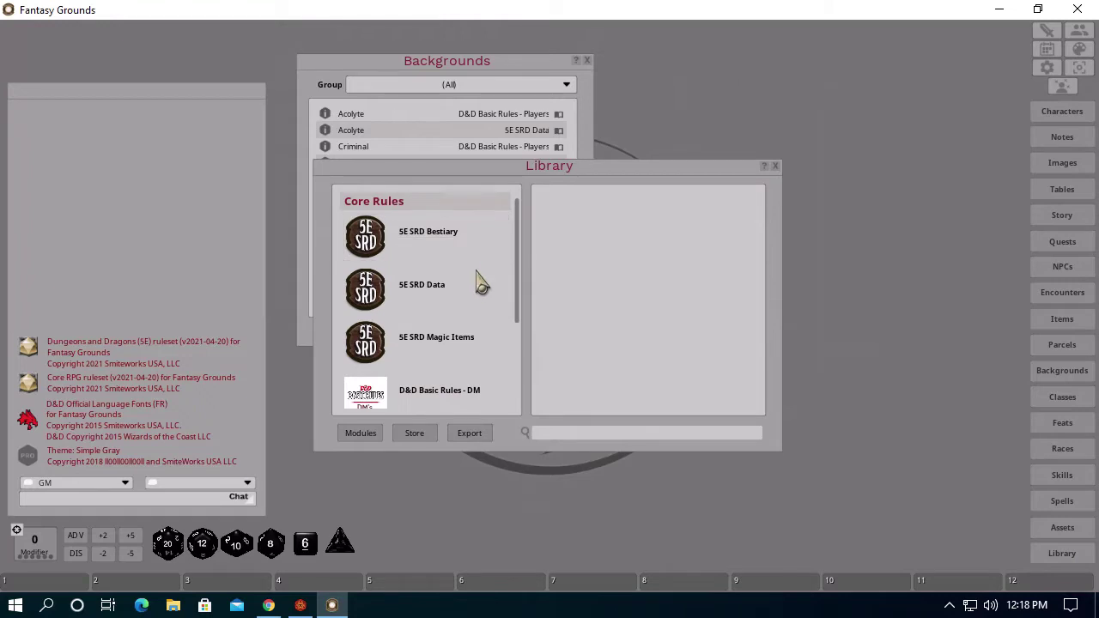
scroll(472, 309, down, 2)
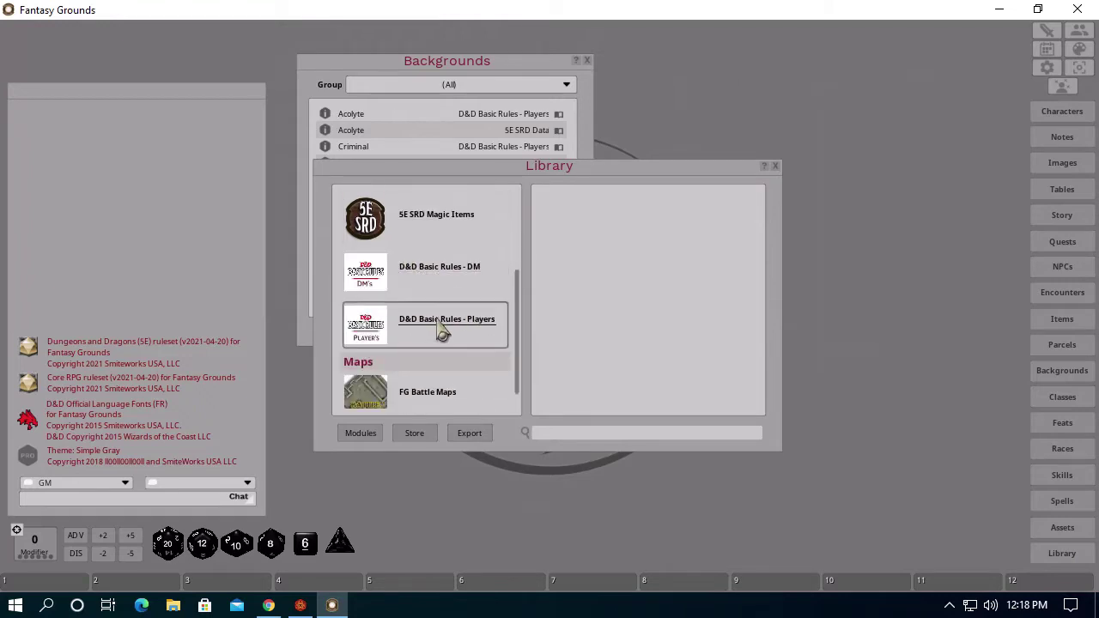
click(440, 273)
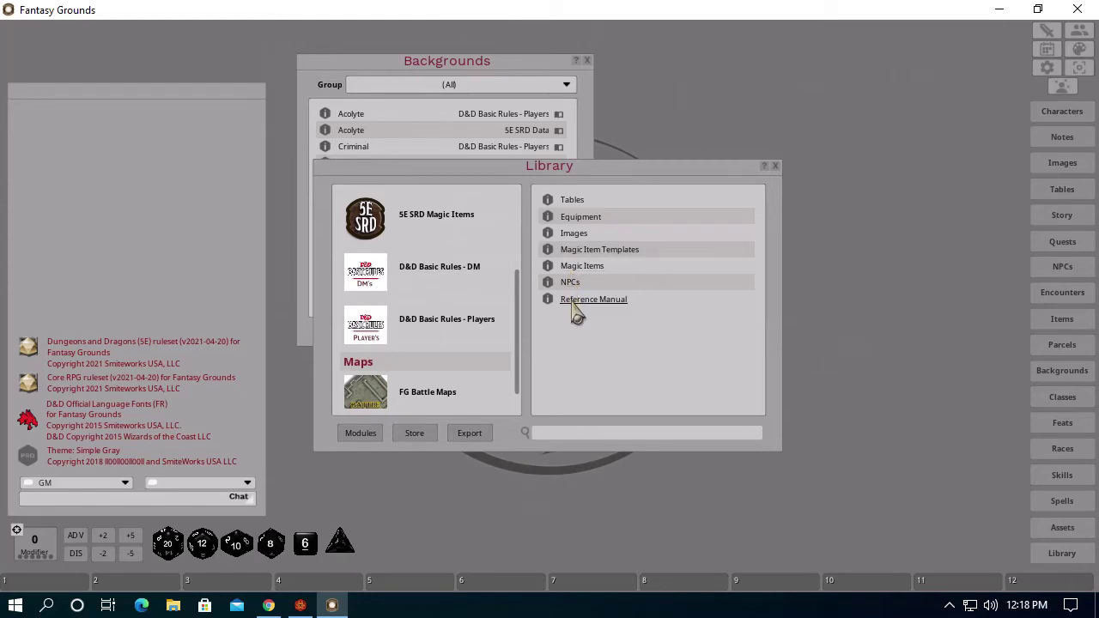
scroll(468, 292, down, 1)
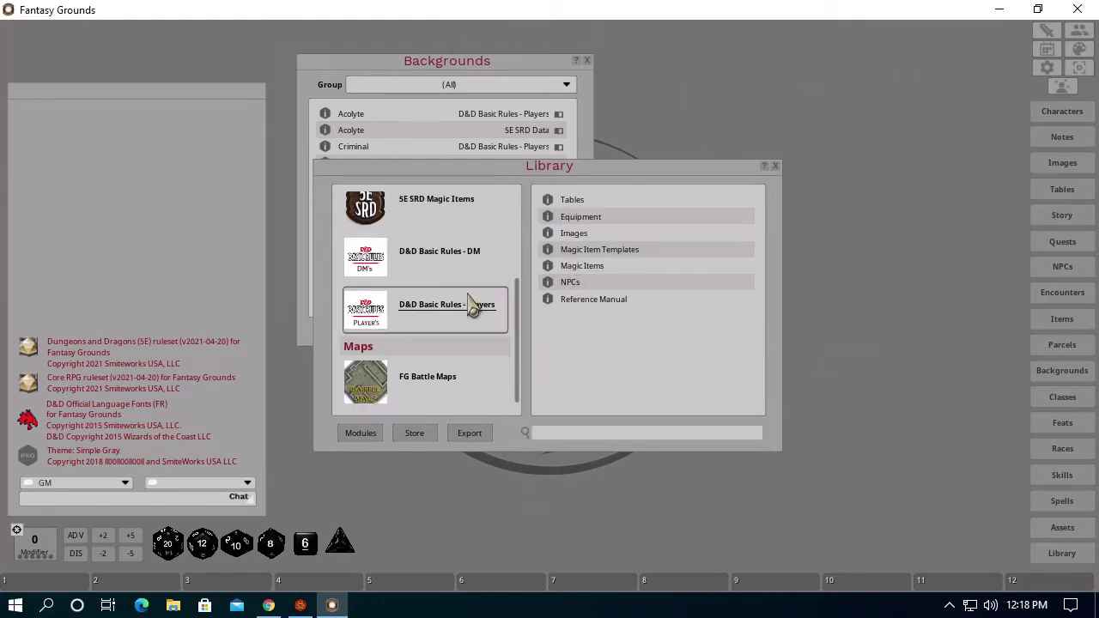
scroll(470, 308, up, 3)
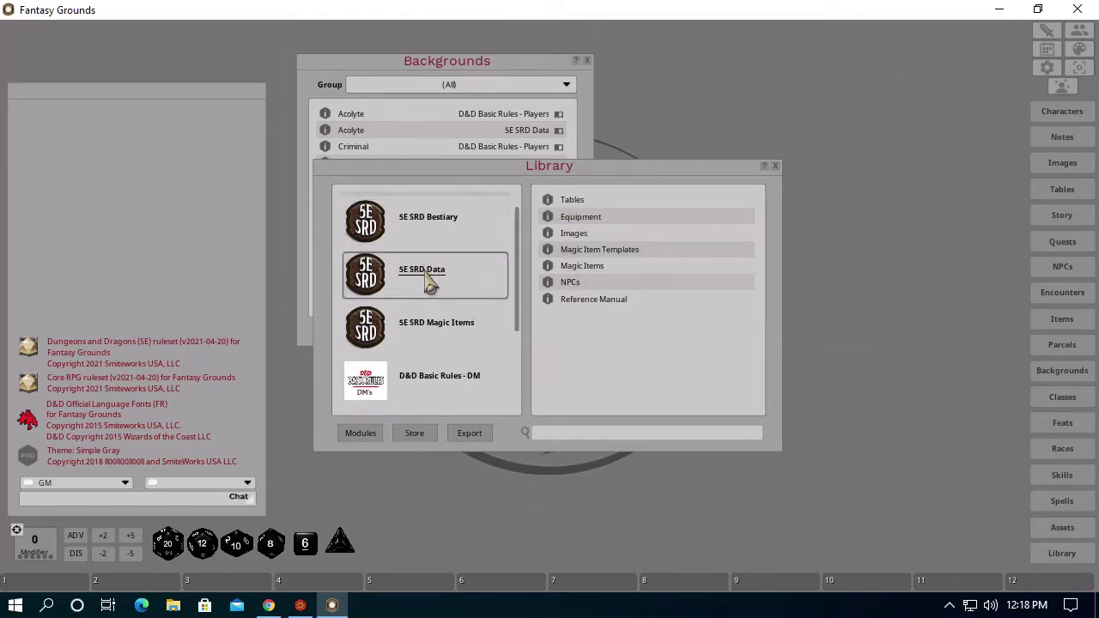
Open the Races list from 5E SRD Data, view the Dragonborn entry, and close both windows
click(429, 279)
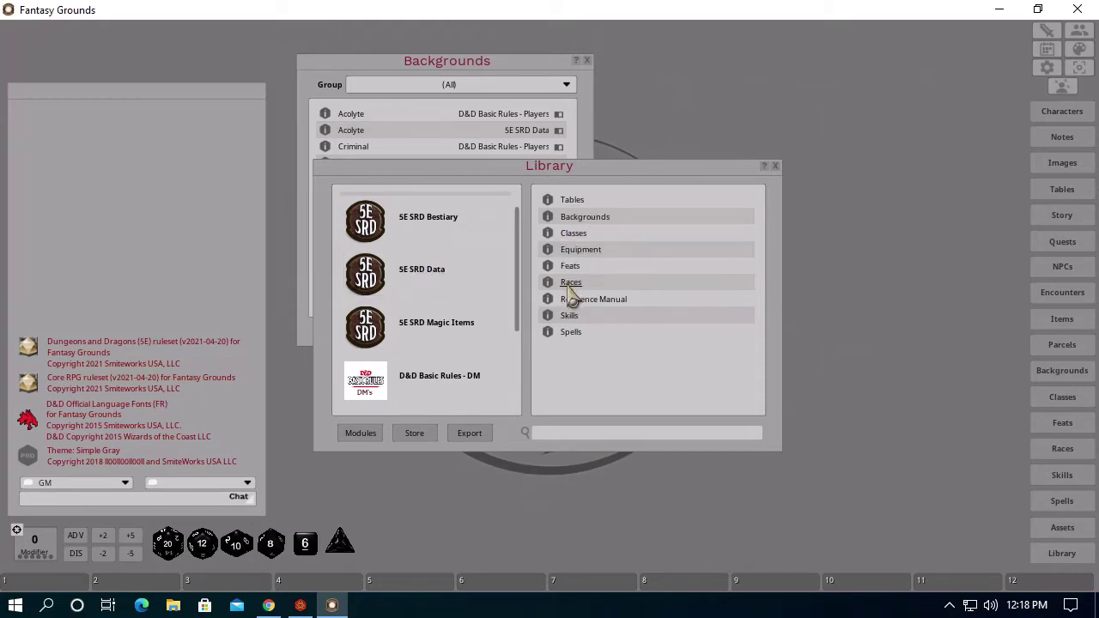
click(675, 276)
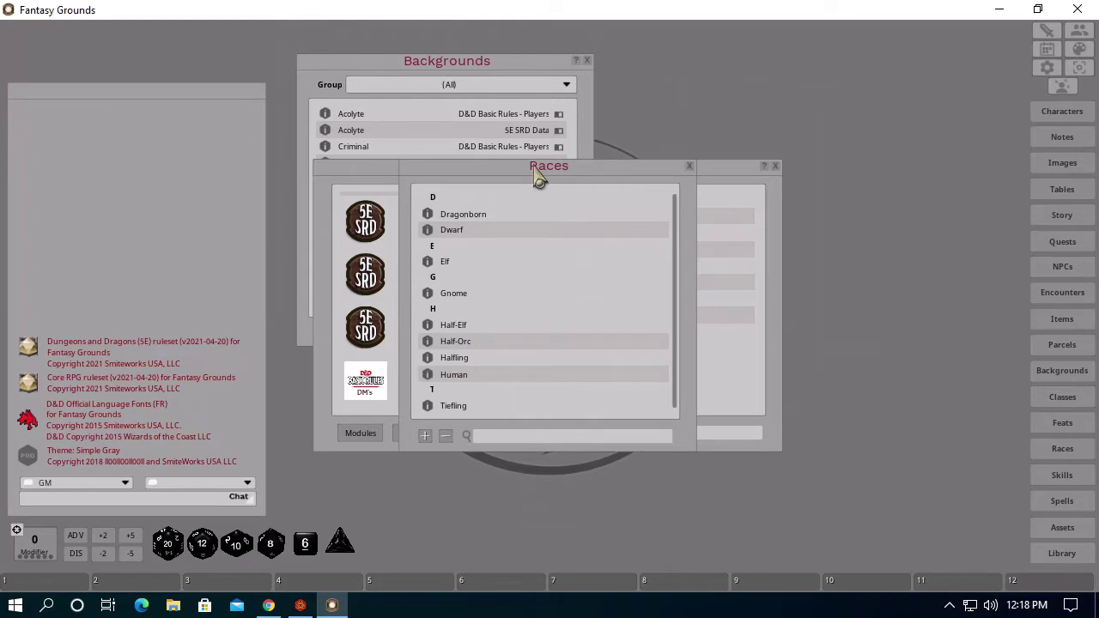
drag(536, 175, 745, 67)
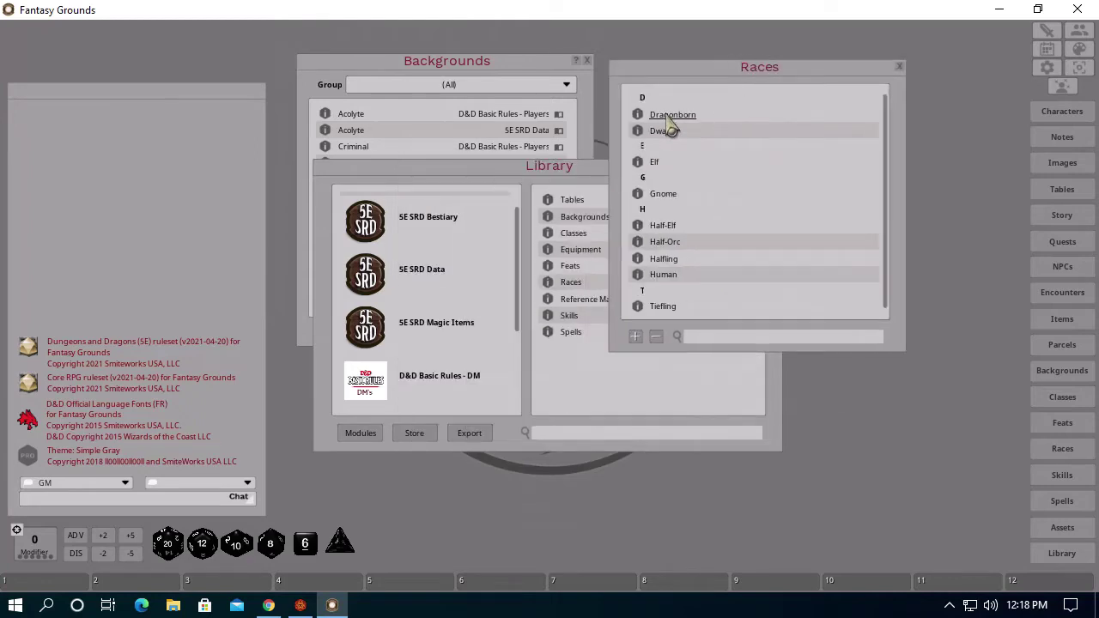
click(669, 118)
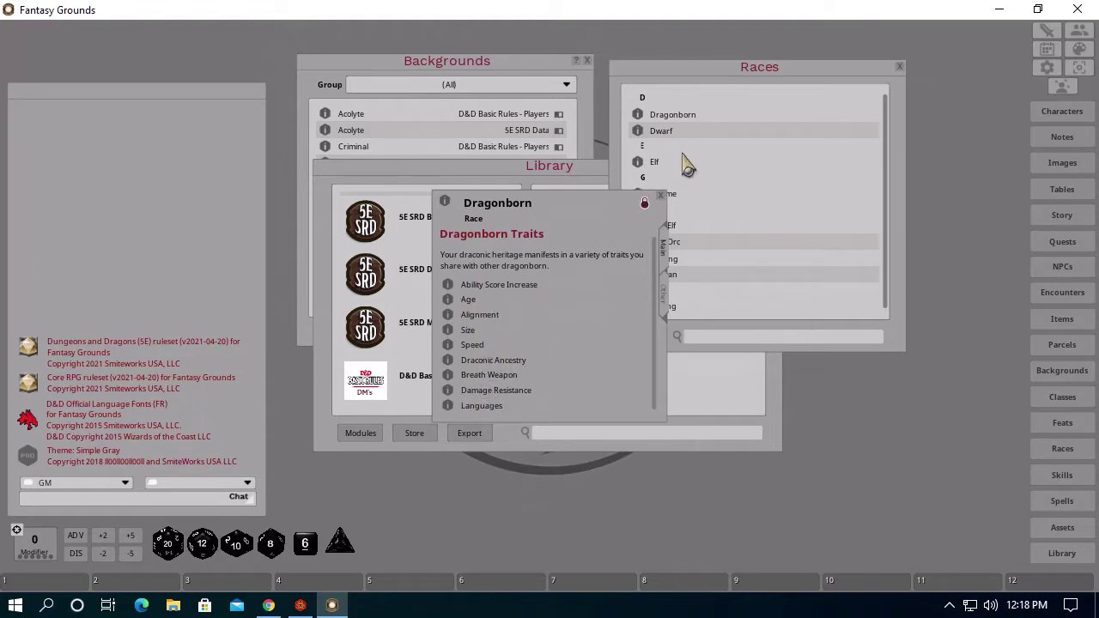
click(661, 196)
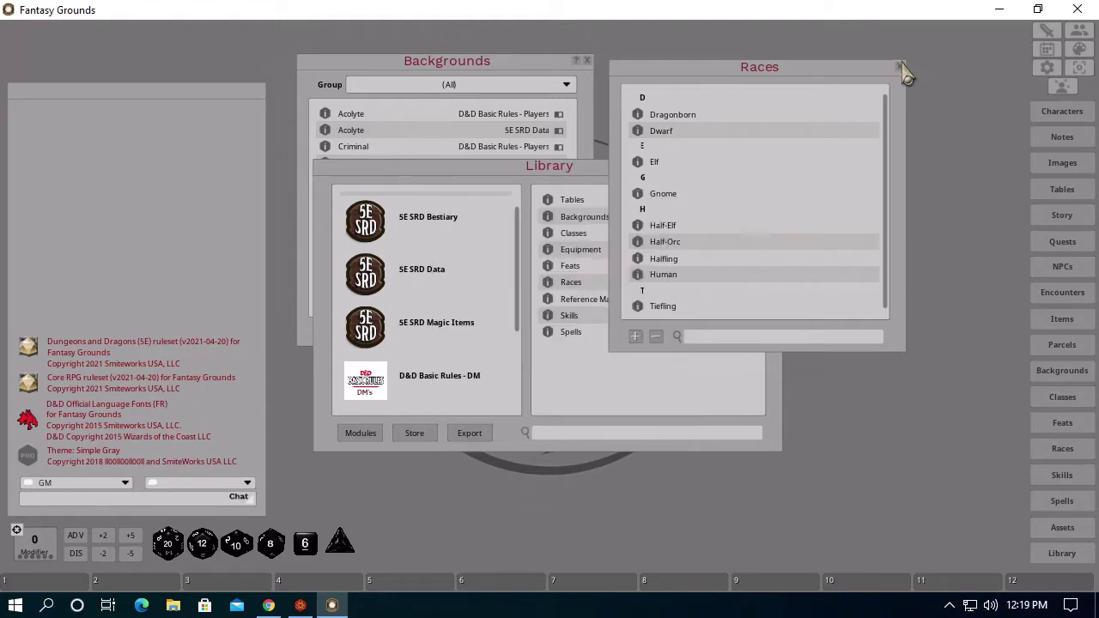
click(900, 67)
Open the 5E SRD Data Classes list and show the Barbarian entry in a widened window beside the library
scroll(467, 294, down, 3)
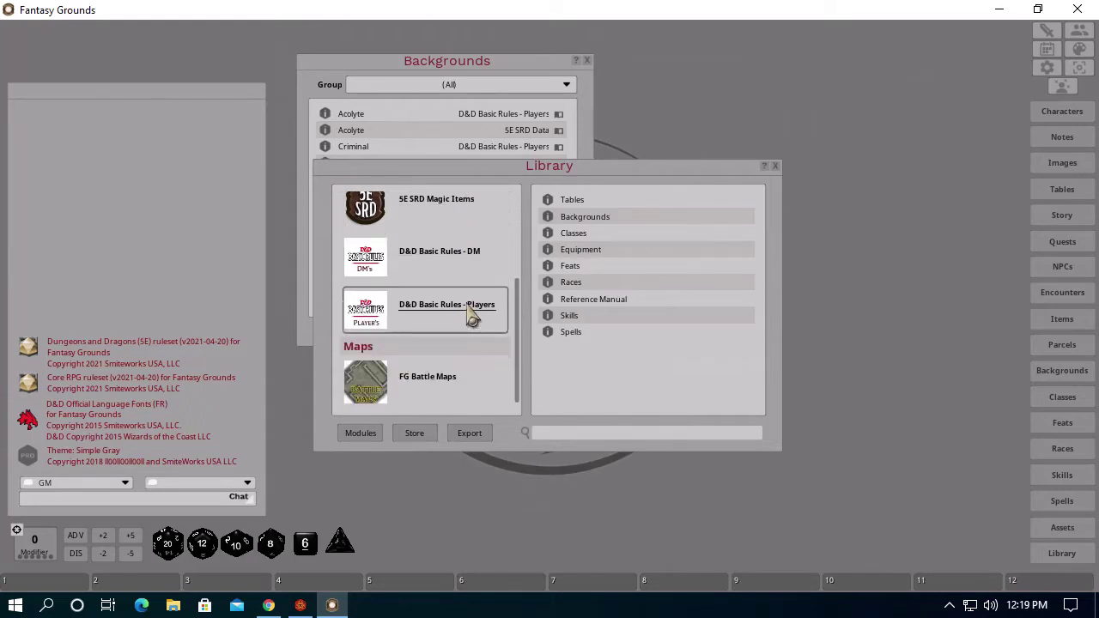
scroll(471, 319, up, 3)
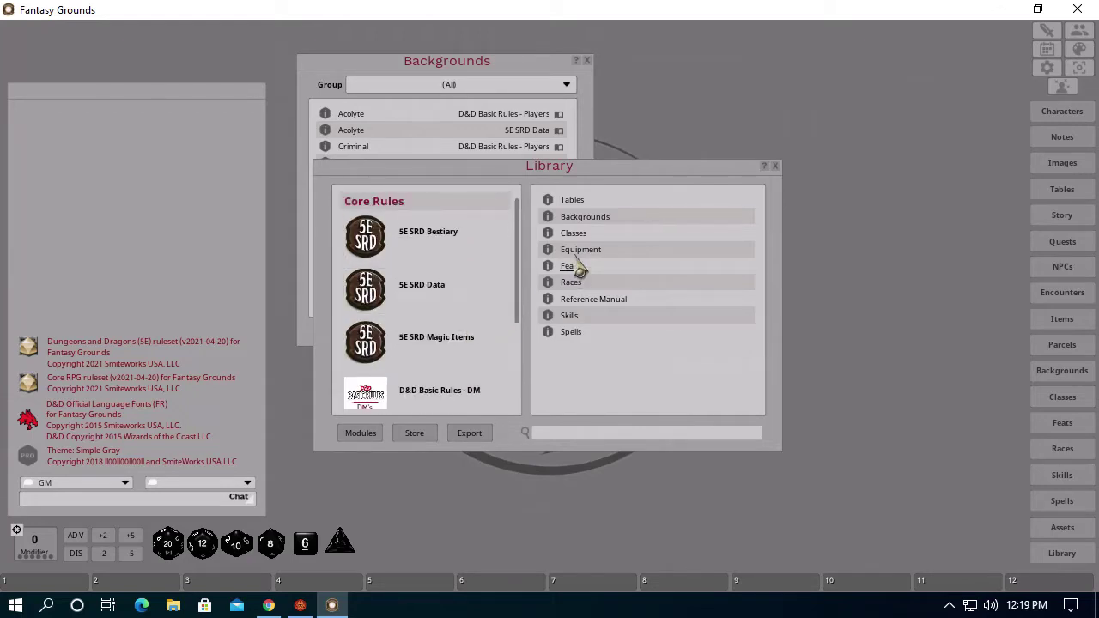
click(550, 236)
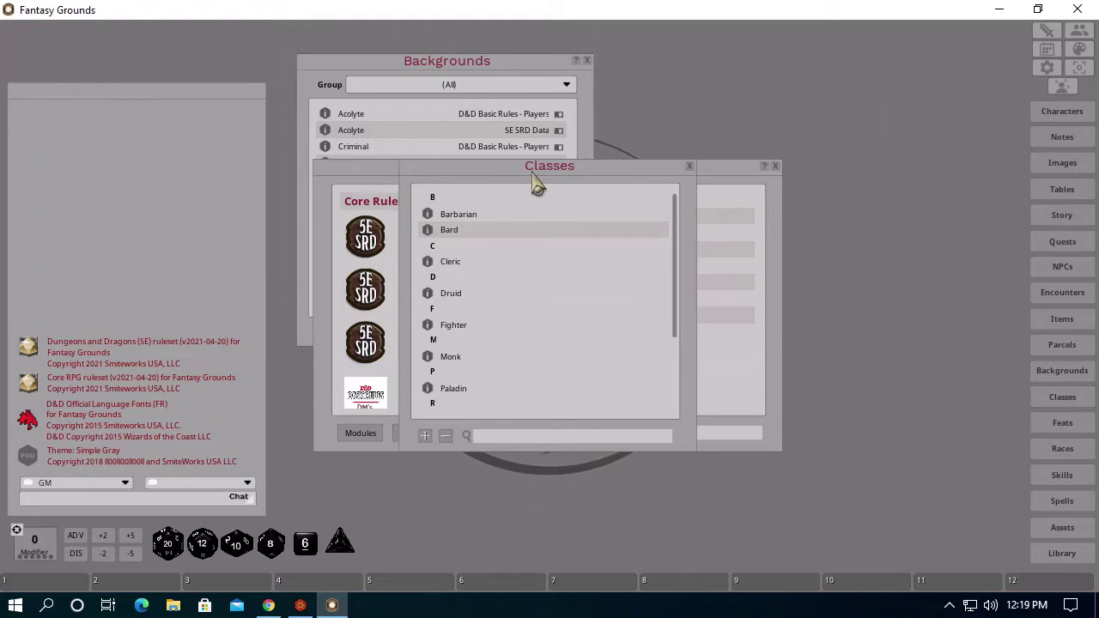
drag(532, 183, 763, 78)
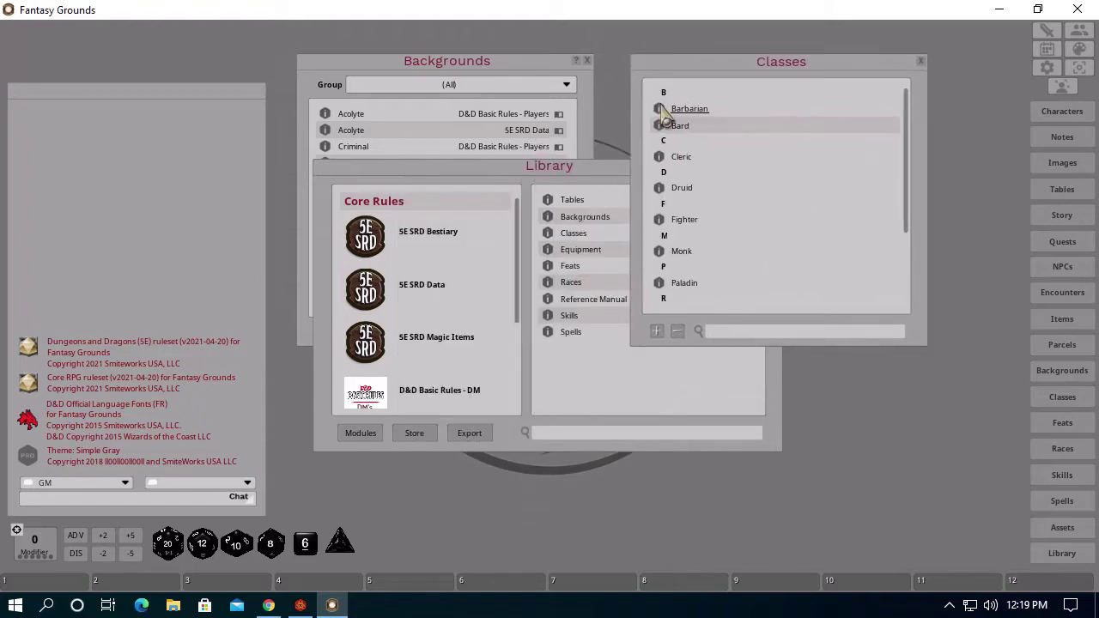
click(659, 109)
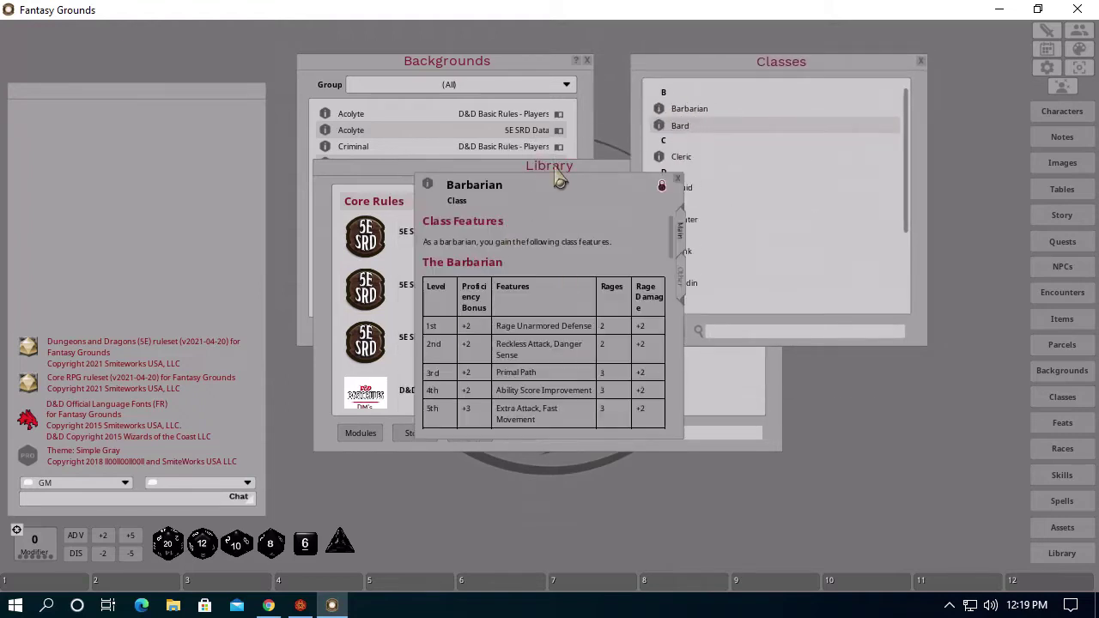
drag(549, 194, 643, 98)
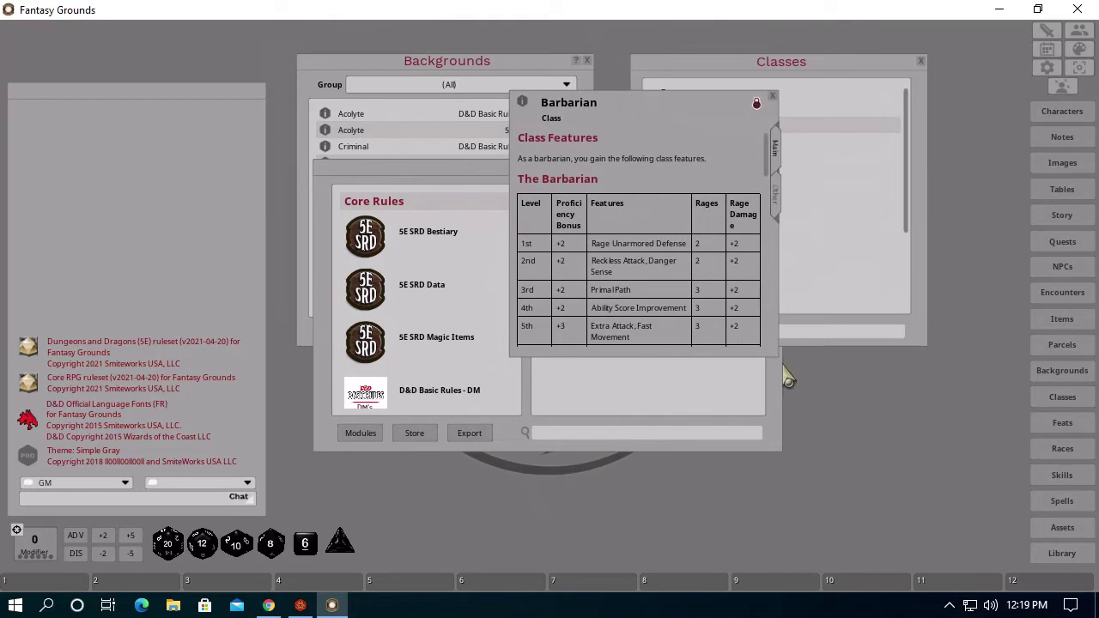
drag(833, 364, 976, 375)
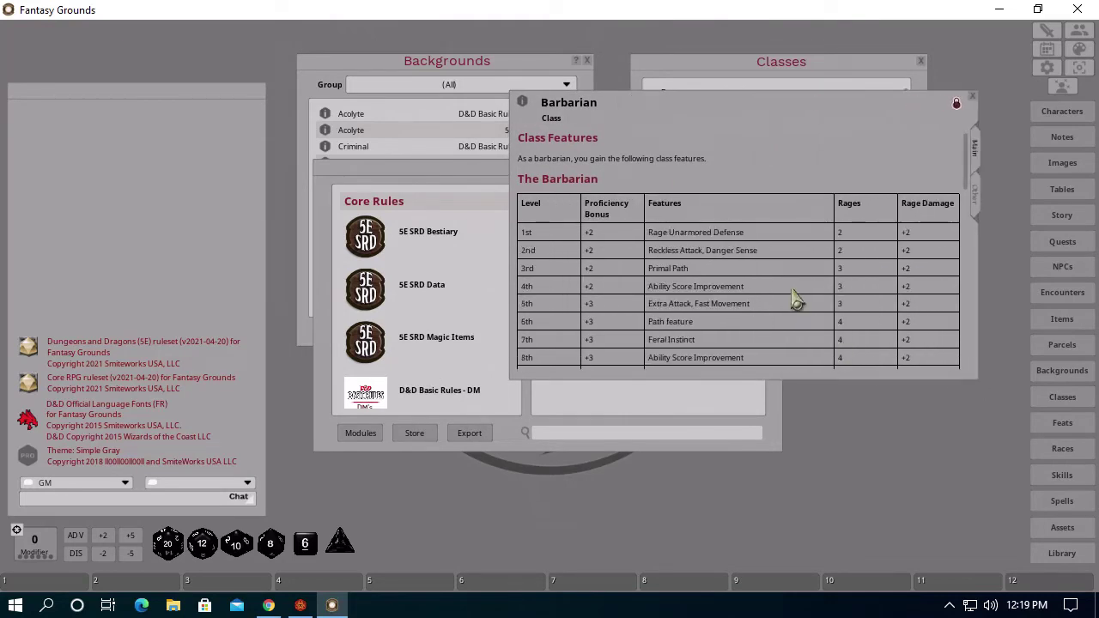
Read through the Barbarian level table and hit point rules, and close the class entry
scroll(796, 301, down, 5)
scroll(777, 301, down, 3)
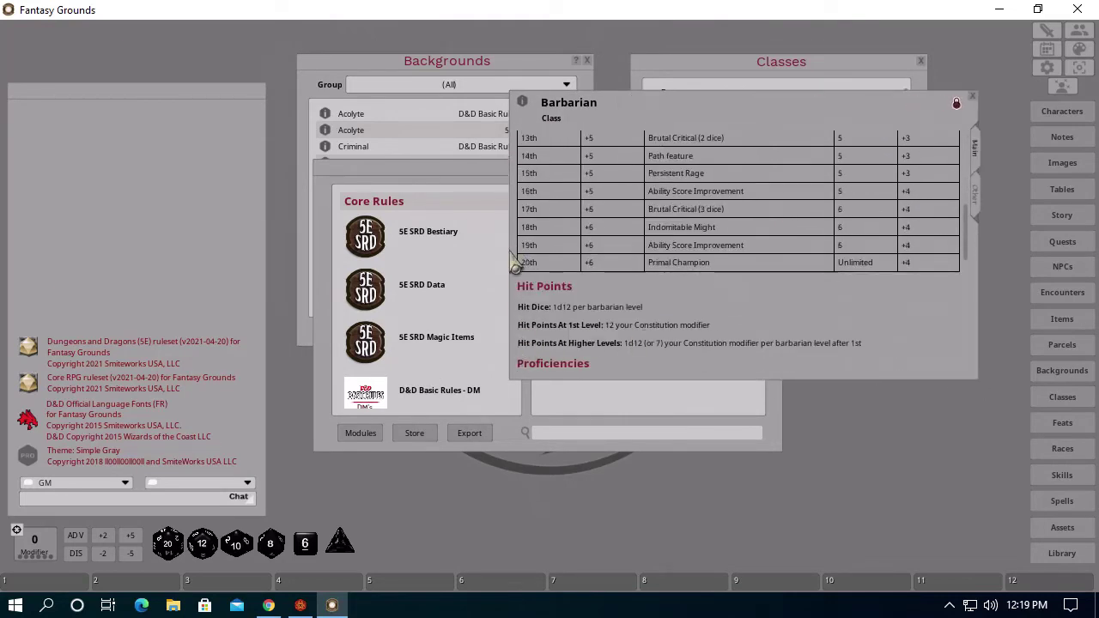
scroll(772, 262, up, 8)
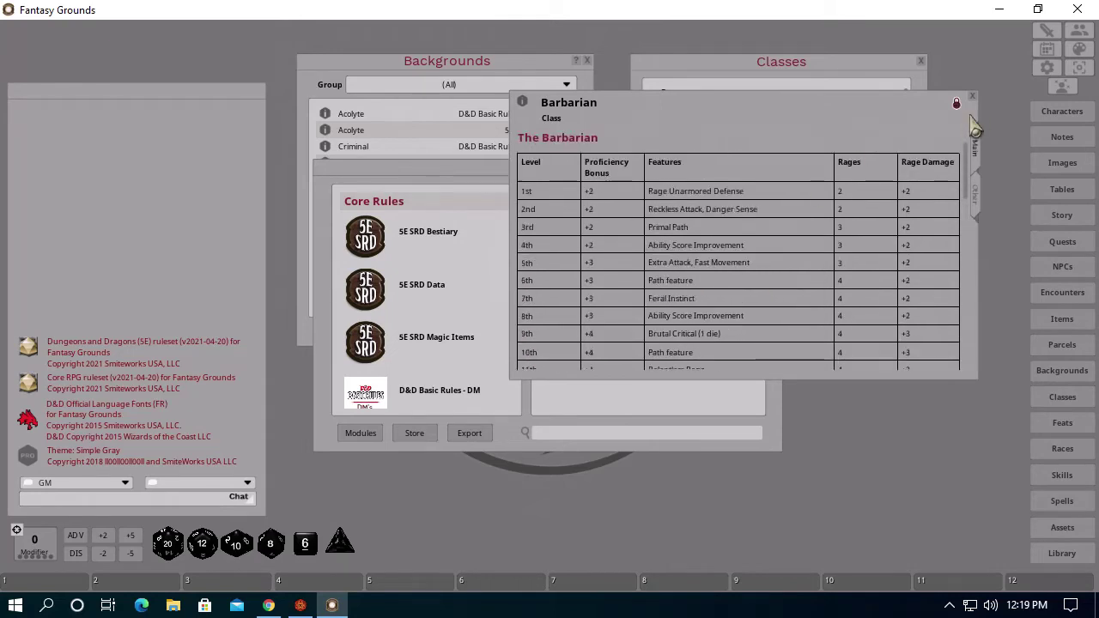
scroll(728, 258, down, 3)
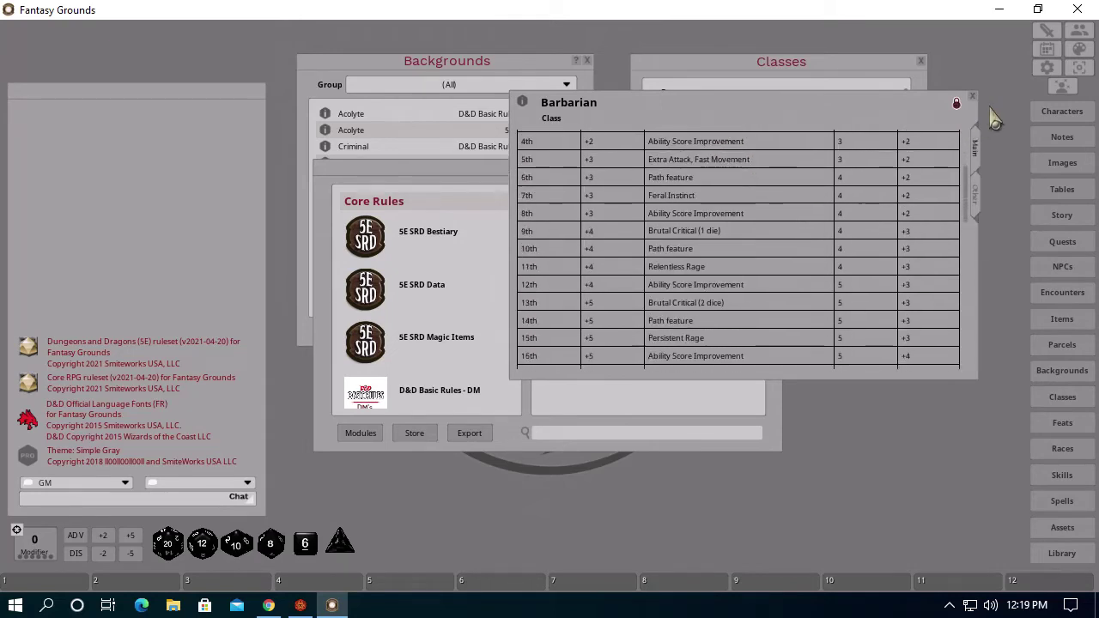
click(972, 97)
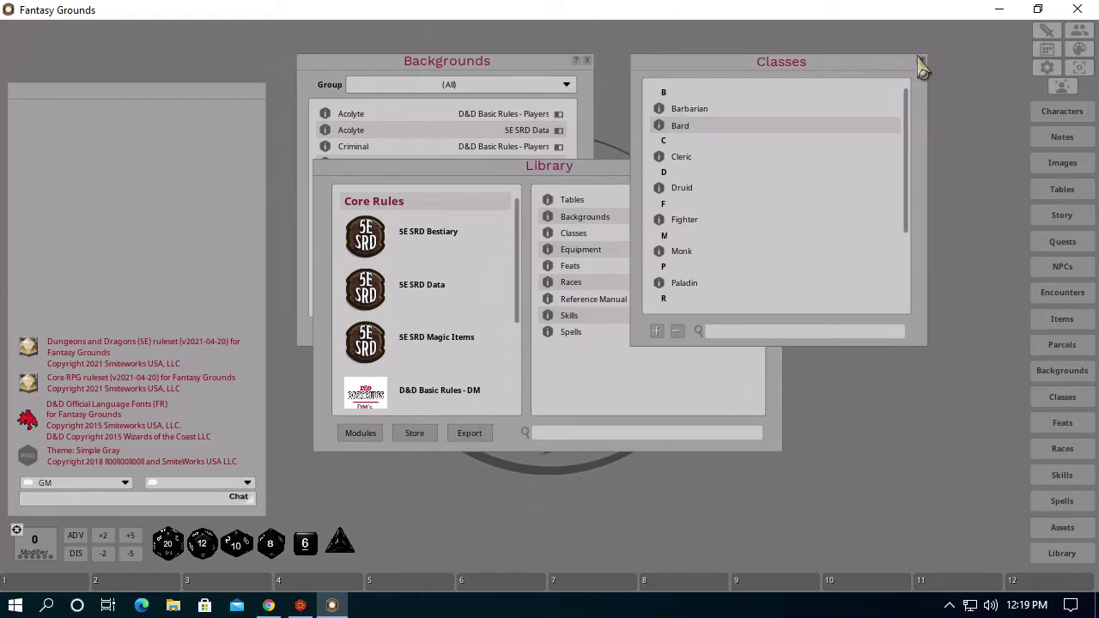
Close the Classes, Library and Backgrounds windows to clear the tabletop
click(920, 62)
click(775, 168)
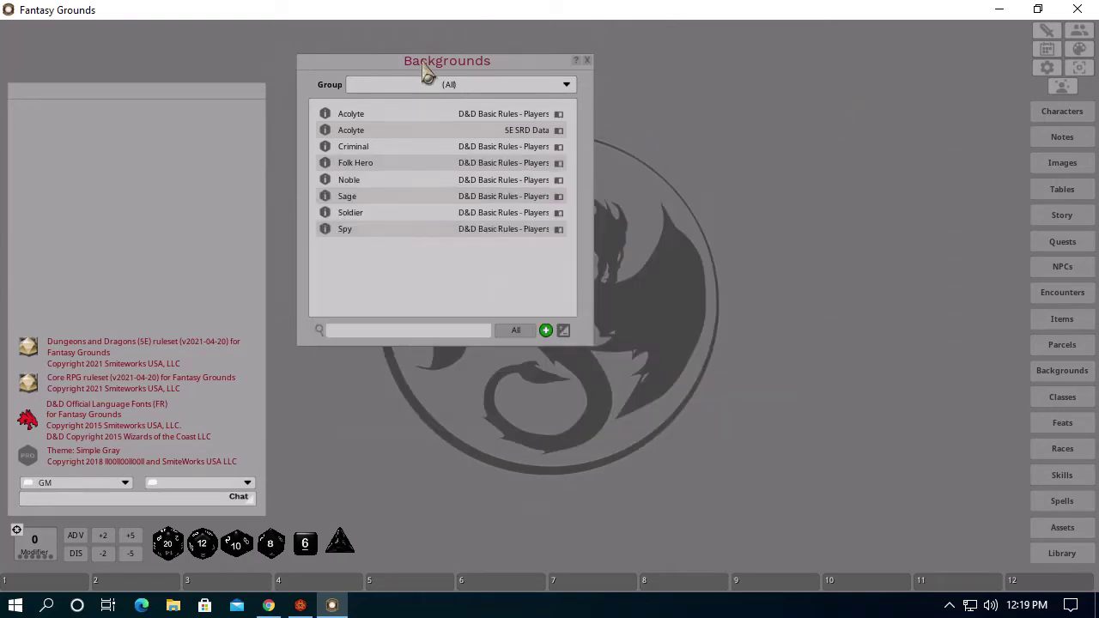
drag(513, 68, 601, 148)
click(674, 141)
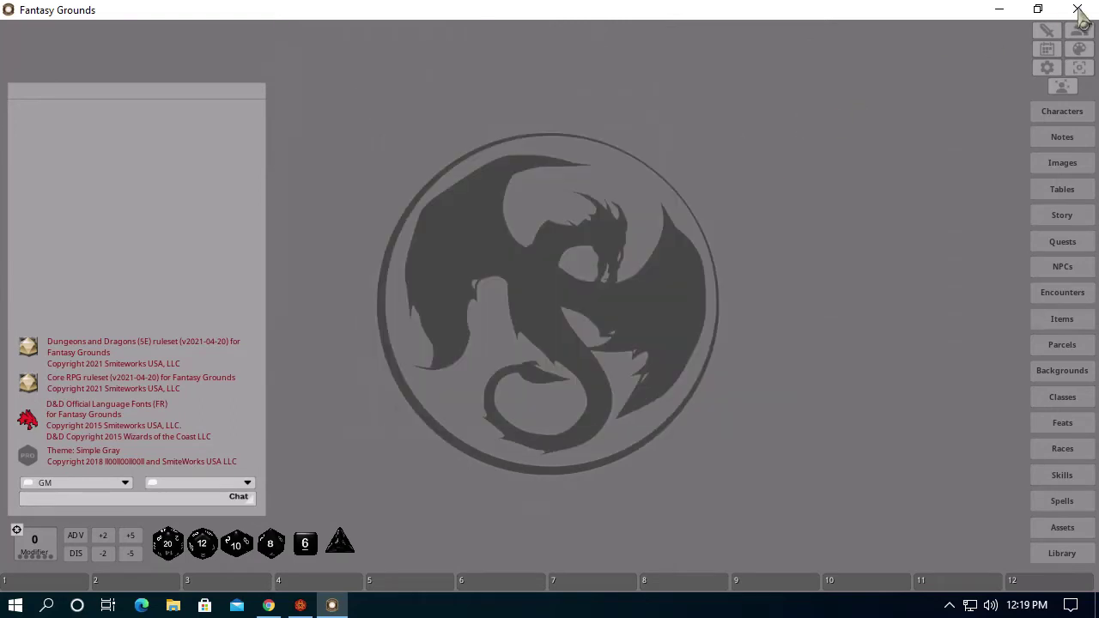
Create a new blank character, close the character selection, and move the character sheet closer to the chat area
click(1058, 111)
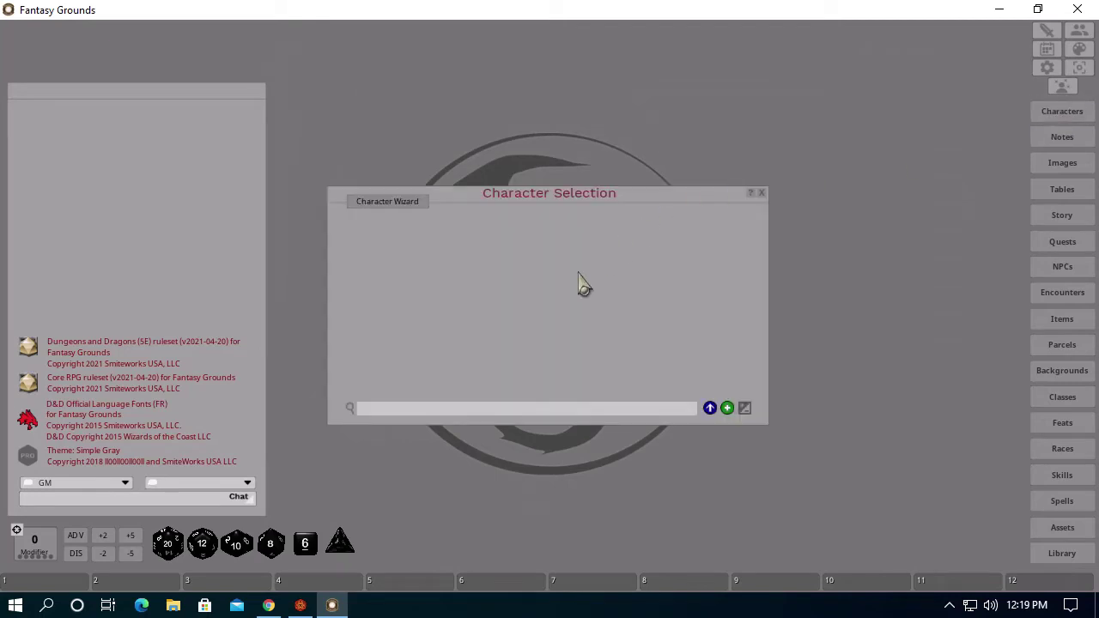
click(727, 408)
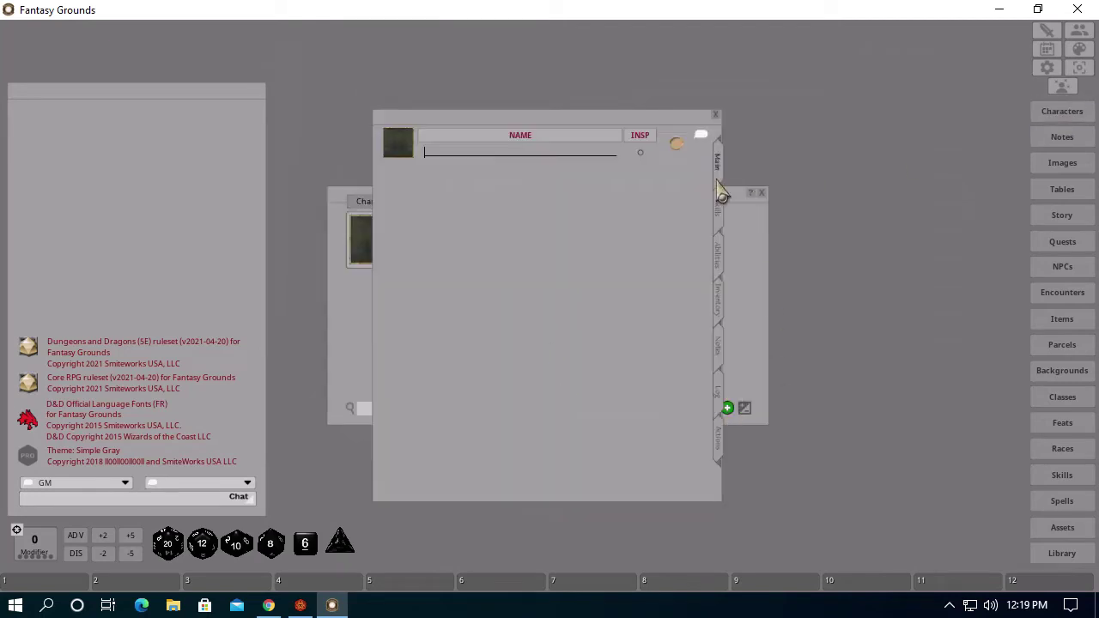
click(761, 192)
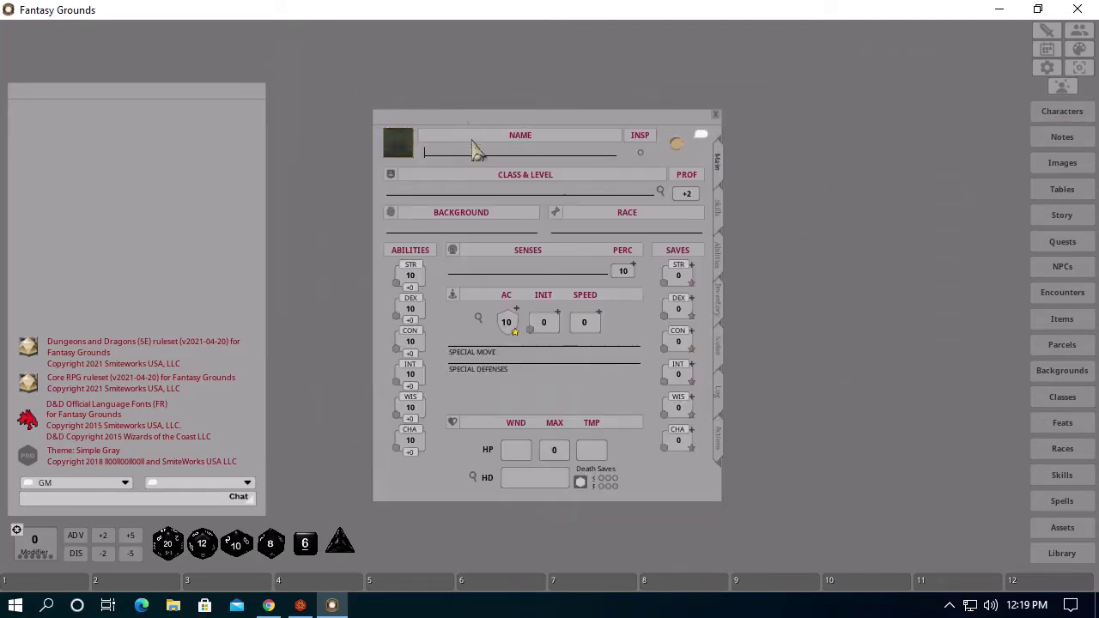
click(1062, 112)
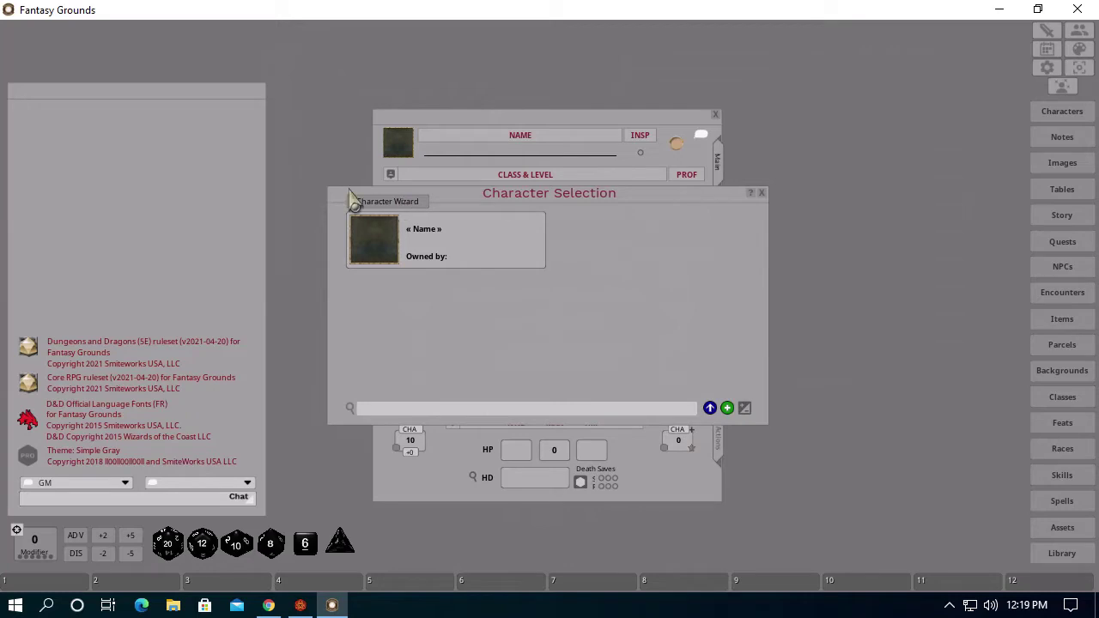
click(761, 193)
drag(498, 117, 420, 60)
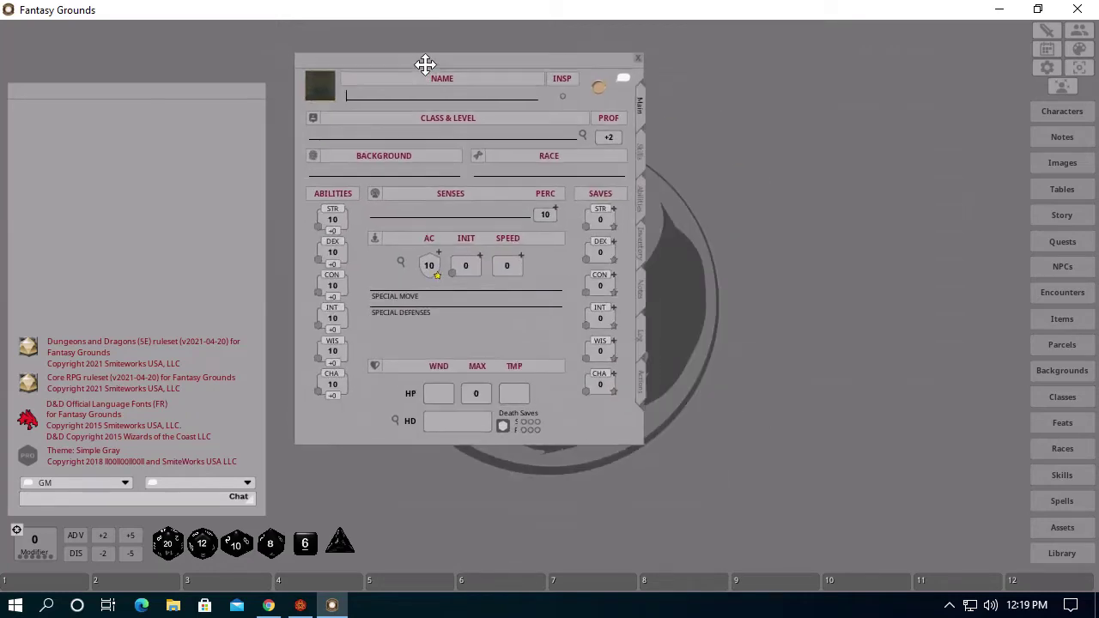
Name the new character and assign it the 5E SRD Data Ranger class from the class list placed beside the sheet
key(shift)
text(Amber)
click(1062, 398)
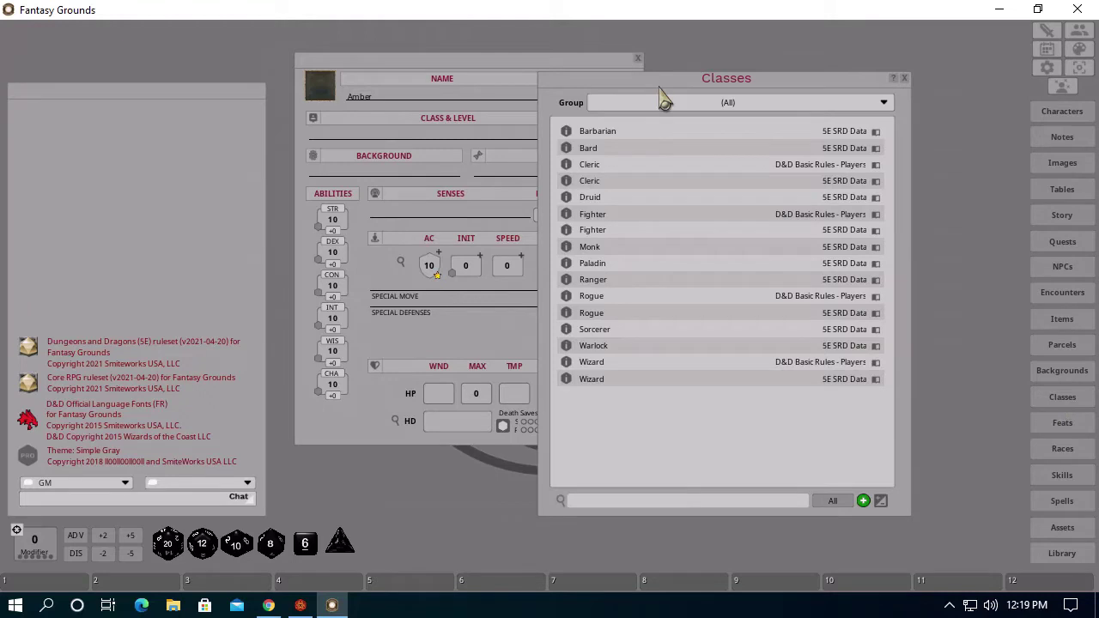
drag(807, 59, 814, 61)
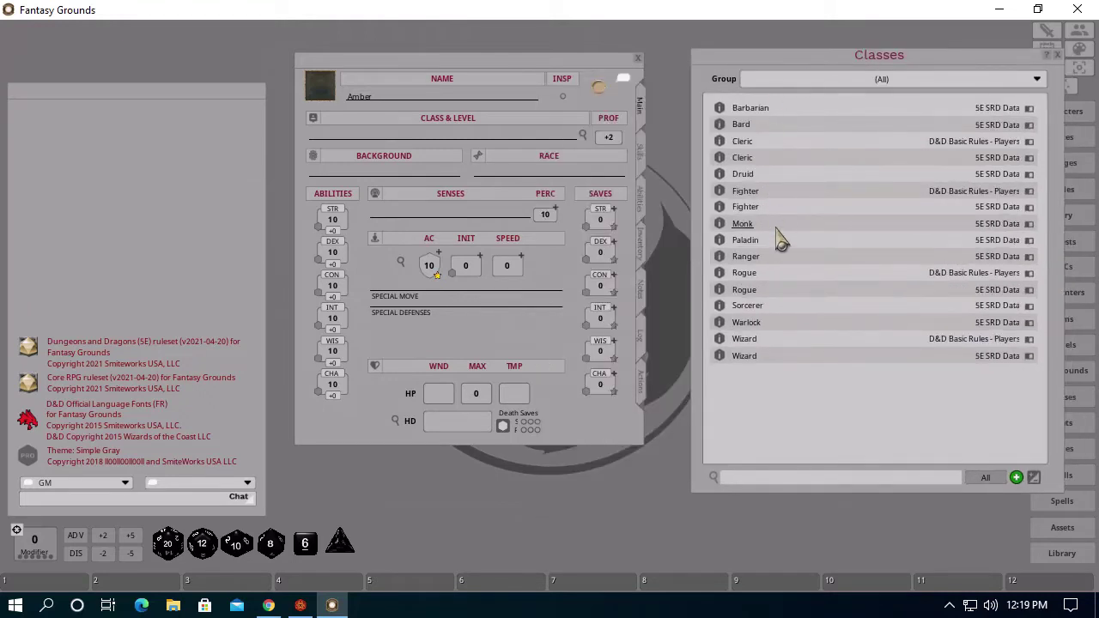
drag(719, 266, 342, 141)
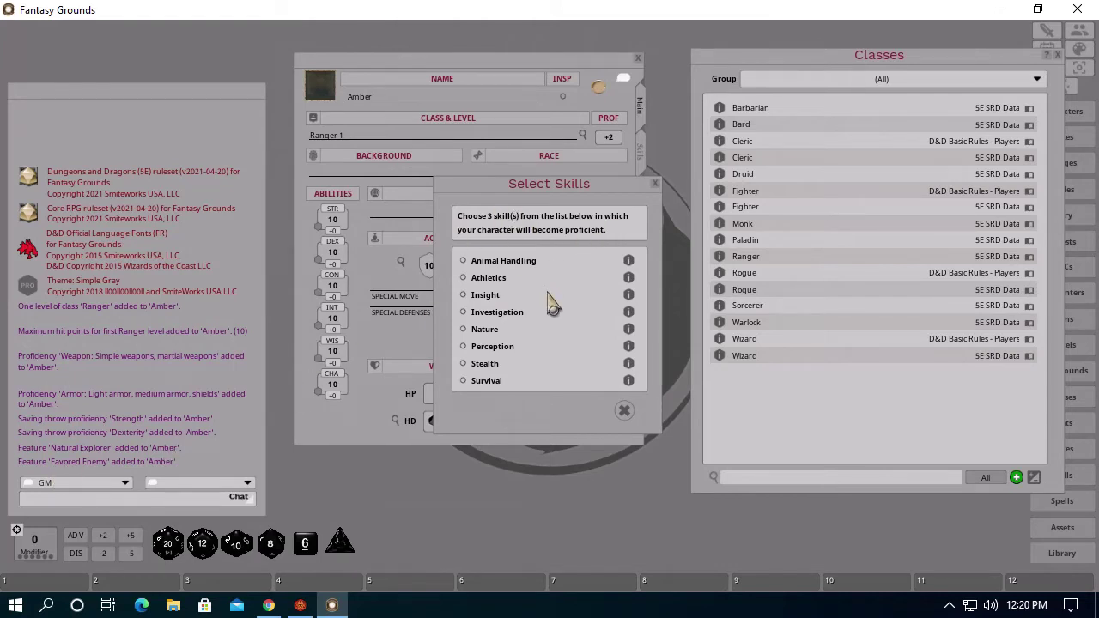
Choose Animal Handling, Survival and Perception as the Ranger's three proficient skills
click(464, 261)
click(464, 381)
click(464, 347)
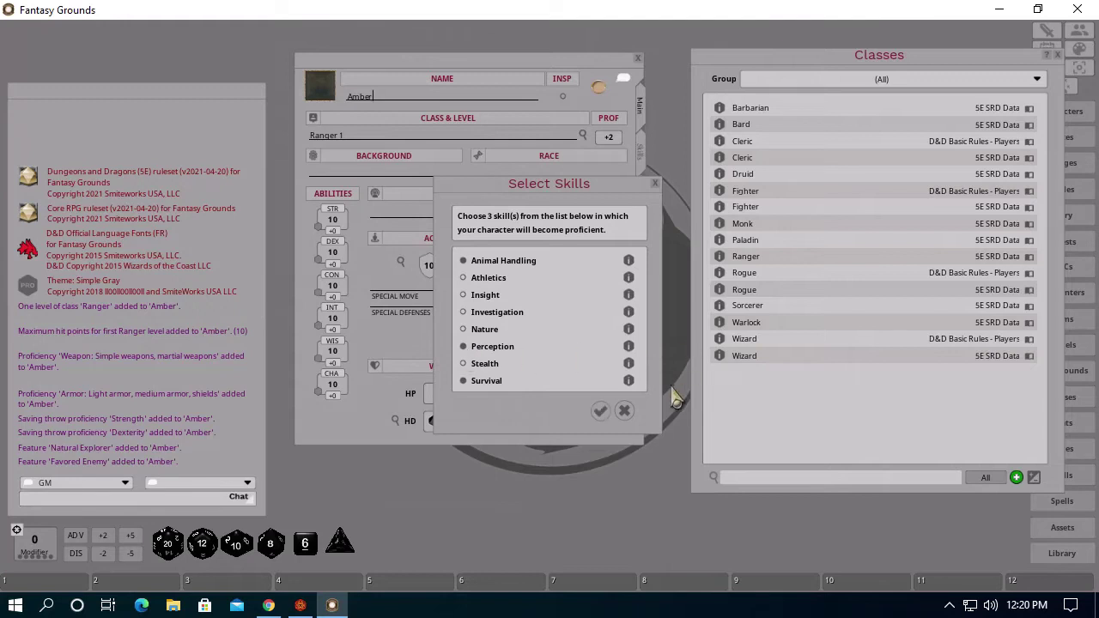
click(601, 412)
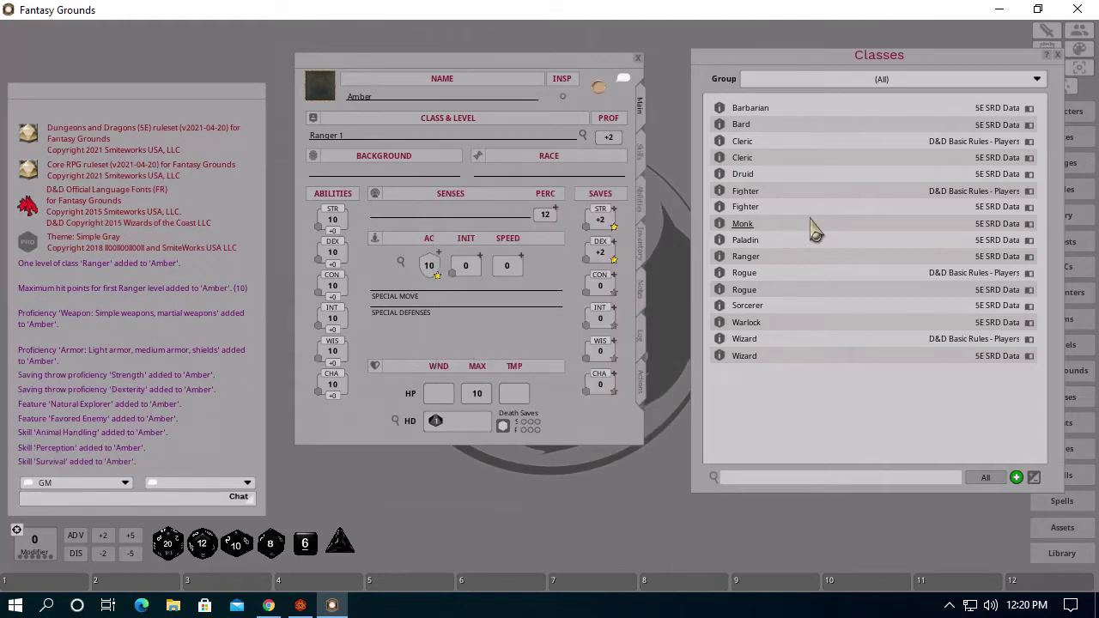
Review the character's skill proficiencies and totals, and return to the main page of the sheet
click(641, 153)
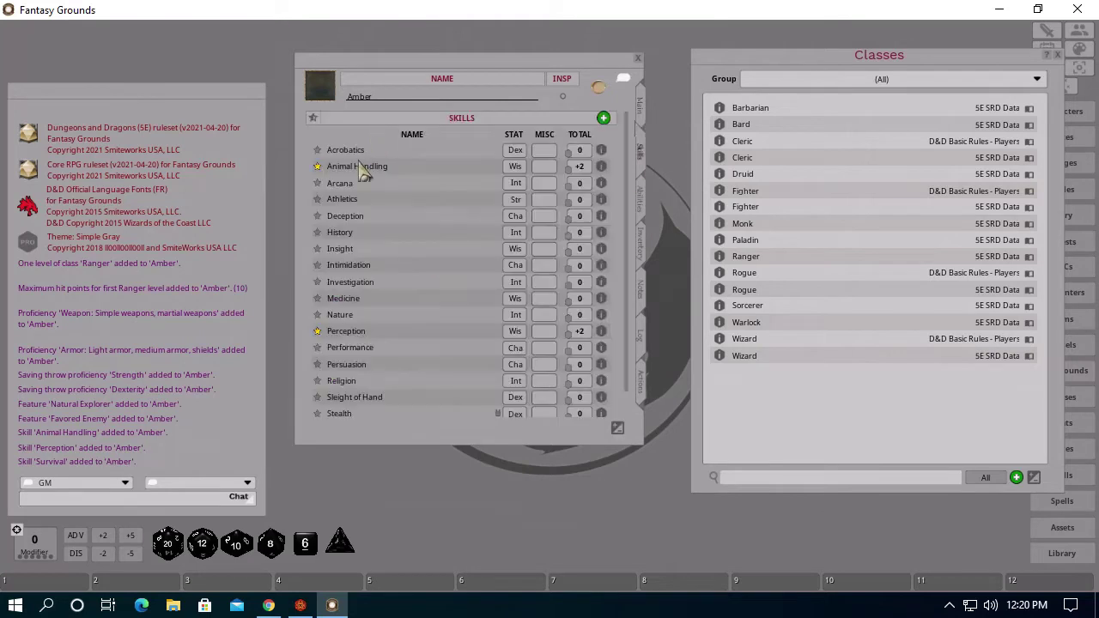
scroll(370, 393, down, 1)
scroll(378, 399, up, 1)
click(640, 110)
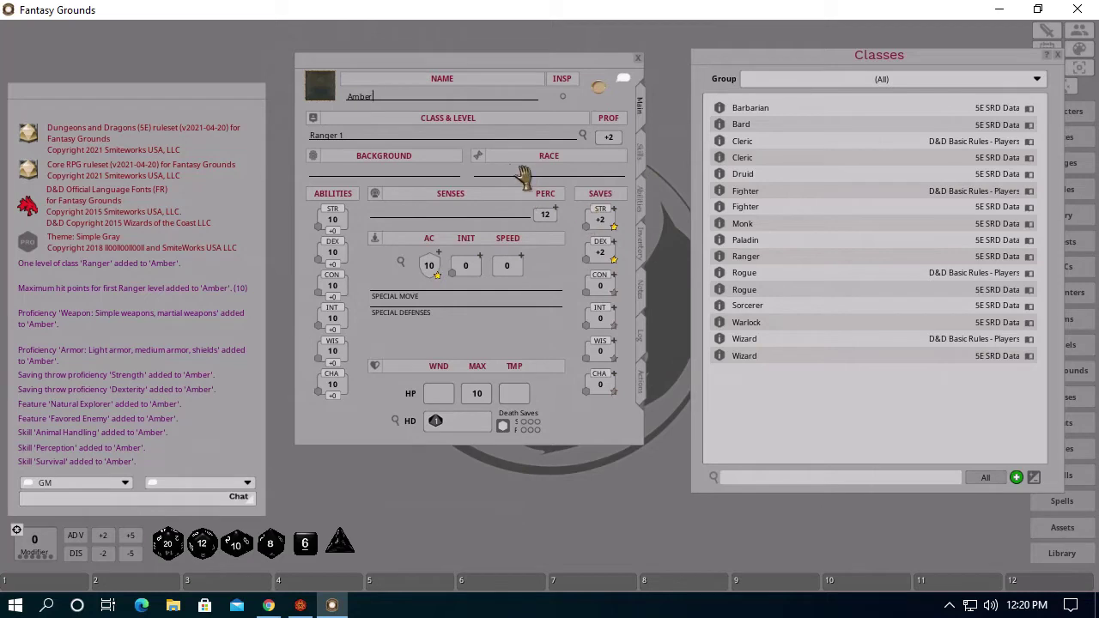
Replace the class list with the race list beside the sheet and assign the Gnome race to the character
click(1057, 55)
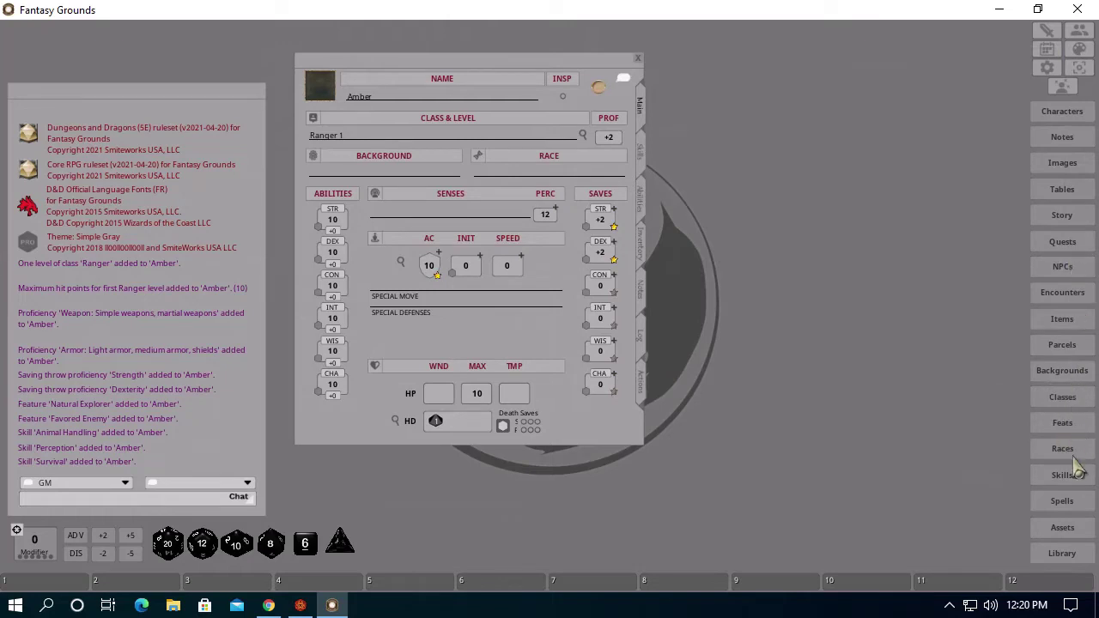
click(1063, 447)
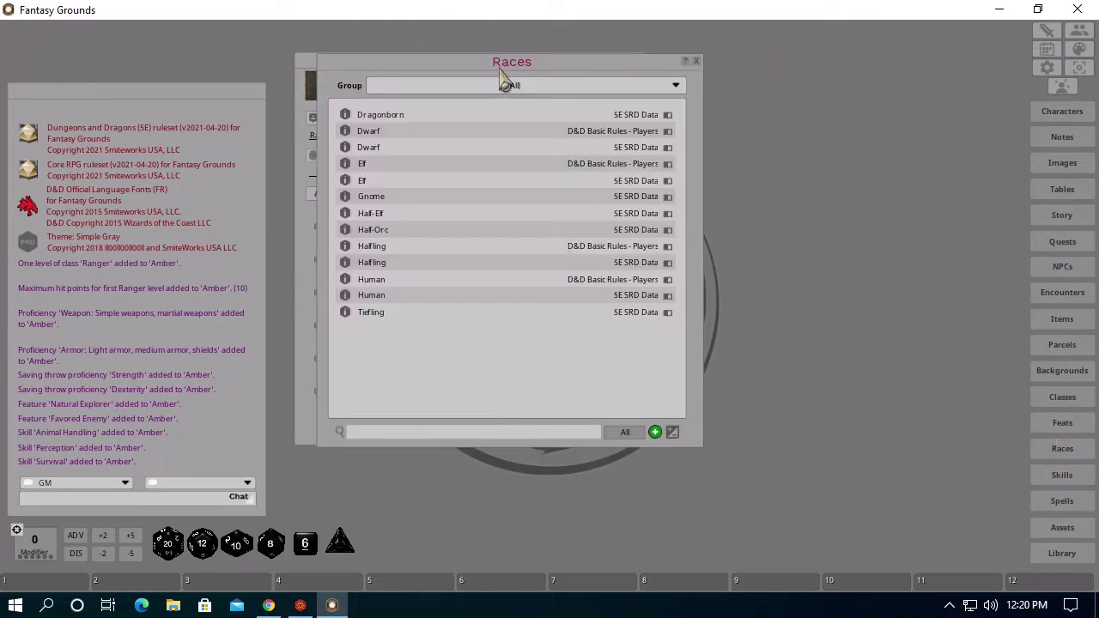
drag(503, 82, 844, 73)
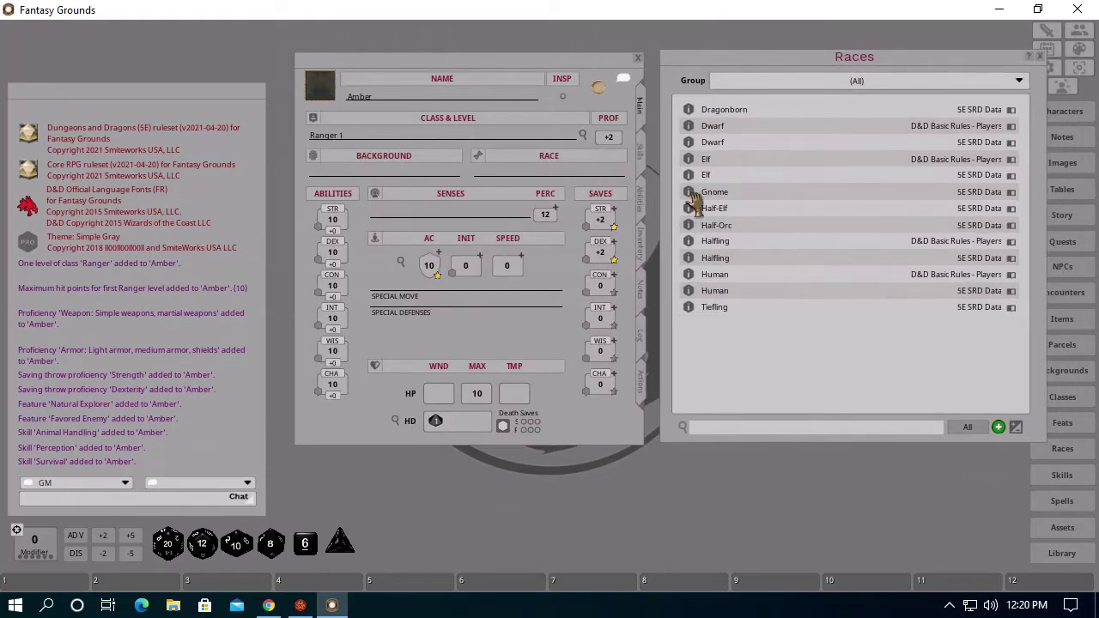
drag(687, 197, 498, 176)
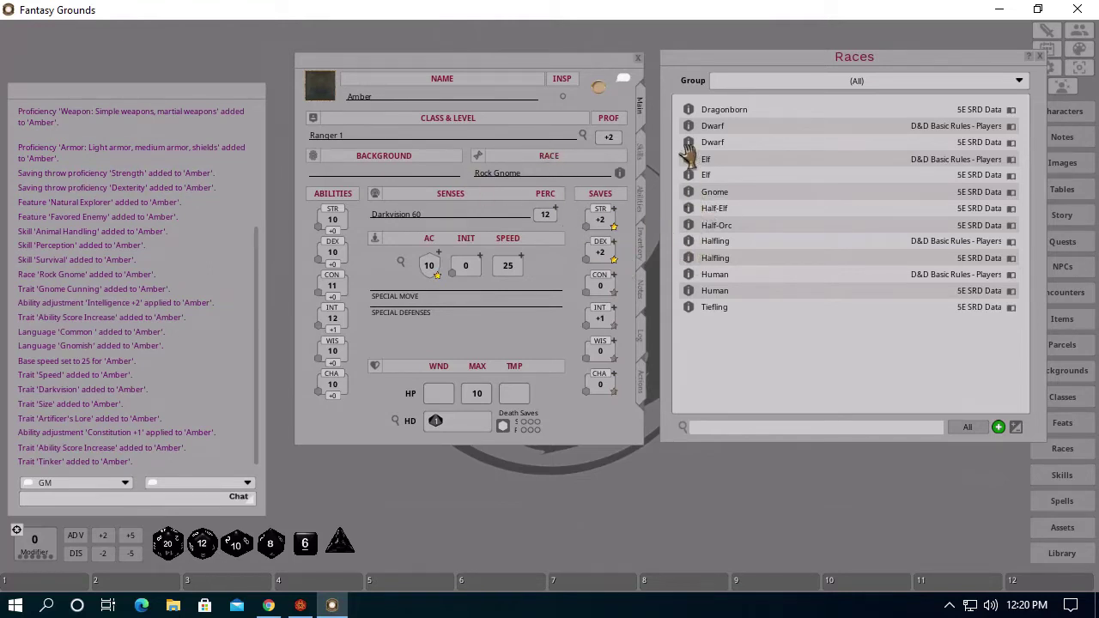
Check the Gnome race entry's Subrace trait, and close the entry and the race list
drag(687, 196, 692, 196)
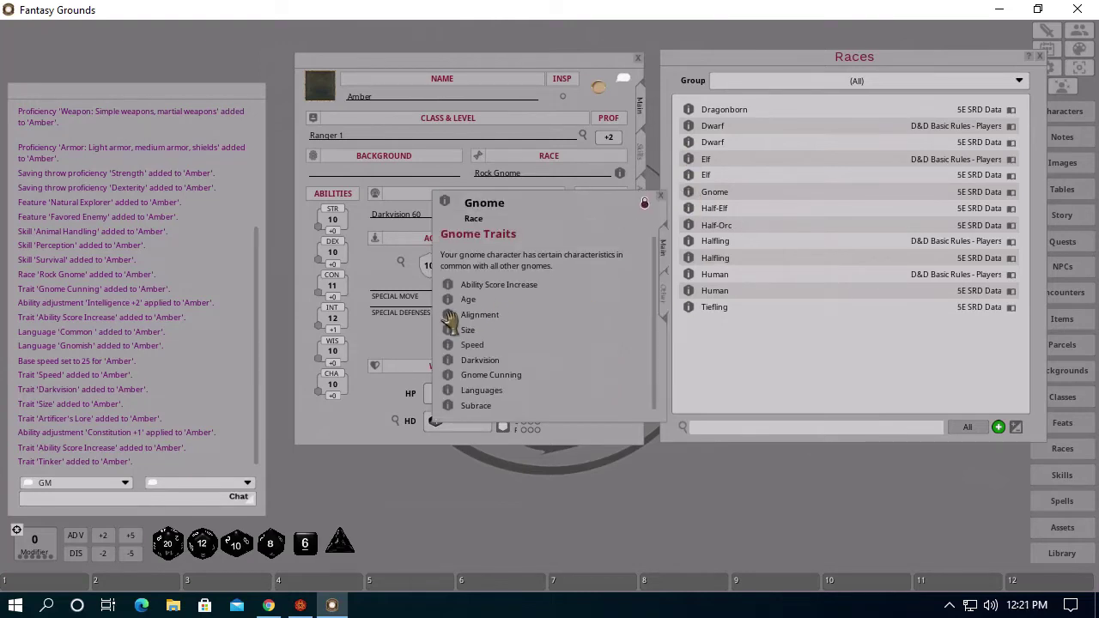
click(448, 406)
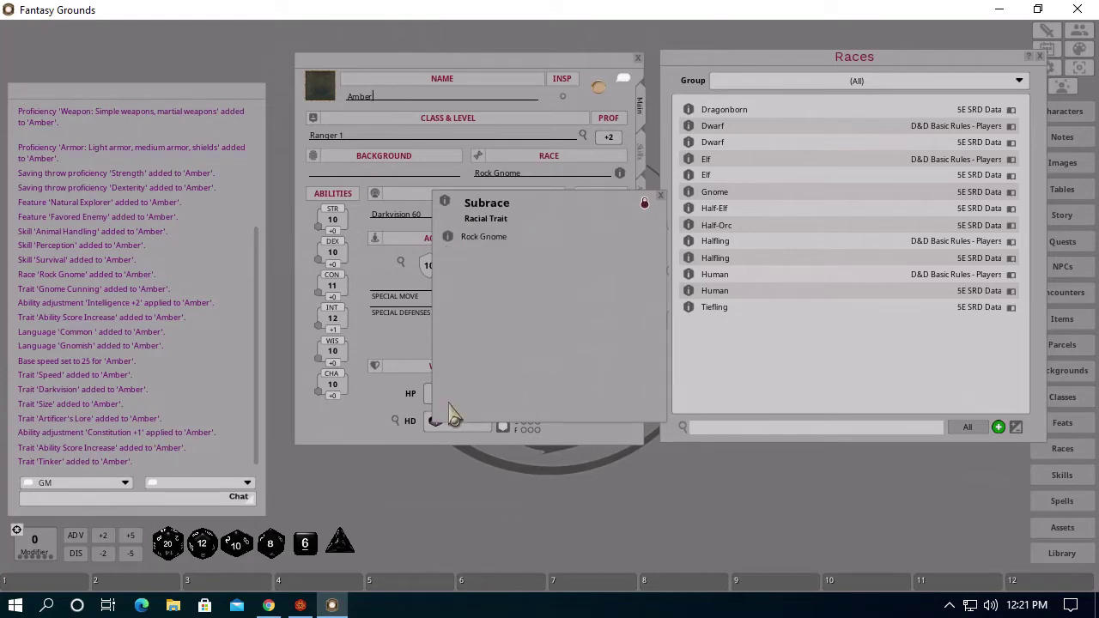
click(660, 196)
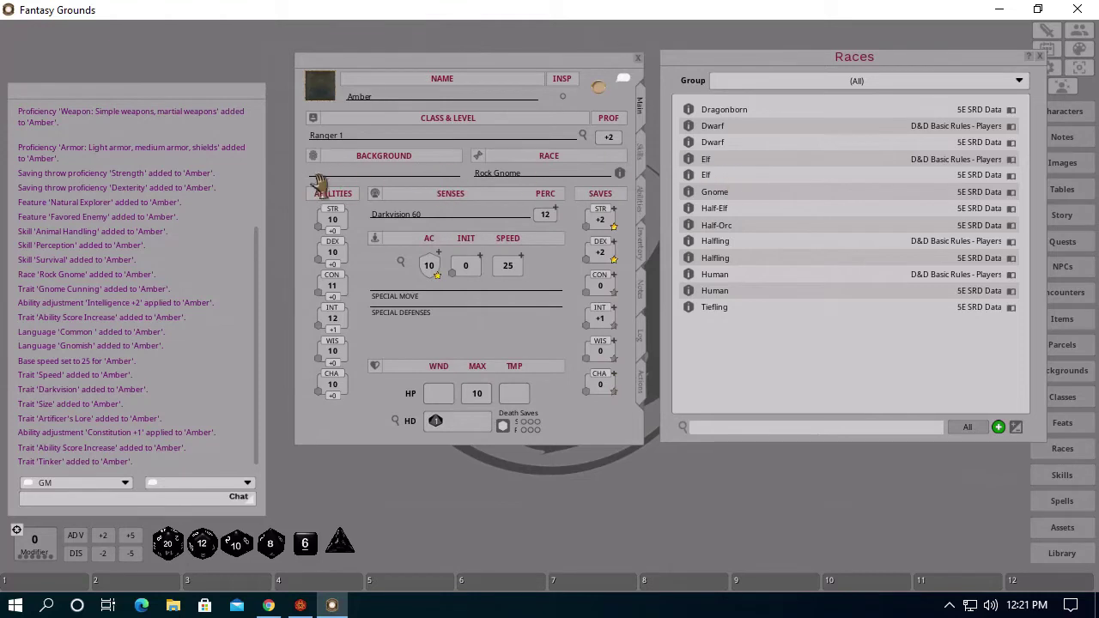
click(1041, 56)
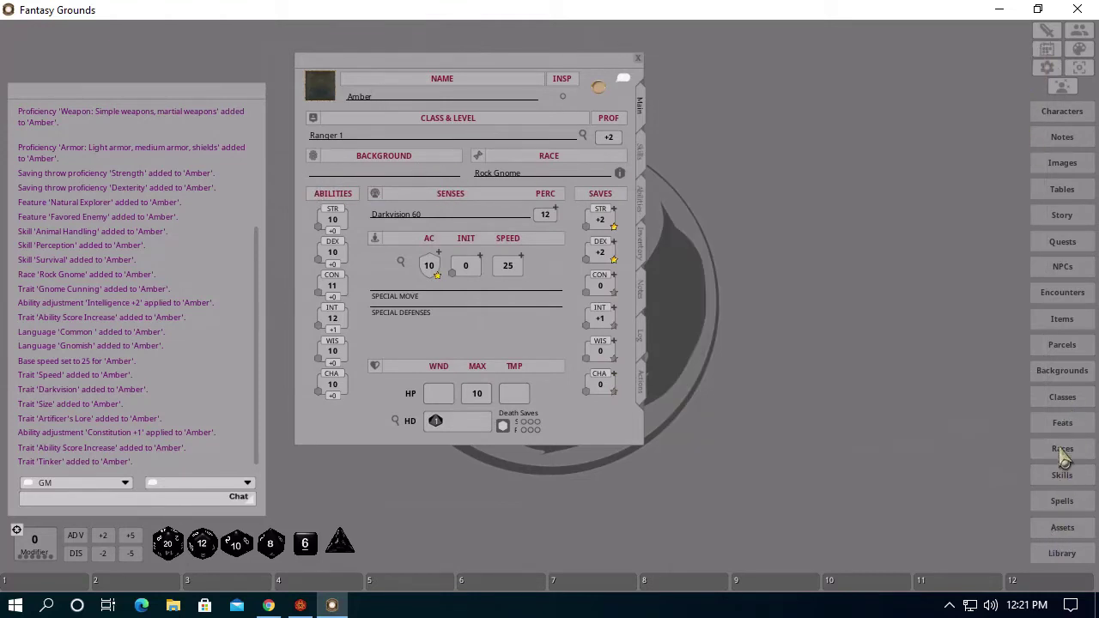
Open the background list beside the sheet, assign the Criminal background to the character, and close the list
click(1063, 370)
drag(486, 143, 776, 81)
drag(702, 136, 320, 176)
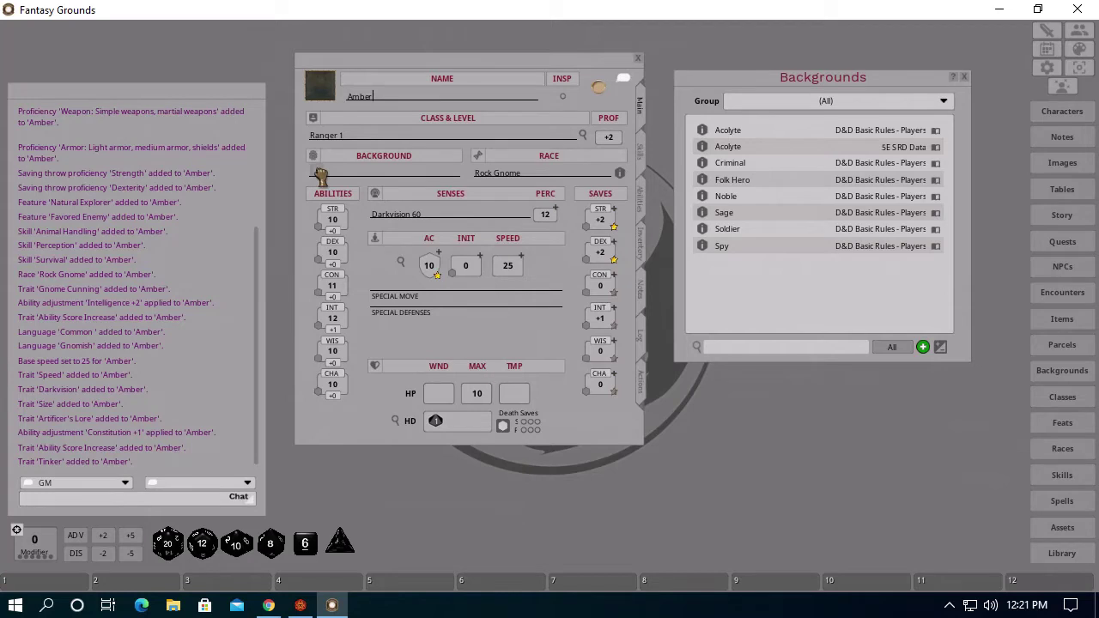
drag(400, 180, 811, 329)
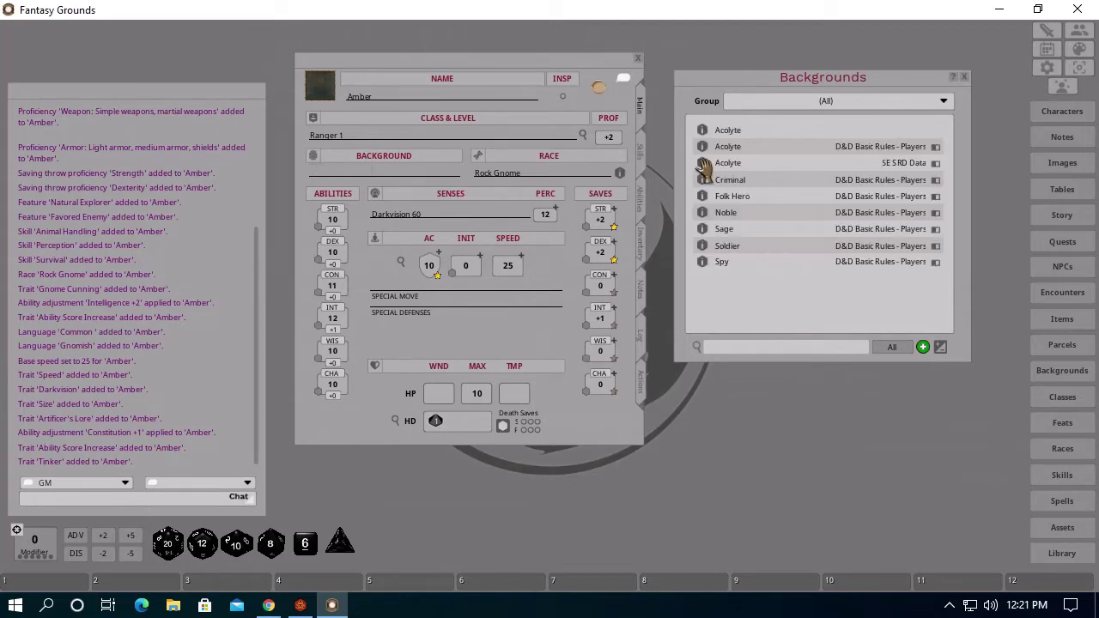
drag(709, 205, 315, 180)
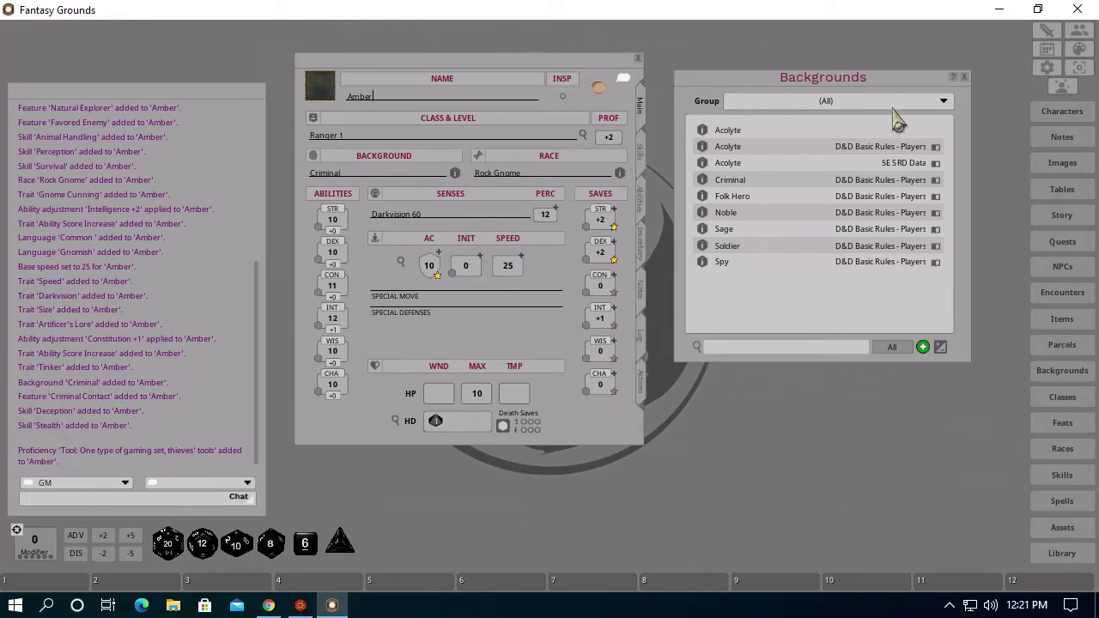
click(965, 78)
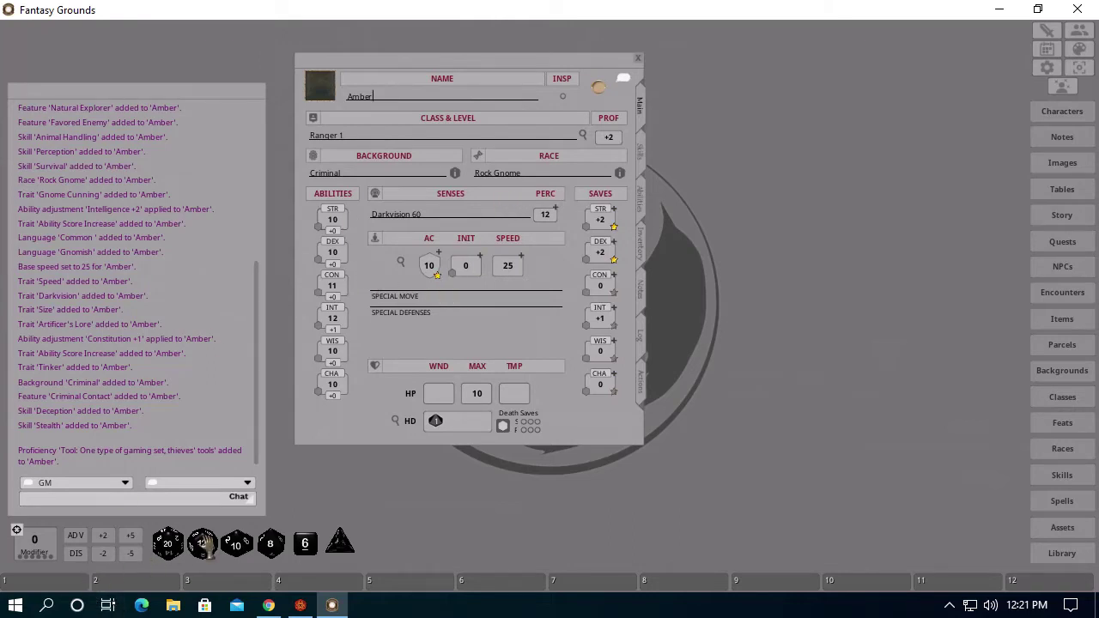
Store a 4d6 roll in the first hotkey slot and roll it six times for the ability scores
drag(305, 543, 273, 539)
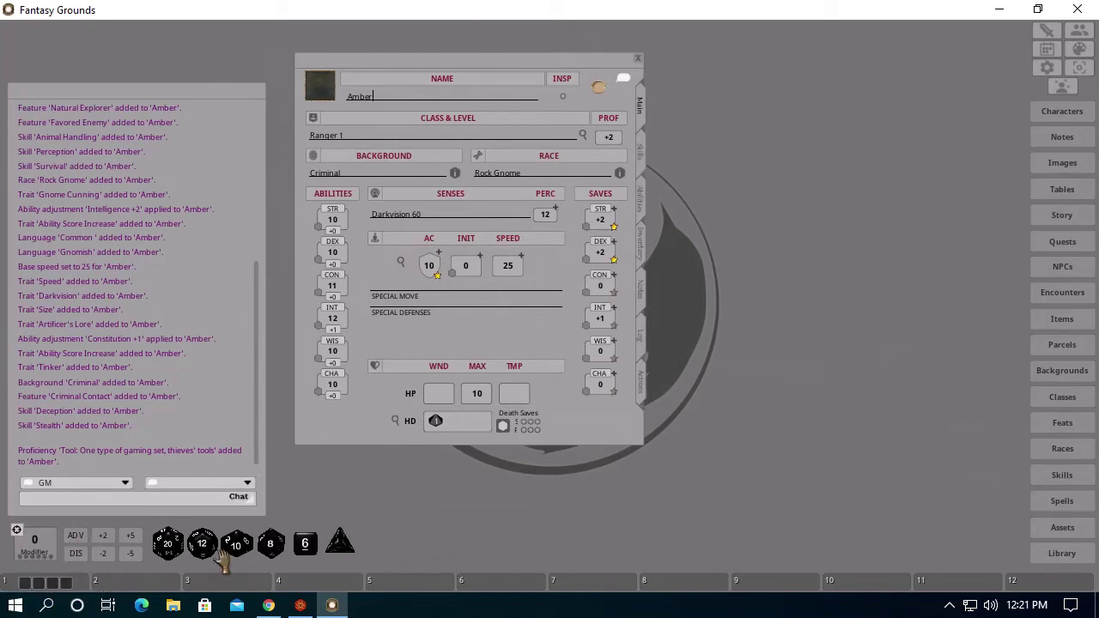
click(47, 584)
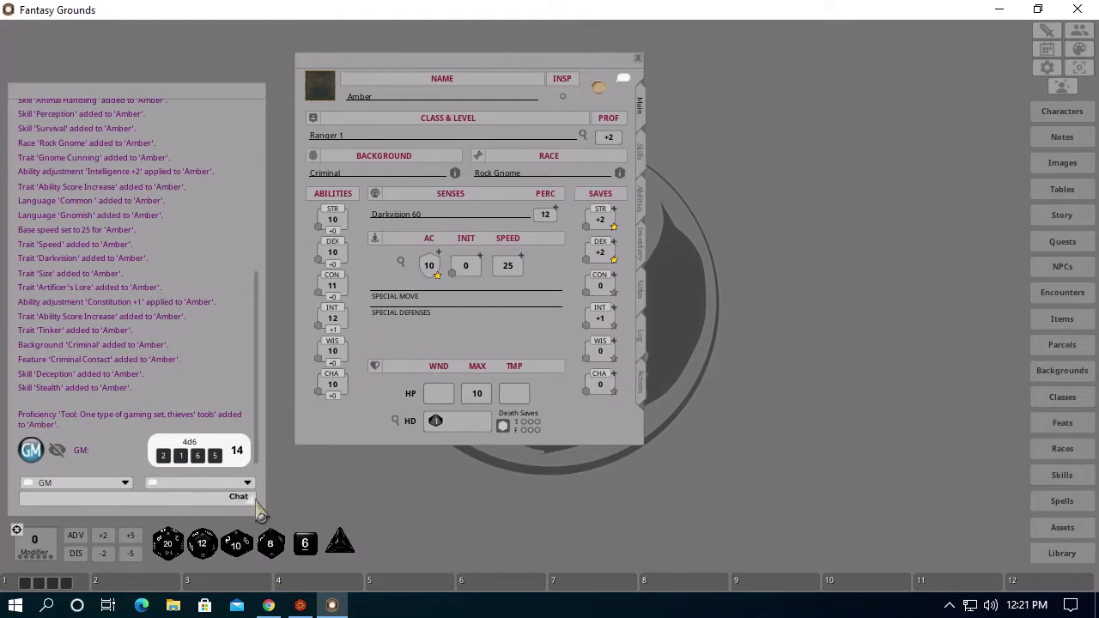
click(47, 584)
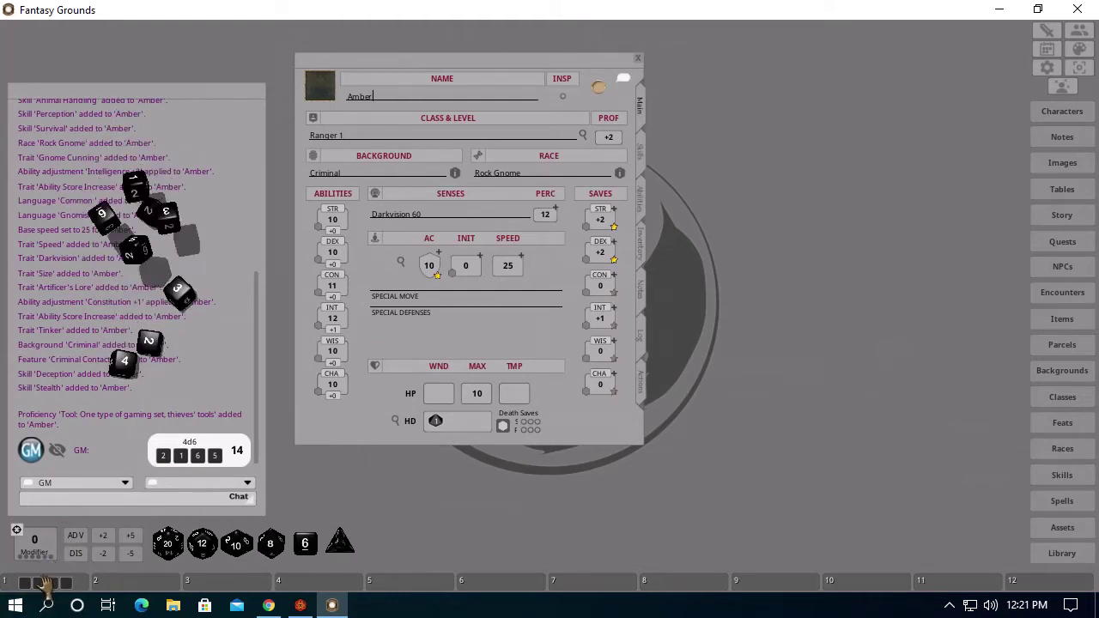
click(43, 584)
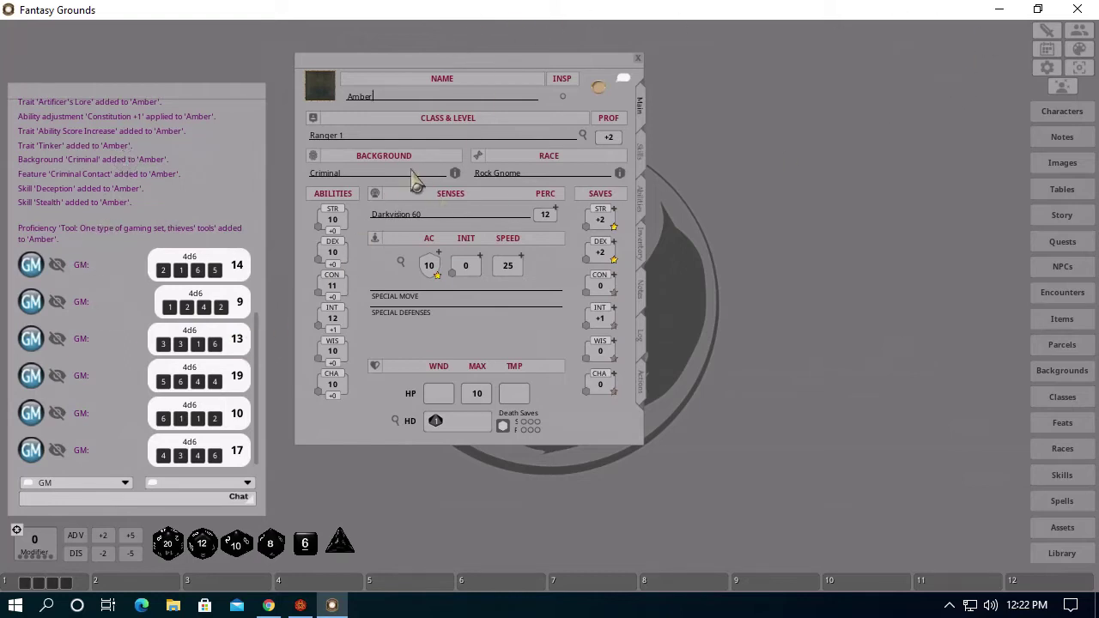
Open the Ranger class entry from the character's class and level details, and show it enlarged beside the sheet
click(582, 136)
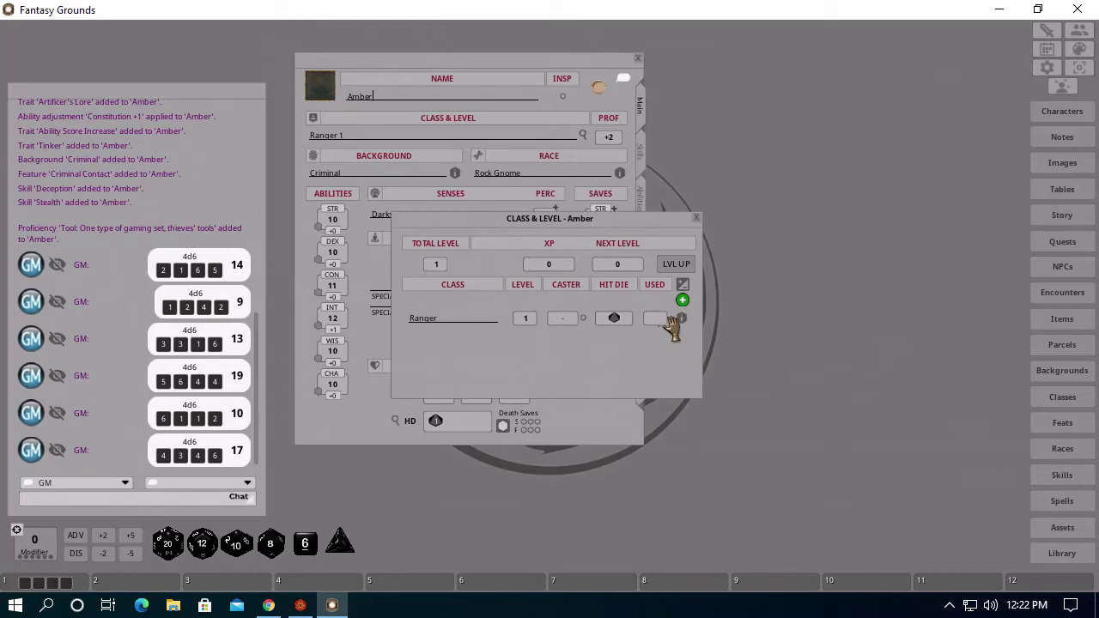
click(681, 320)
click(699, 224)
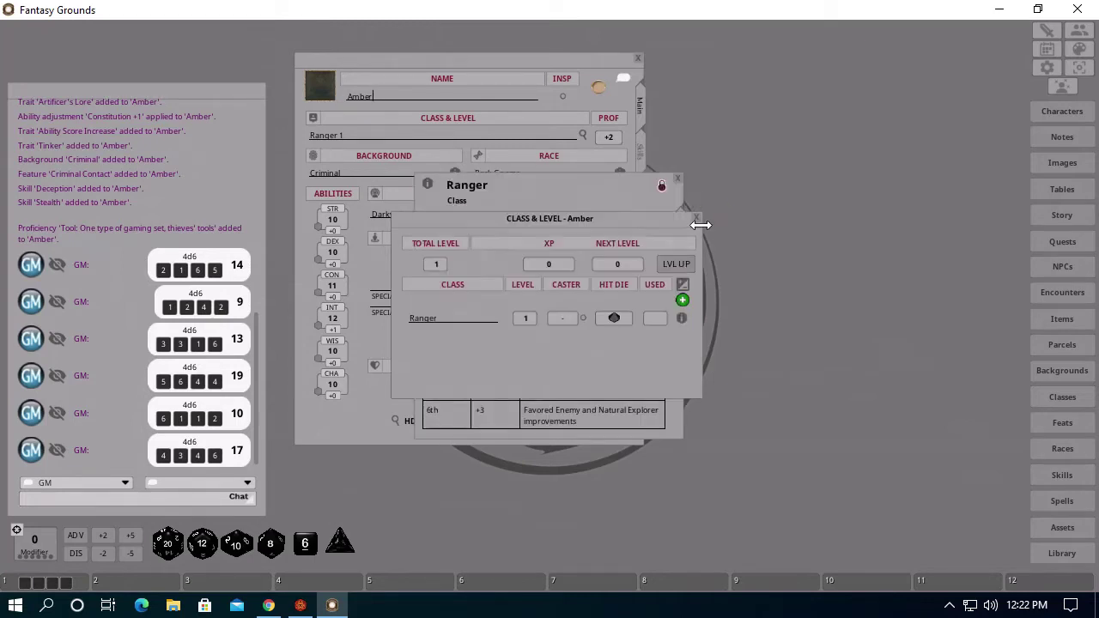
click(697, 219)
drag(546, 178, 816, 74)
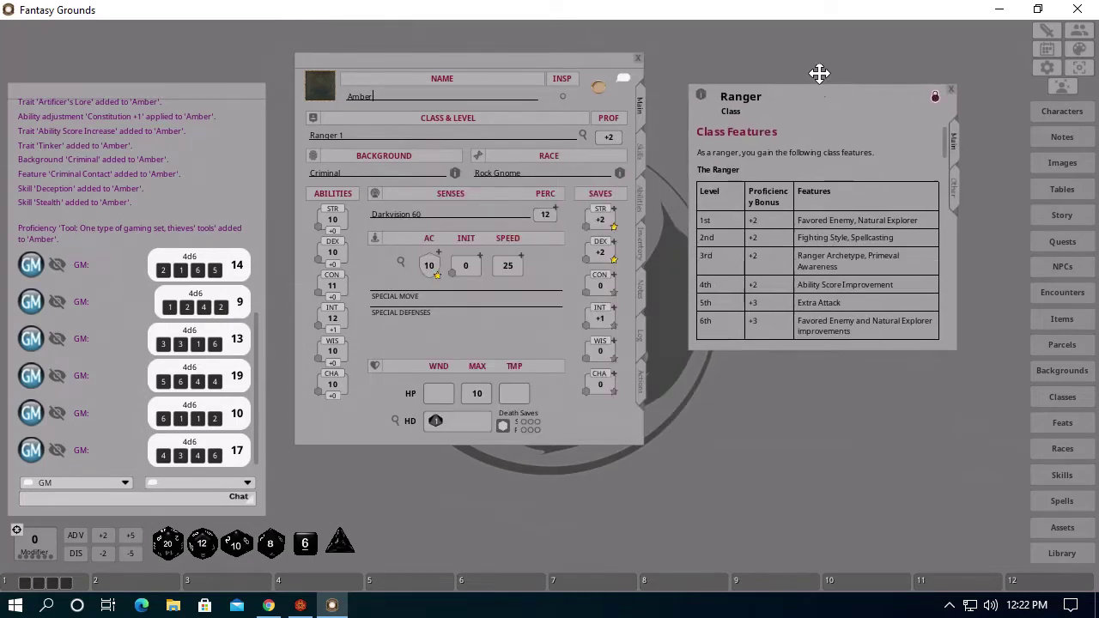
drag(952, 334, 1019, 452)
Examine the Ranger entry's level table, spell slots, hit points, proficiencies, starting equipment and features
scroll(842, 338, down, 8)
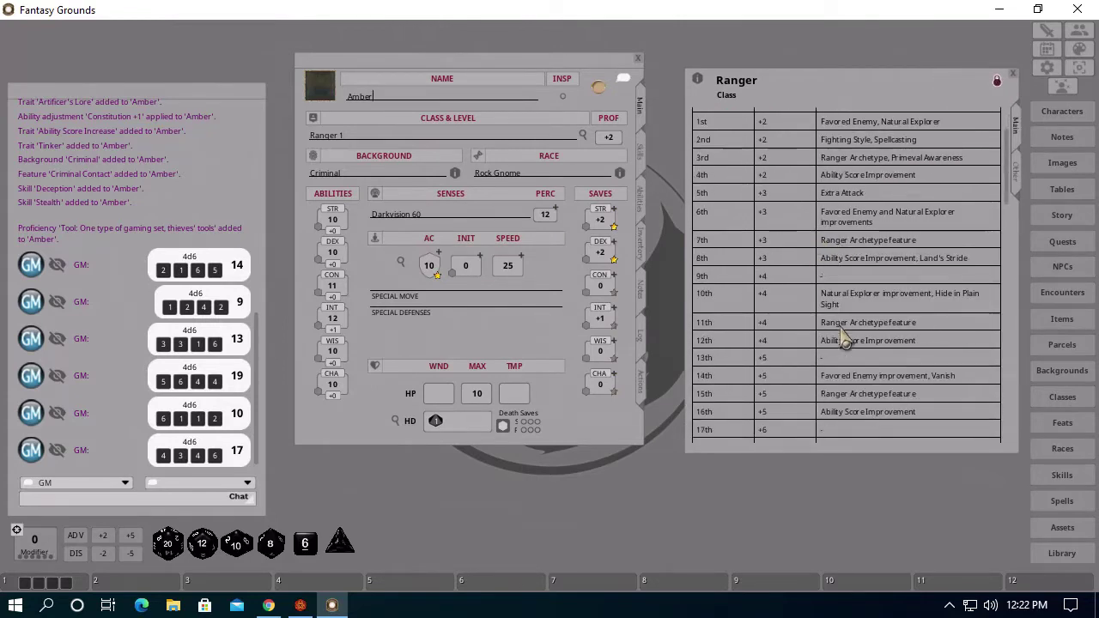
scroll(844, 339, down, 8)
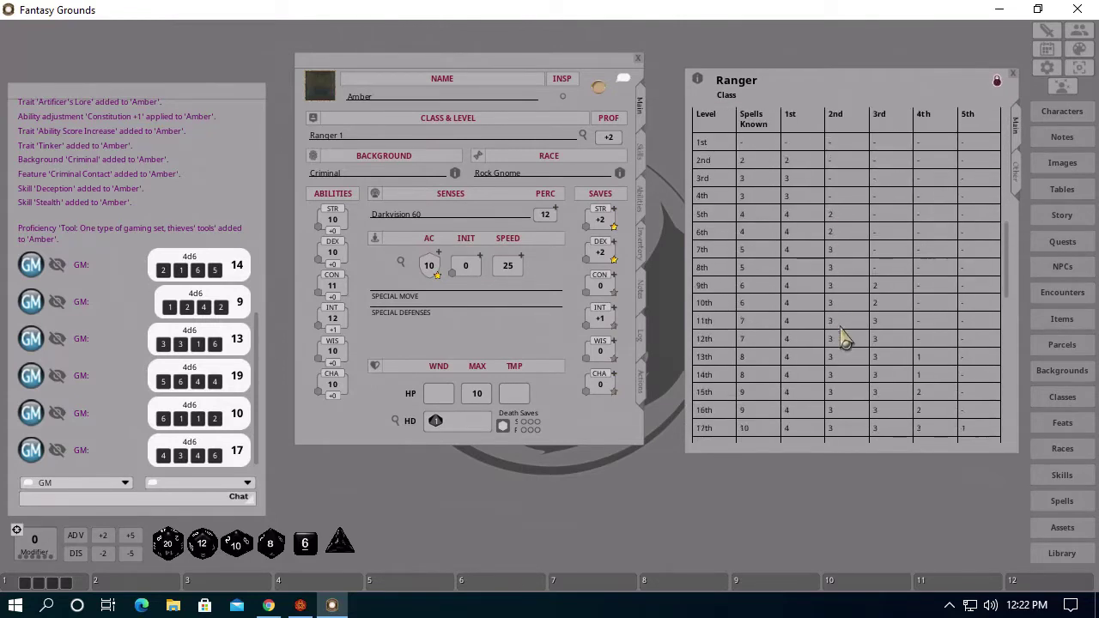
scroll(846, 339, down, 4)
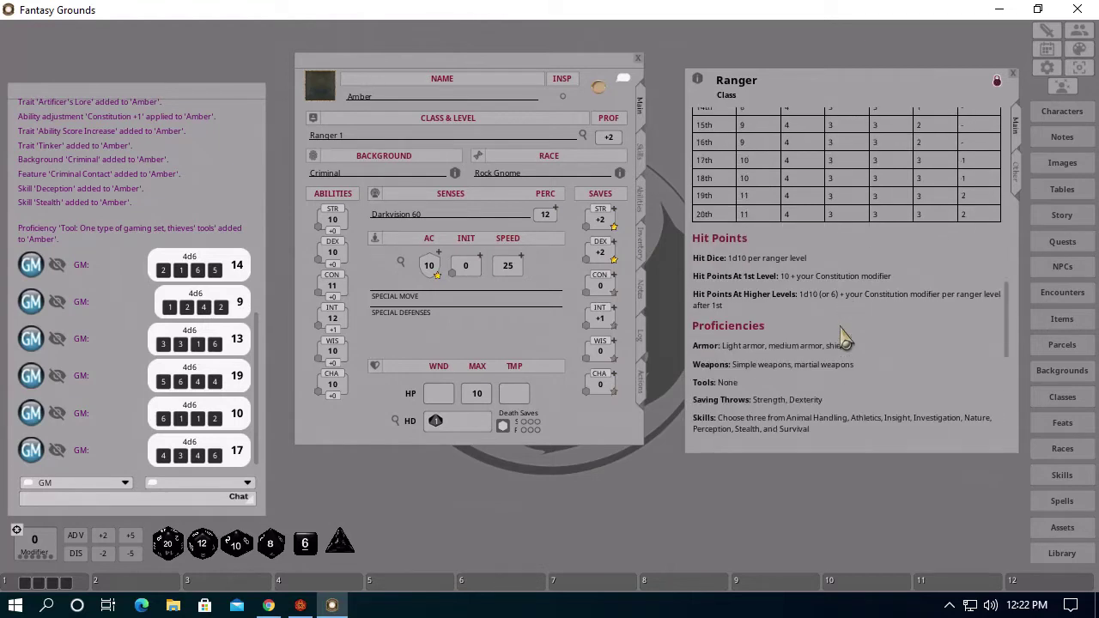
scroll(833, 361, down, 3)
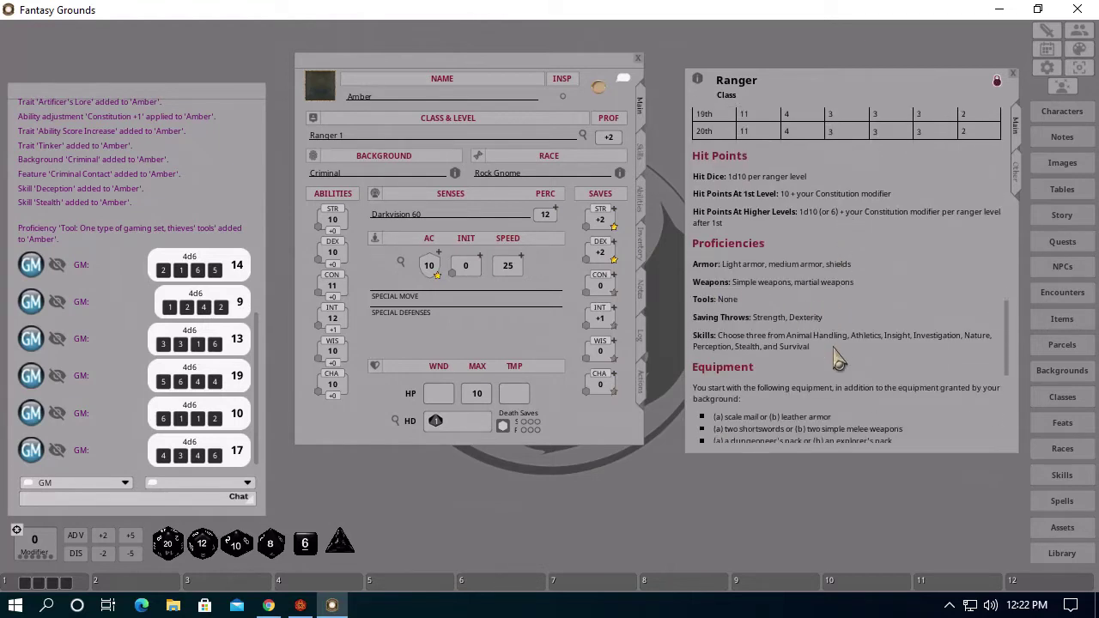
scroll(743, 387, down, 5)
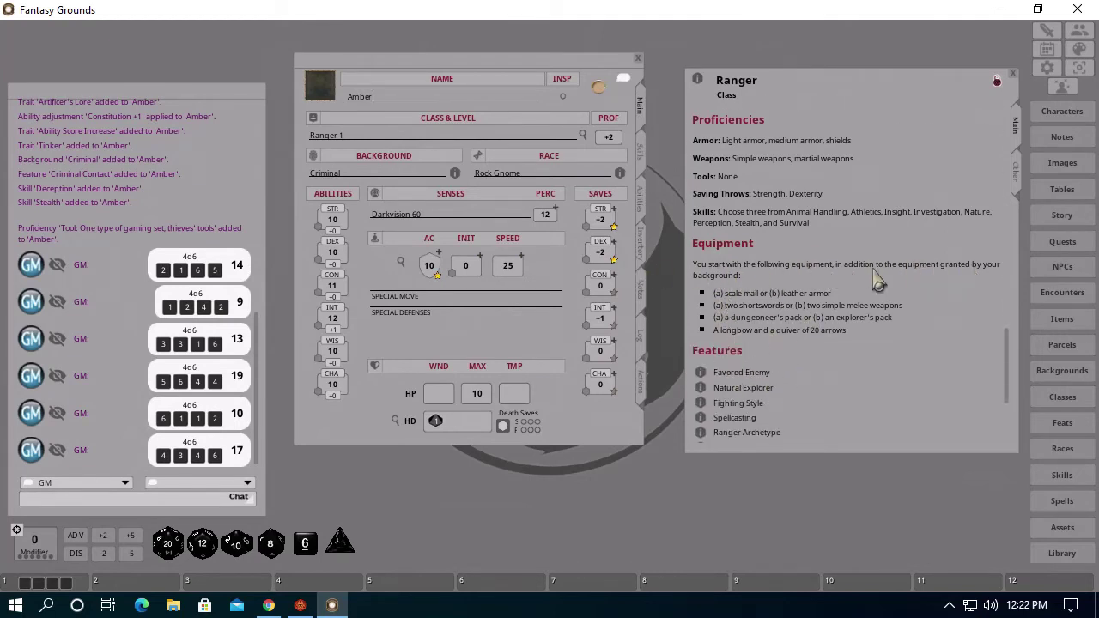
scroll(898, 284, up, 1)
scroll(898, 284, down, 9)
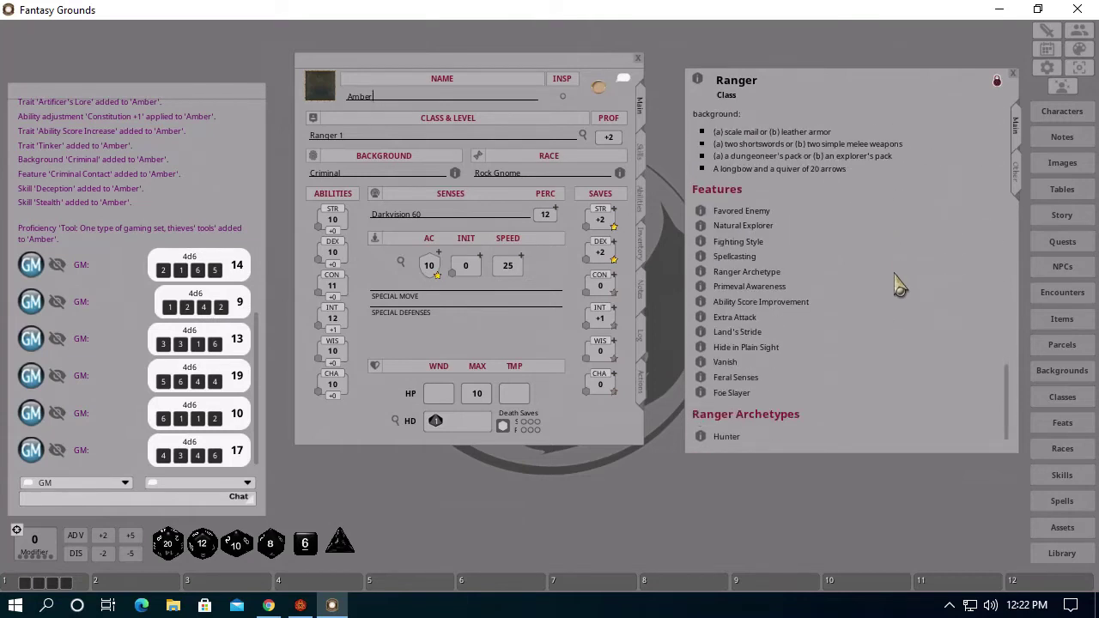
scroll(904, 302, up, 14)
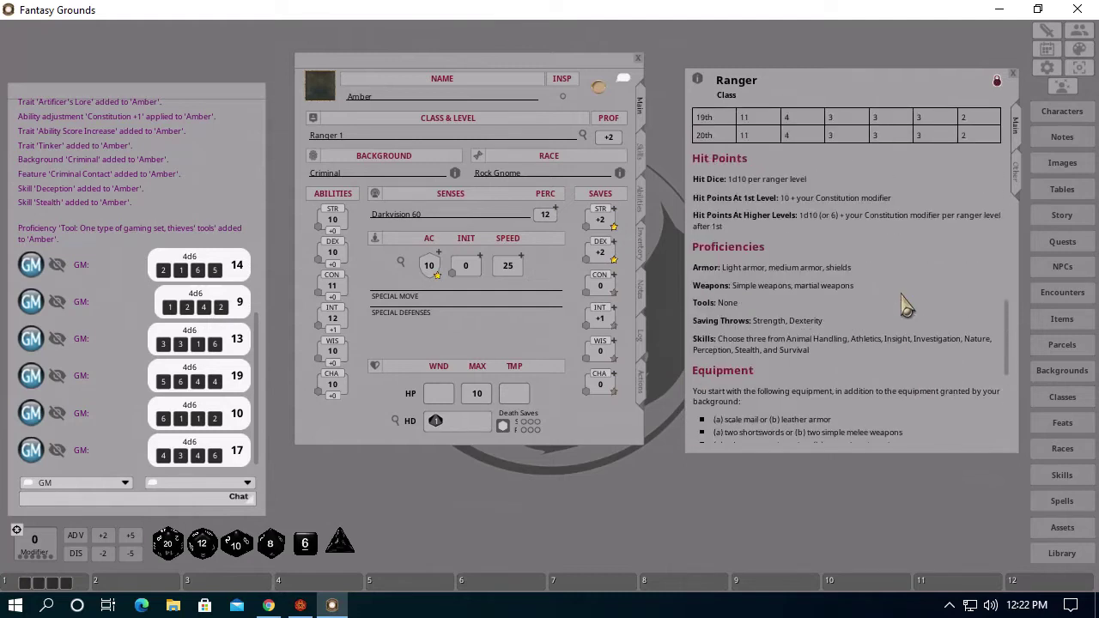
scroll(904, 305, up, 20)
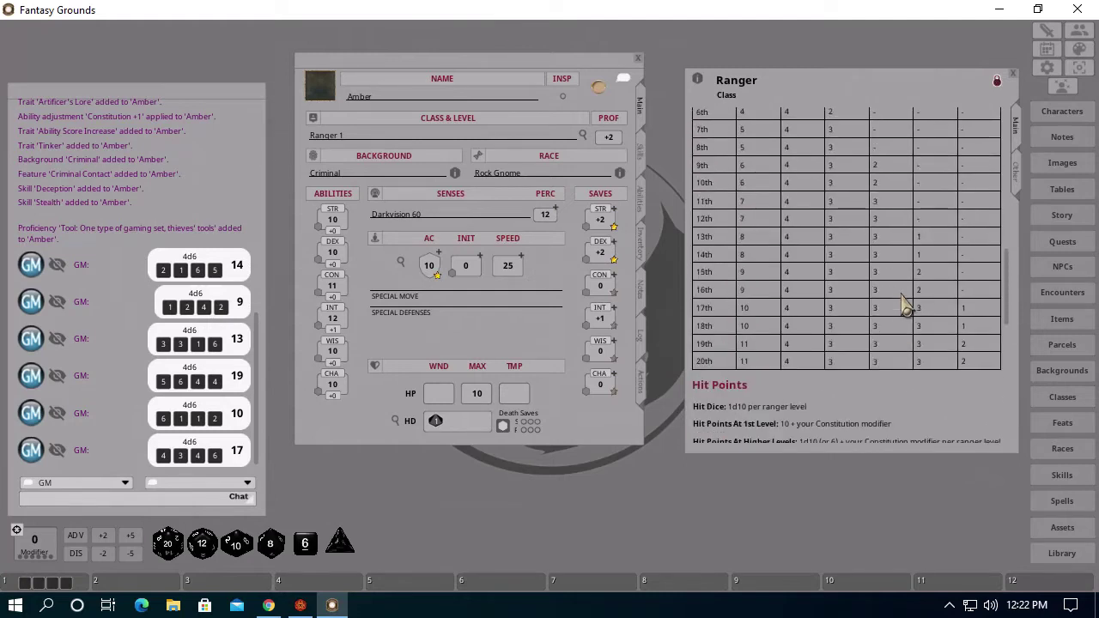
scroll(904, 304, up, 5)
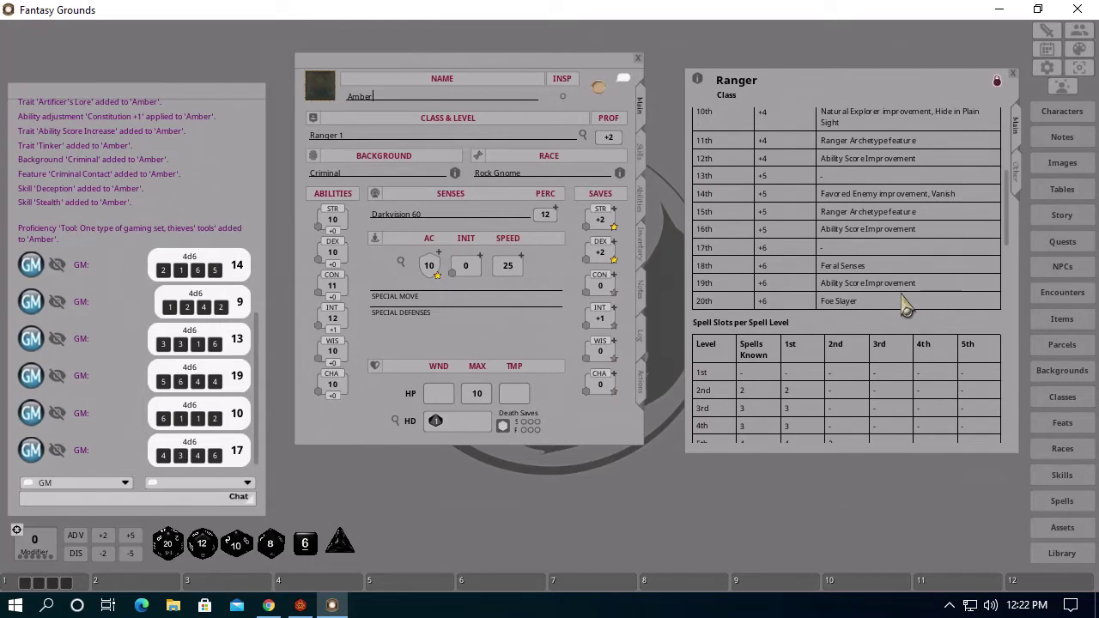
Switch to D&D Beyond in the browser, open the Ranger class from the game rules, and read its quick build advice
scroll(906, 306, up, 13)
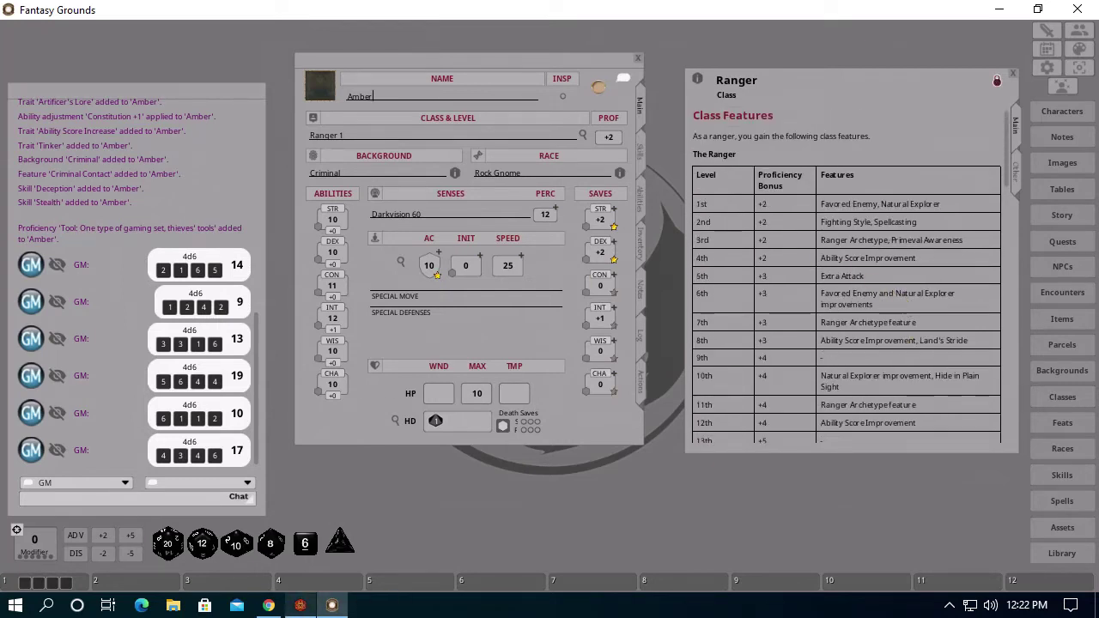
mouse_move(269, 605)
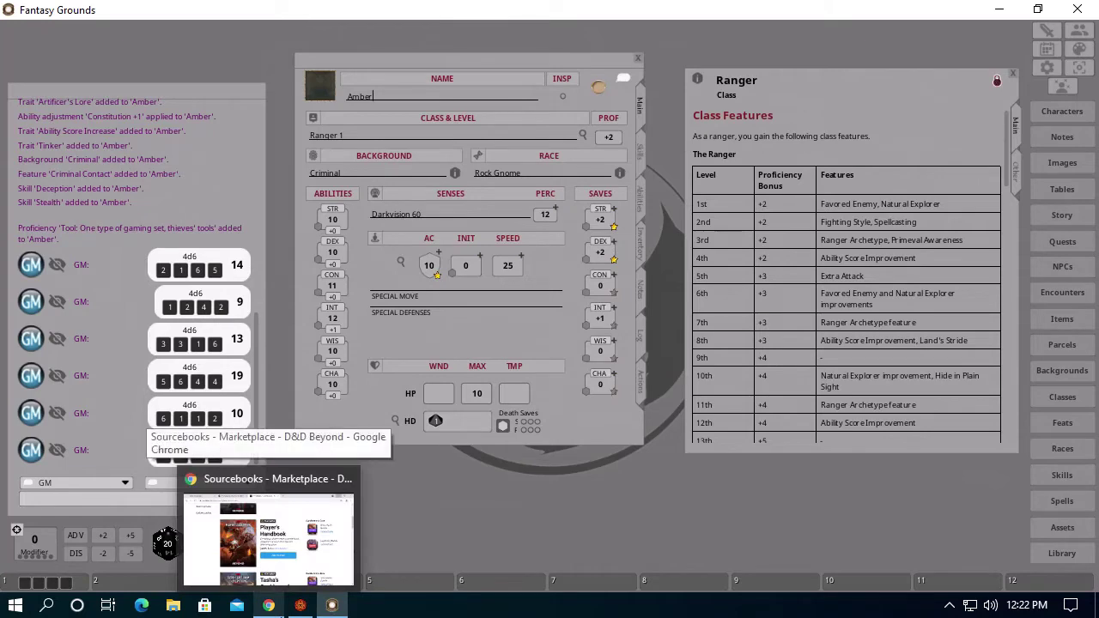
click(269, 533)
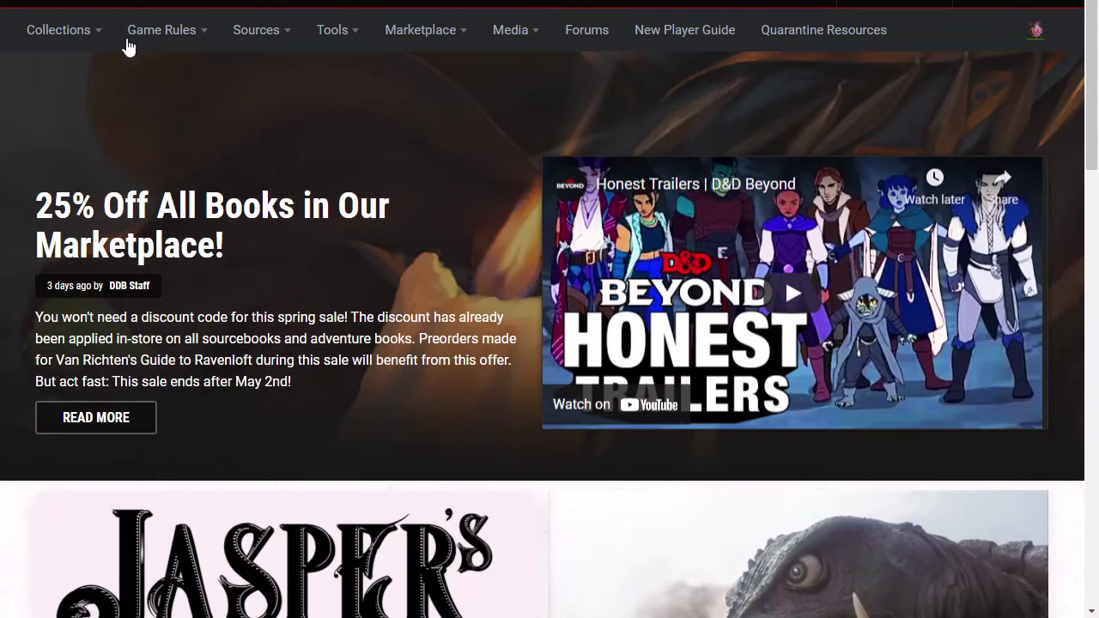
mouse_move(205, 37)
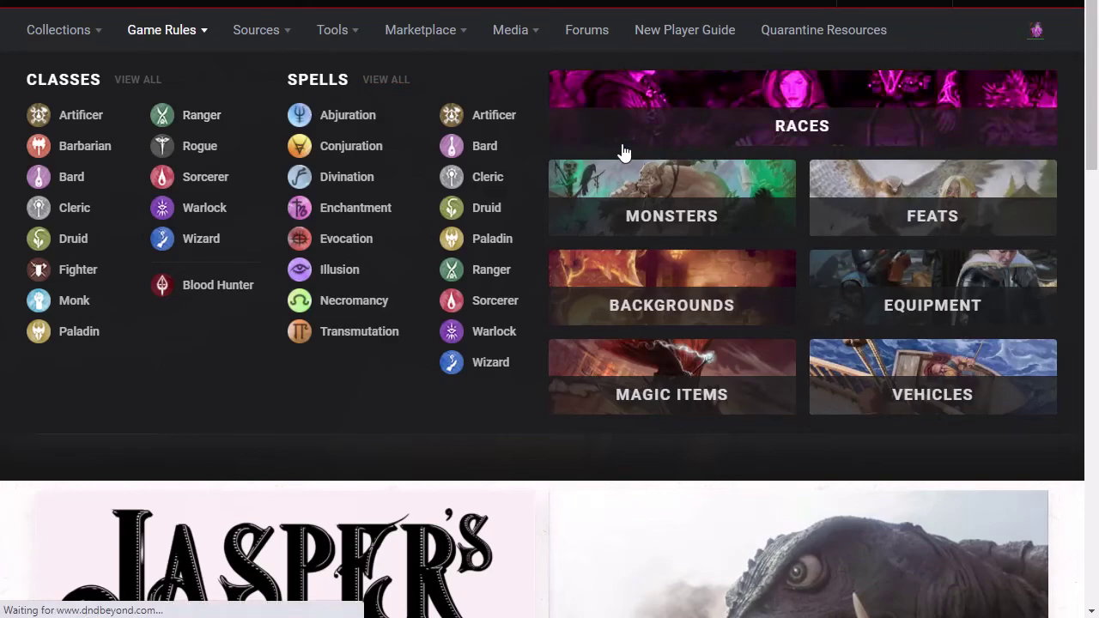
scroll(590, 225, down, 15)
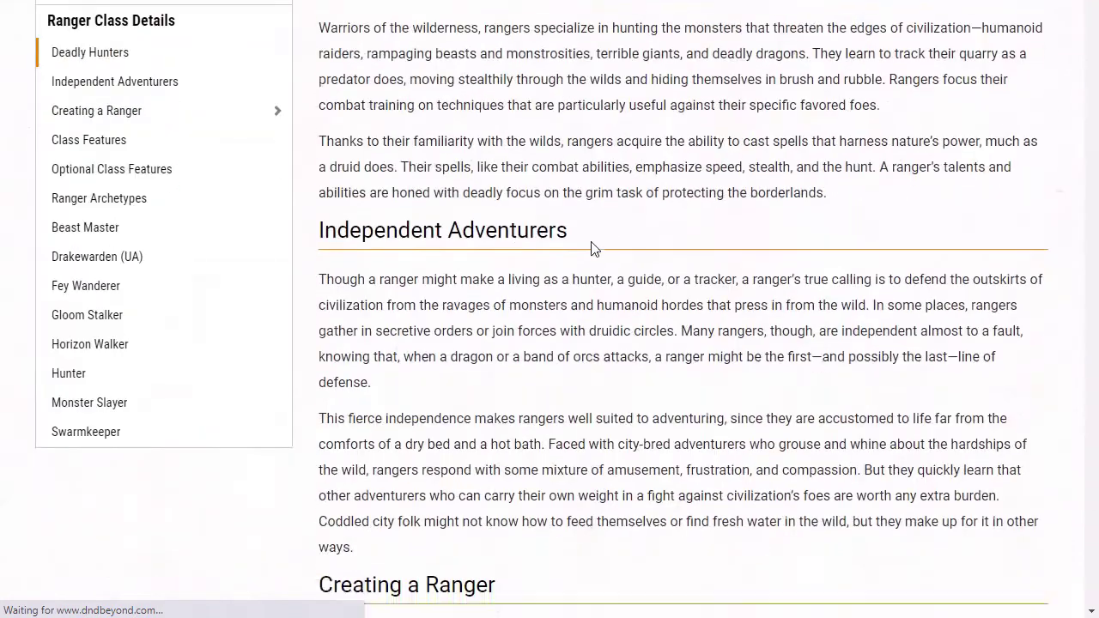
scroll(596, 247, down, 3)
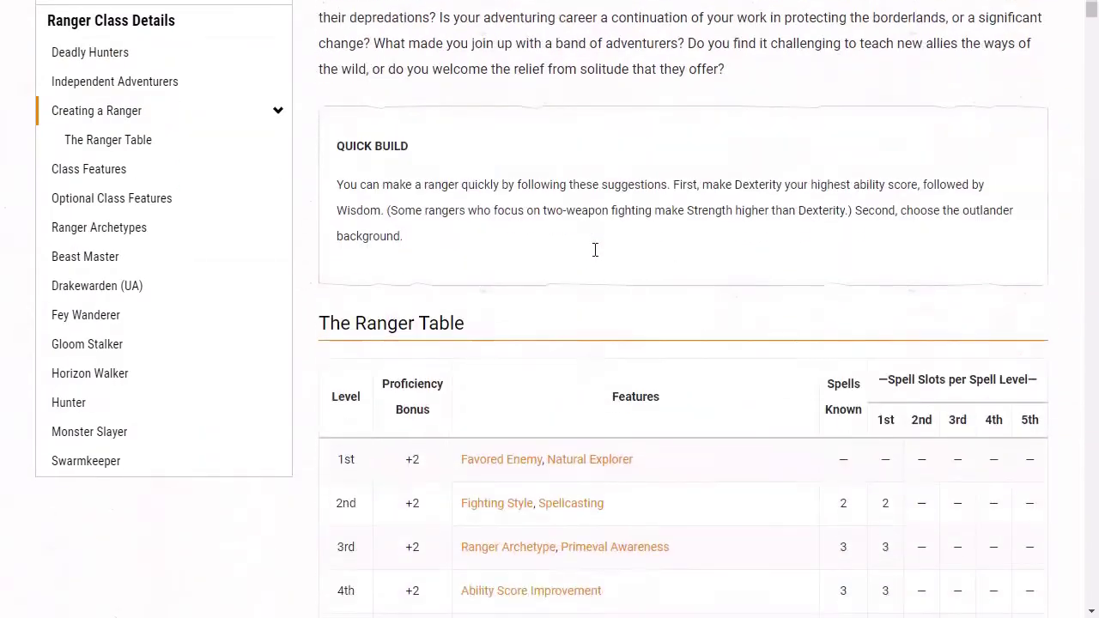
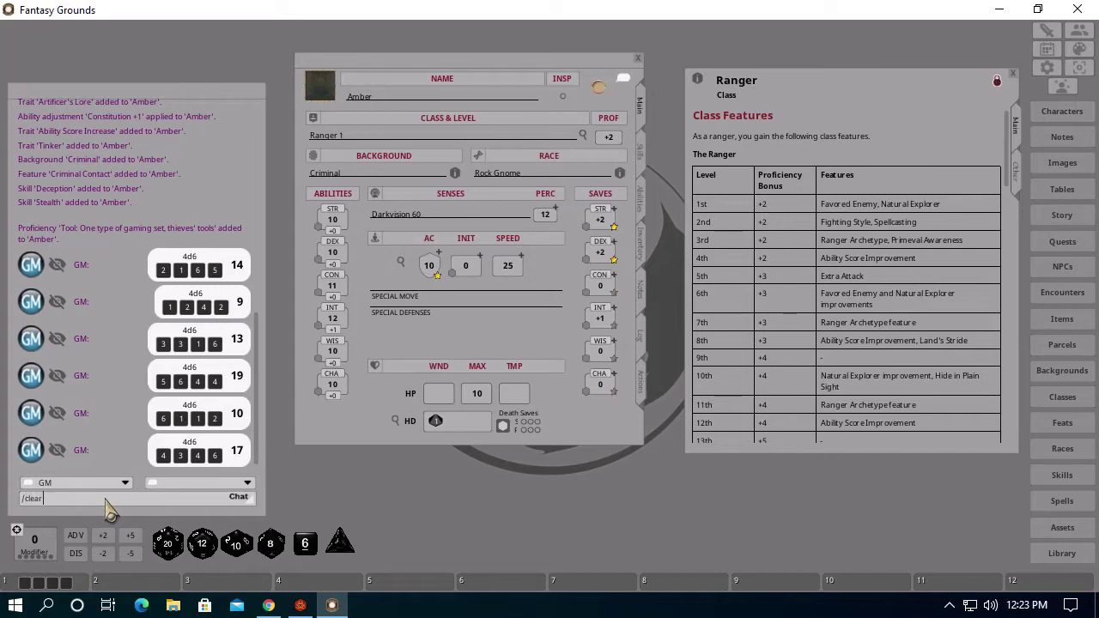
Clear the chat, store the command /die 4d6dl1 in the first hotkey slot, and roll it six times for ability scores
key(Return)
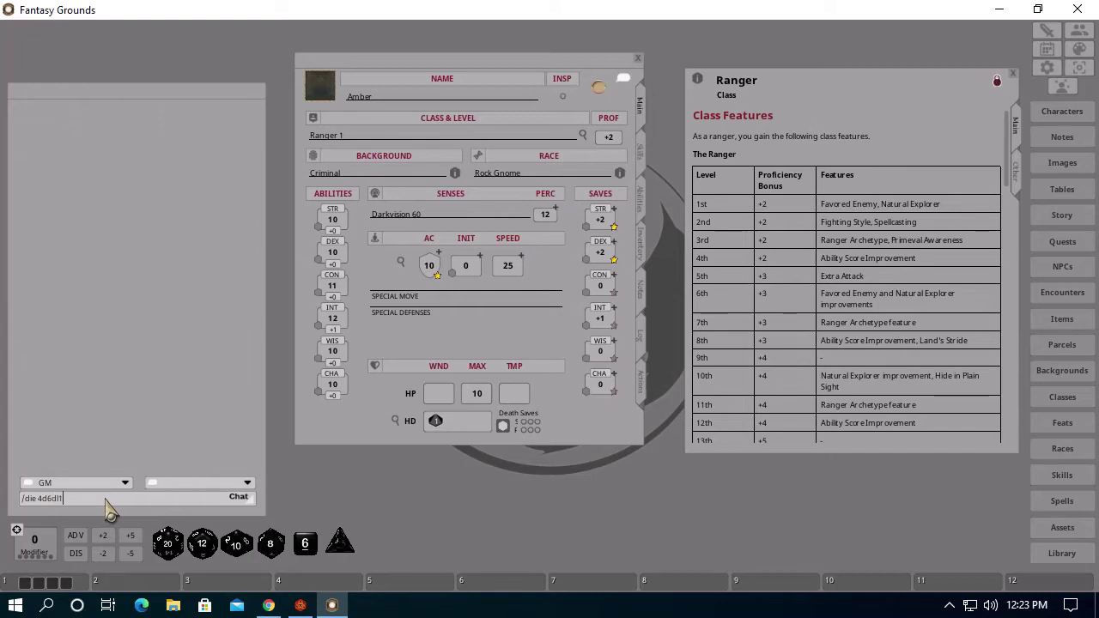
drag(37, 510, 48, 584)
click(47, 583)
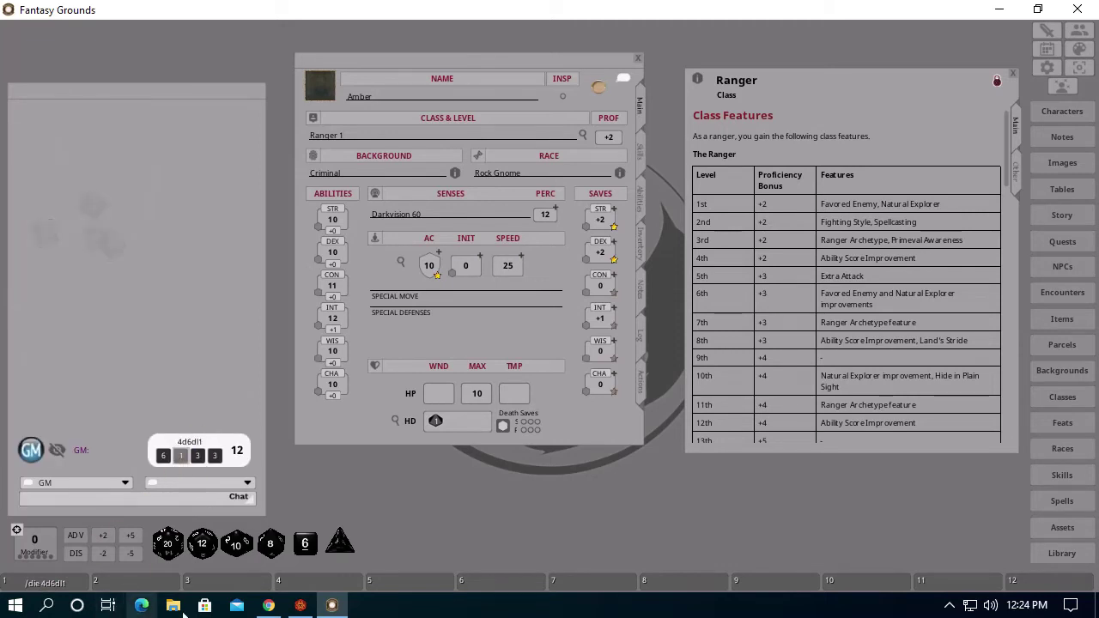
click(47, 584)
click(48, 586)
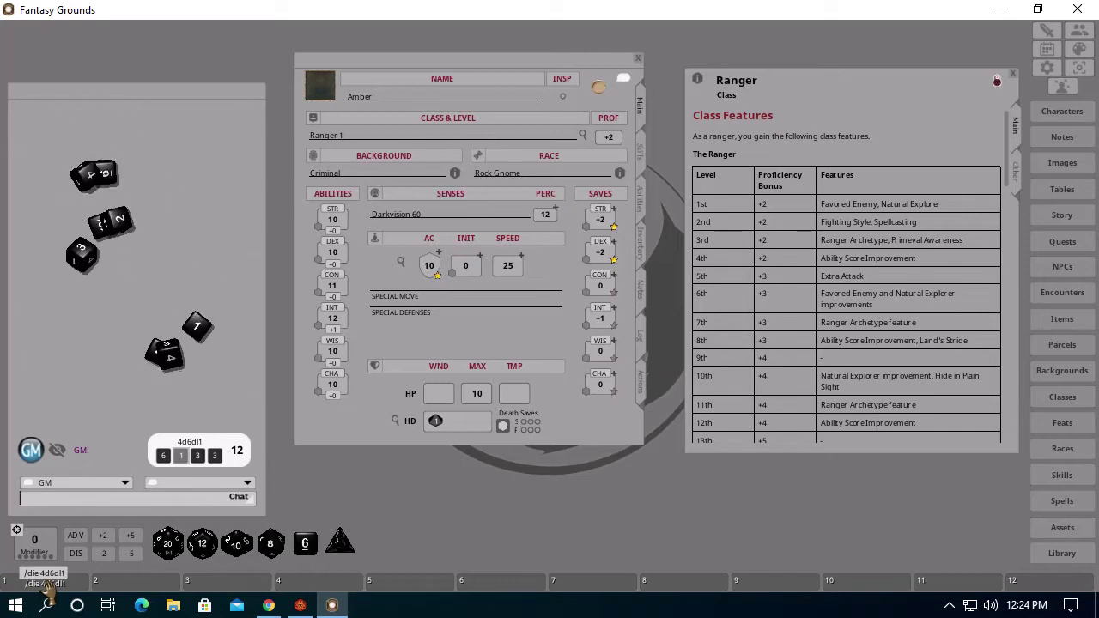
click(47, 584)
click(47, 584)
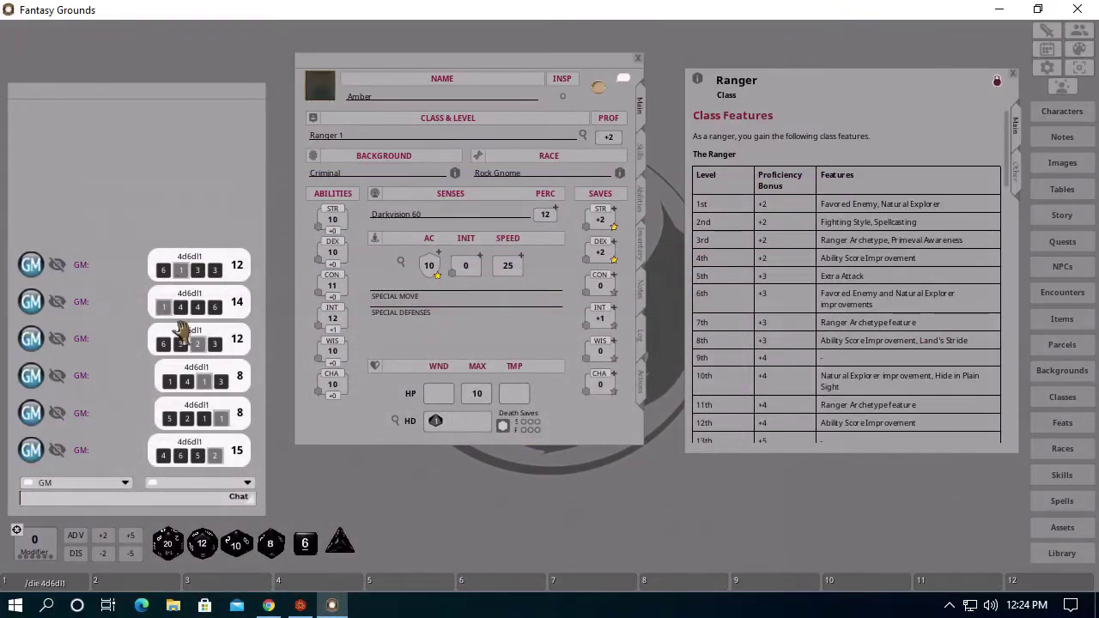
Set the ability scores to Strength 12, Dexterity 15, Constitution 9, Intelligence 10, Wisdom 14 and Charisma 12
click(332, 253)
text(125)
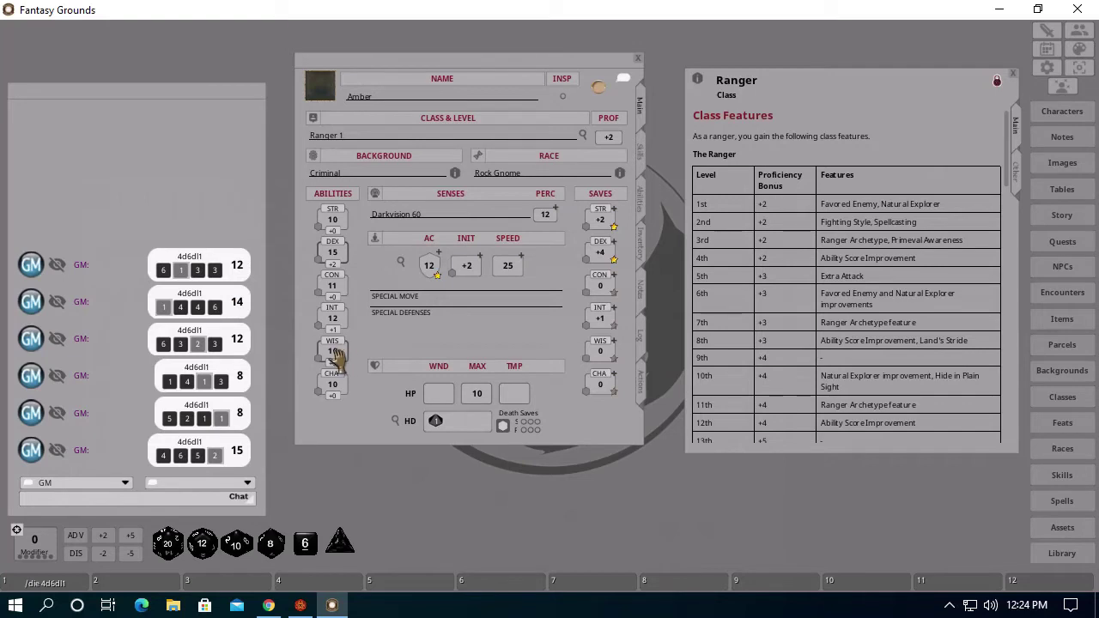
text(4)
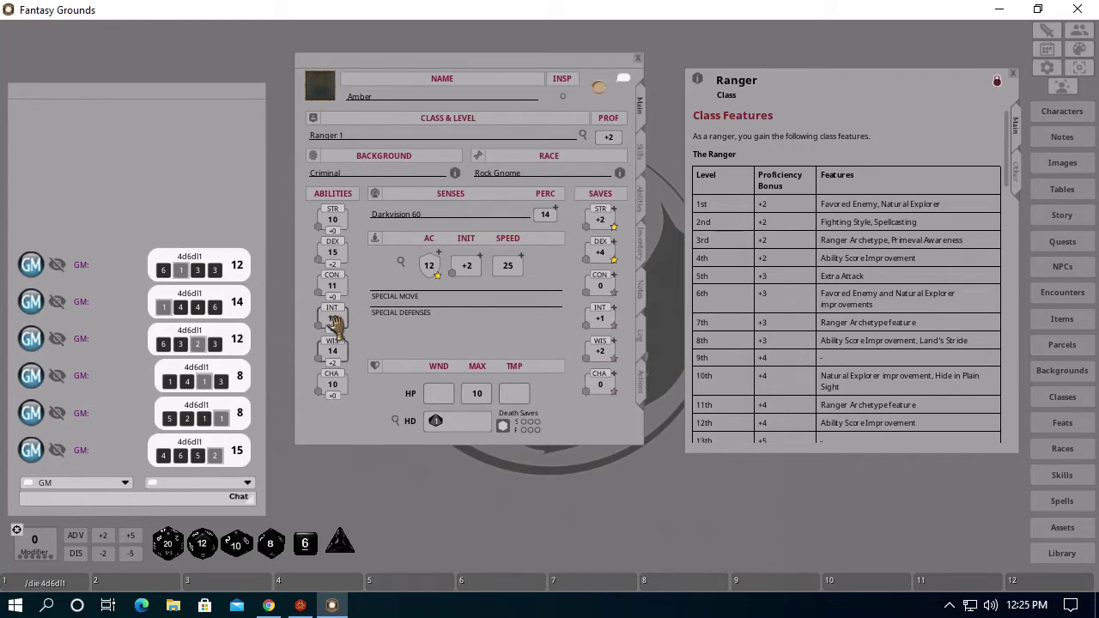
drag(337, 319, 338, 321)
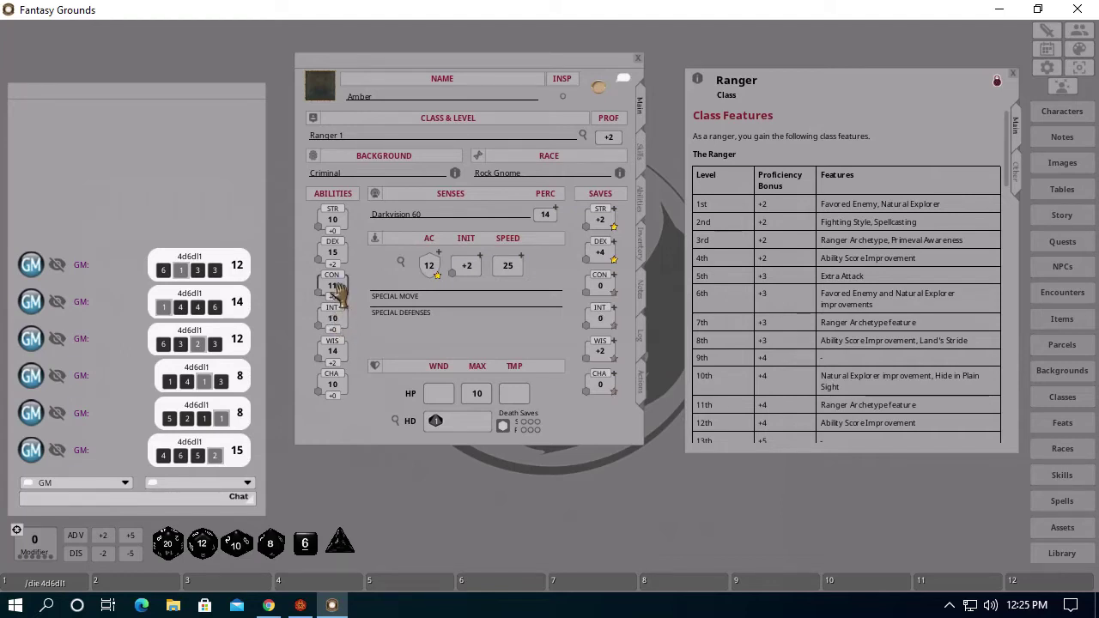
scroll(339, 292, down, 2)
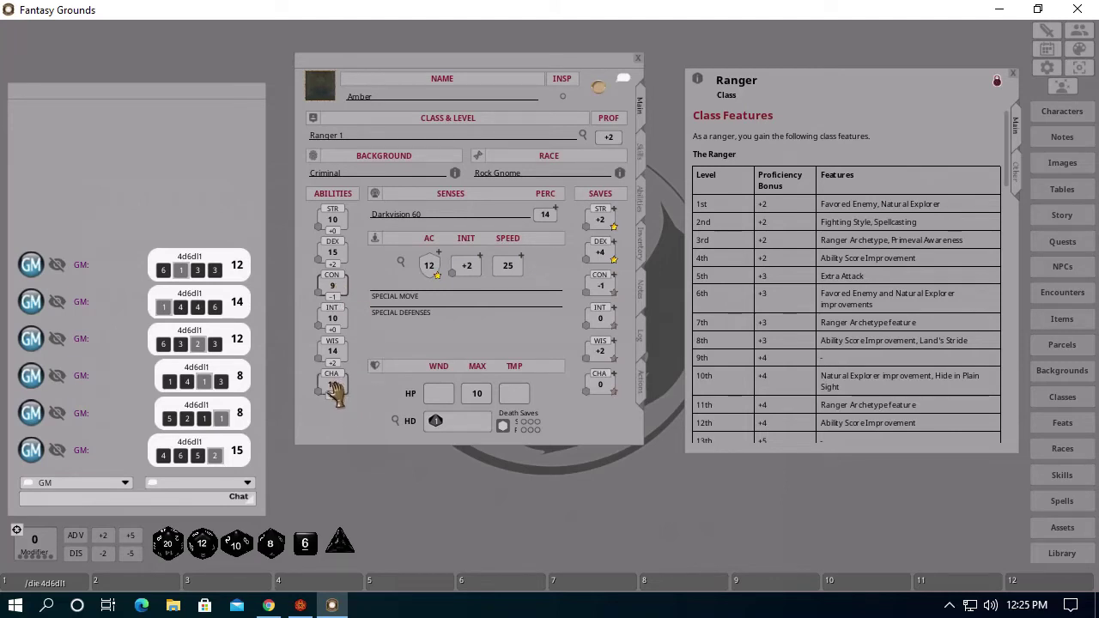
scroll(338, 388, up, 2)
scroll(333, 221, down, 8)
scroll(333, 222, up, 11)
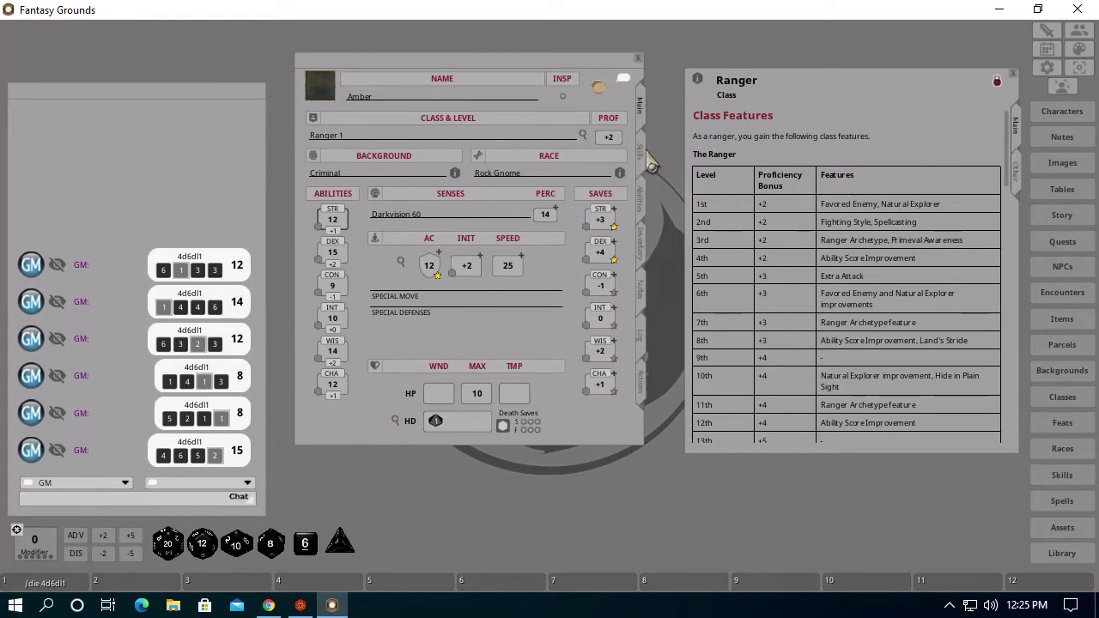
Examine the Ranger entry's proficiencies, skill choices, starting equipment options and class features
scroll(896, 258, down, 10)
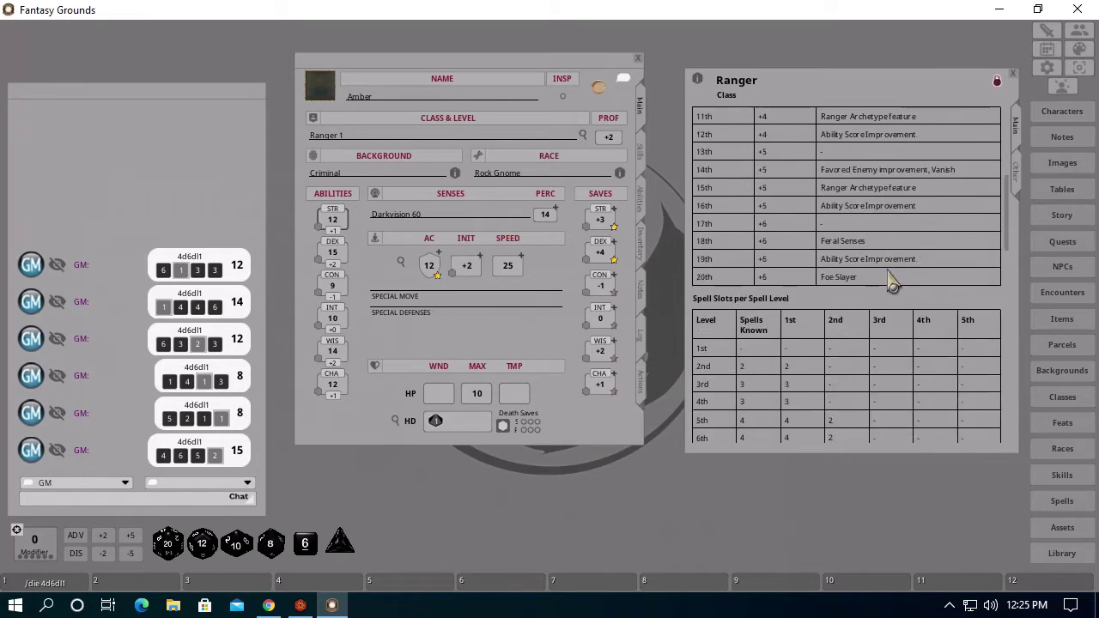
scroll(889, 292, down, 12)
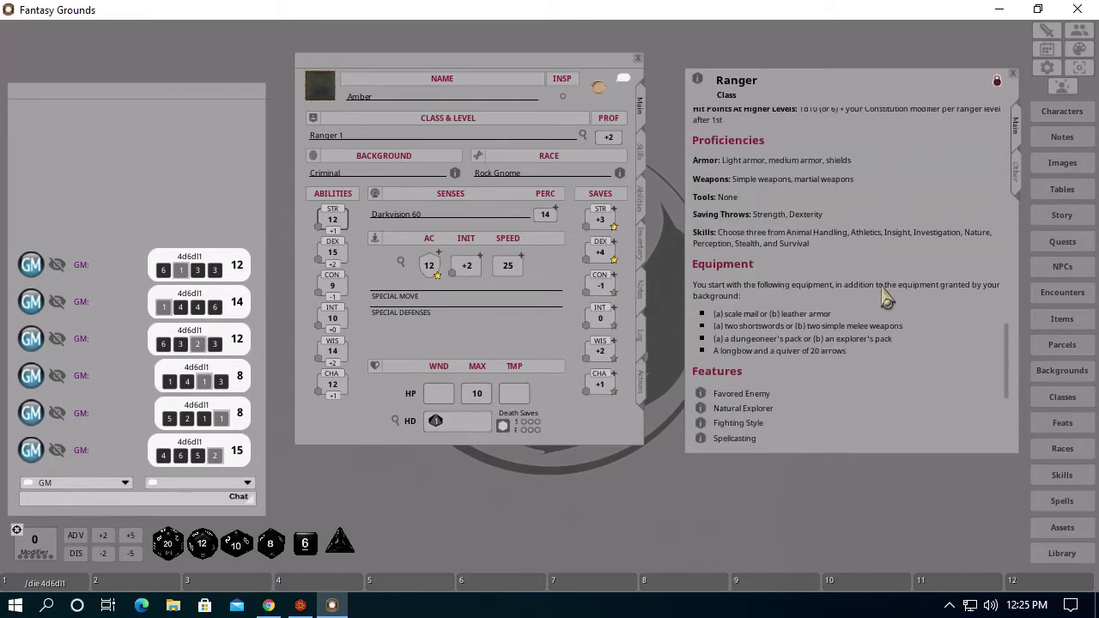
scroll(884, 296, up, 3)
scroll(884, 296, down, 1)
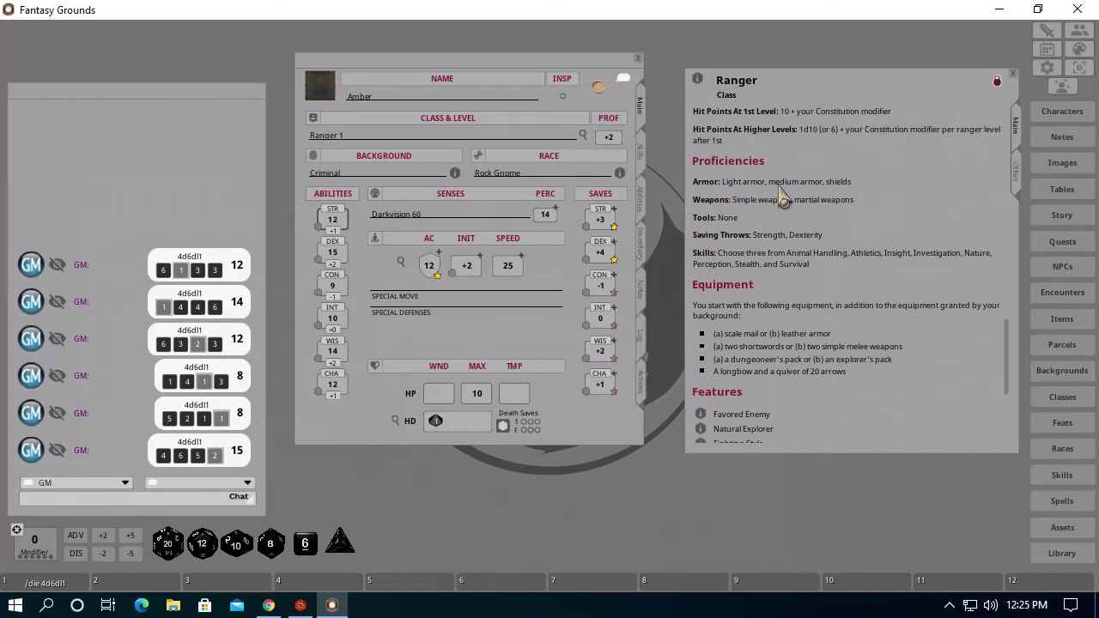
scroll(797, 331, down, 4)
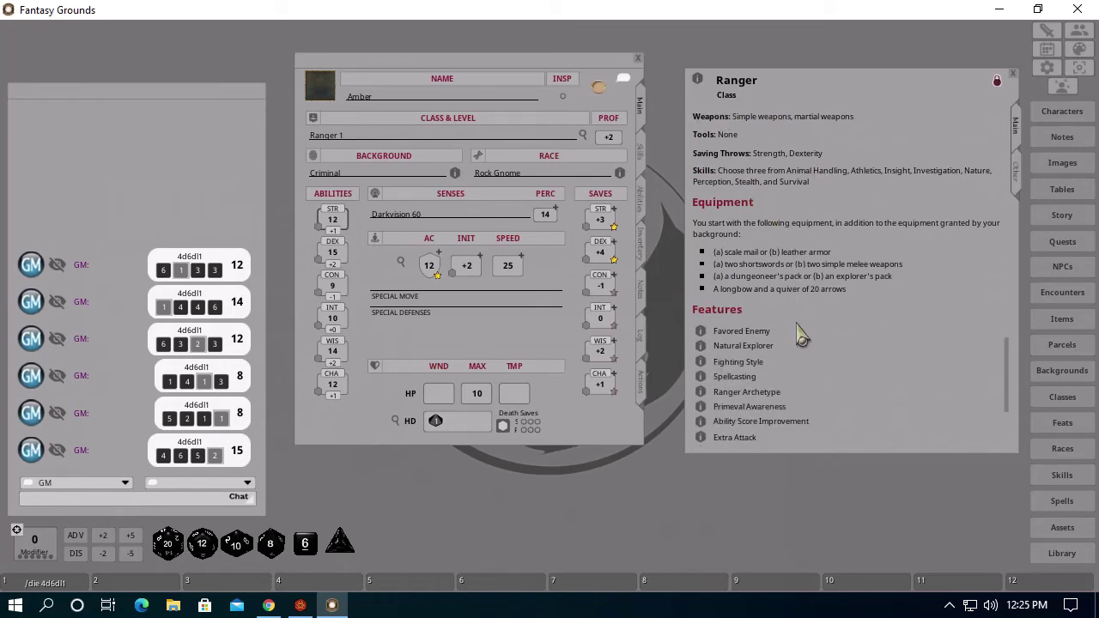
scroll(797, 335, down, 3)
scroll(798, 335, down, 3)
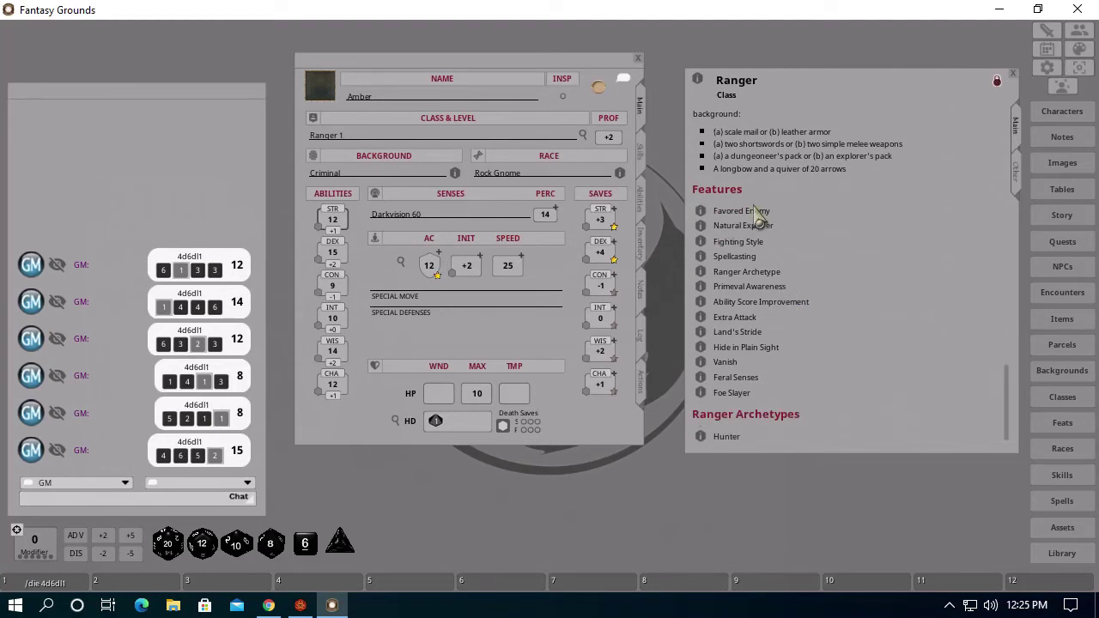
scroll(820, 377, up, 2)
scroll(822, 374, up, 5)
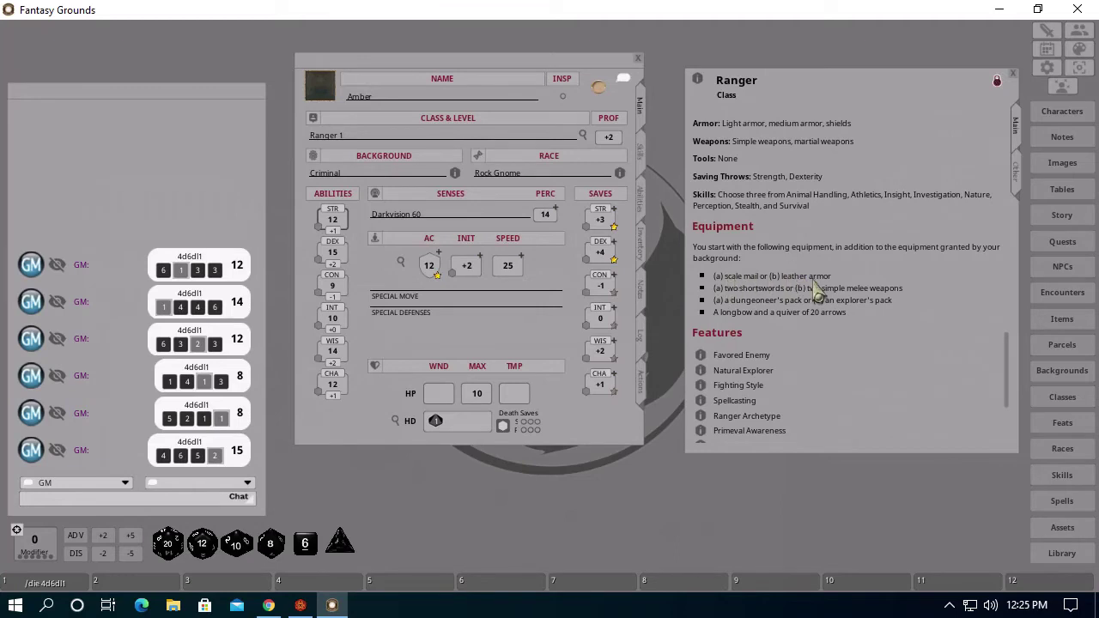
Show the character's inventory, place the item list over the Ranger entry, and search the items for "scale"
click(641, 254)
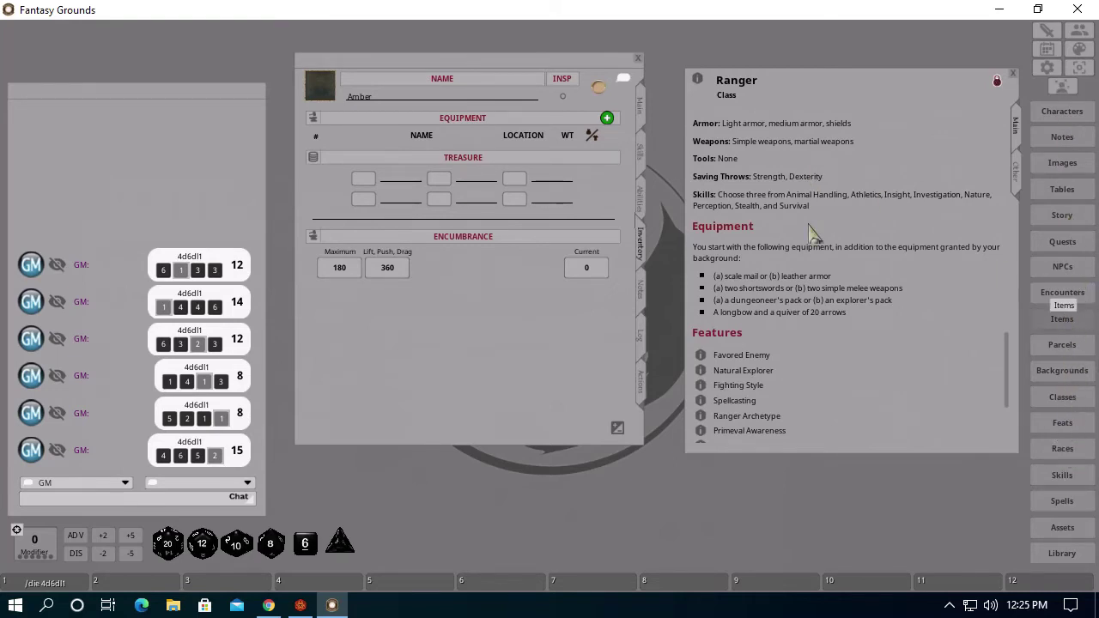
click(1062, 318)
drag(546, 168, 825, 242)
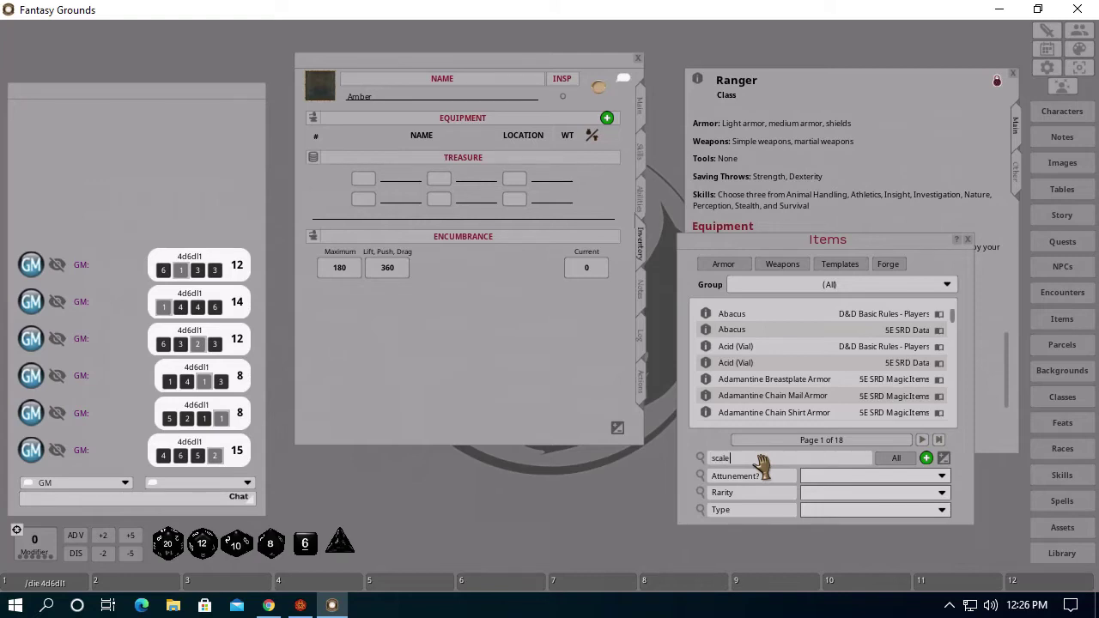
key(Return)
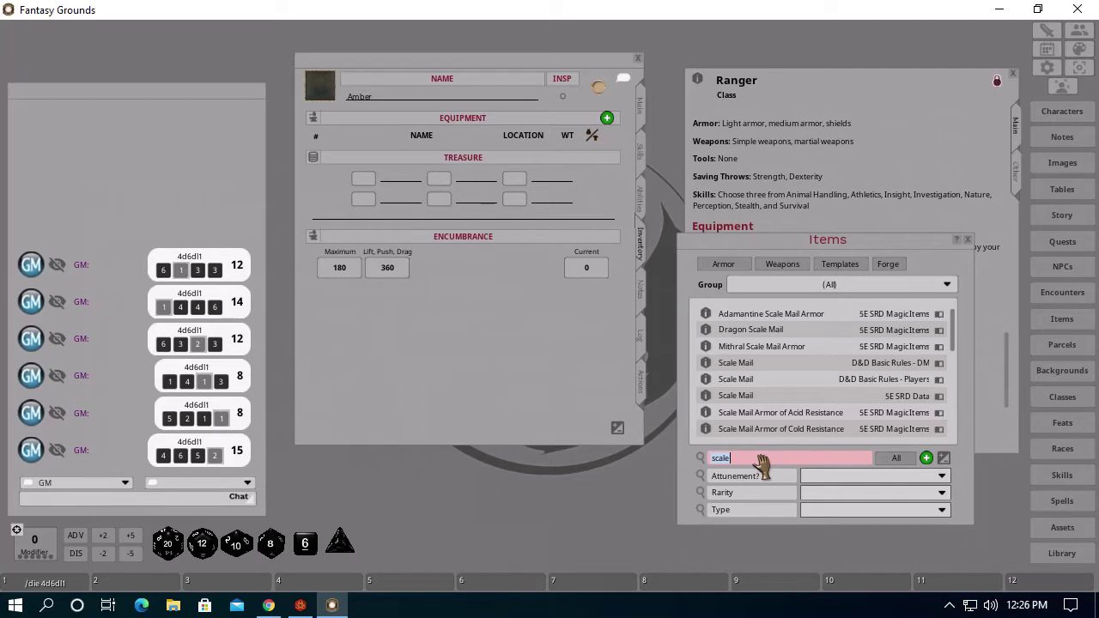
Search the item list for "leather" and add the plain Leather armor to the character's equipment
key(BackSpace)
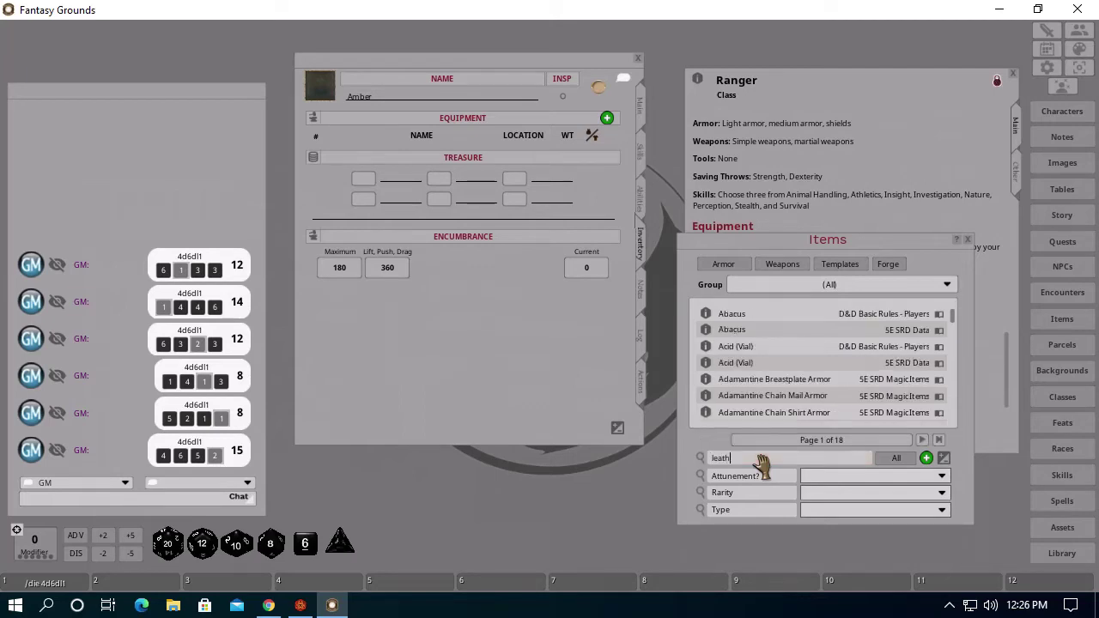
text(leather)
key(Return)
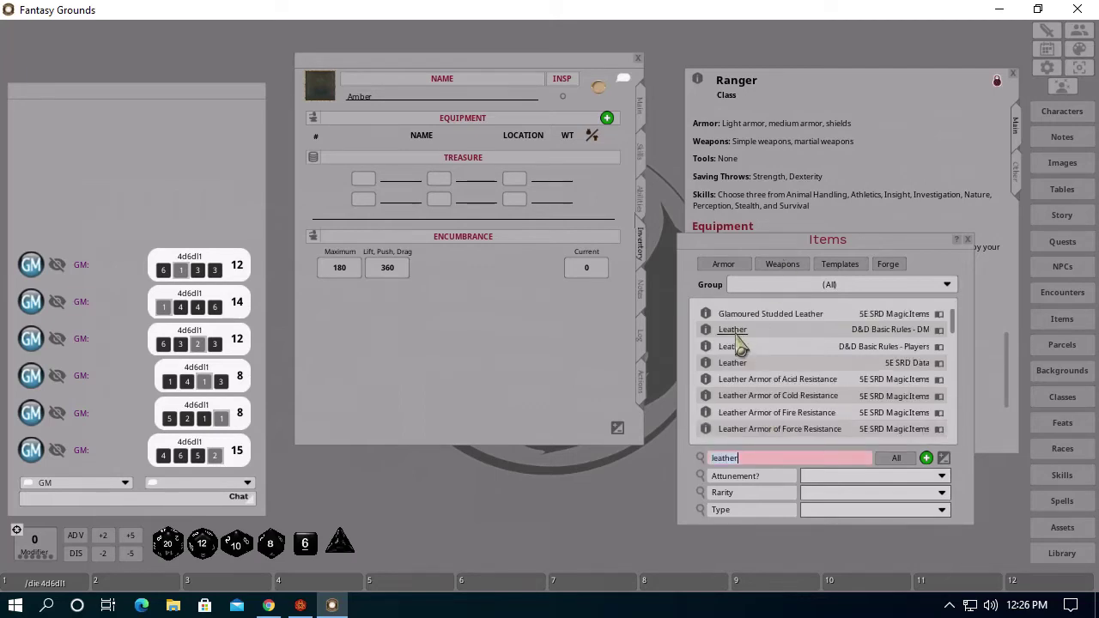
drag(731, 368, 353, 198)
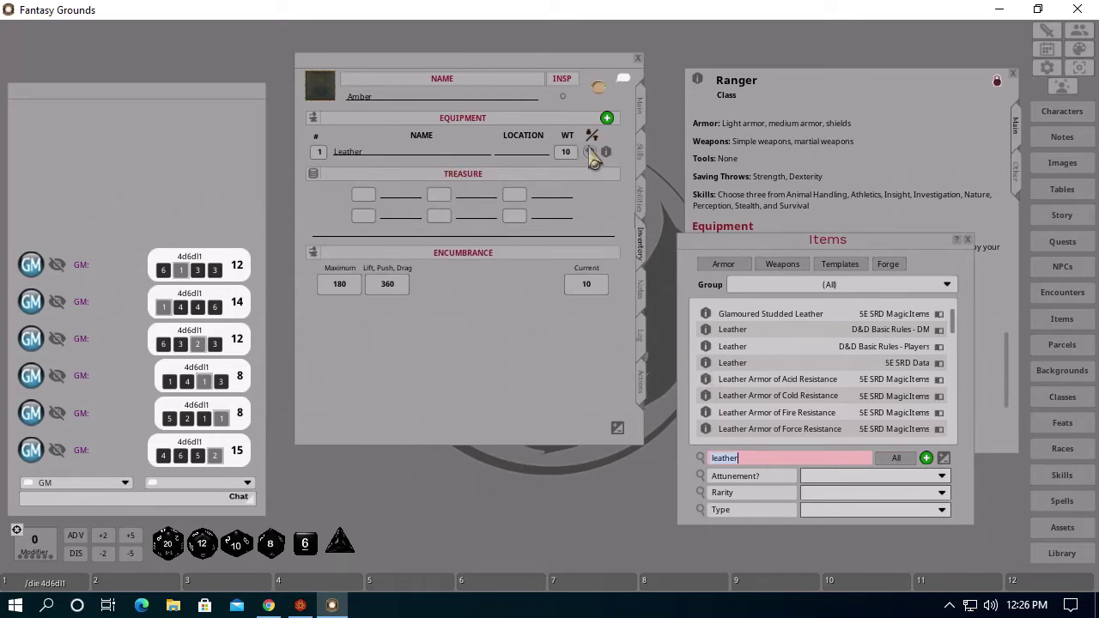
Check the armor class and actions on the character sheet, and open the Leather armor's details from the inventory
click(641, 107)
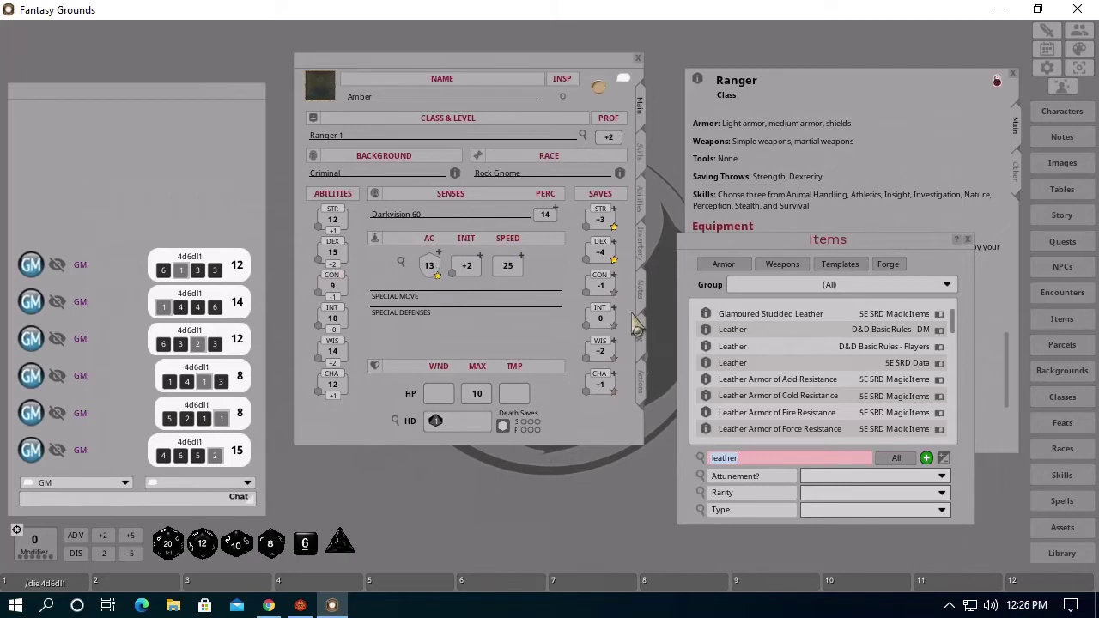
click(641, 386)
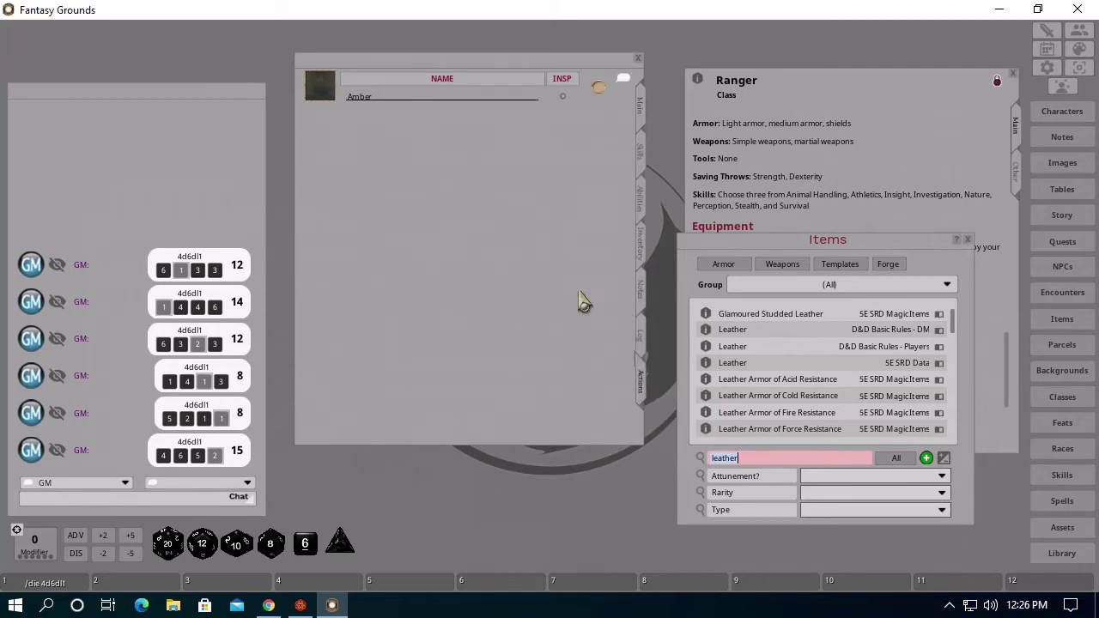
click(643, 258)
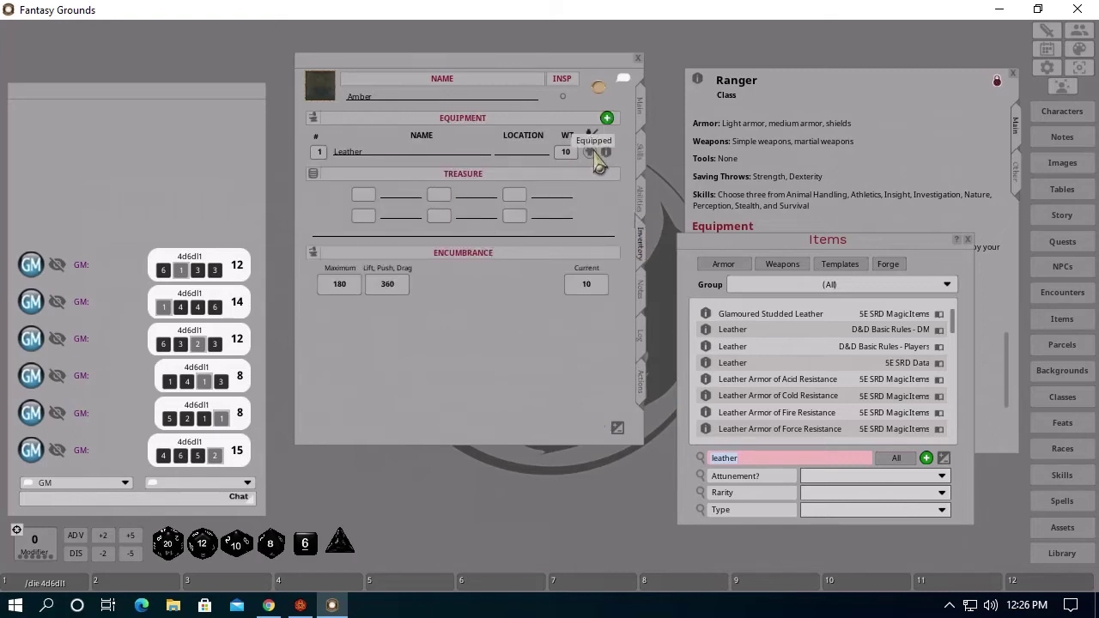
click(605, 152)
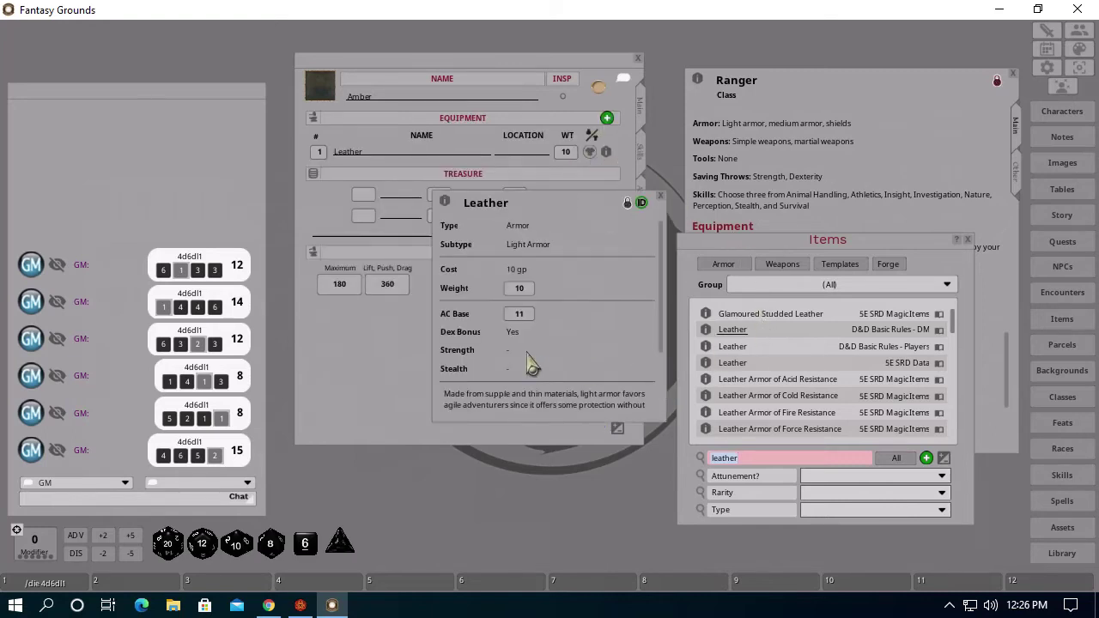
Close the Leather armor details and move the Items window clear of the Ranger class's starting equipment list
click(661, 199)
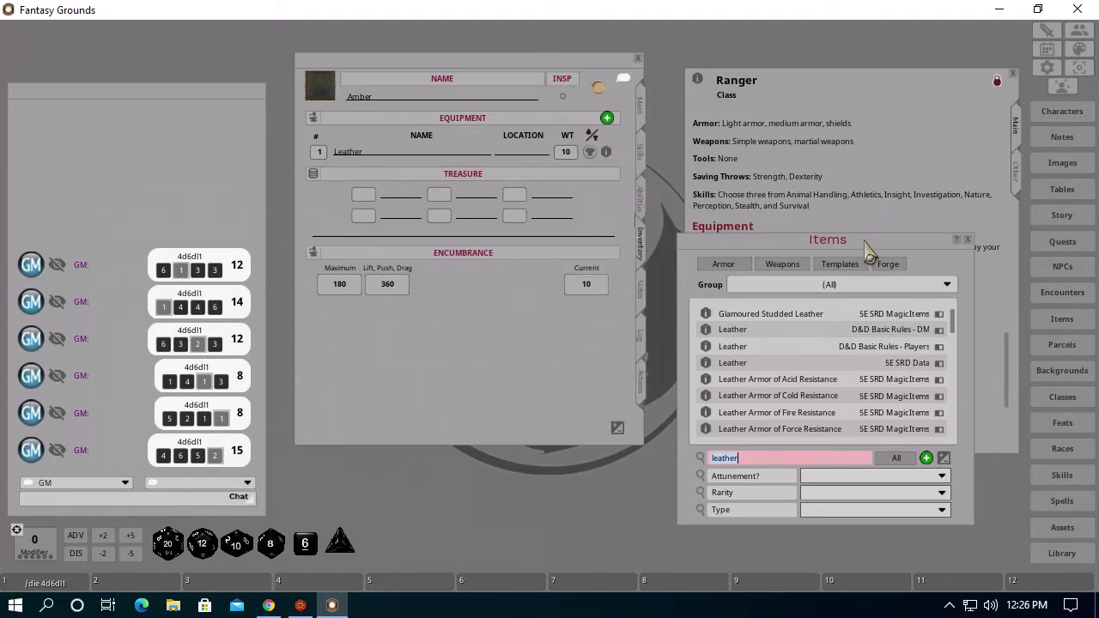
drag(872, 243, 558, 269)
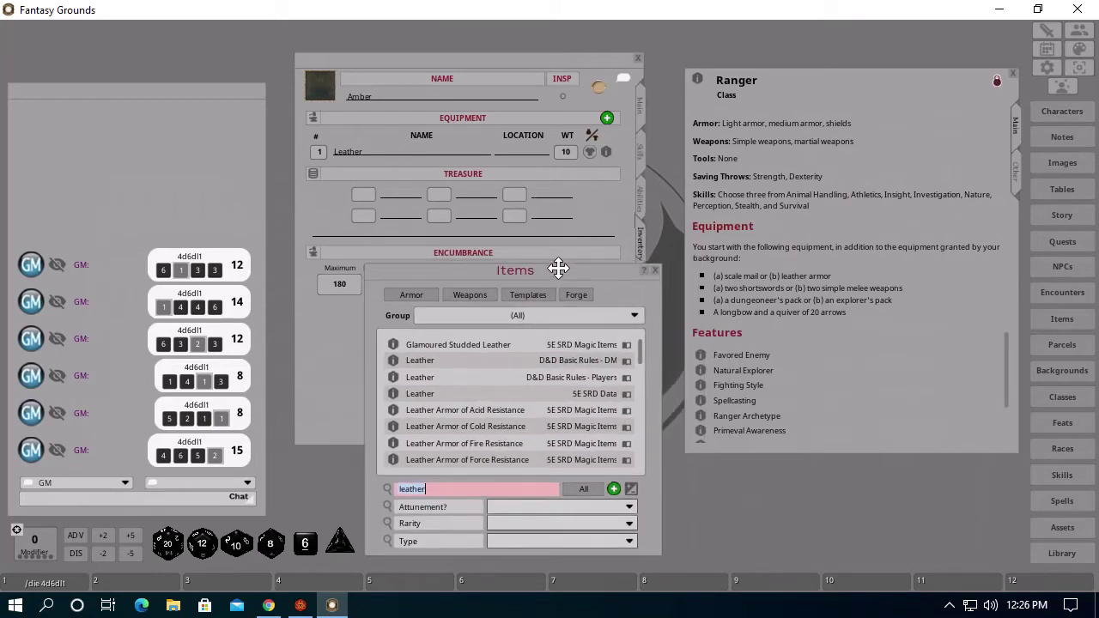
drag(558, 268, 790, 273)
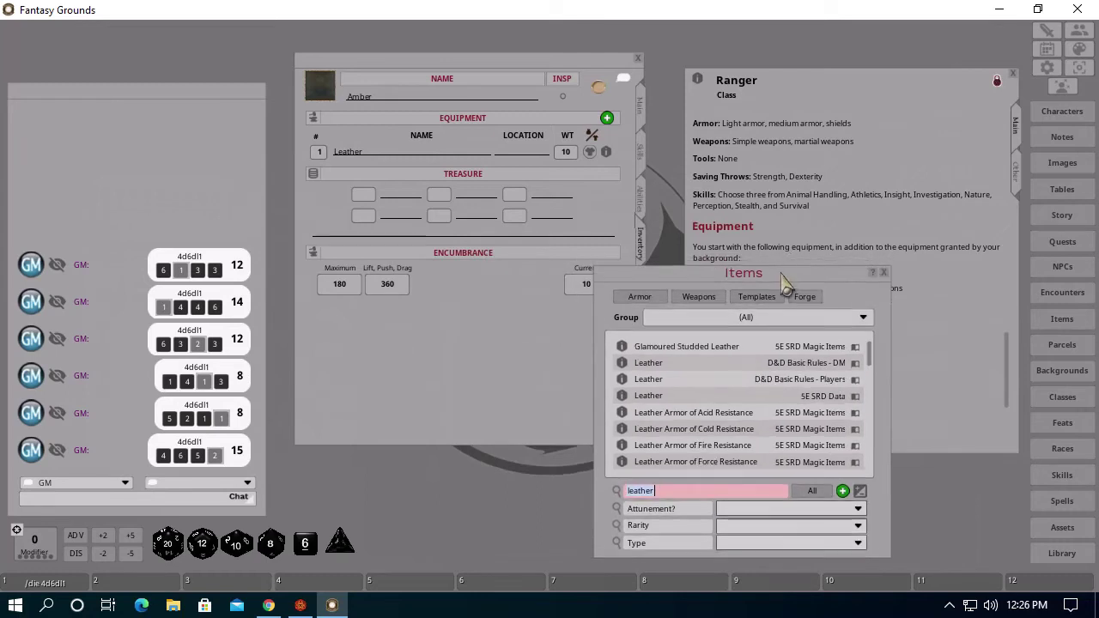
Find the plain Shortsword in the Weapons table and add two of them to the character's inventory
click(688, 492)
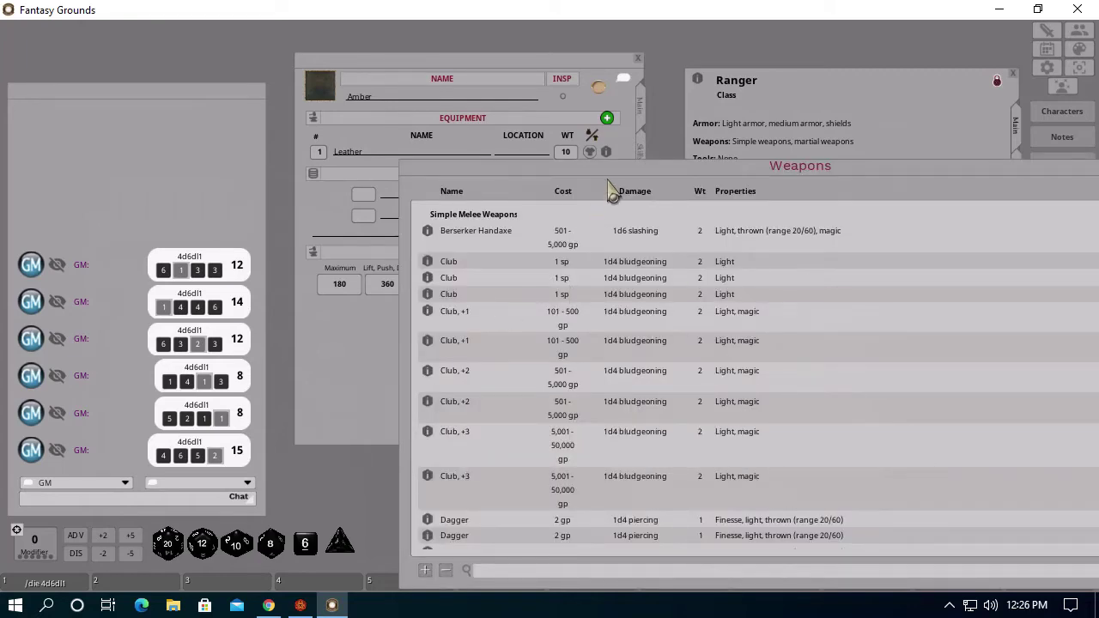
scroll(694, 347, down, 6)
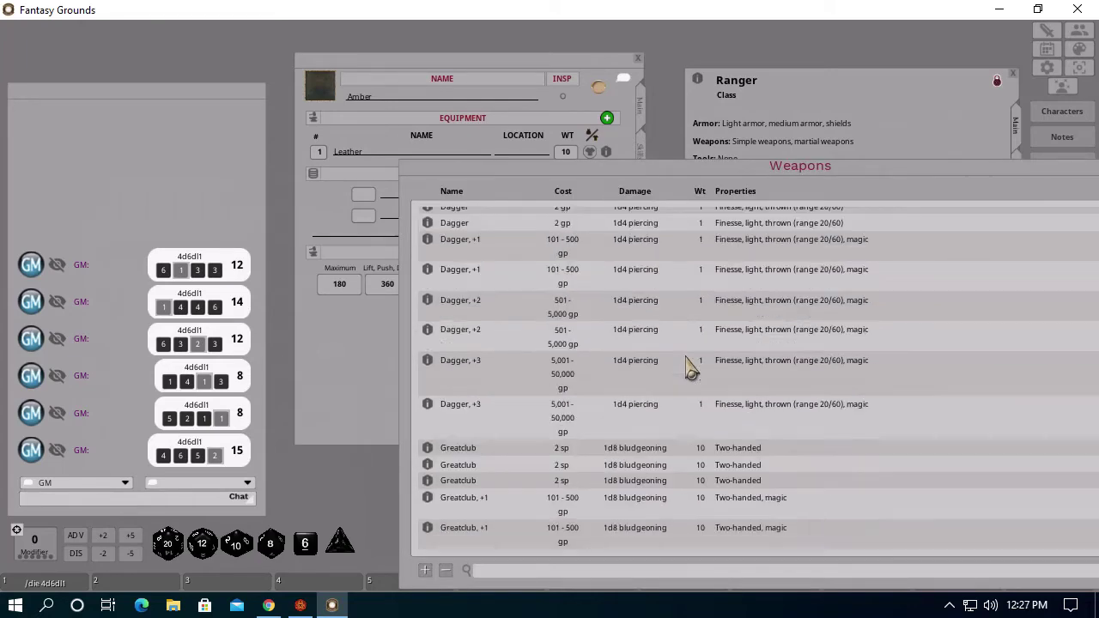
scroll(691, 369, down, 6)
scroll(690, 377, down, 6)
scroll(689, 388, down, 4)
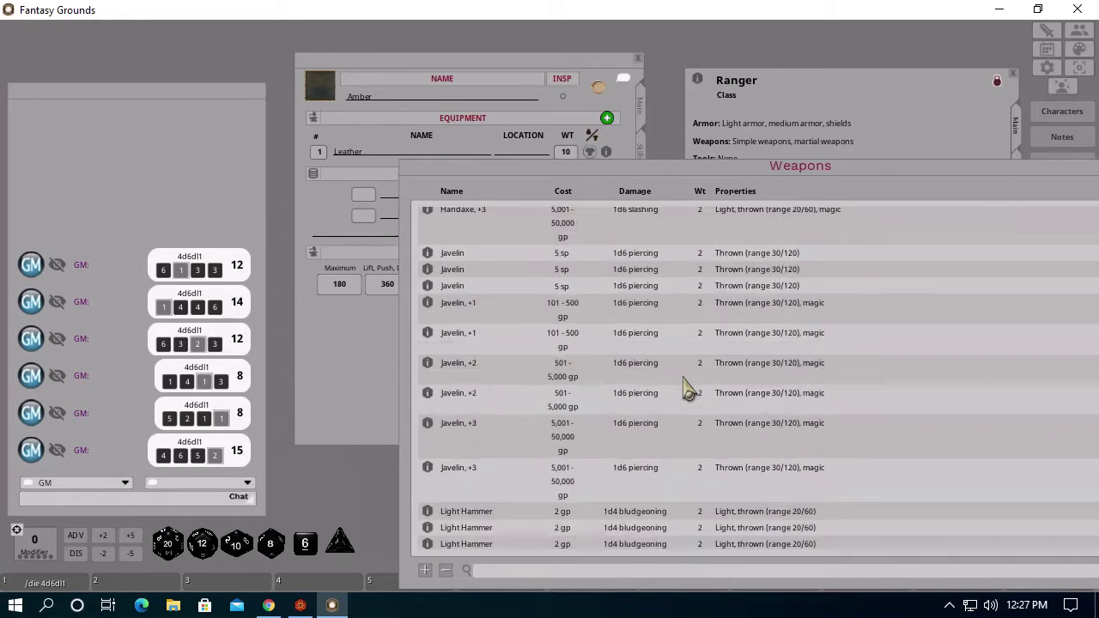
scroll(688, 388, down, 10)
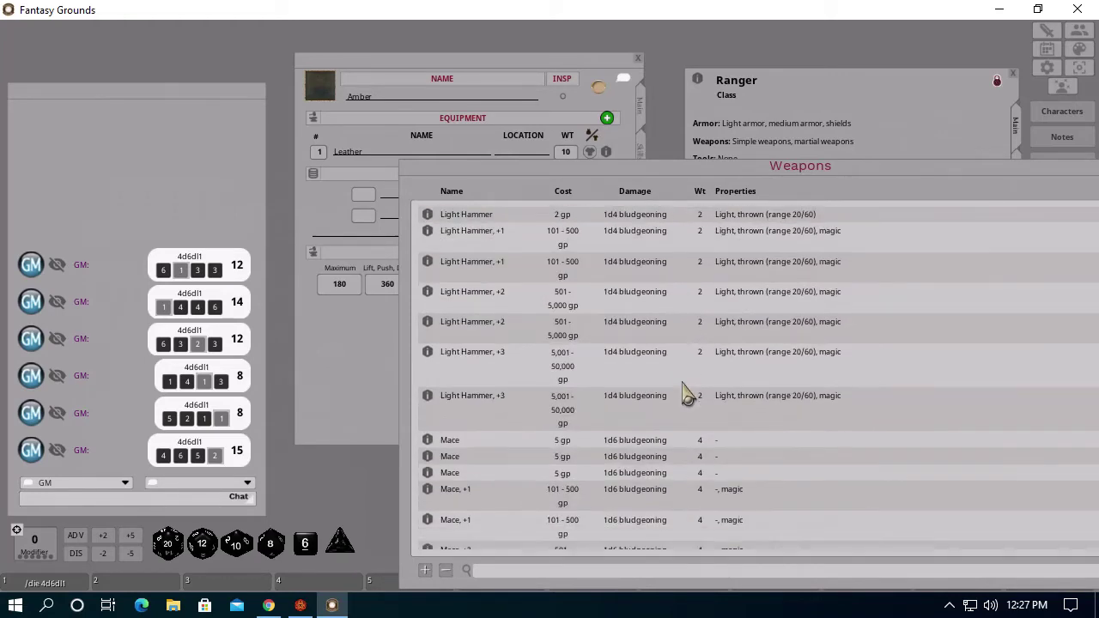
scroll(684, 397, down, 10)
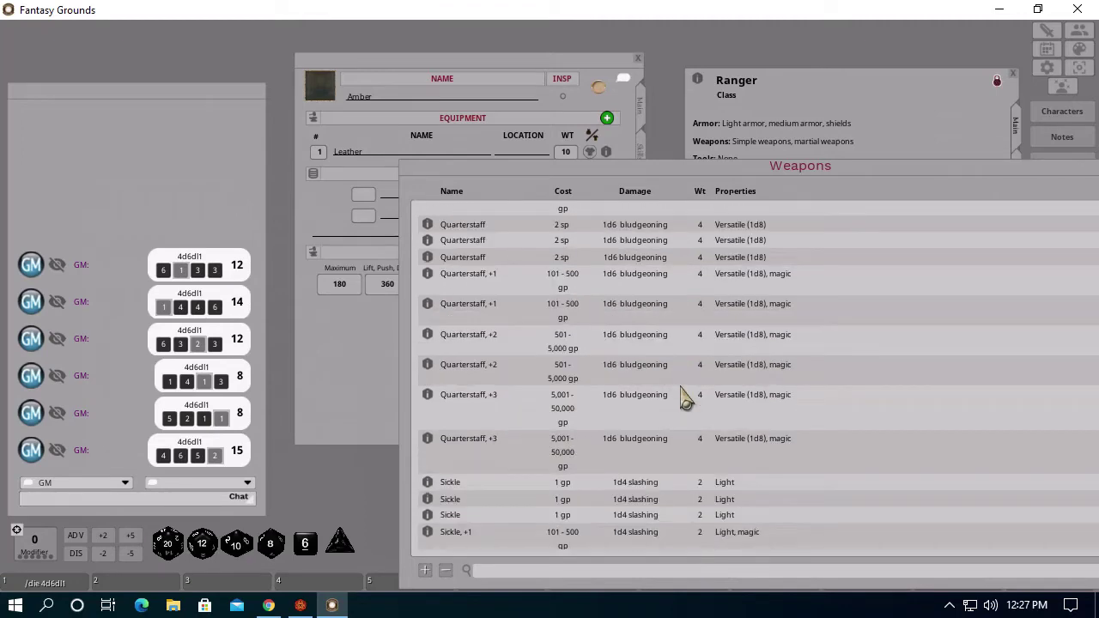
scroll(684, 397, down, 5)
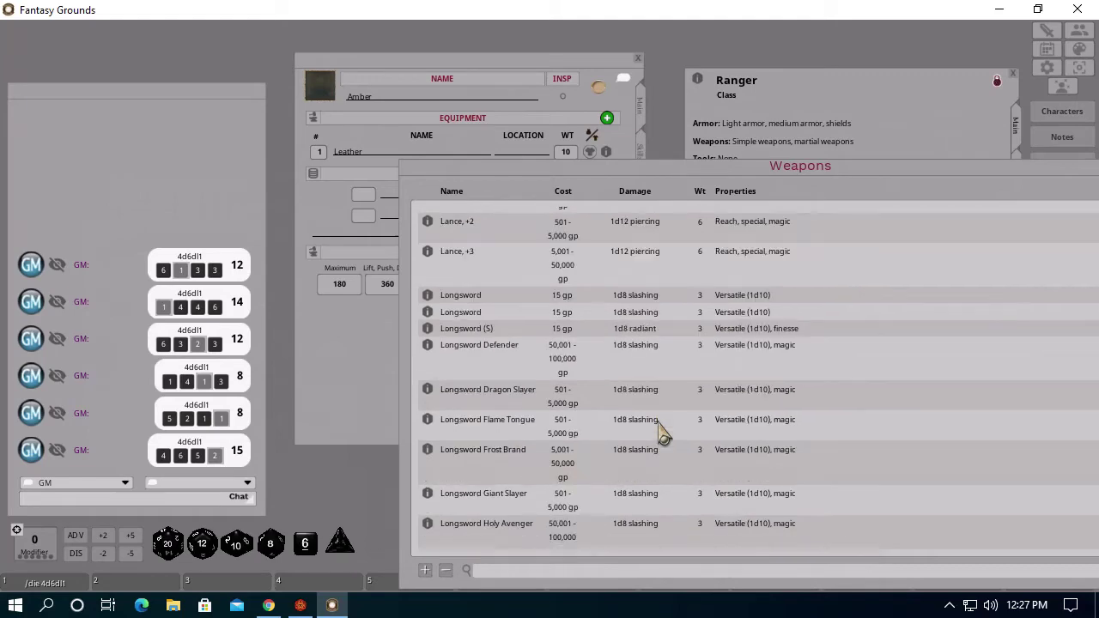
scroll(661, 433, down, 10)
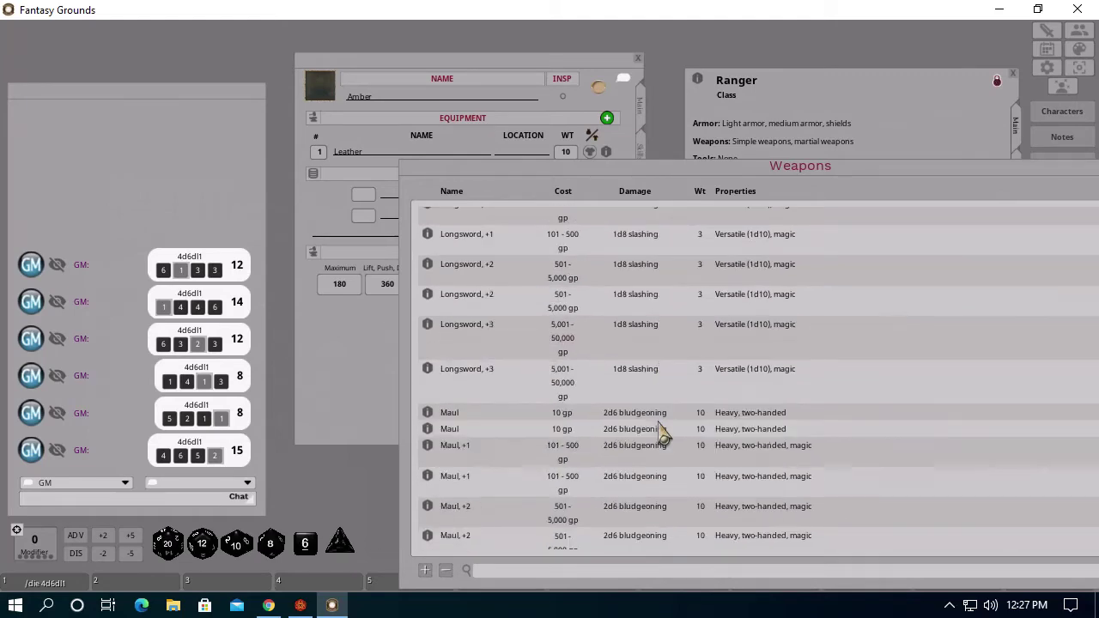
scroll(661, 433, down, 10)
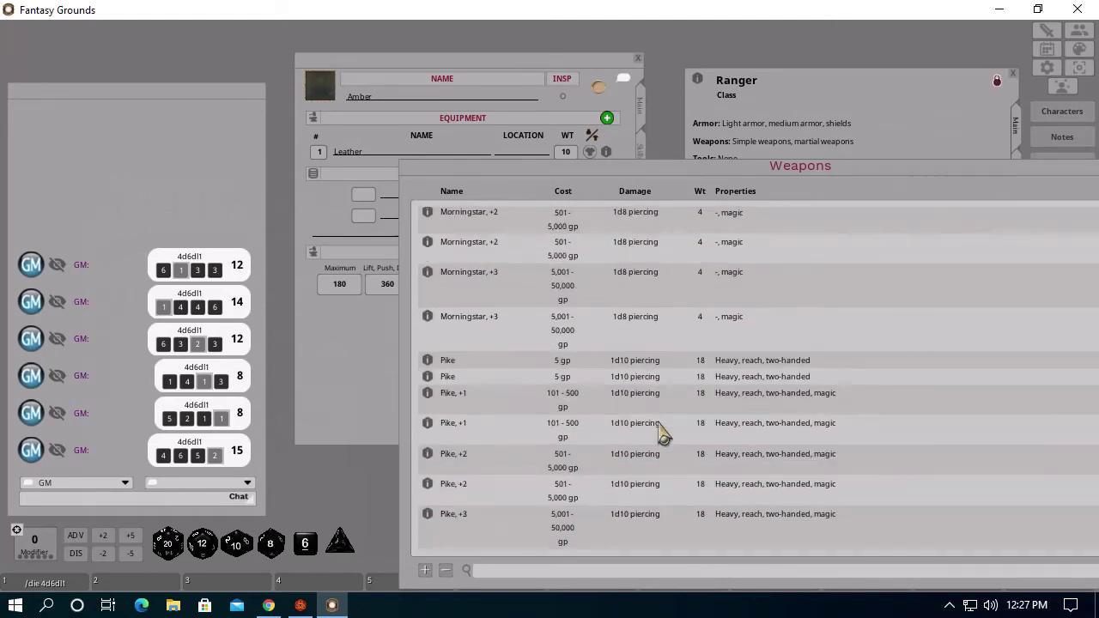
scroll(661, 433, down, 10)
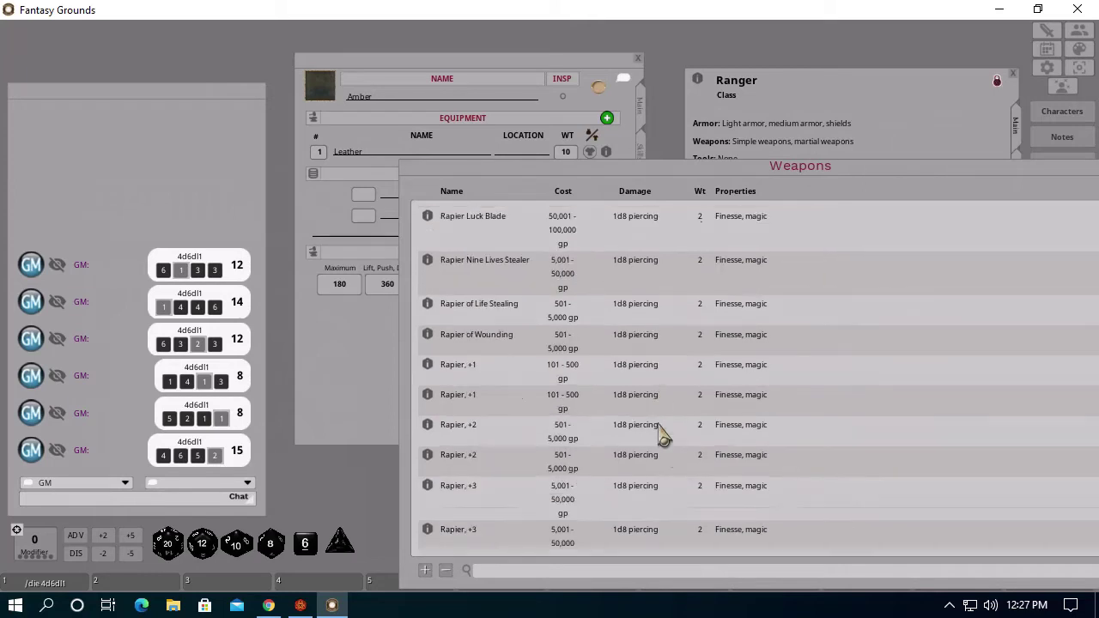
scroll(661, 436, down, 5)
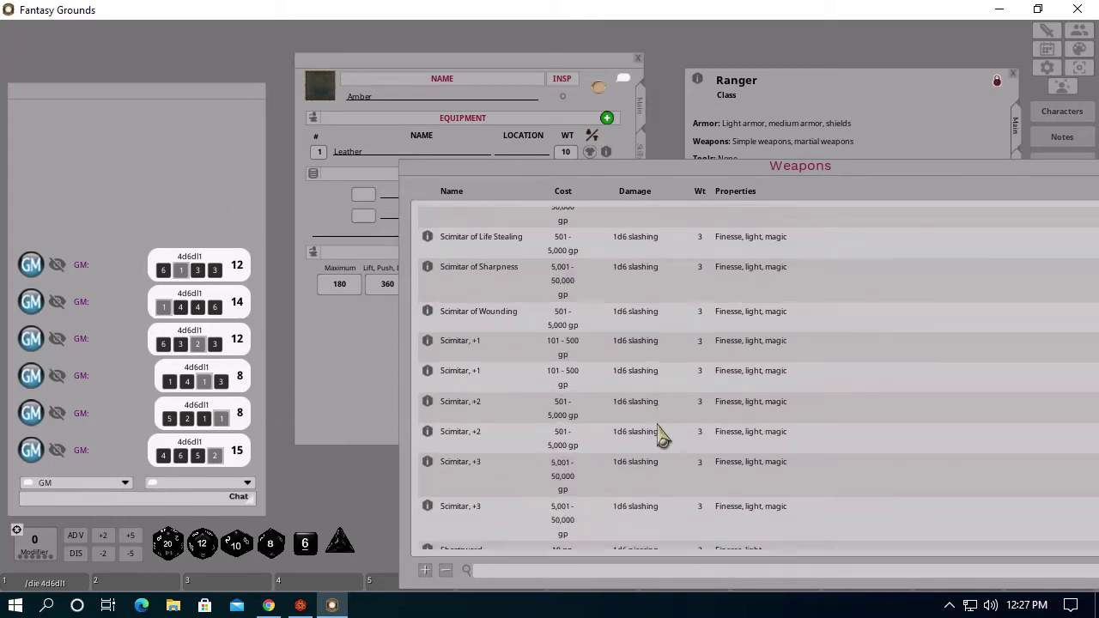
scroll(661, 436, down, 5)
scroll(657, 434, down, 2)
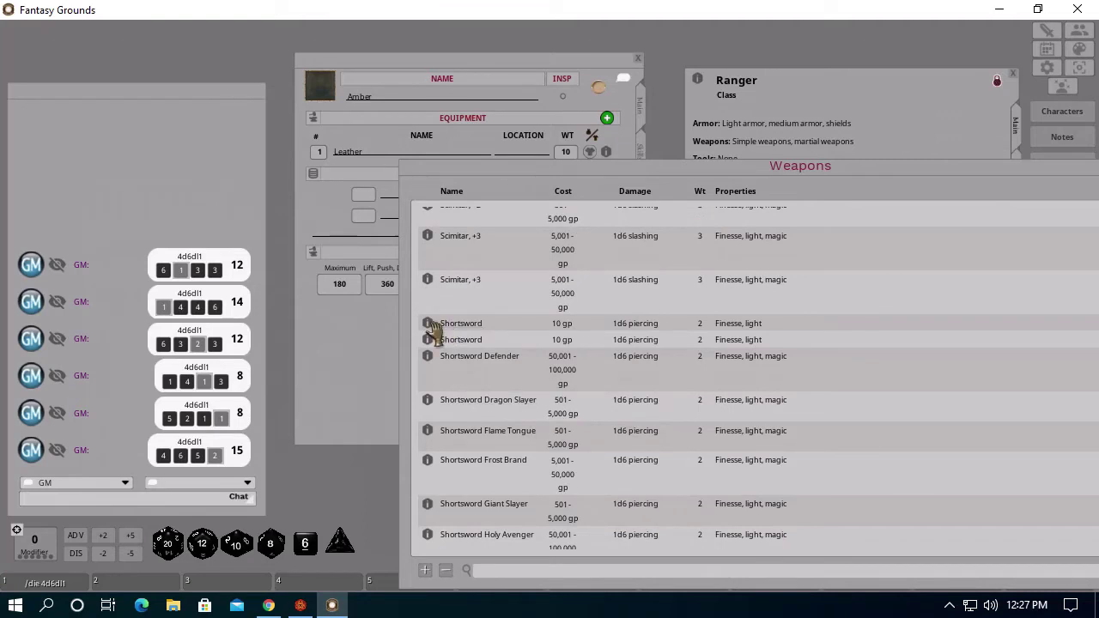
drag(433, 330, 546, 318)
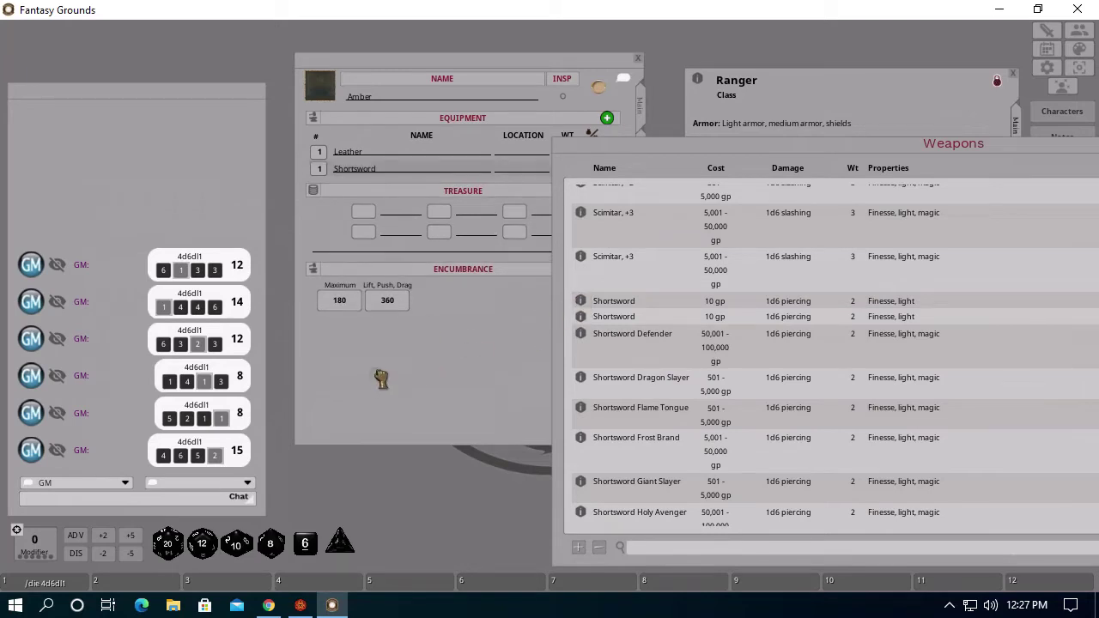
scroll(316, 172, up, 1)
Close the Weapons table and the Character Selection window
drag(987, 146, 678, 109)
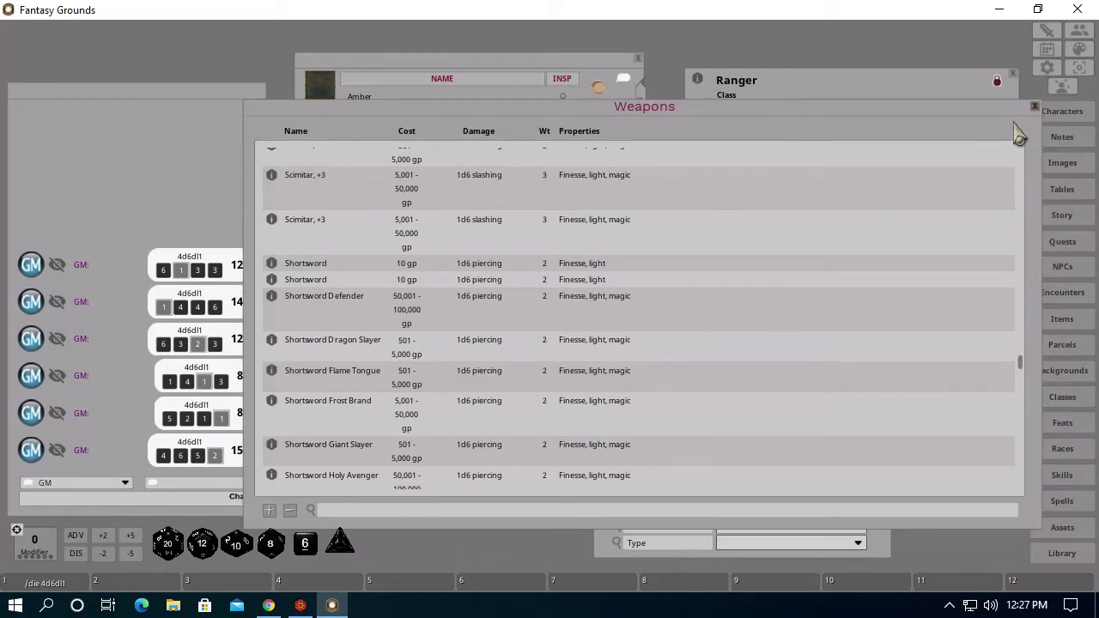
click(1035, 107)
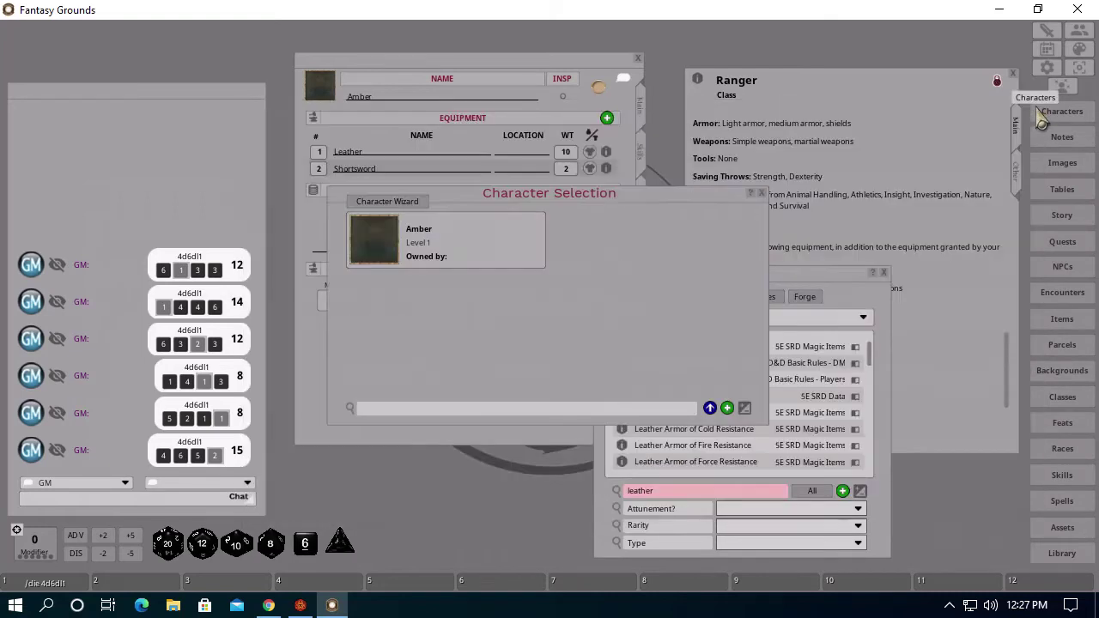
click(763, 193)
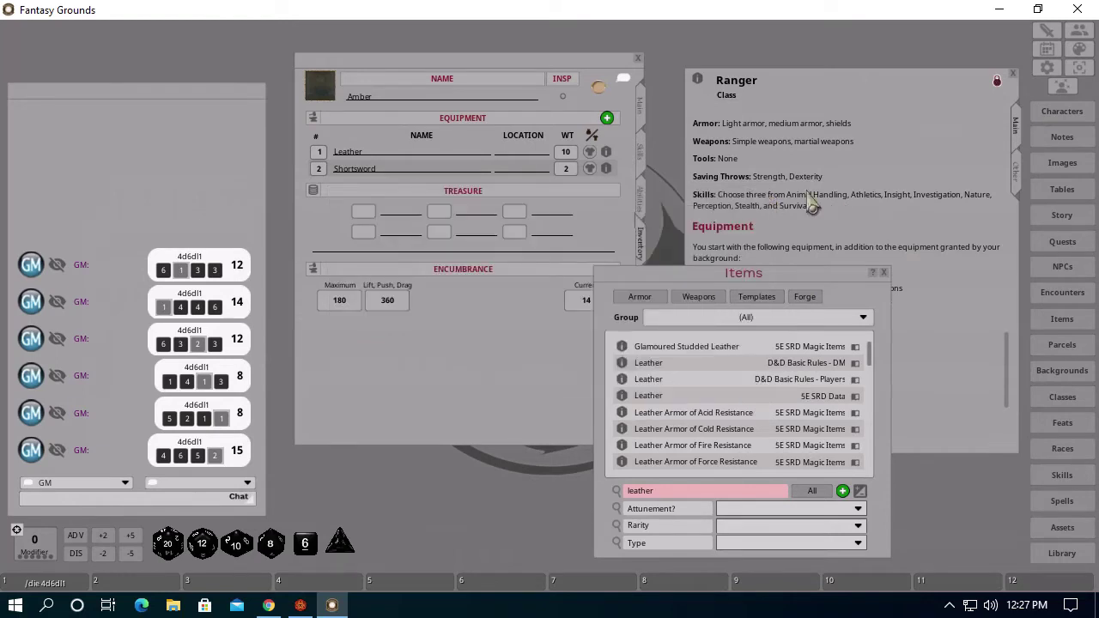
Check the Ranger's starting equipment, filter the items by "explorer" and add an Explorer's Pack to the character's inventory
click(869, 142)
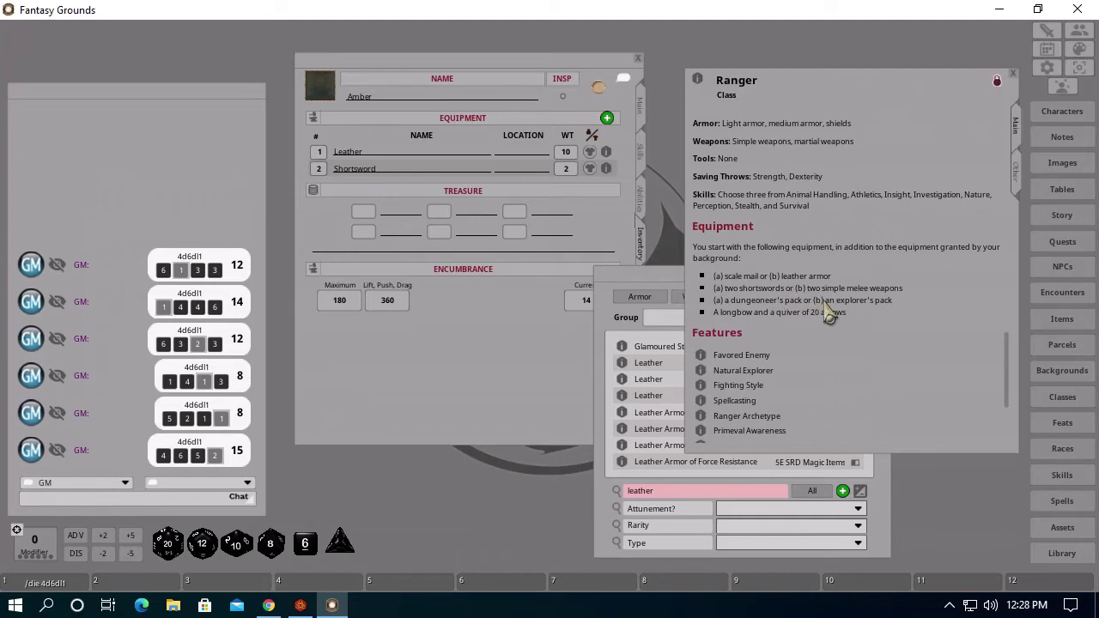
click(679, 491)
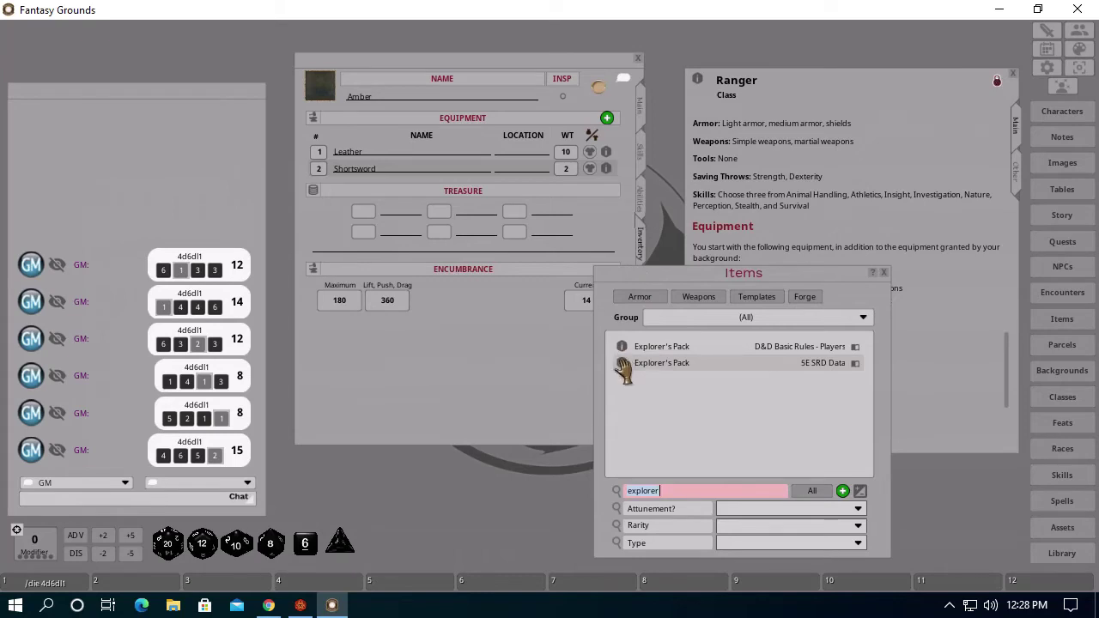
drag(622, 369, 484, 384)
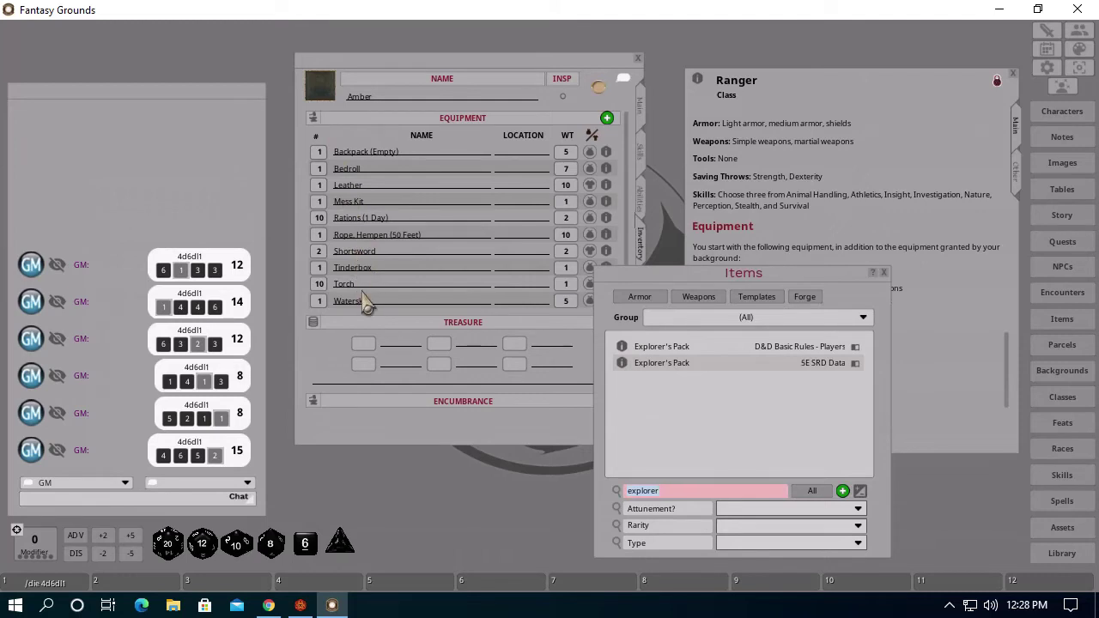
Find a plain Longbow and a plain Quiver in the item list and add one of each to the character's inventory
click(962, 326)
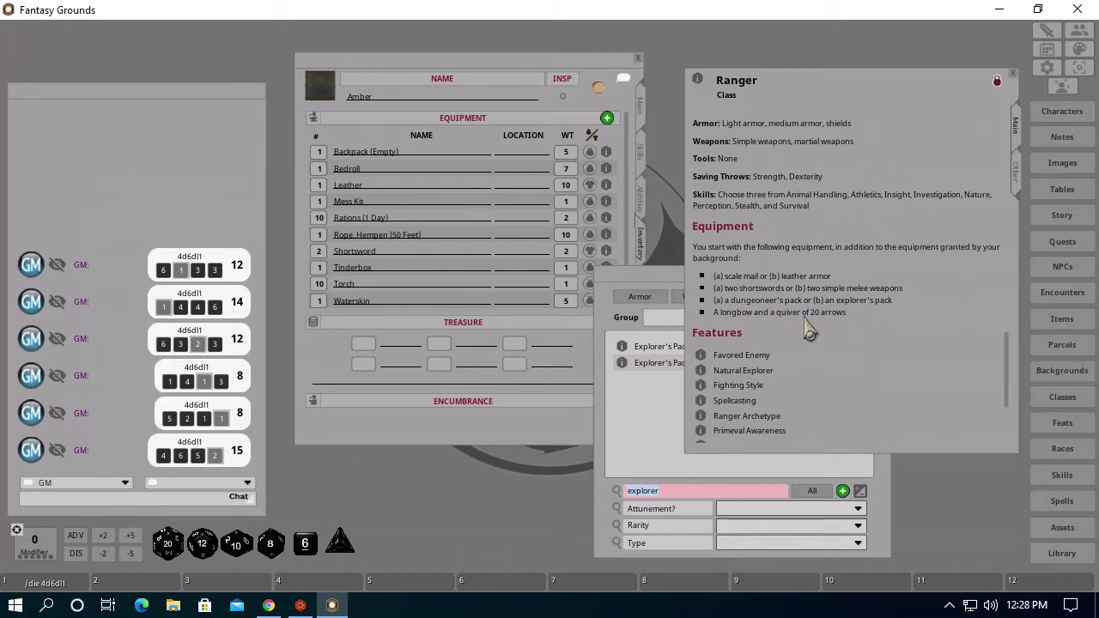
click(658, 453)
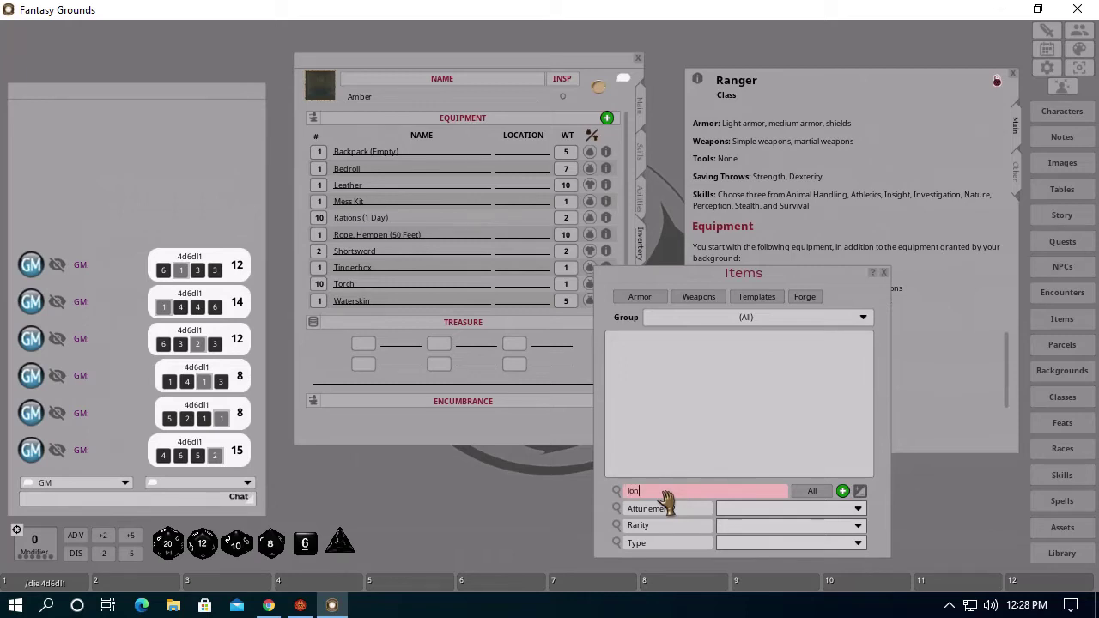
text(g)
drag(623, 368, 380, 237)
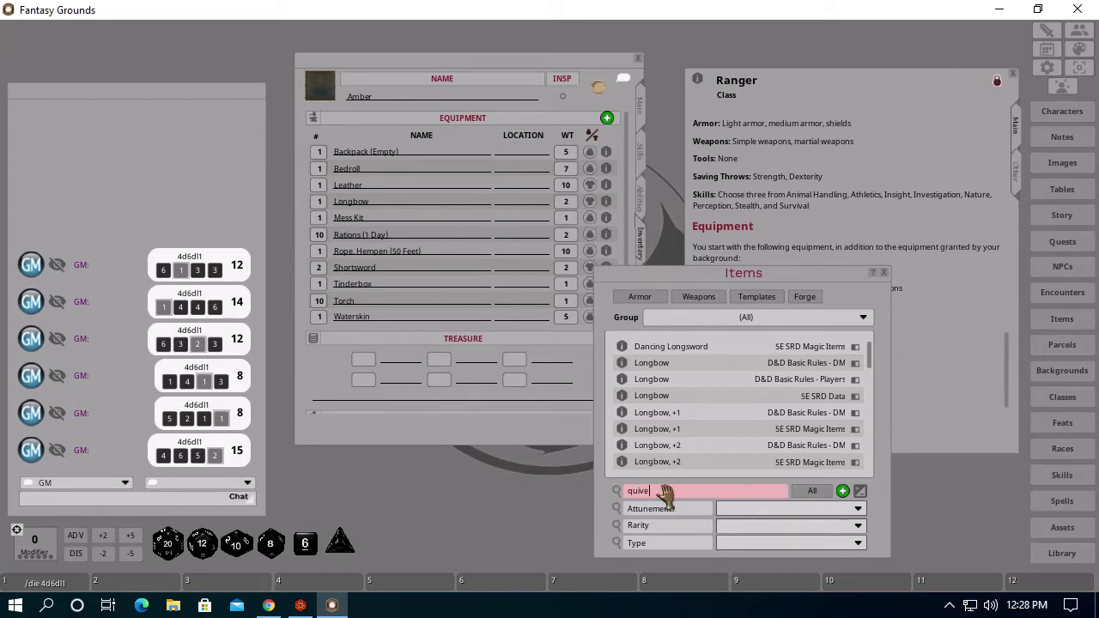
drag(640, 379, 421, 237)
Filter the items by "arro", add Arrows (20) to the character's inventory and close the Items window
click(652, 491)
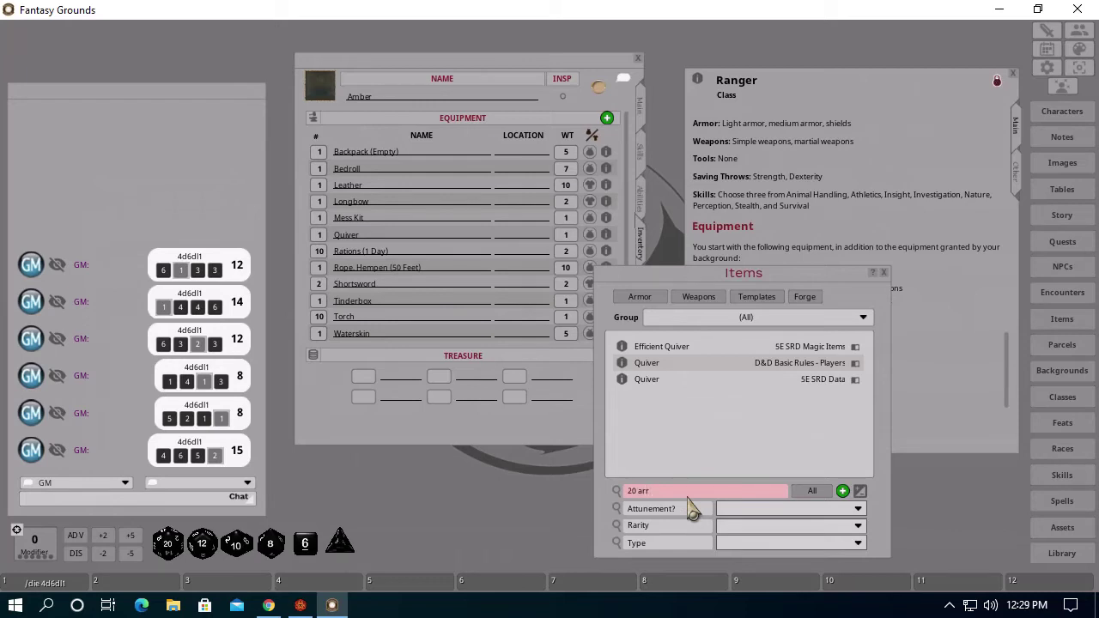
double_click(669, 493)
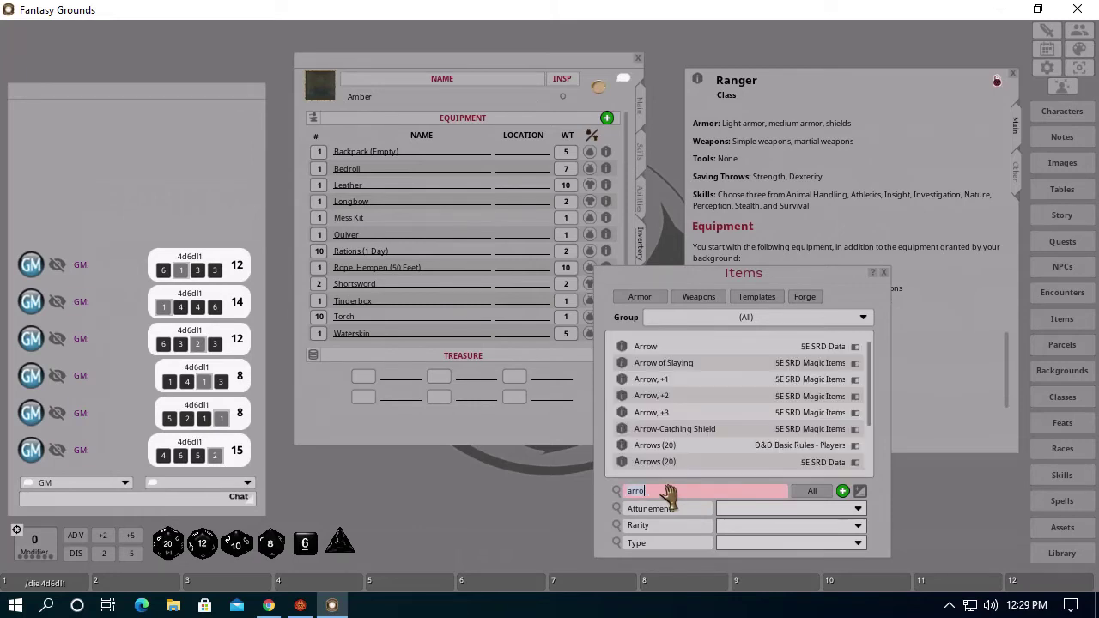
drag(661, 464, 440, 273)
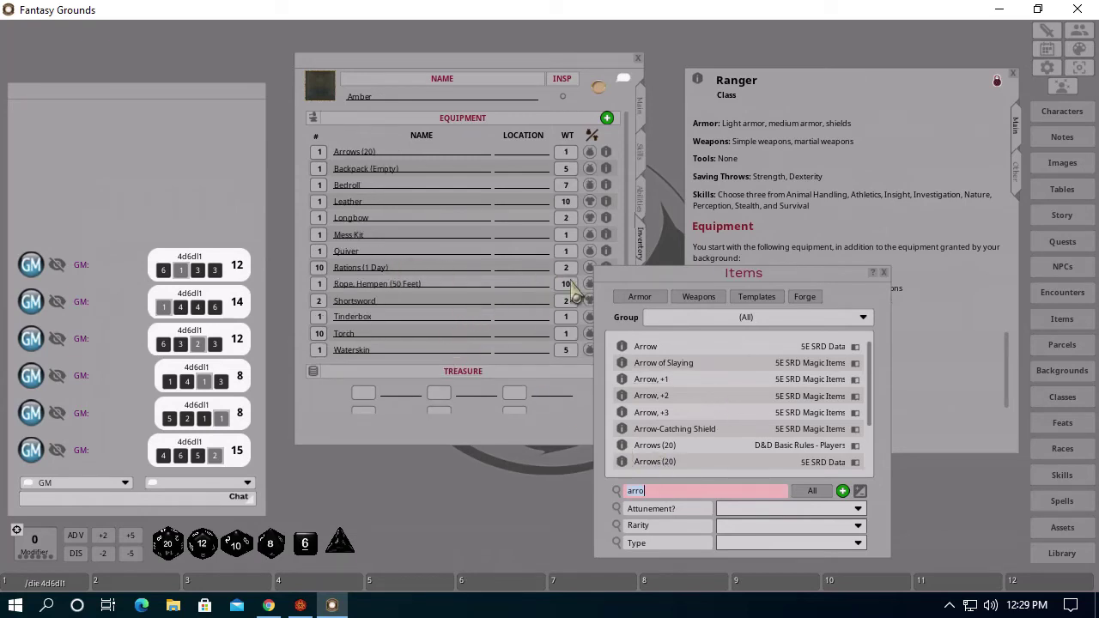
click(883, 274)
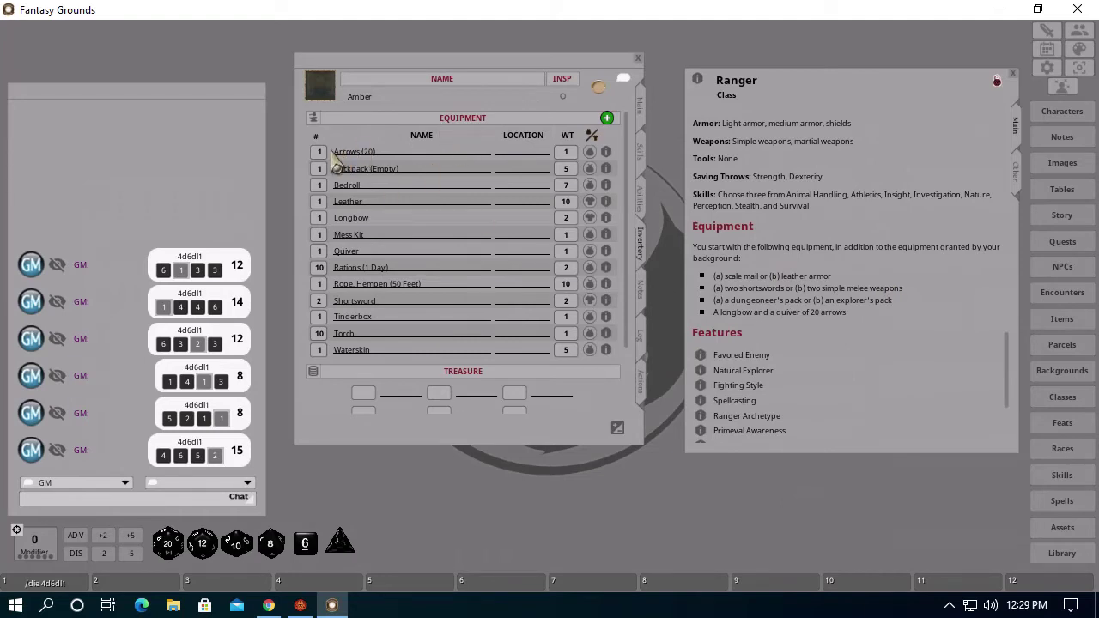
Set the location of Arrows (20) in the equipment list to Quiver
click(514, 155)
key(shift)
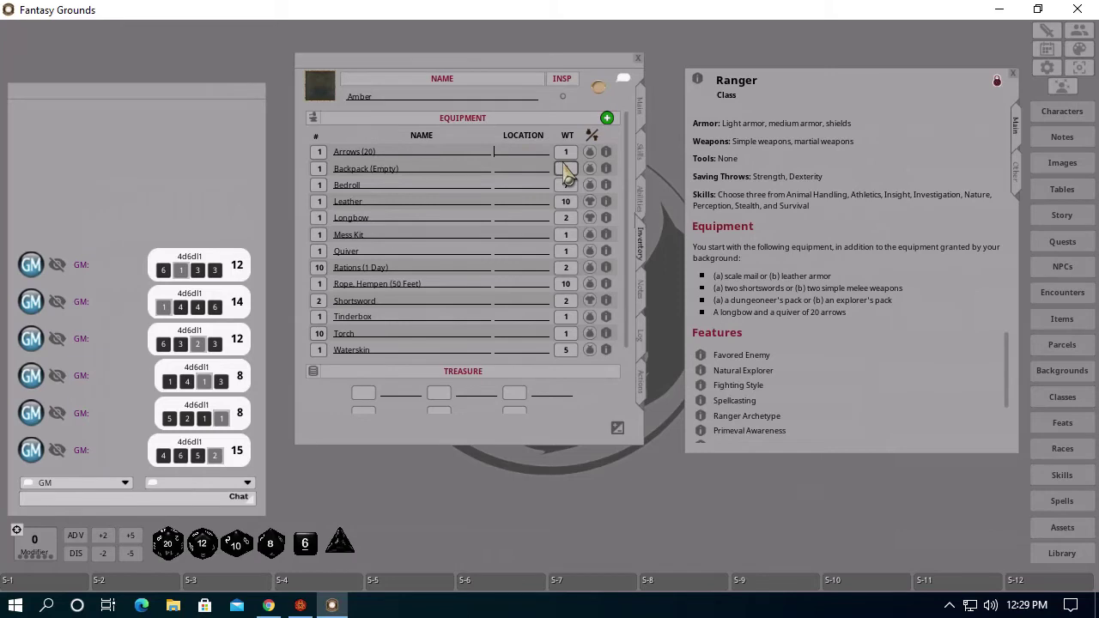
key(shift+Right)
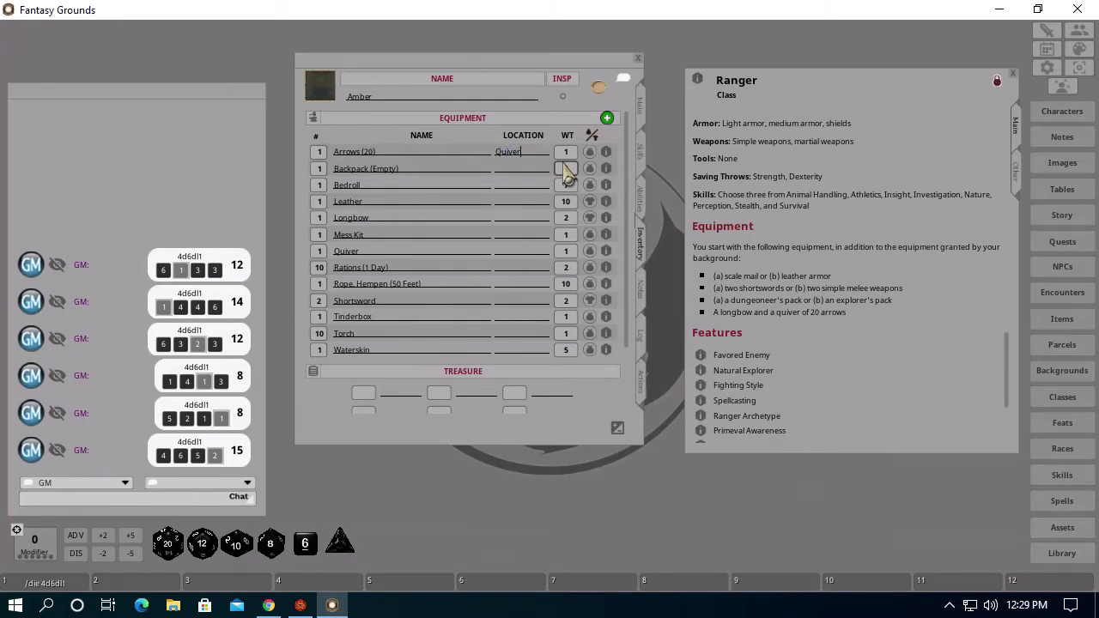
key(Return)
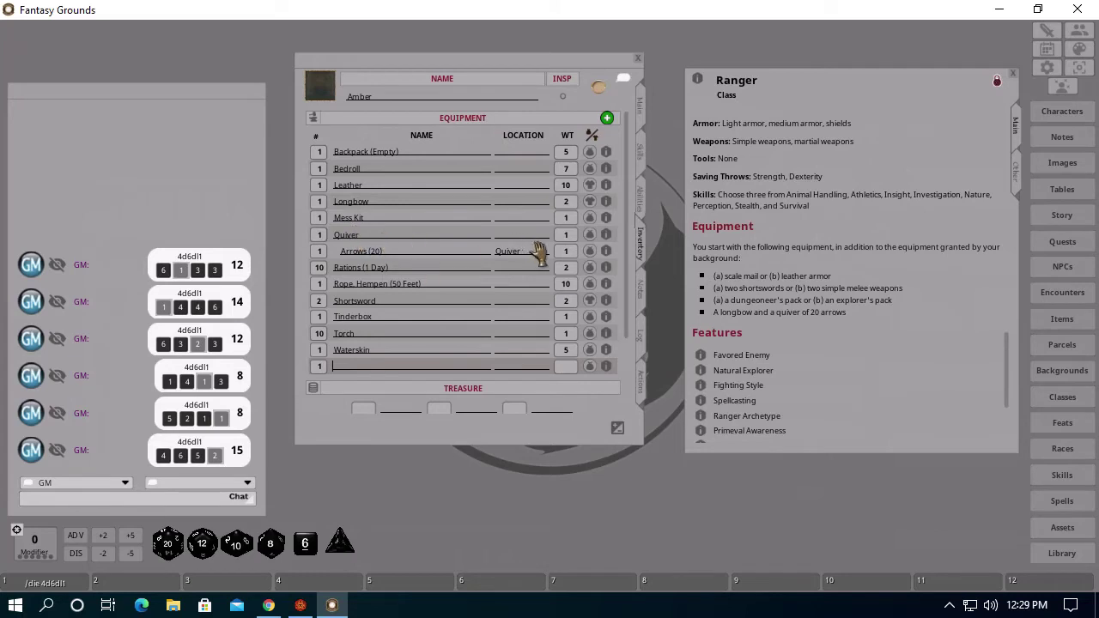
Switch the Quiver's carried status off and back to Carried
click(589, 235)
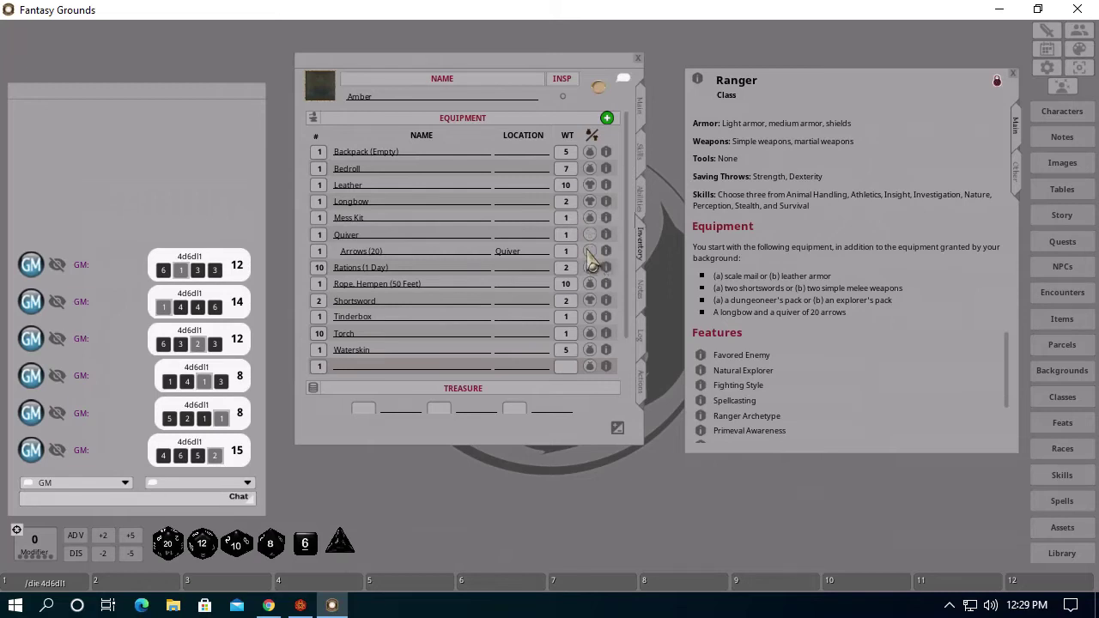
click(589, 235)
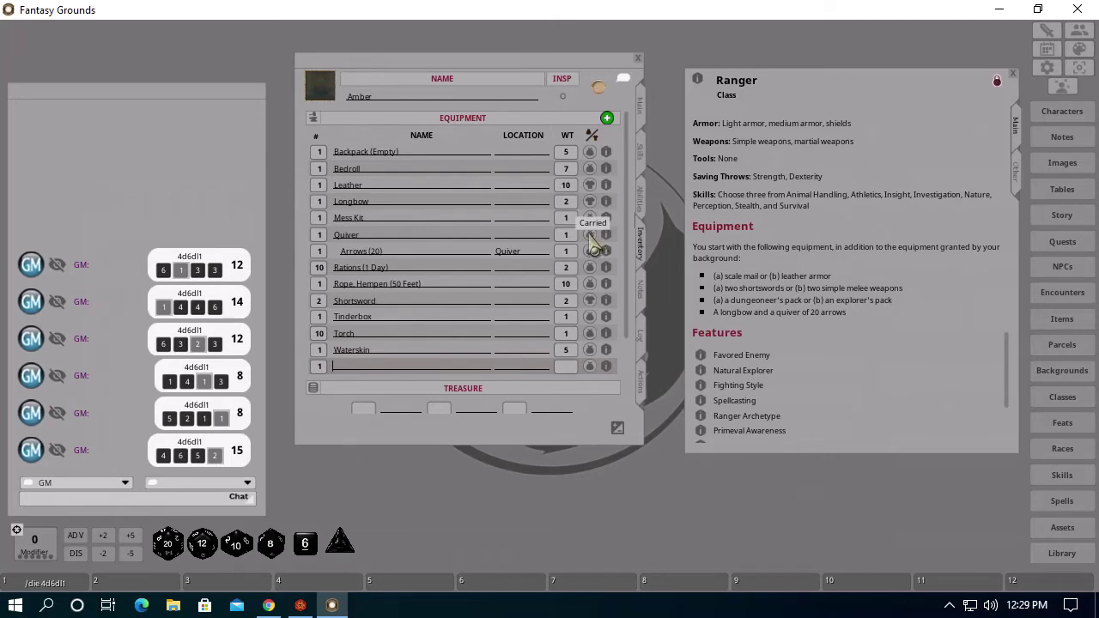
Roll the Longbow's attack and damage from the character's weapon actions
click(641, 386)
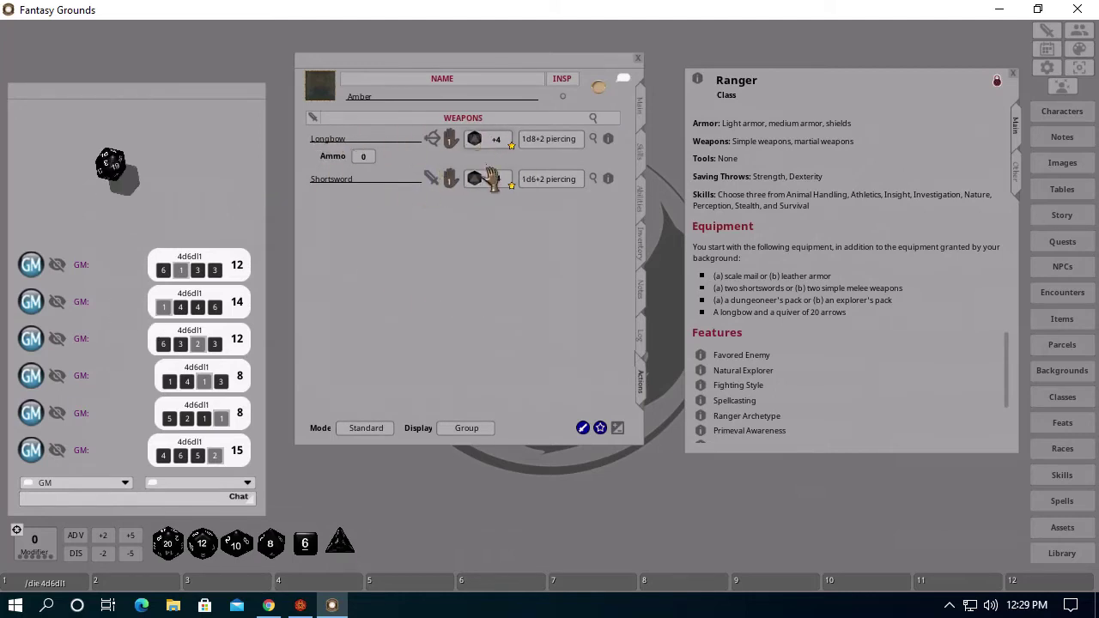
double_click(549, 153)
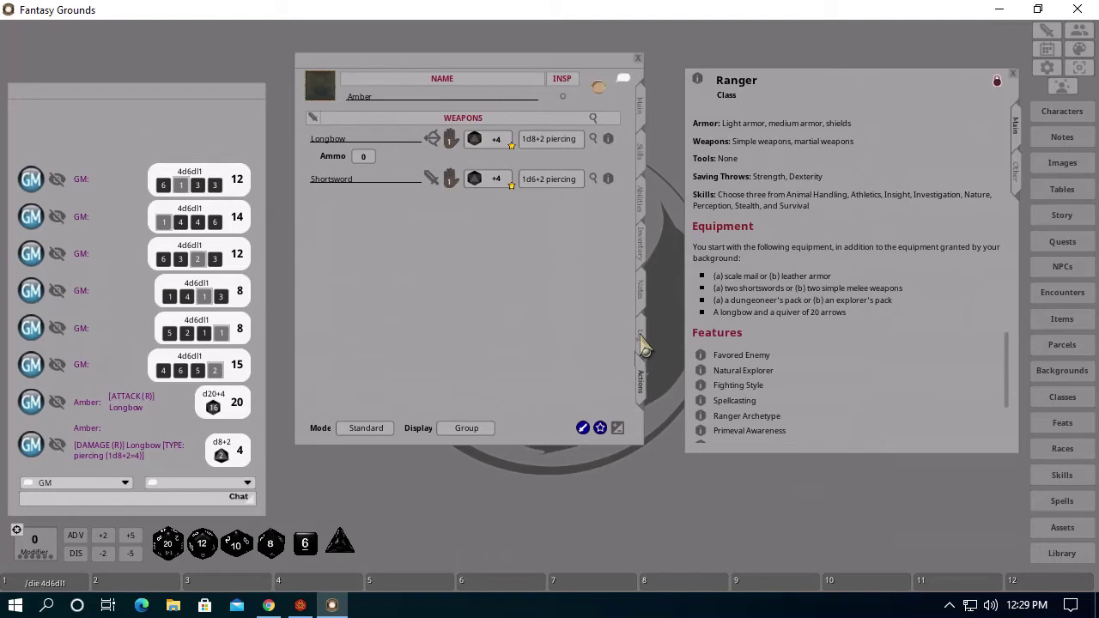
Read the Favored Enemy feature description in the character's abilities, then close it, the character sheet and the Ranger class window
click(639, 299)
click(646, 269)
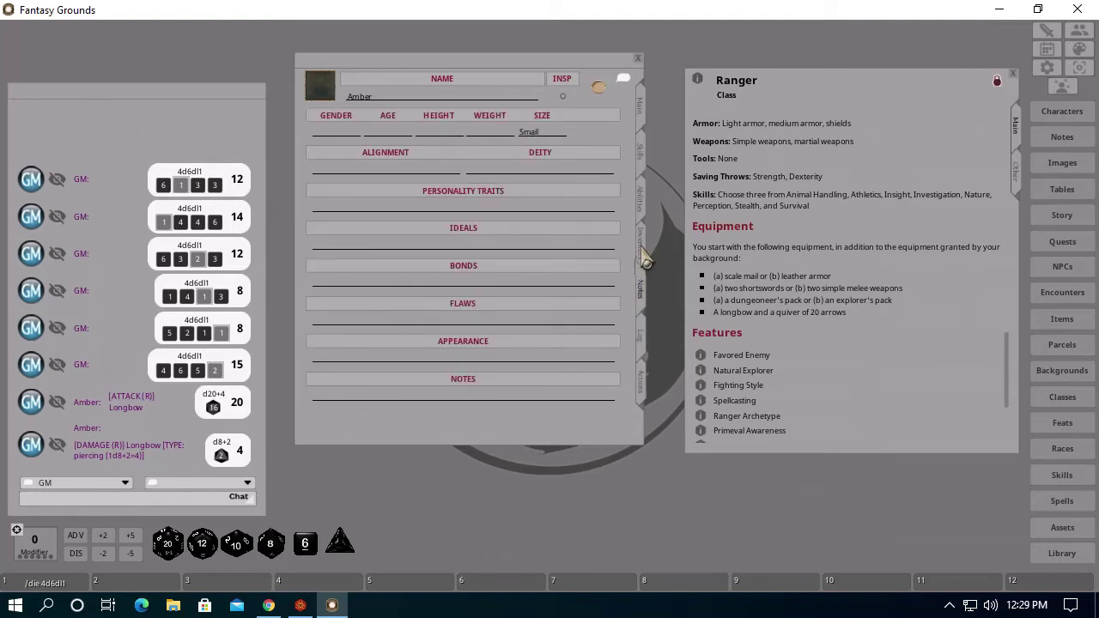
click(644, 233)
click(650, 189)
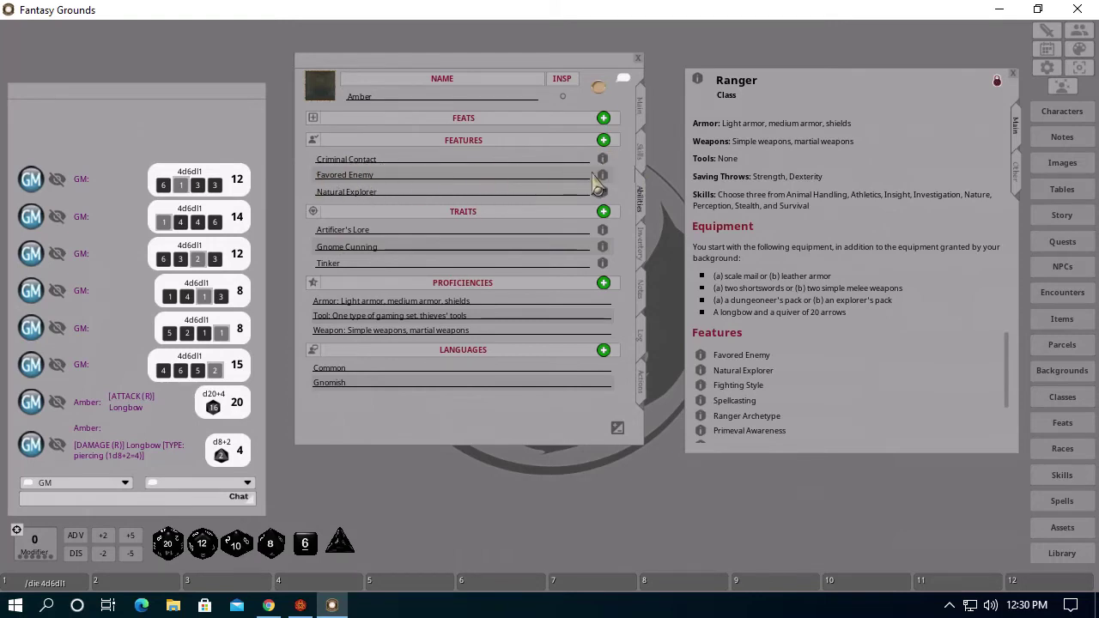
click(384, 175)
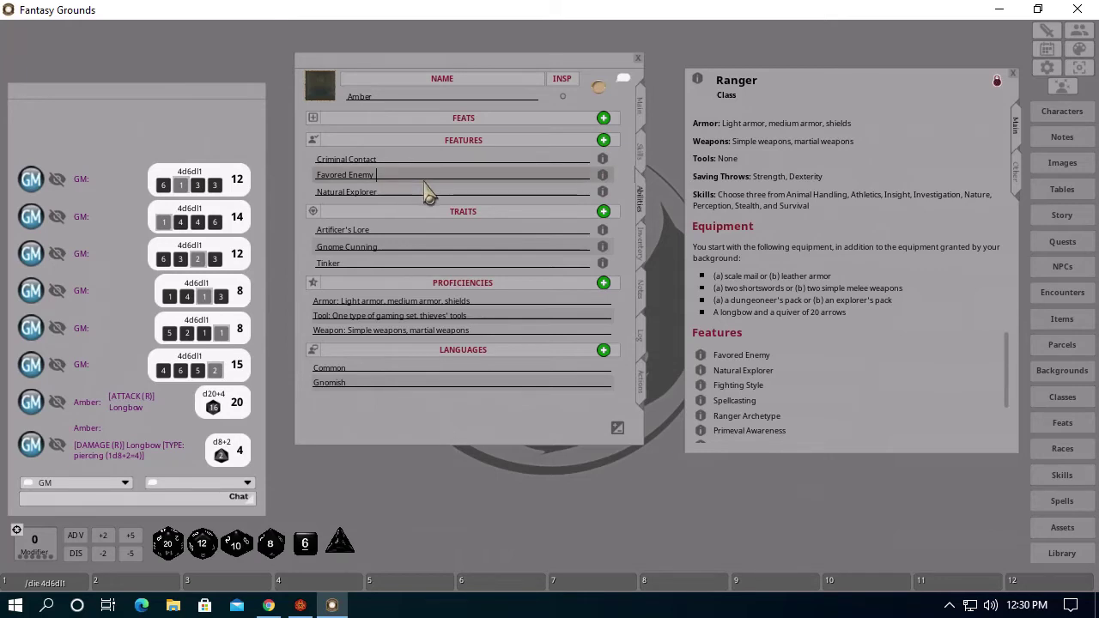
click(604, 177)
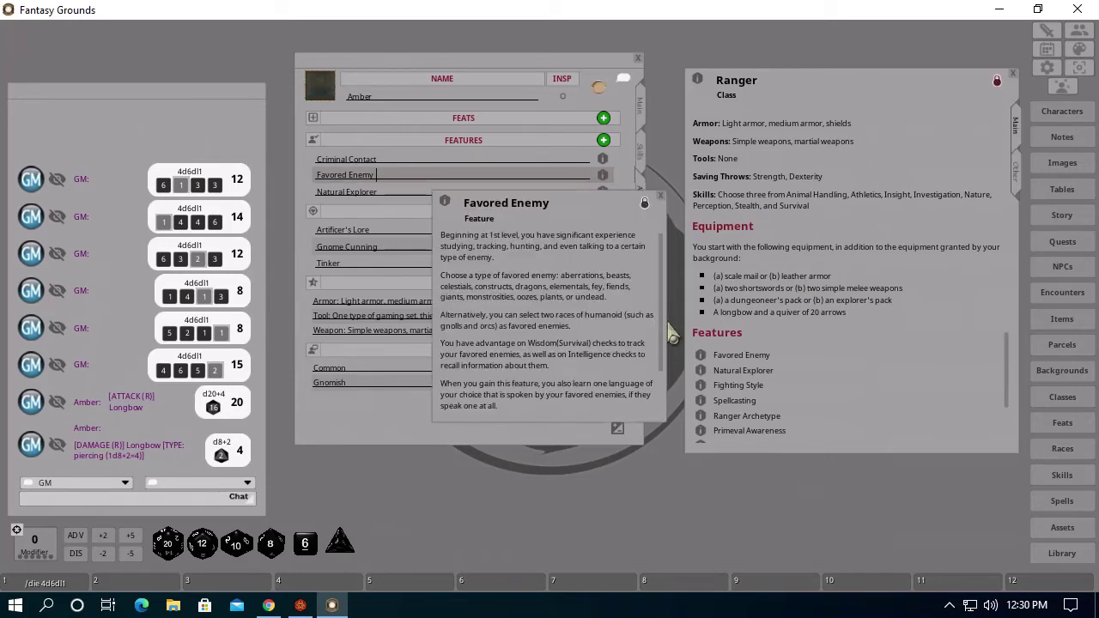
scroll(541, 292, down, 2)
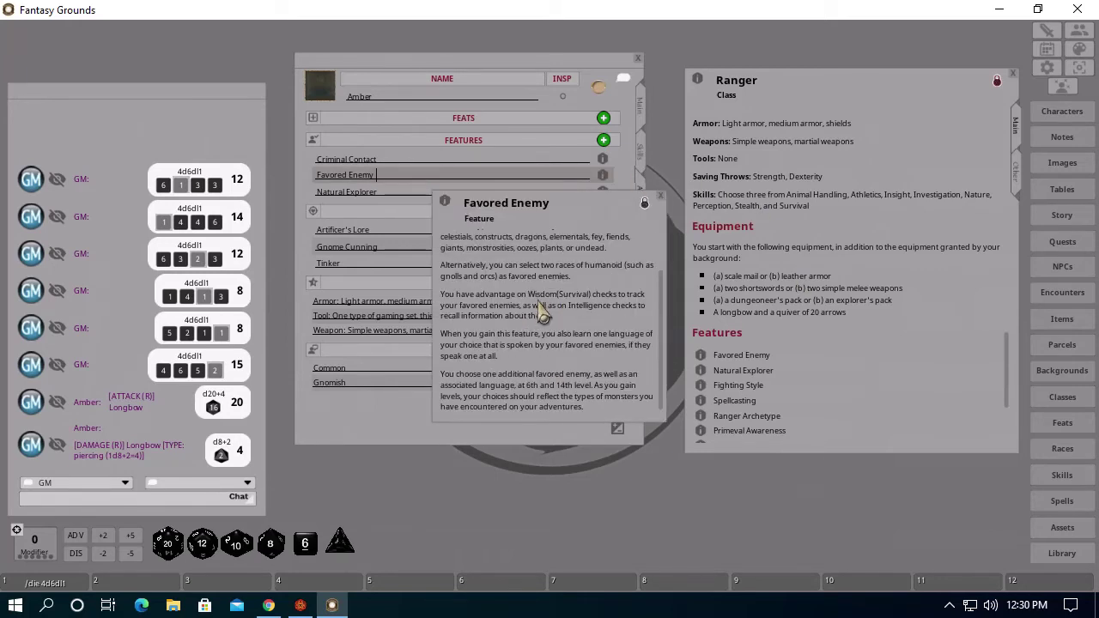
click(660, 198)
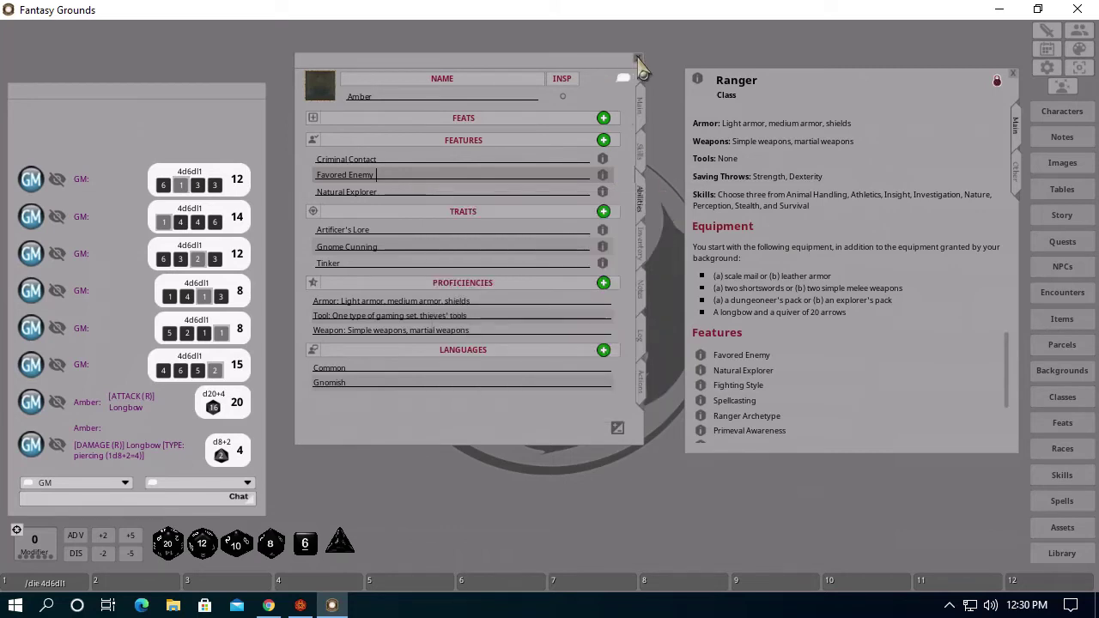
click(638, 58)
click(1014, 76)
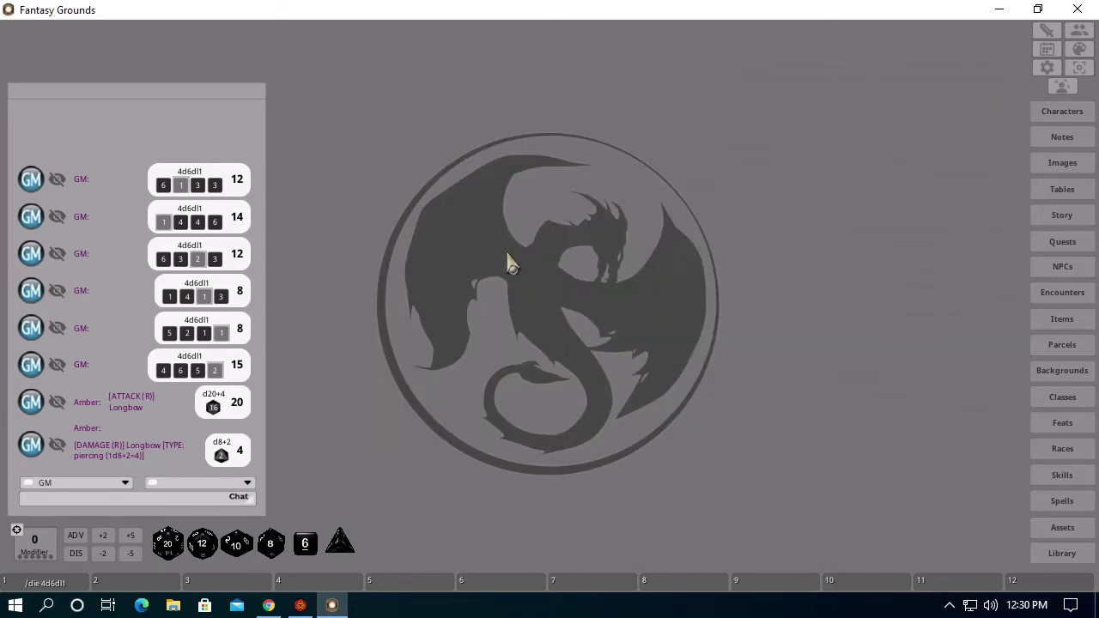
Reopen the level 1 character's skill list, roll an Animal Handling check, and close the character sheet and Character Selection
click(1062, 112)
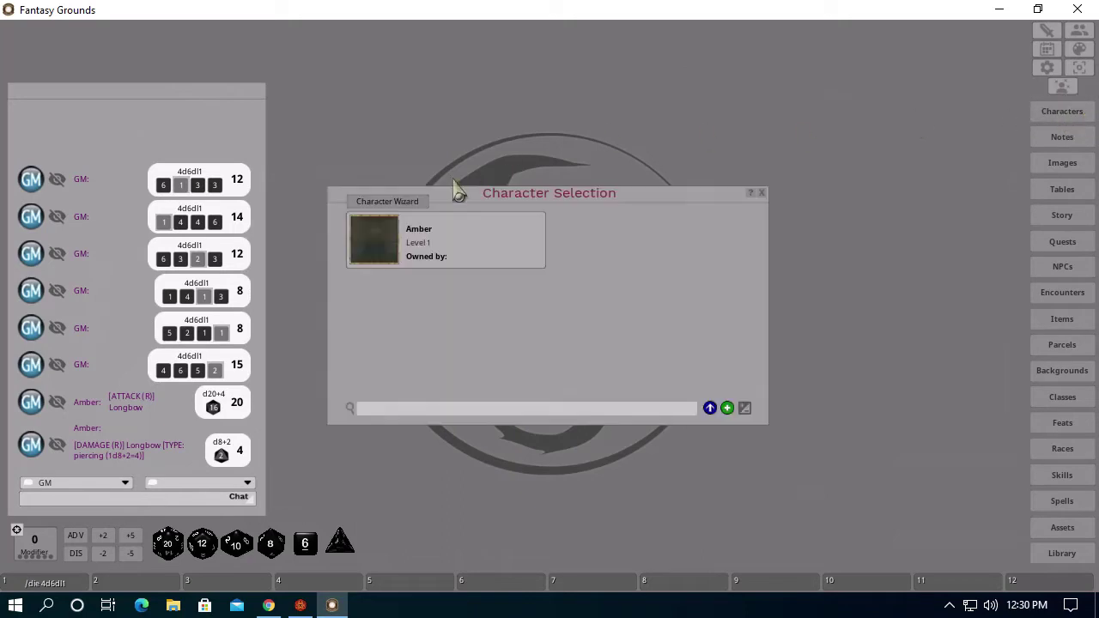
click(378, 248)
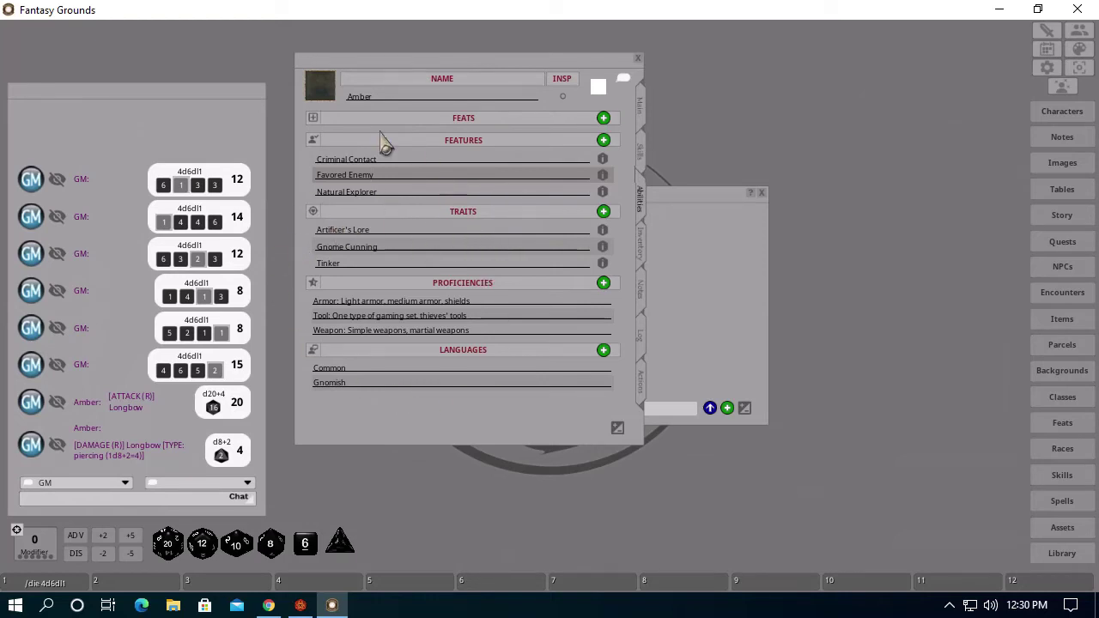
click(642, 151)
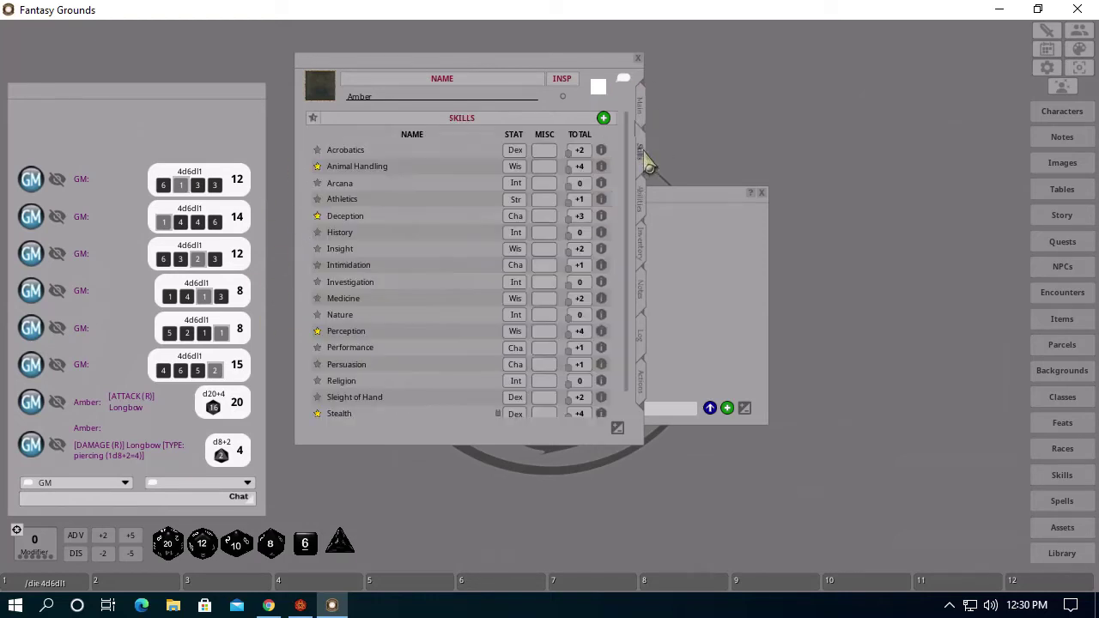
scroll(574, 309, down, 1)
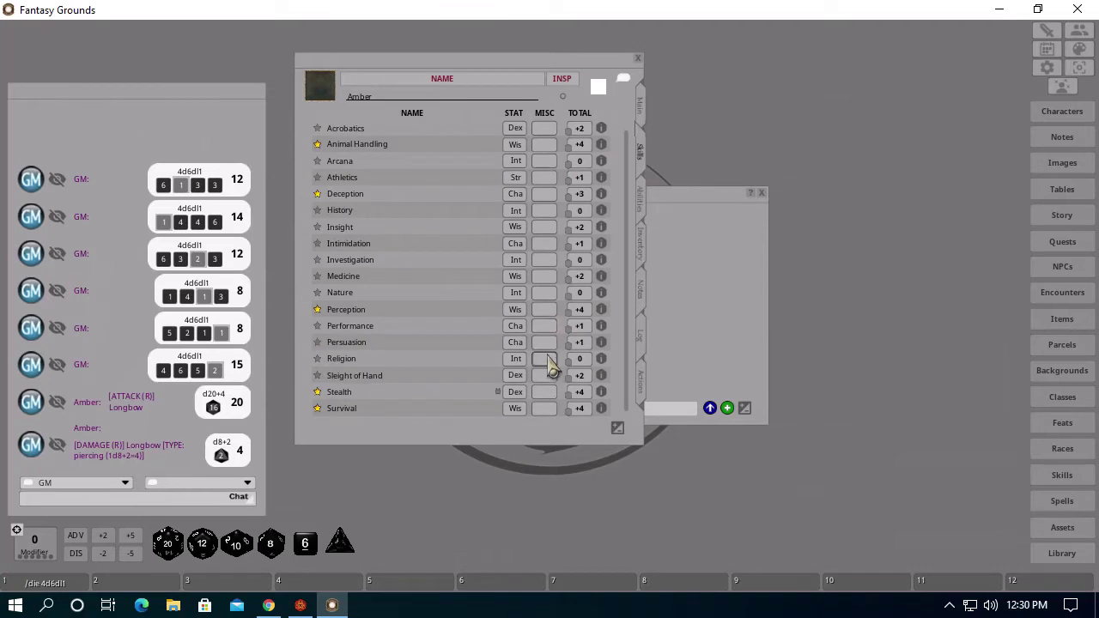
scroll(554, 348, up, 1)
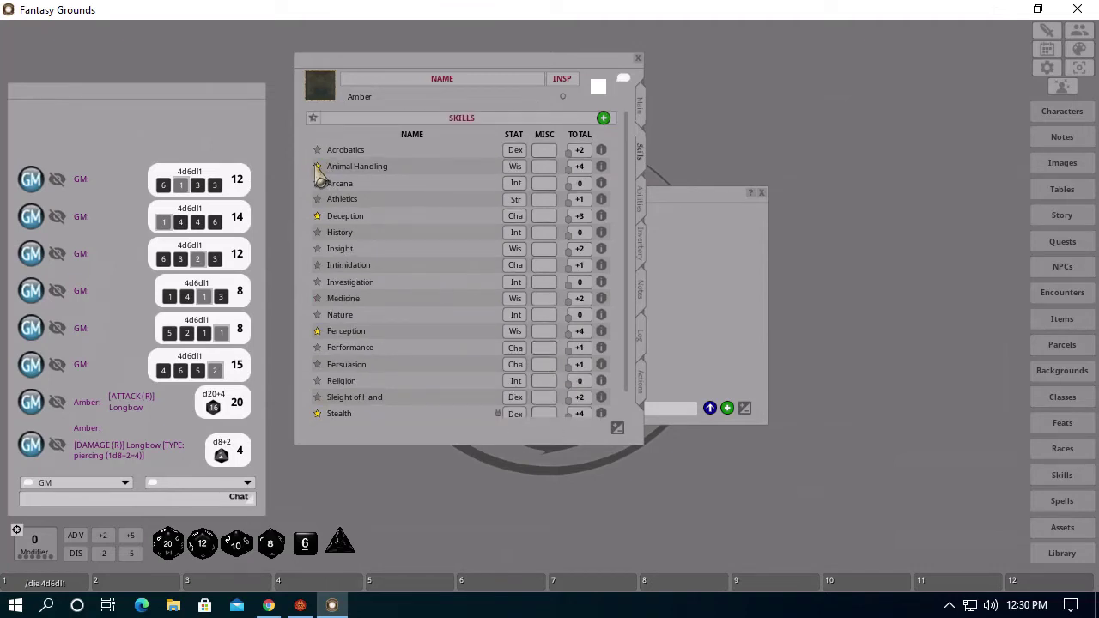
double_click(577, 166)
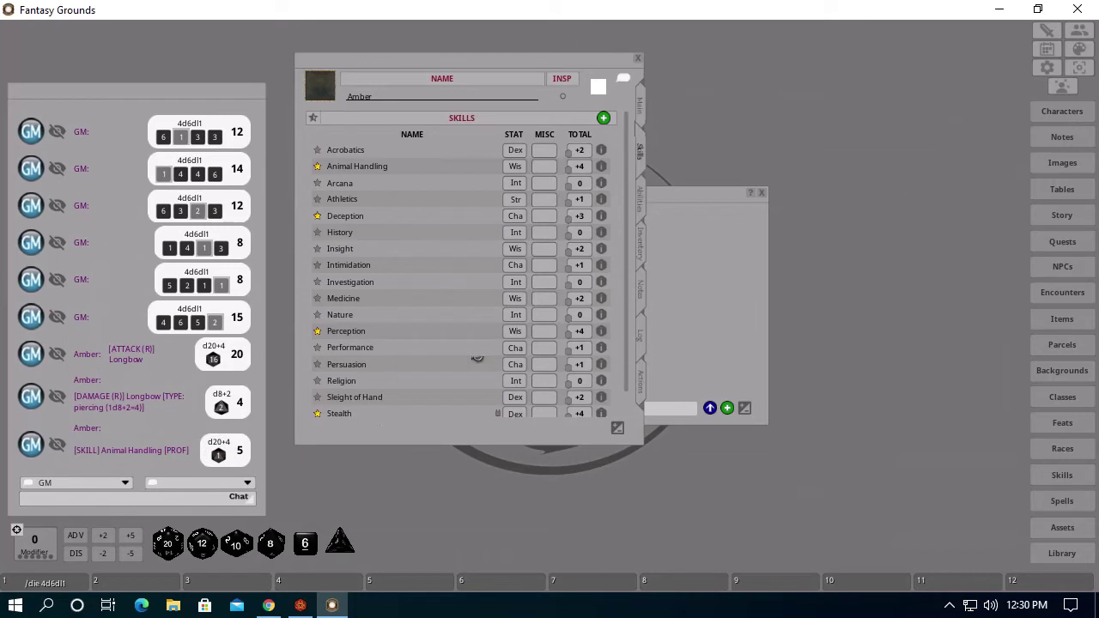
click(637, 59)
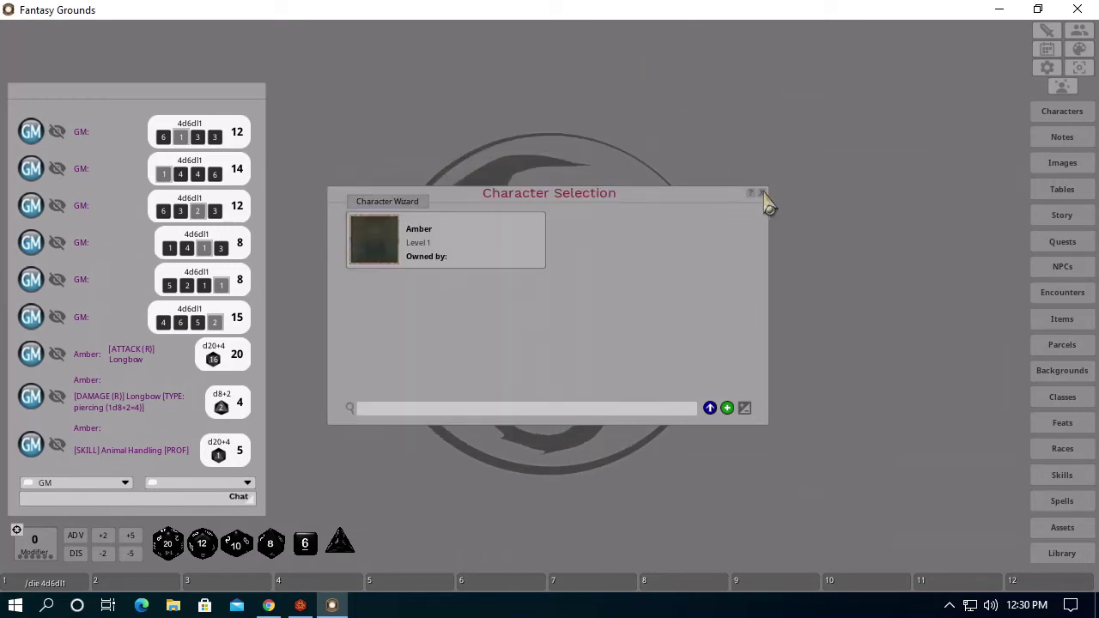
click(763, 194)
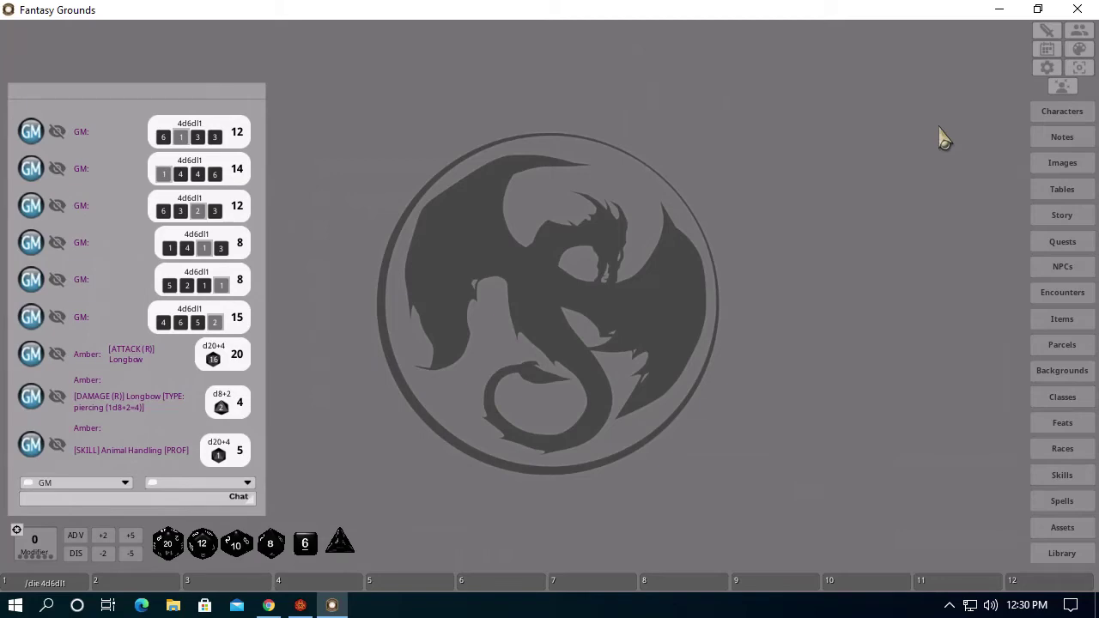
Switch to Foundry Virtual Tabletop and try to roll 4d6dl1 with the /roll command in the chat
click(999, 10)
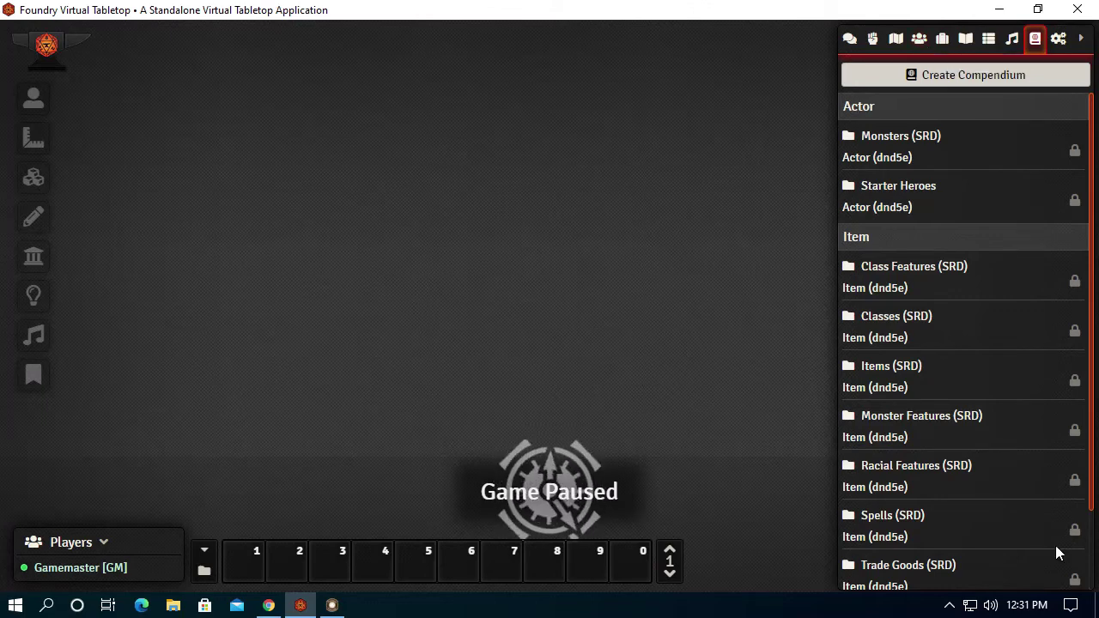
click(850, 40)
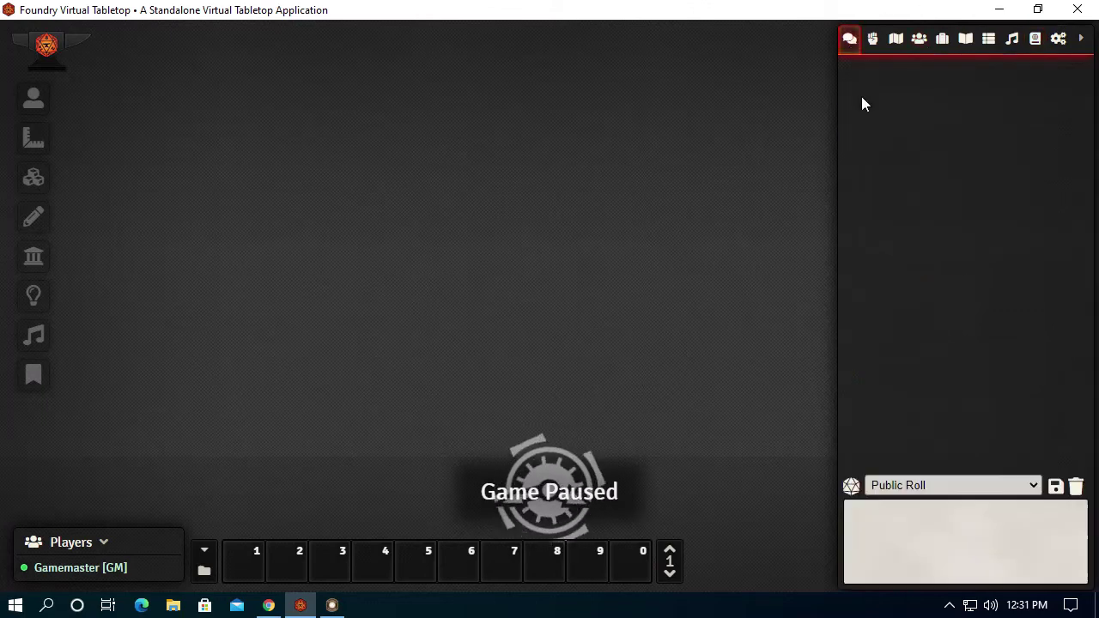
click(910, 537)
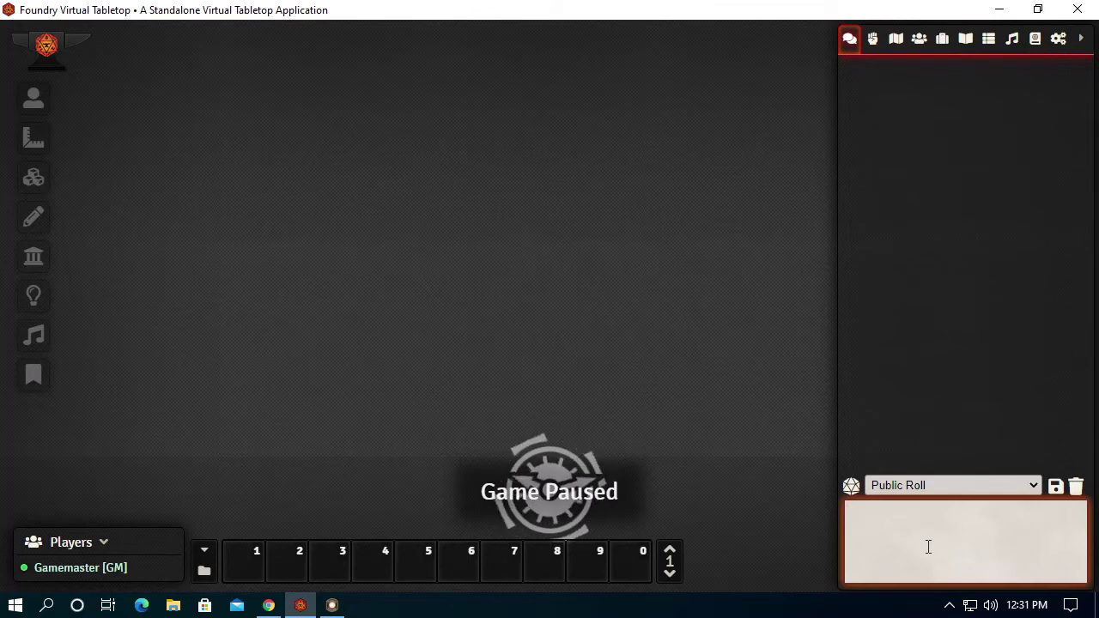
text(/roll)
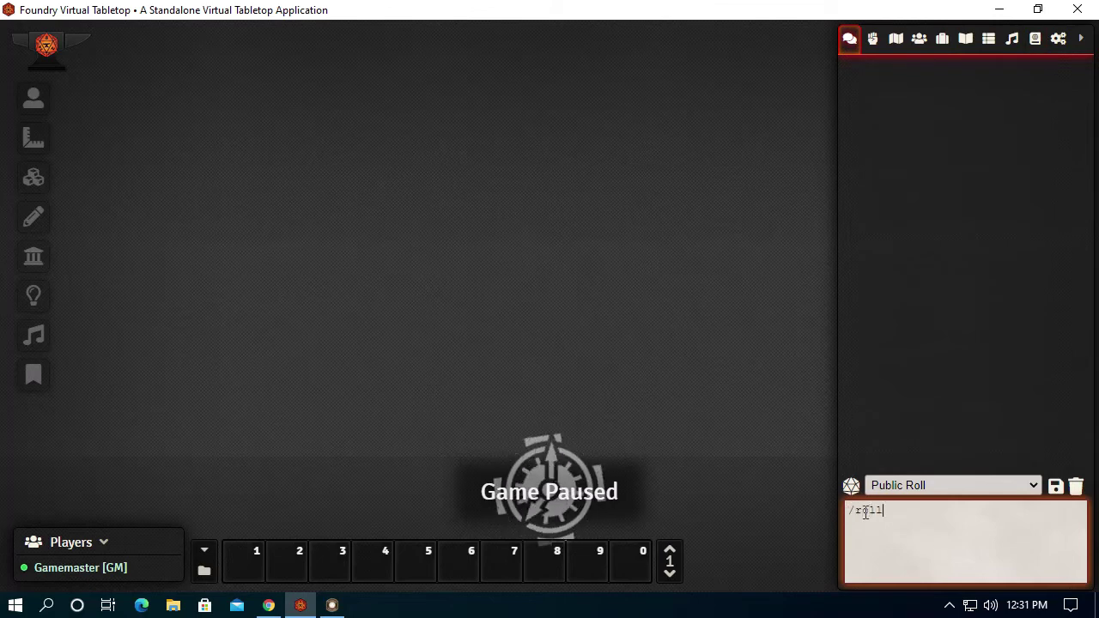
text( 4)
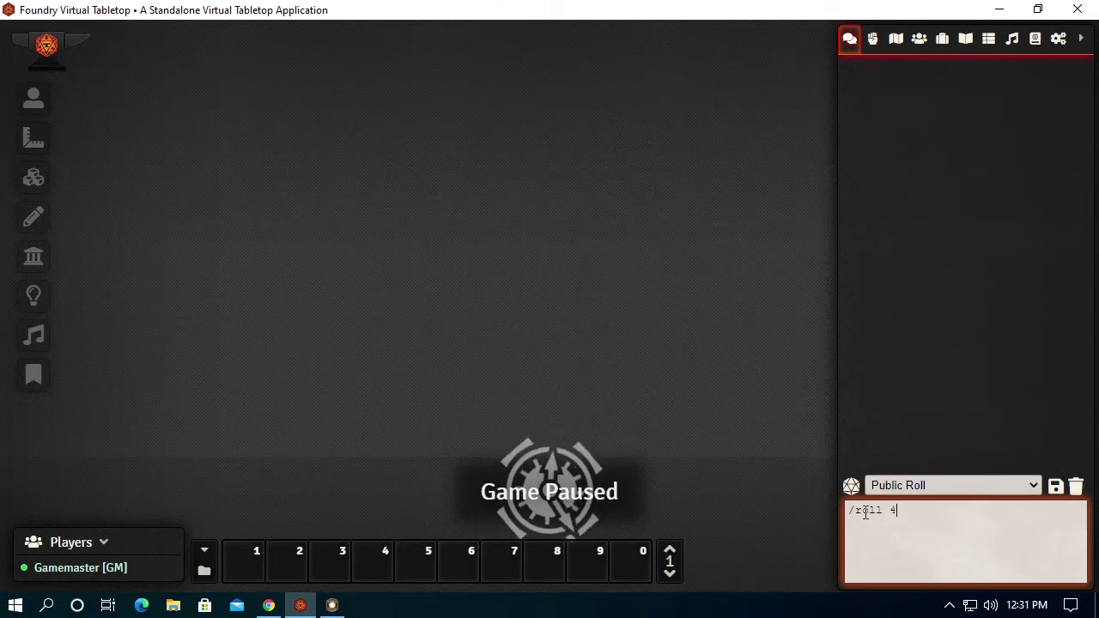
text(d6)
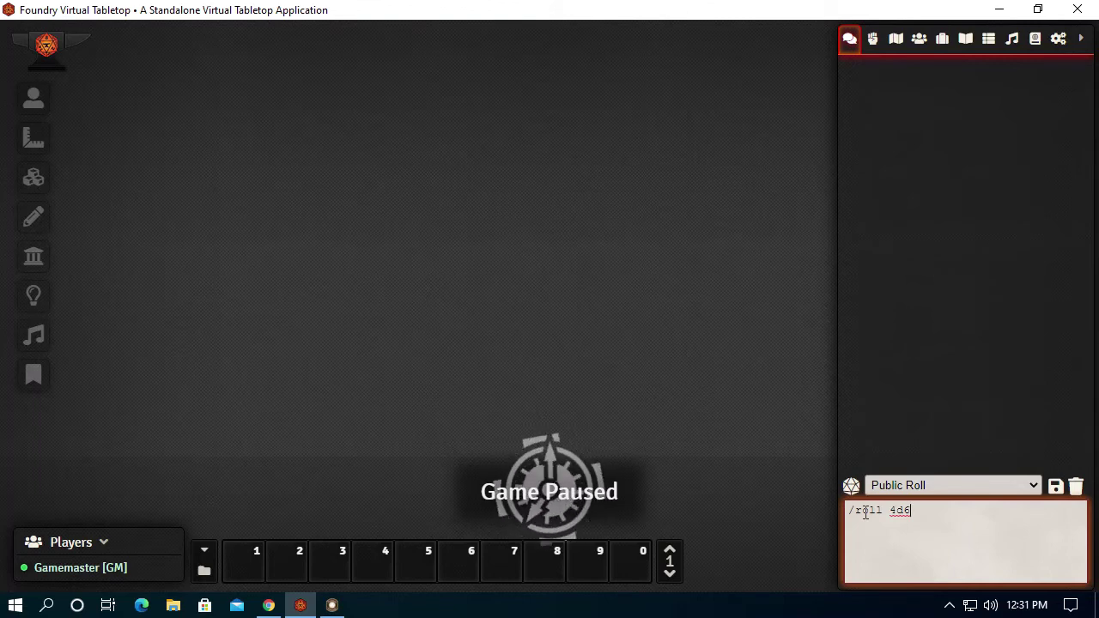
text(dl1)
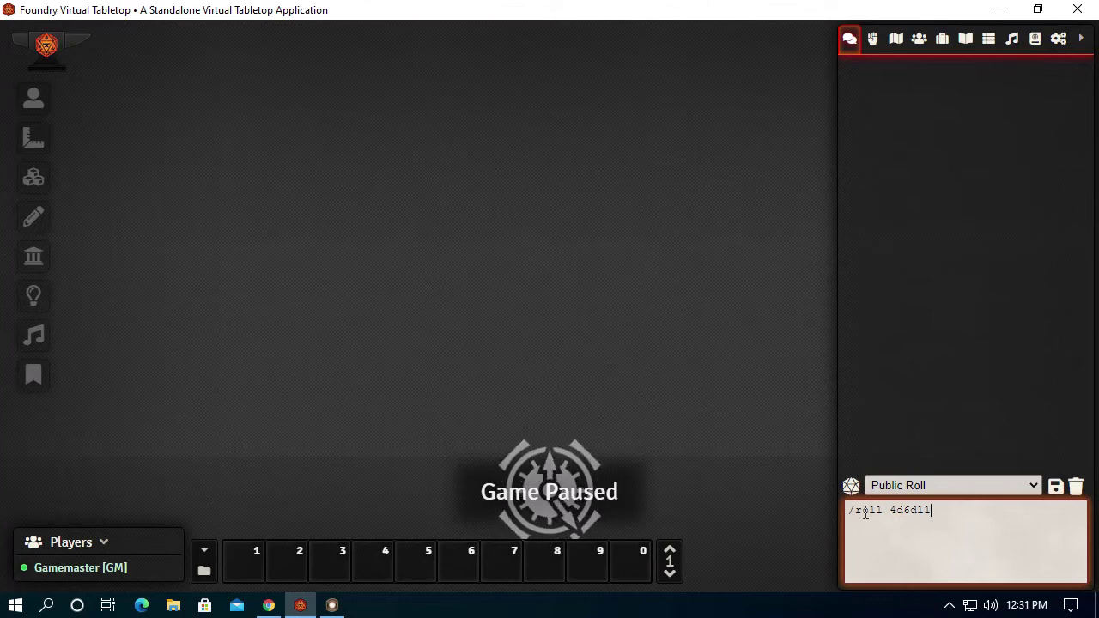
key(Return)
key(Return)
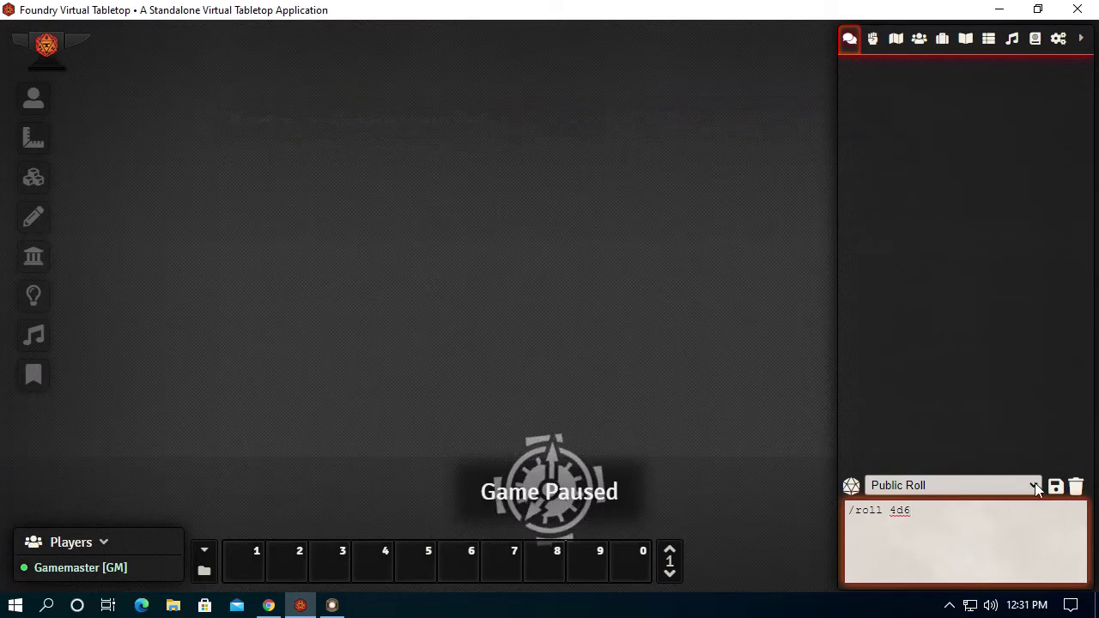
Replace the unsent roll command in the chat entry with /help and dismiss the error notification
click(851, 488)
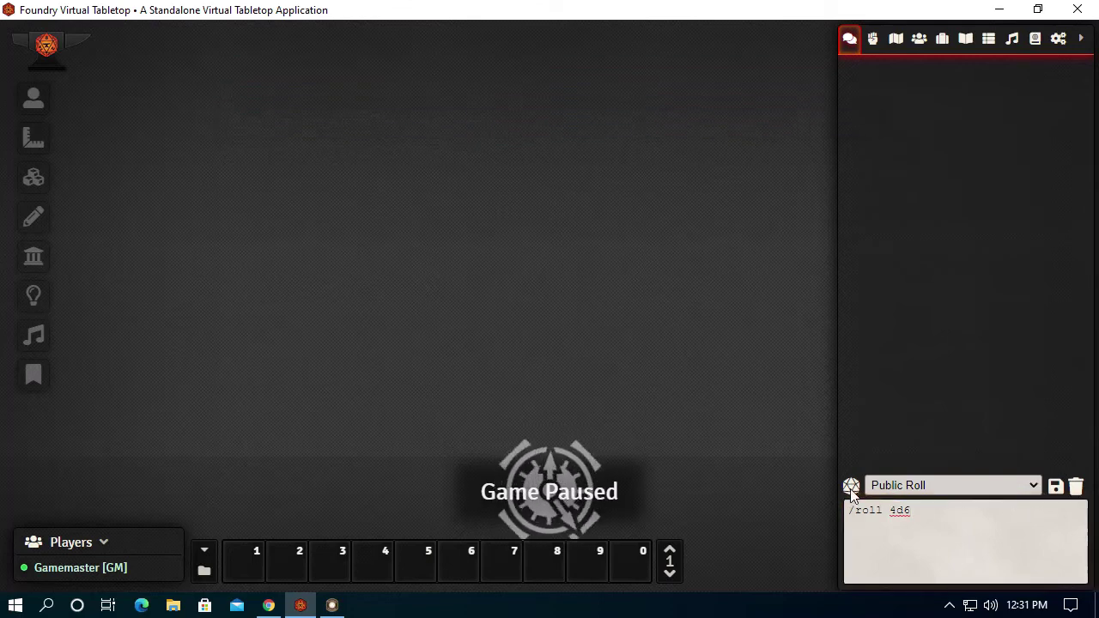
click(930, 514)
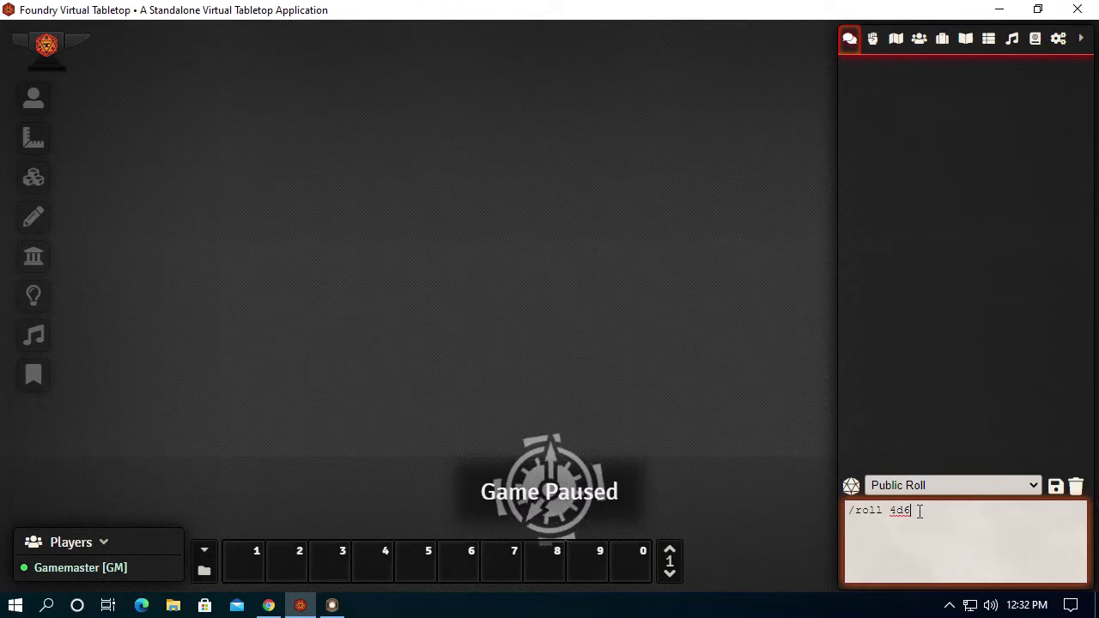
key(BackSpace)
key(BackSpace)
key(BackSpace)
key(BackSpace)
key(BackSpace)
key(BackSpace)
key(BackSpace)
key(BackSpace)
text(help)
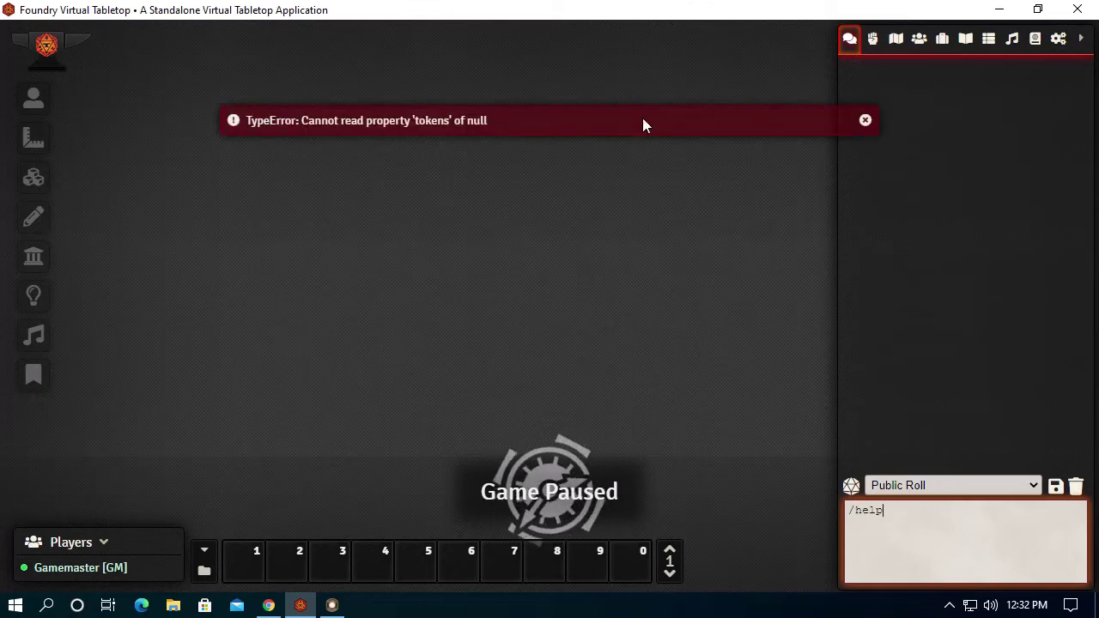
click(866, 123)
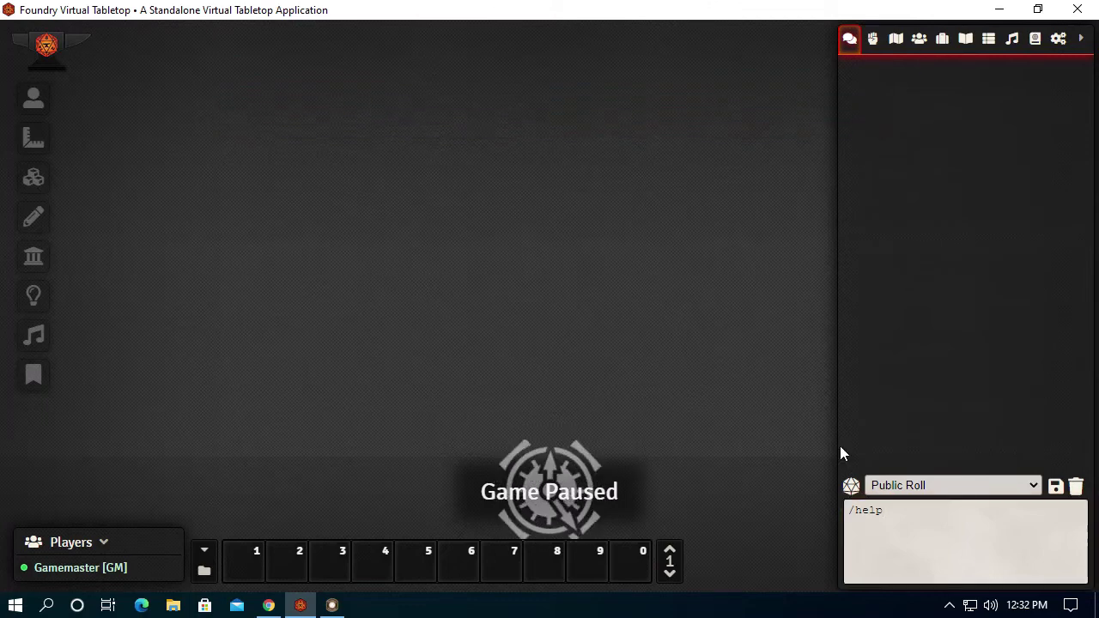
Switch to Fantasy Grounds and review the level 1 Ranger's class, race, background, abilities and saves on the main character page
click(333, 606)
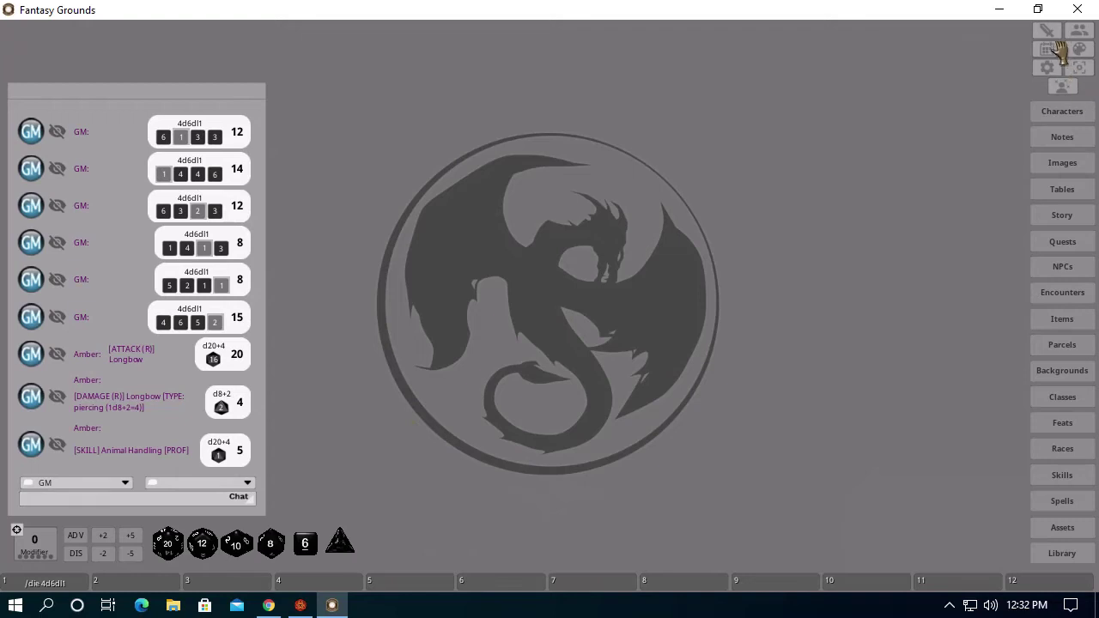
click(1061, 110)
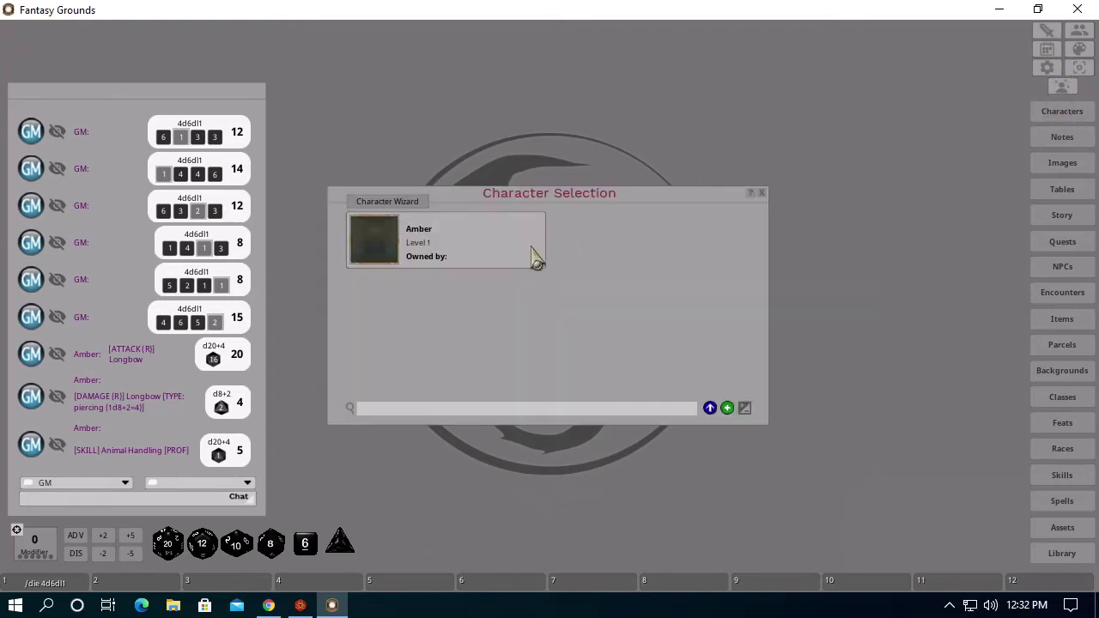
click(406, 249)
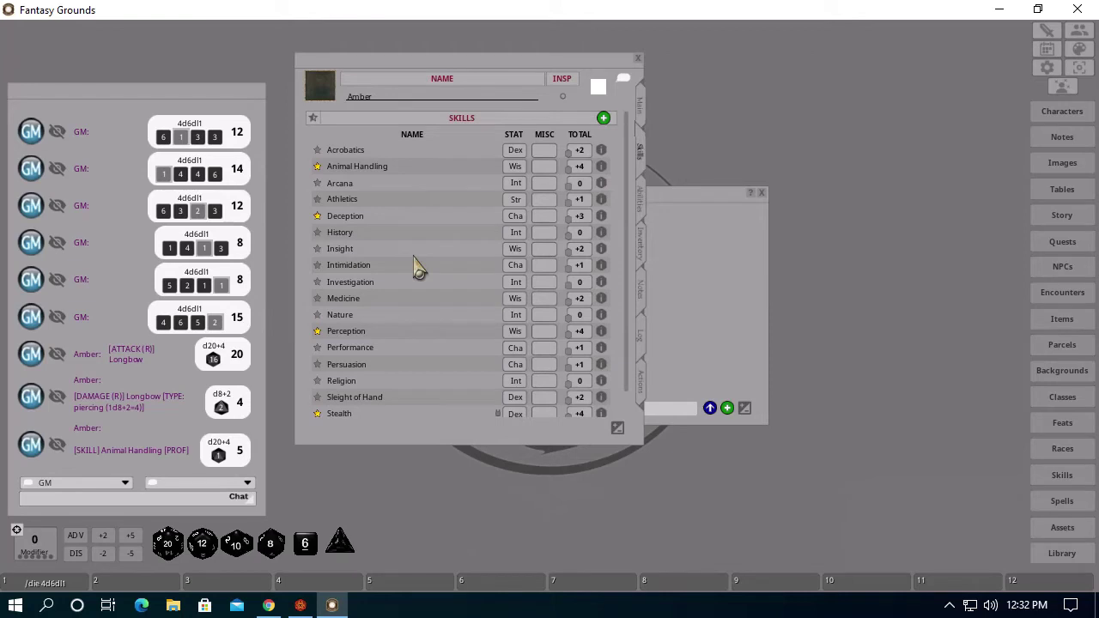
click(640, 106)
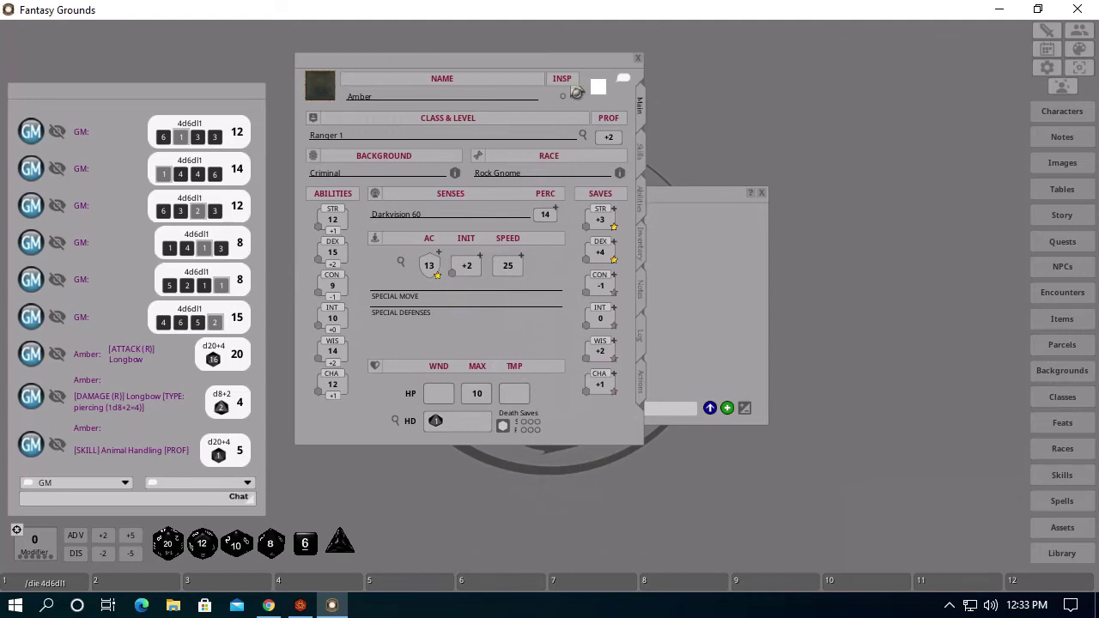
Switch to Foundry Virtual Tabletop and clear the /help text from the chat entry
click(298, 606)
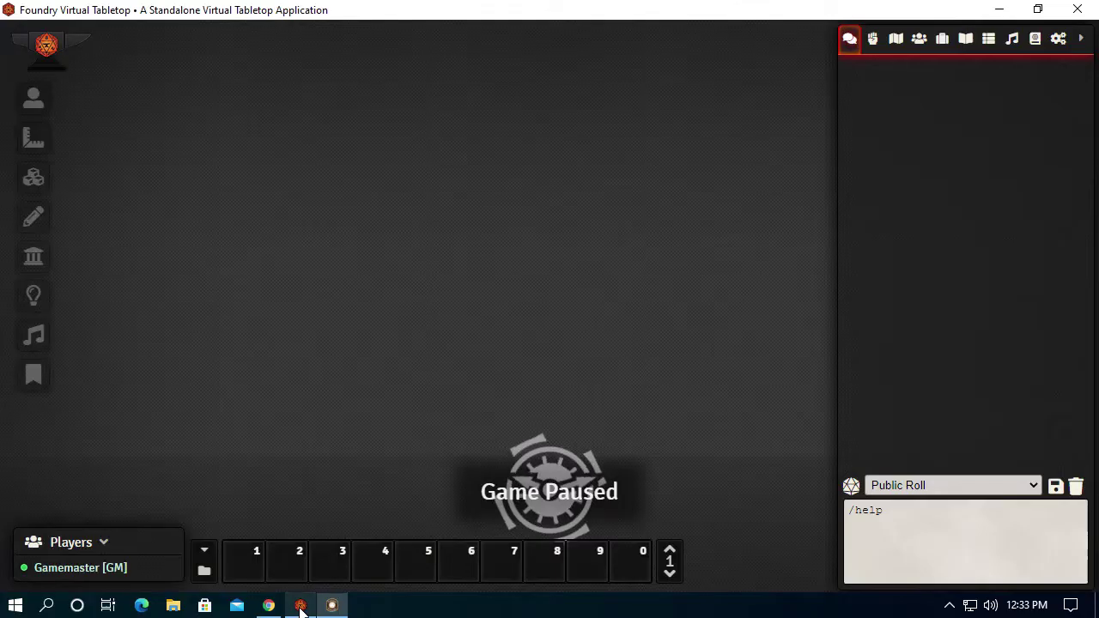
click(892, 509)
key(ctrl+a)
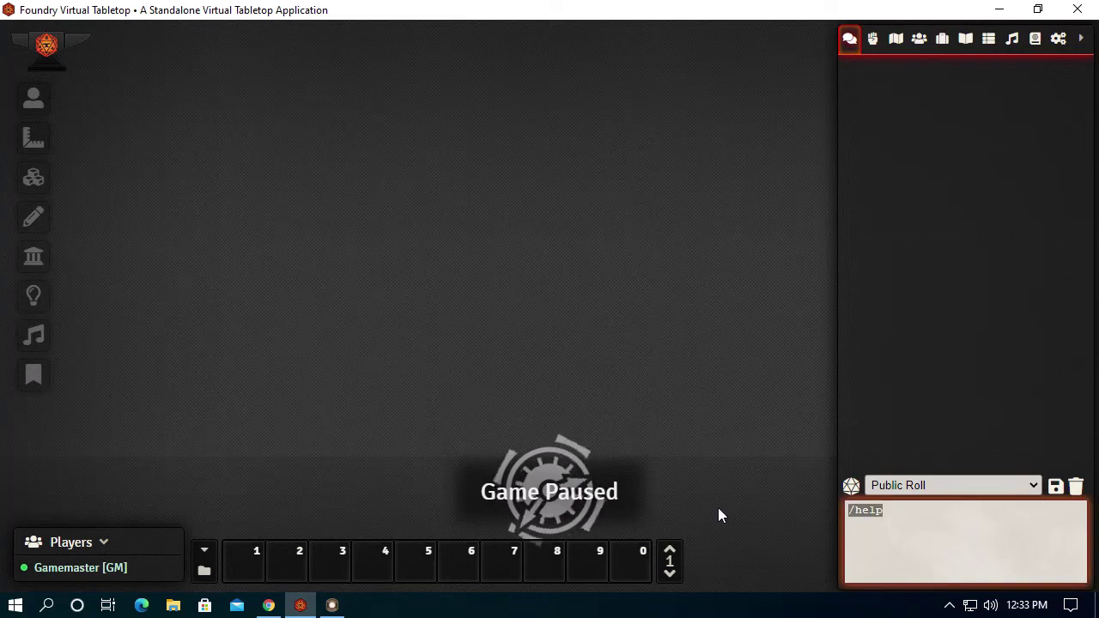
key(BackSpace)
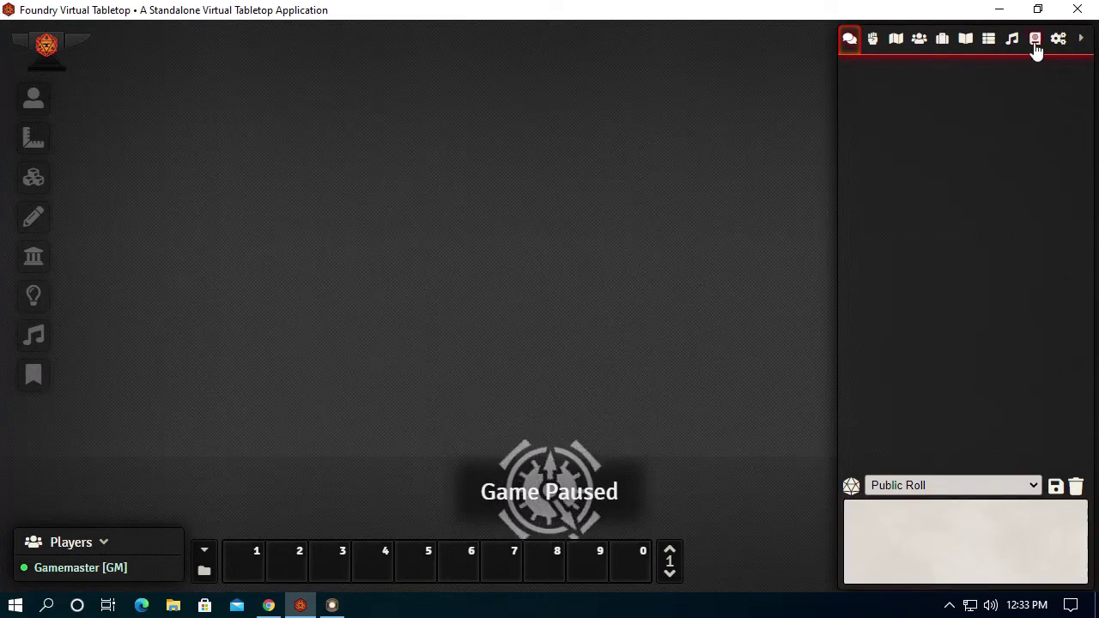
Create a Player Character actor named Amber and move its character sheet clear of the actors list
click(920, 42)
click(912, 79)
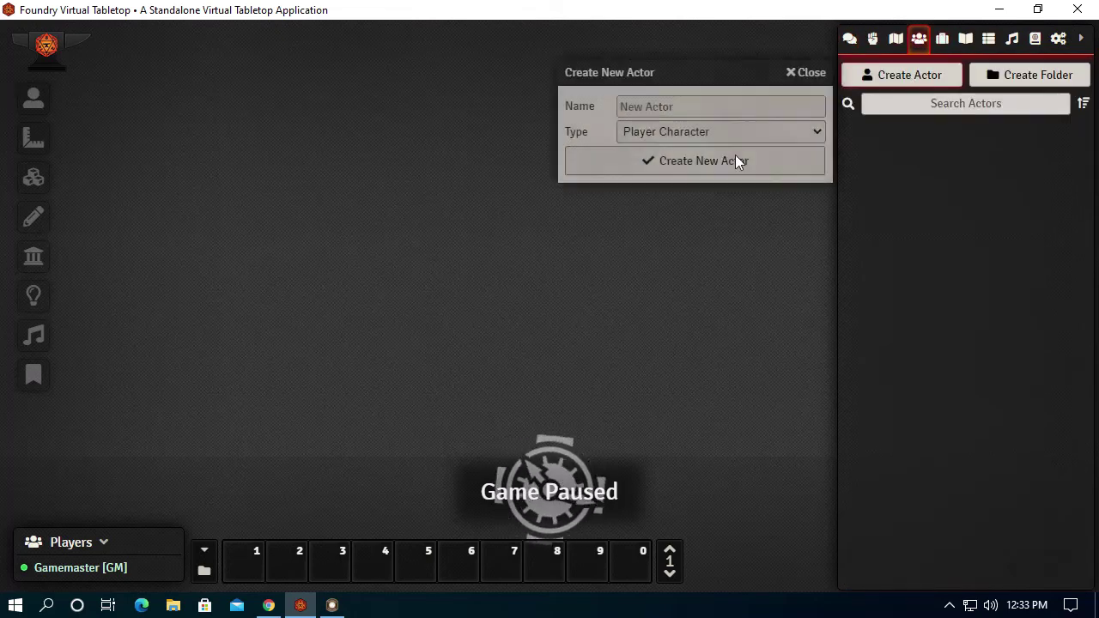
click(690, 105)
text(A)
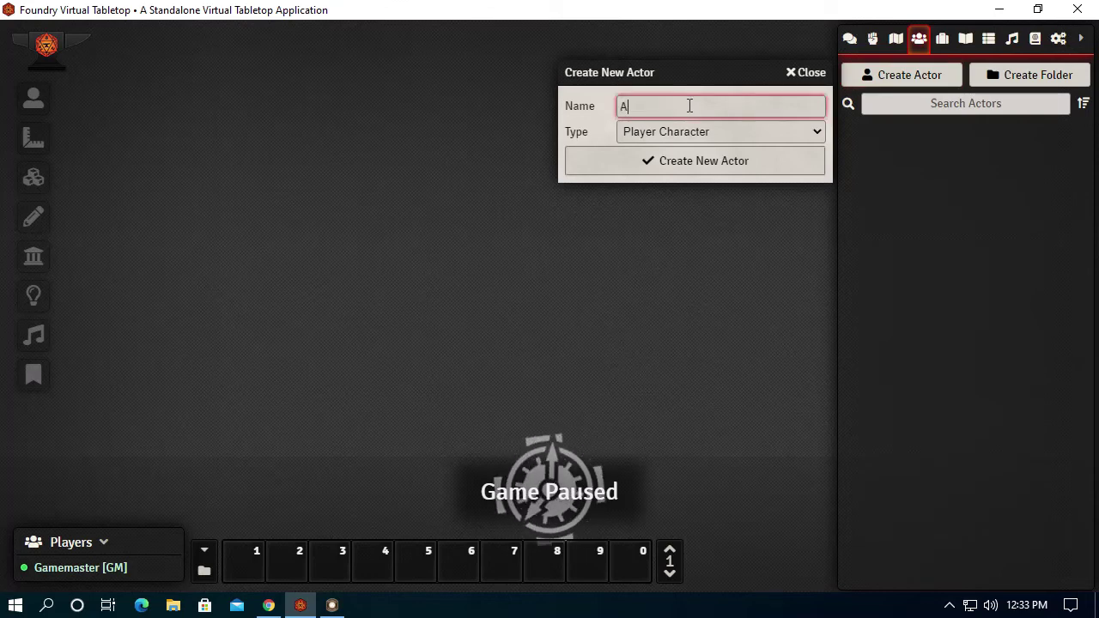
text(mber)
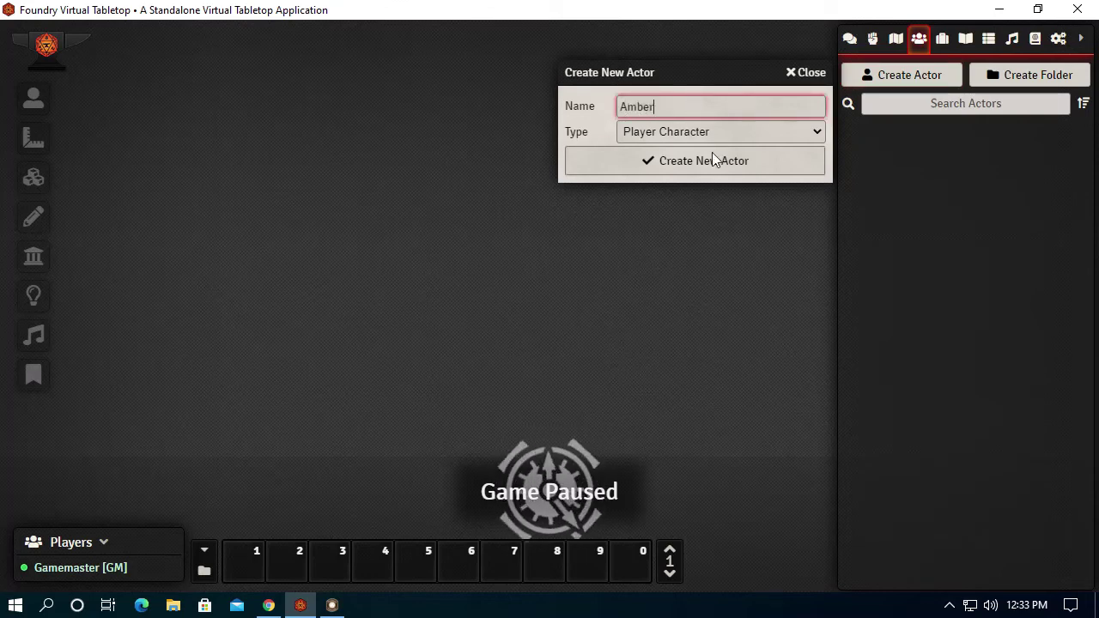
click(715, 157)
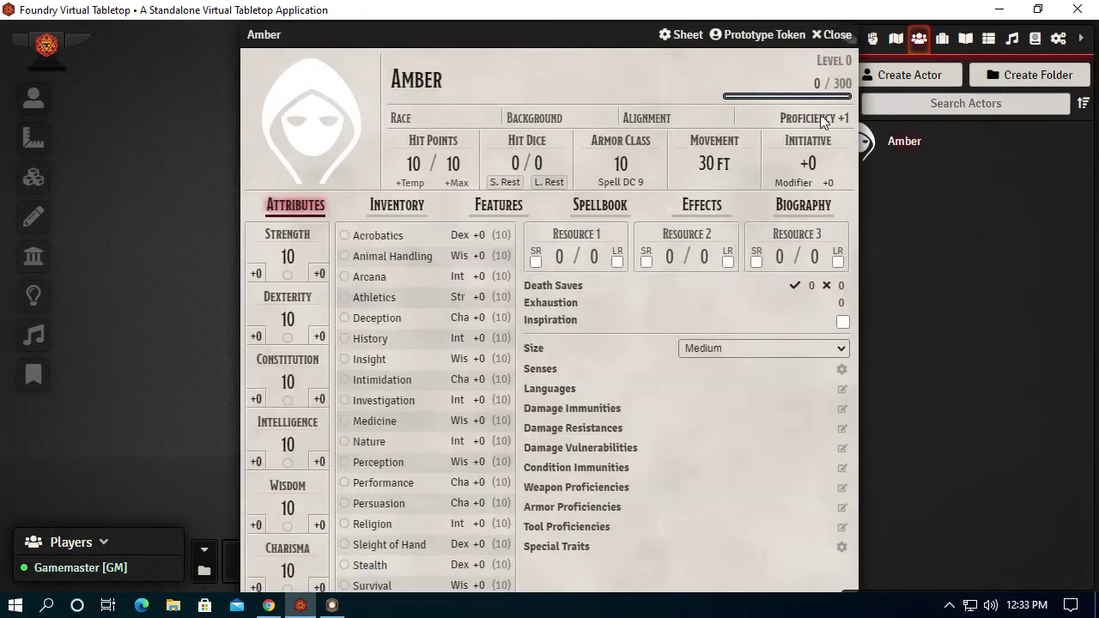
drag(567, 40, 336, 44)
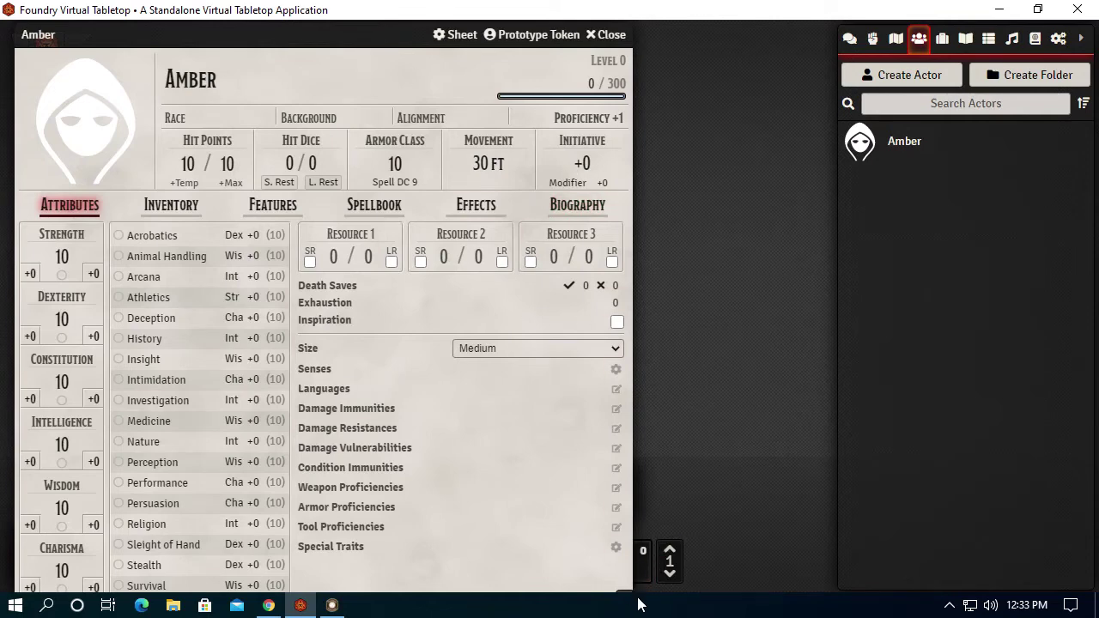
Configure the Windows taskbar as unlocked, with small buttons off and automatic hiding in desktop mode on, and close the settings
right_click(676, 608)
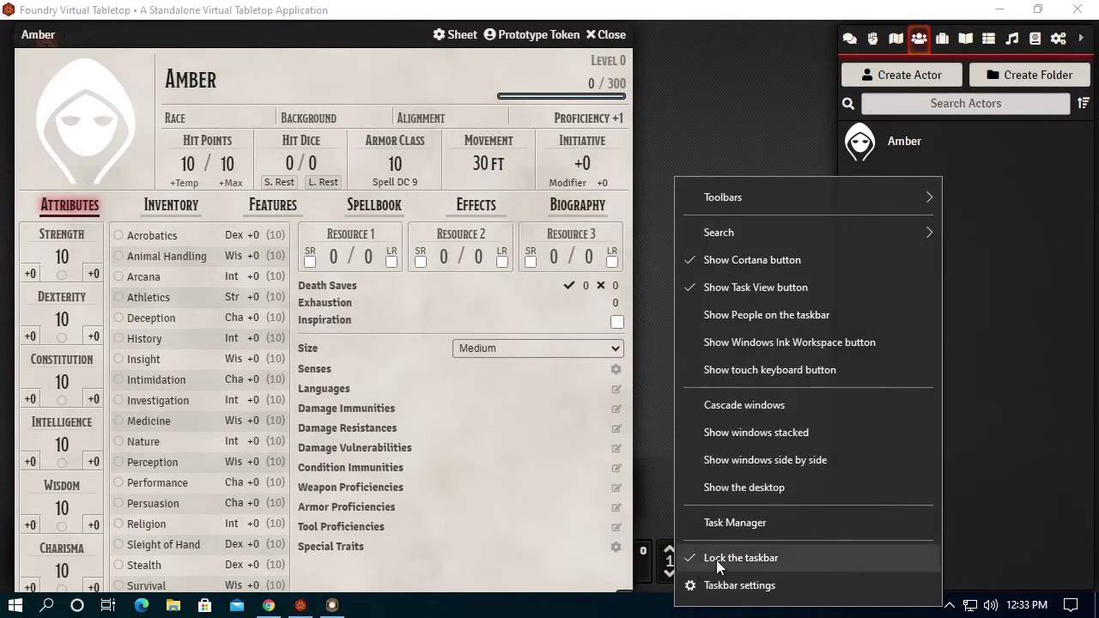
click(736, 587)
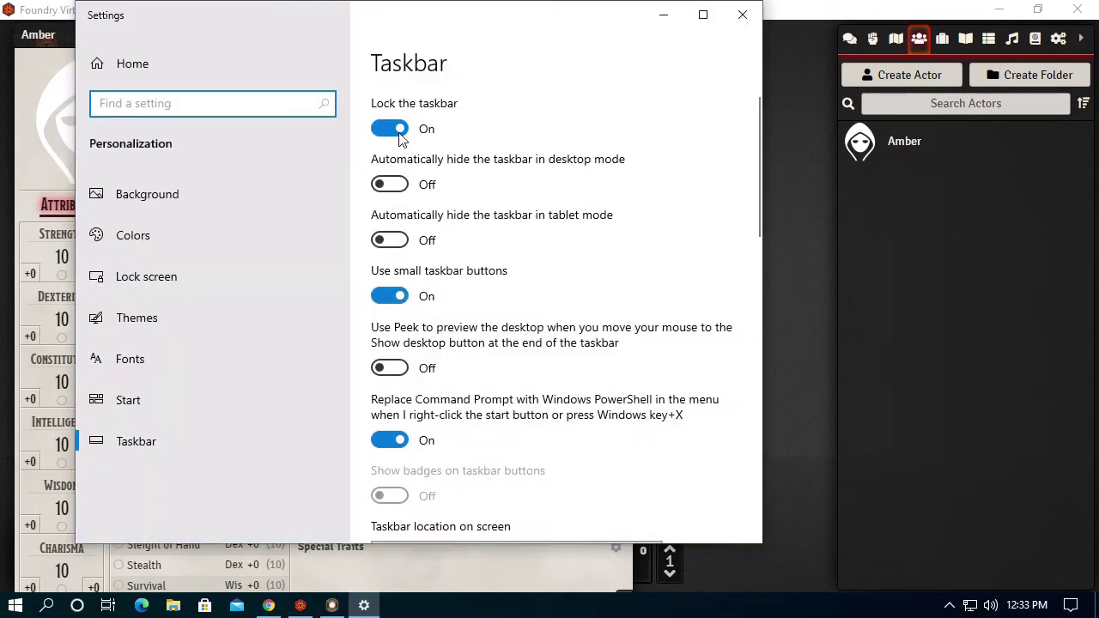
click(401, 133)
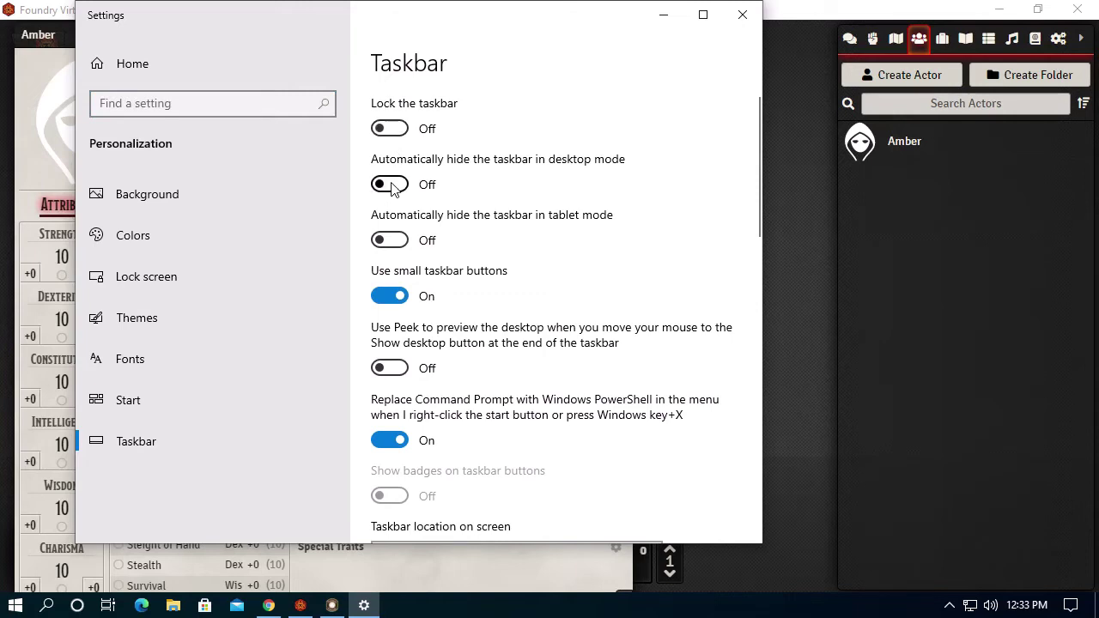
click(402, 298)
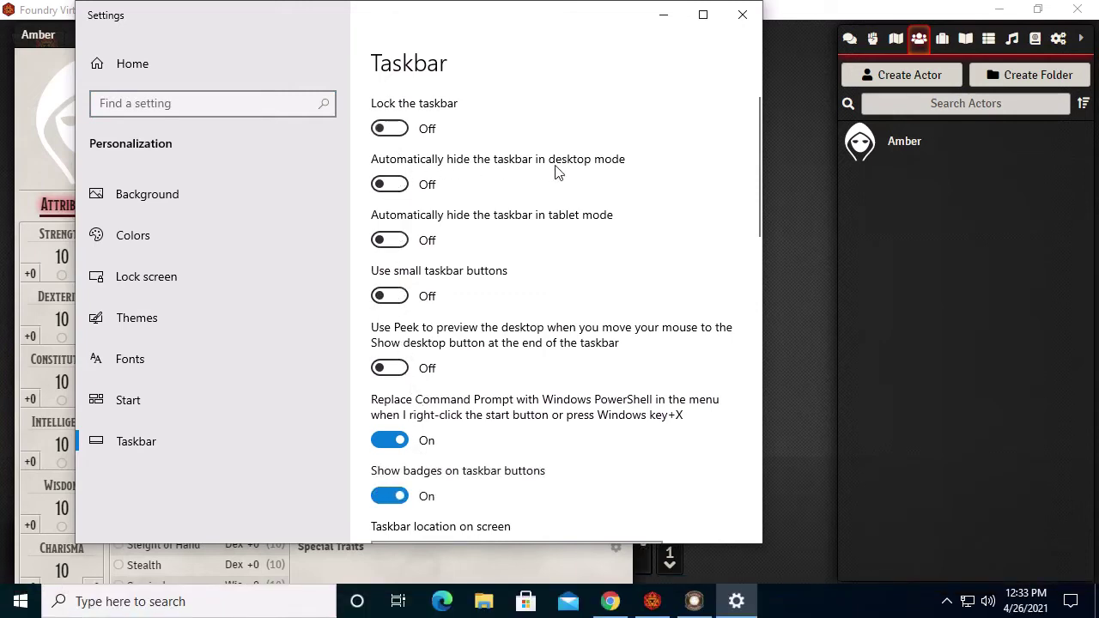
click(393, 187)
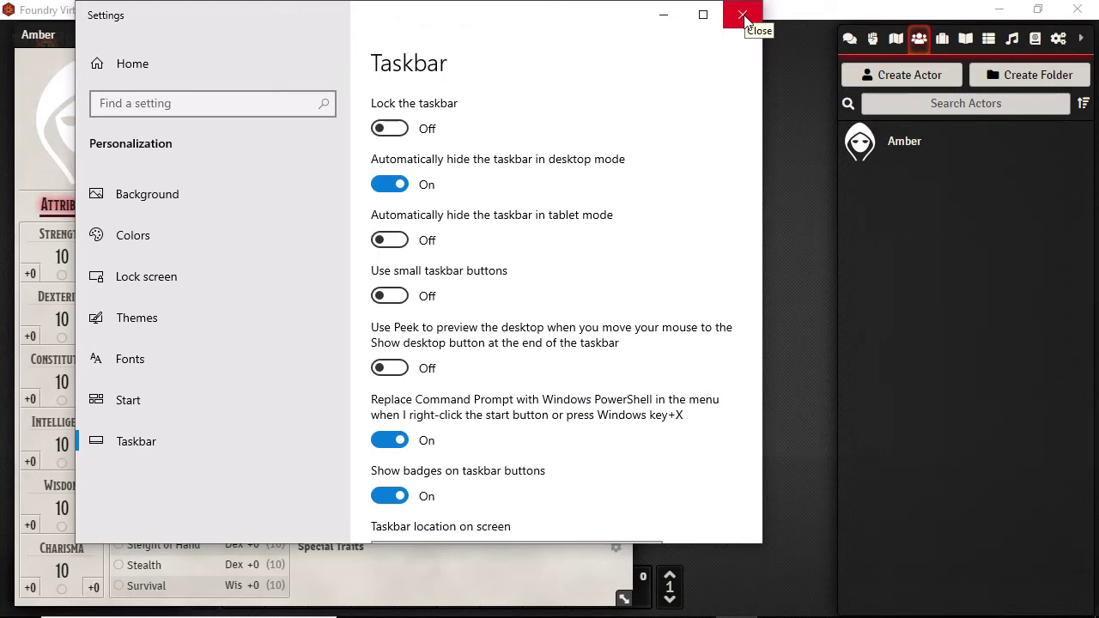
click(744, 14)
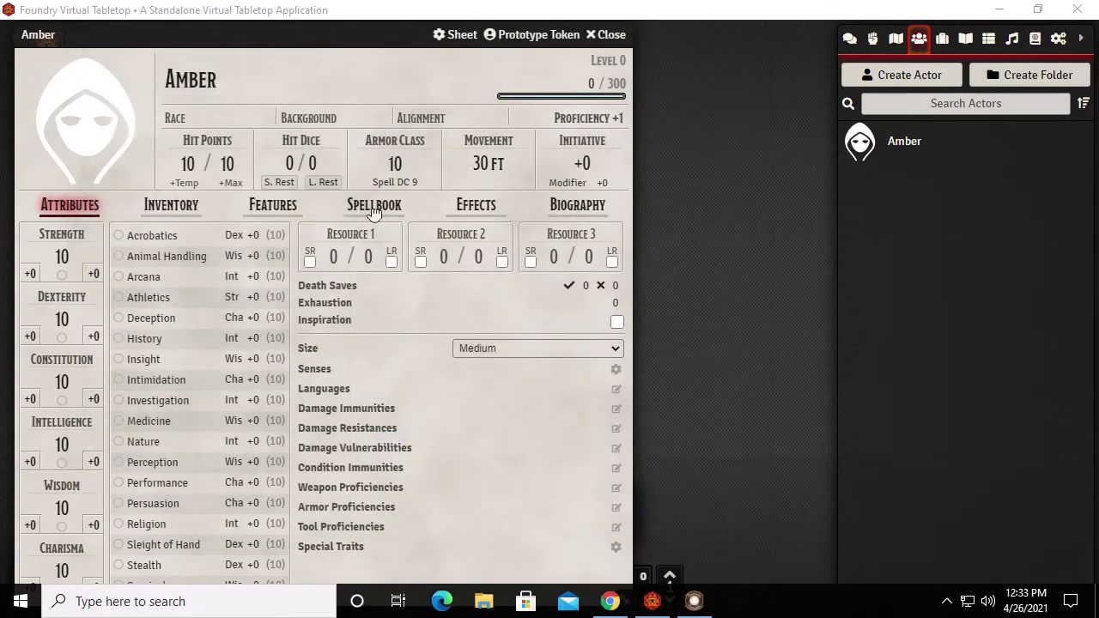
Set Amber's Strength to 12, Dexterity to 15 and Constitution to 9
click(69, 257)
drag(84, 258, 33, 255)
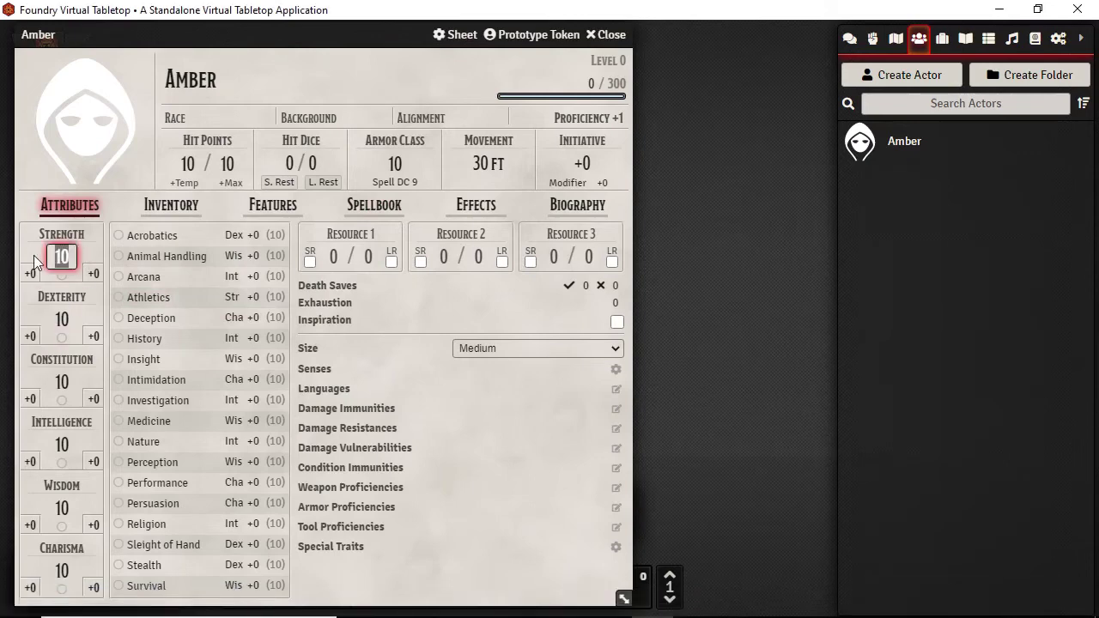
text(12)
double_click(65, 319)
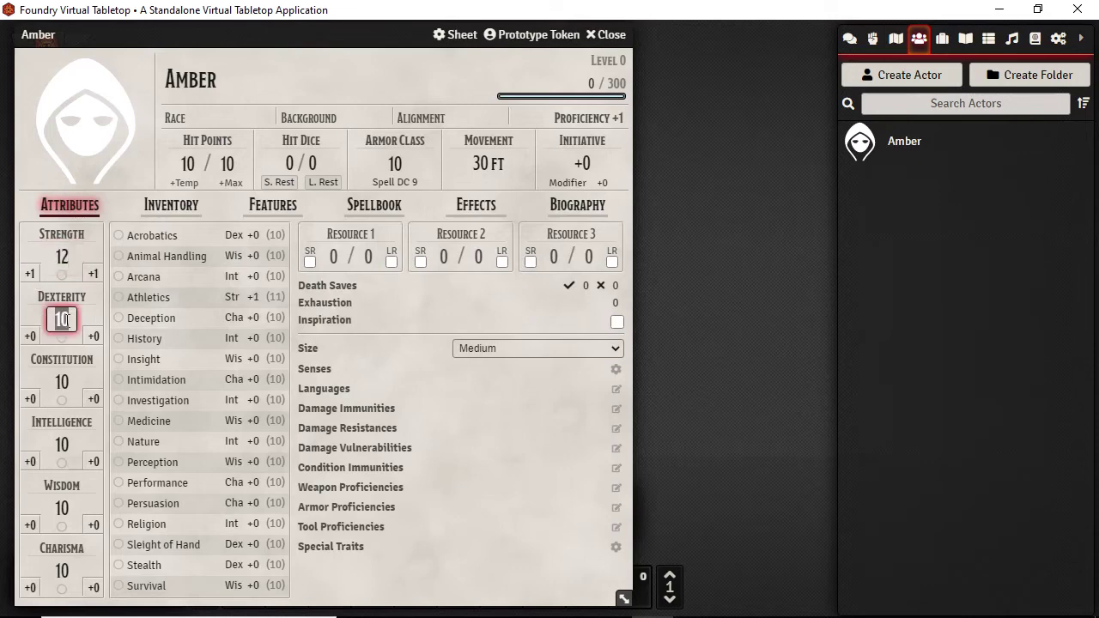
text(15)
double_click(69, 382)
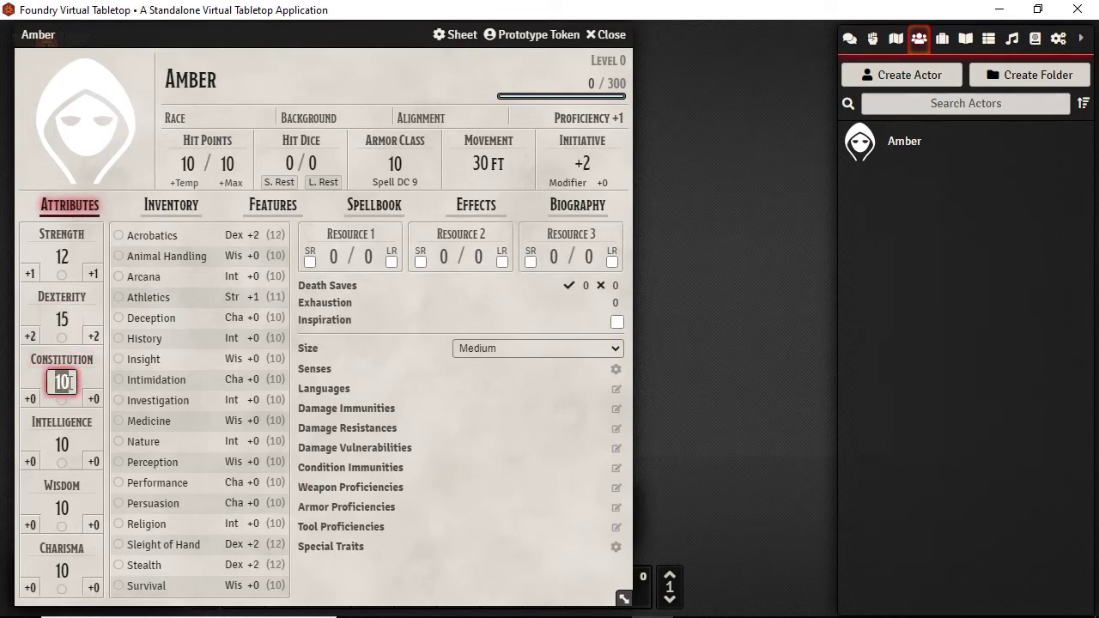
text(9)
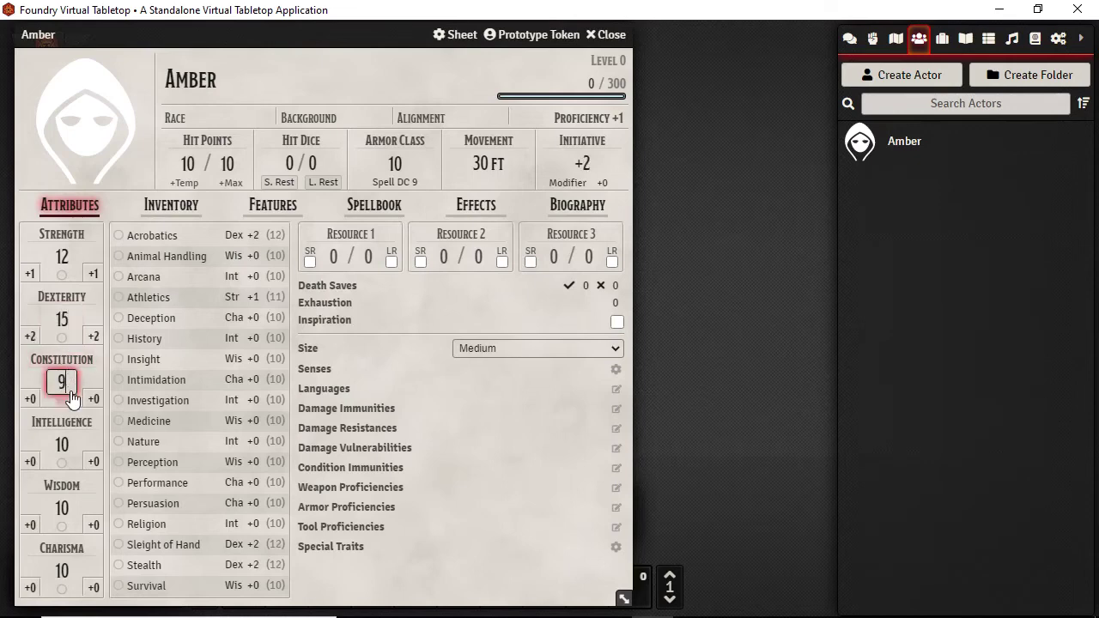
Enter 10 for Amber's Intelligence, 14 for Wisdom and 12 for Charisma
click(68, 445)
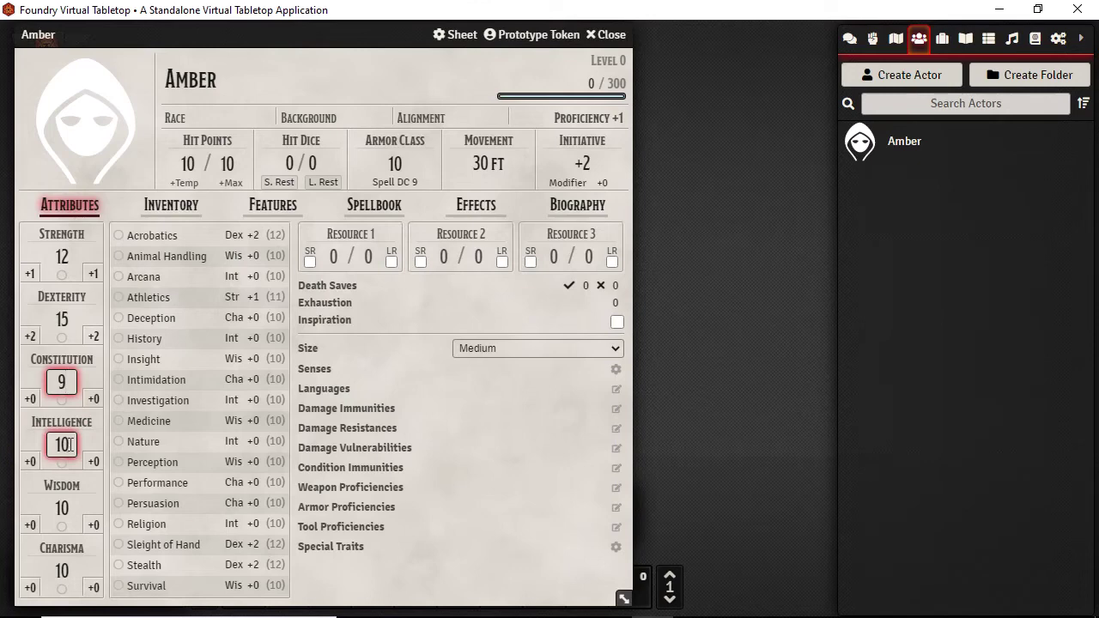
click(69, 445)
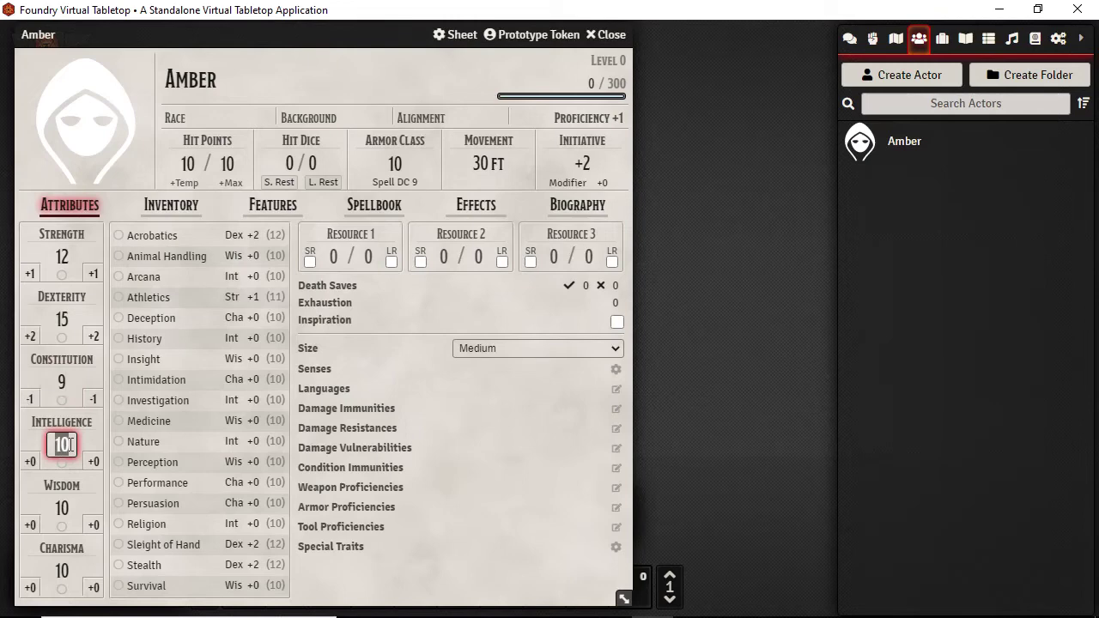
text(10)
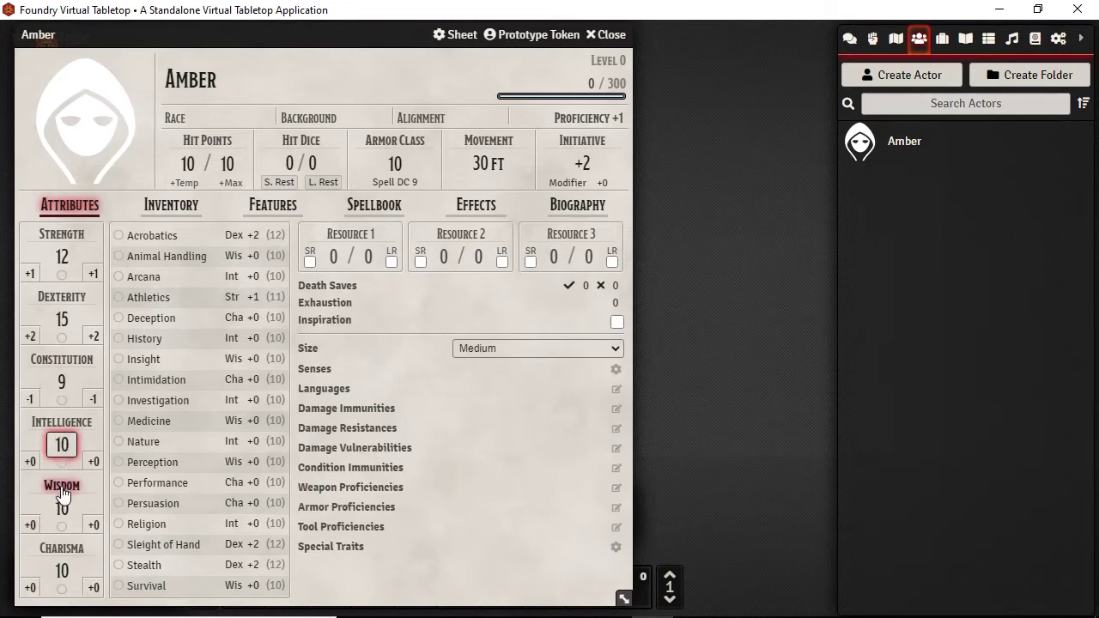
click(67, 508)
text(14)
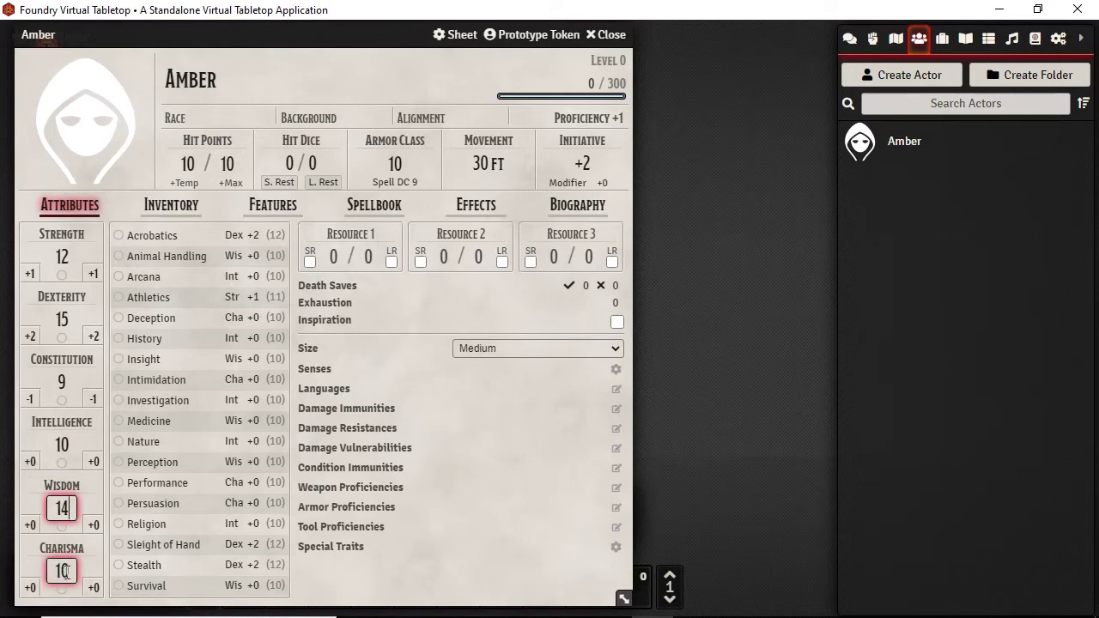
click(66, 573)
text(1)
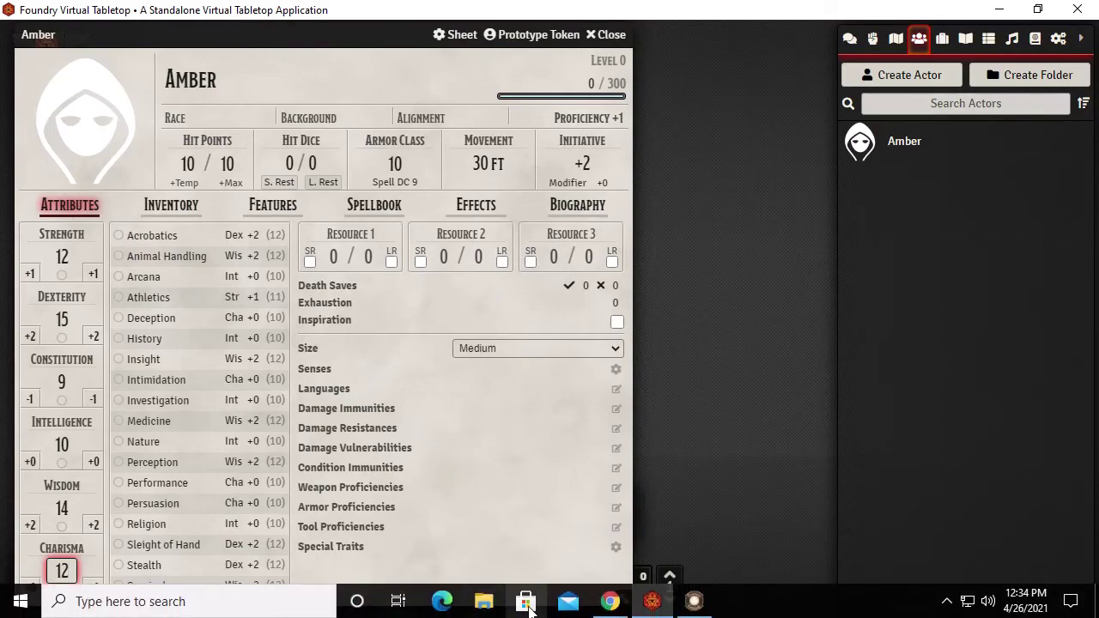
Switch to Fantasy Grounds and review which skills the Ranger is proficient in
click(709, 608)
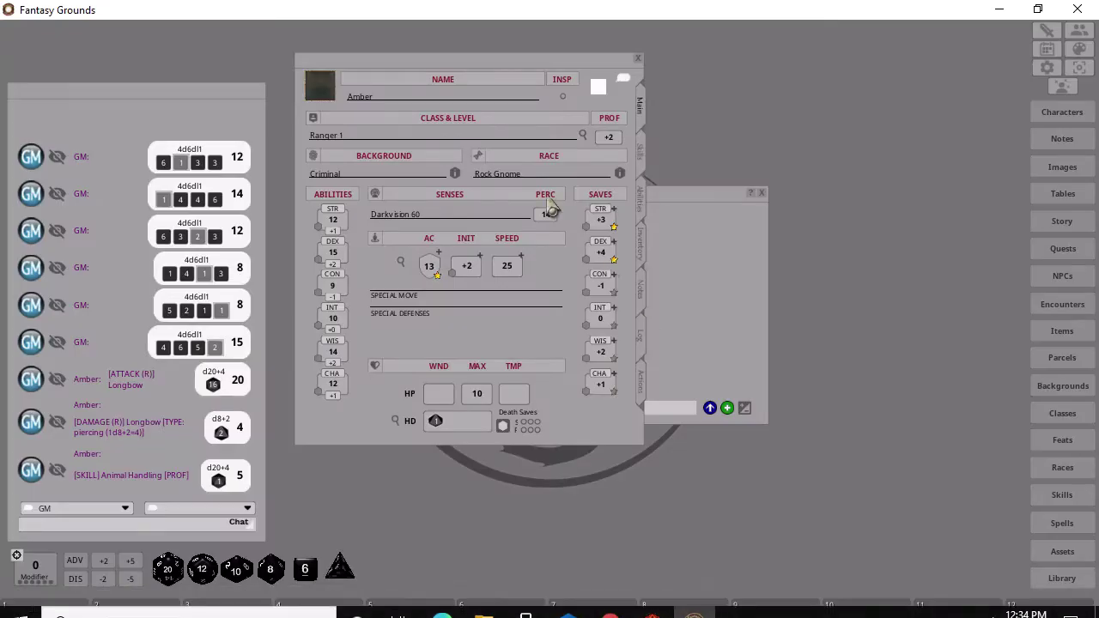
click(641, 153)
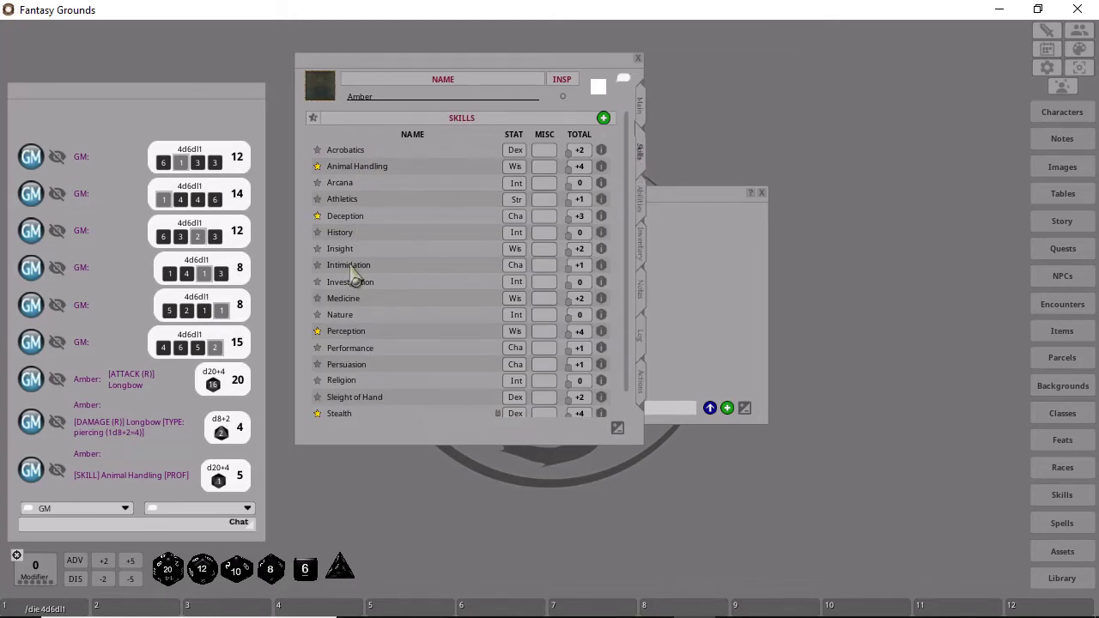
scroll(421, 395, down, 1)
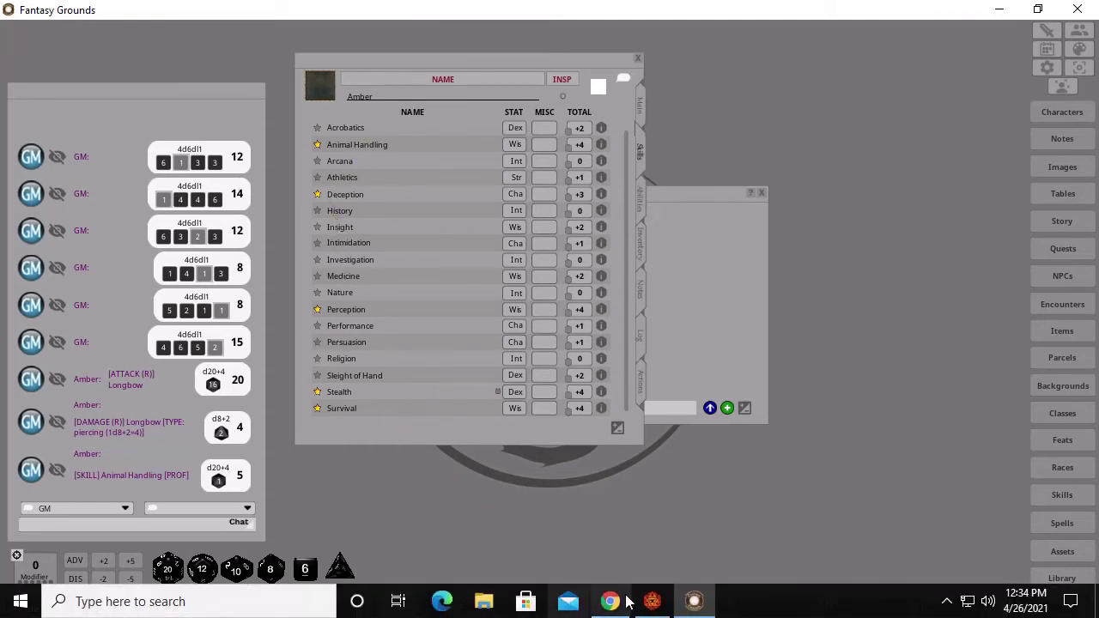
Switch to Foundry Virtual Tabletop and mark Animal Handling, Deception, Perception, Stealth and Survival as proficient skills
click(651, 601)
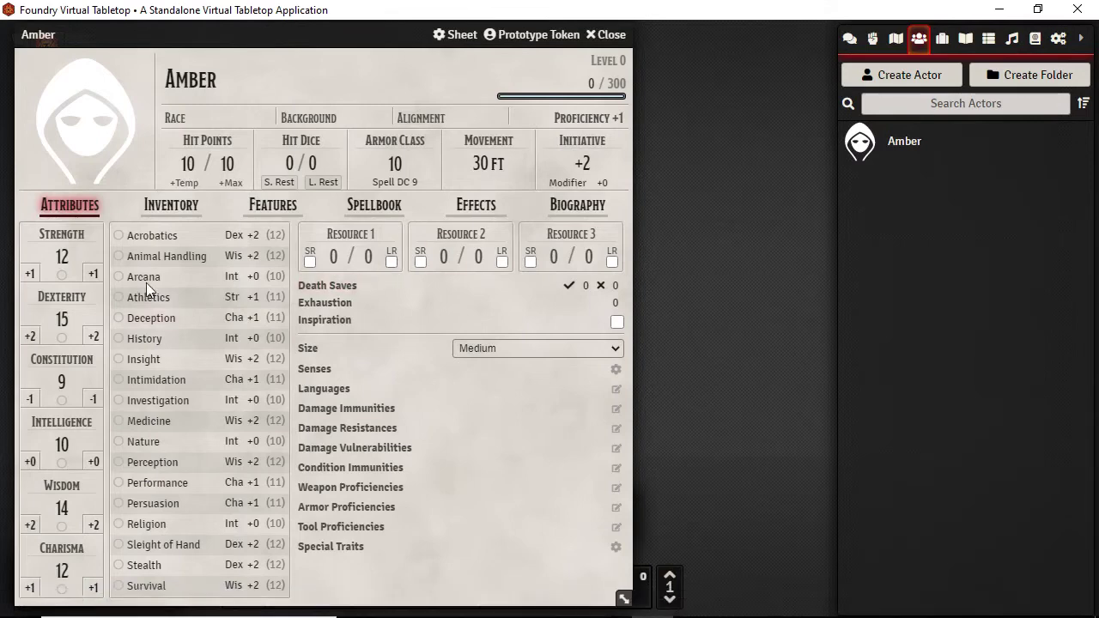
click(119, 256)
click(118, 462)
click(119, 566)
click(119, 585)
Enter Criminal as Amber's background and Gnome as the race
click(348, 121)
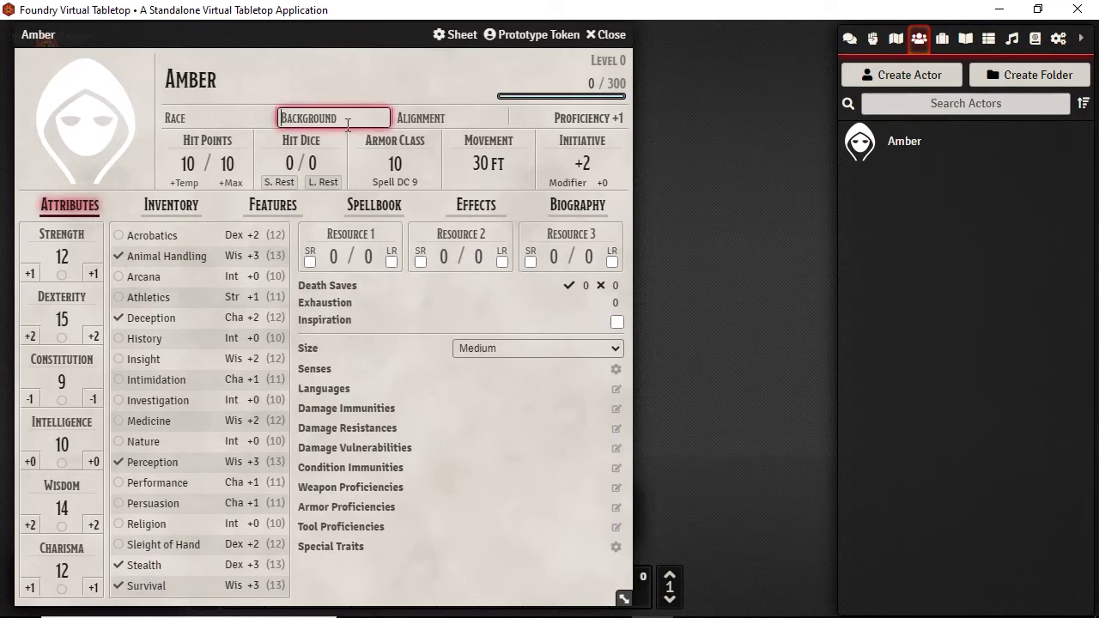
text(Criminal)
click(206, 118)
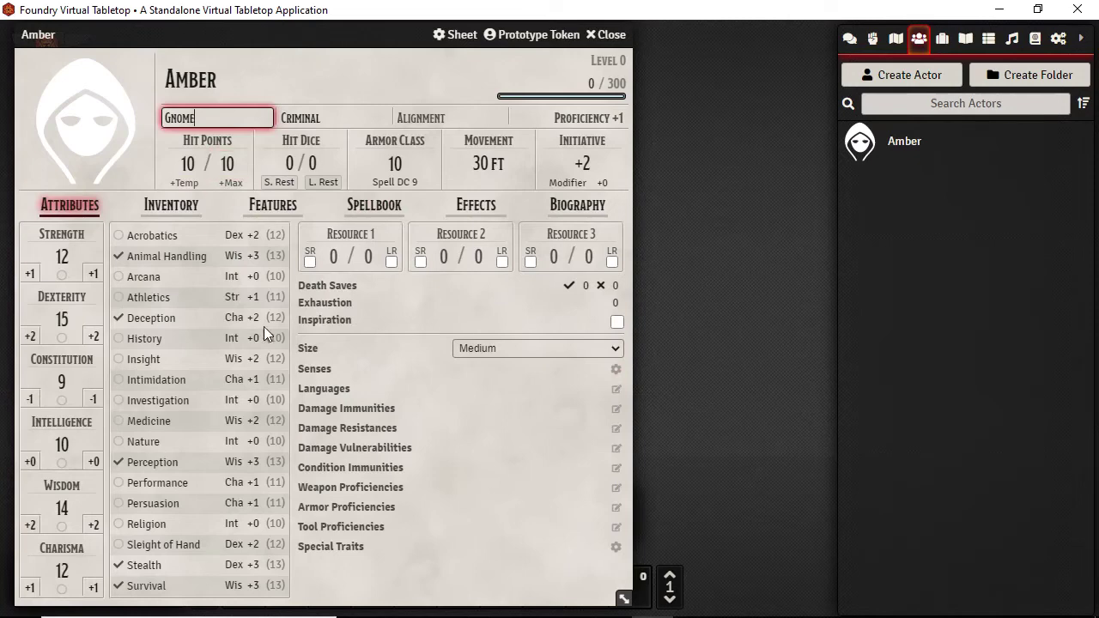
Switch to Fantasy Grounds, set the Ranger's maximum hit points to 9 on the main page, and close the empty window behind the sheet
mouse_move(601, 616)
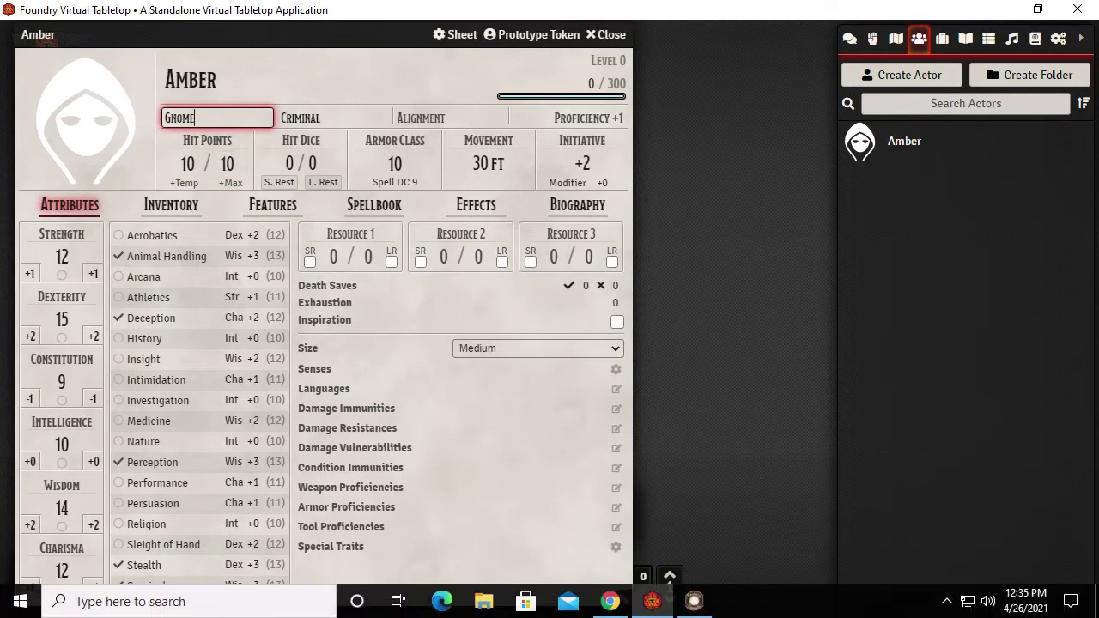
click(694, 601)
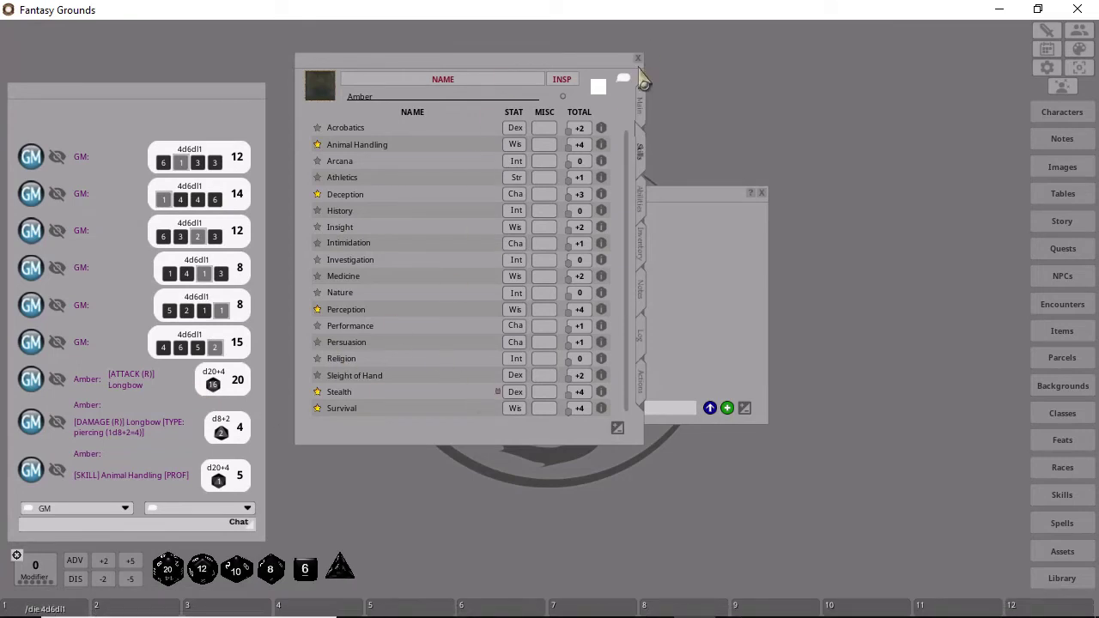
click(640, 110)
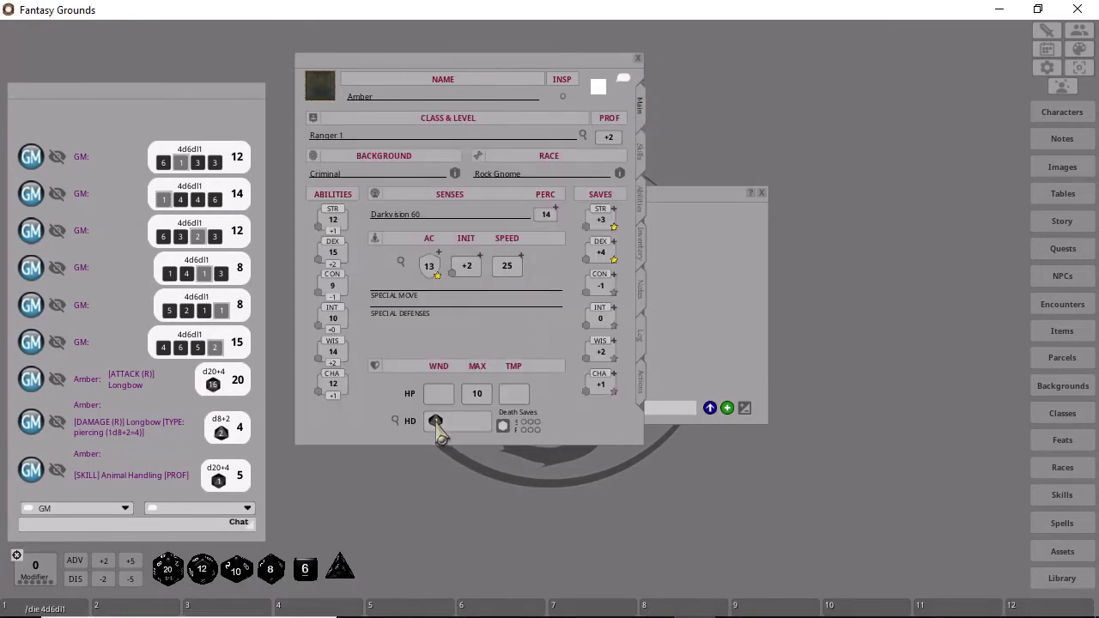
drag(436, 424, 837, 556)
click(761, 193)
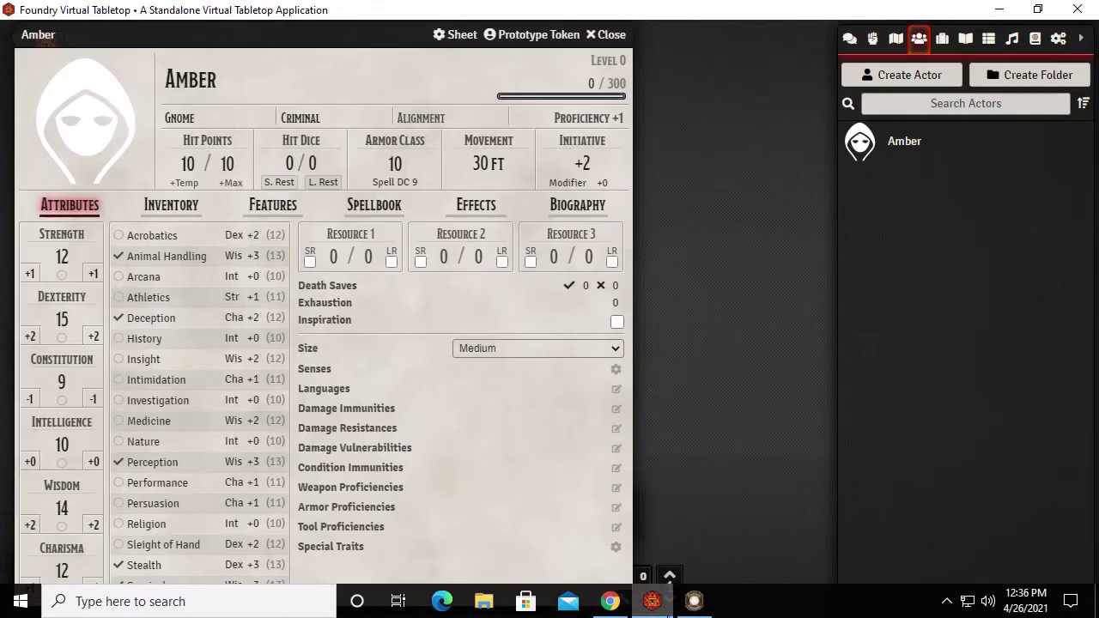
Switch to Foundry Virtual Tabletop and set Amber's maximum and current hit points to 9
click(651, 609)
click(205, 164)
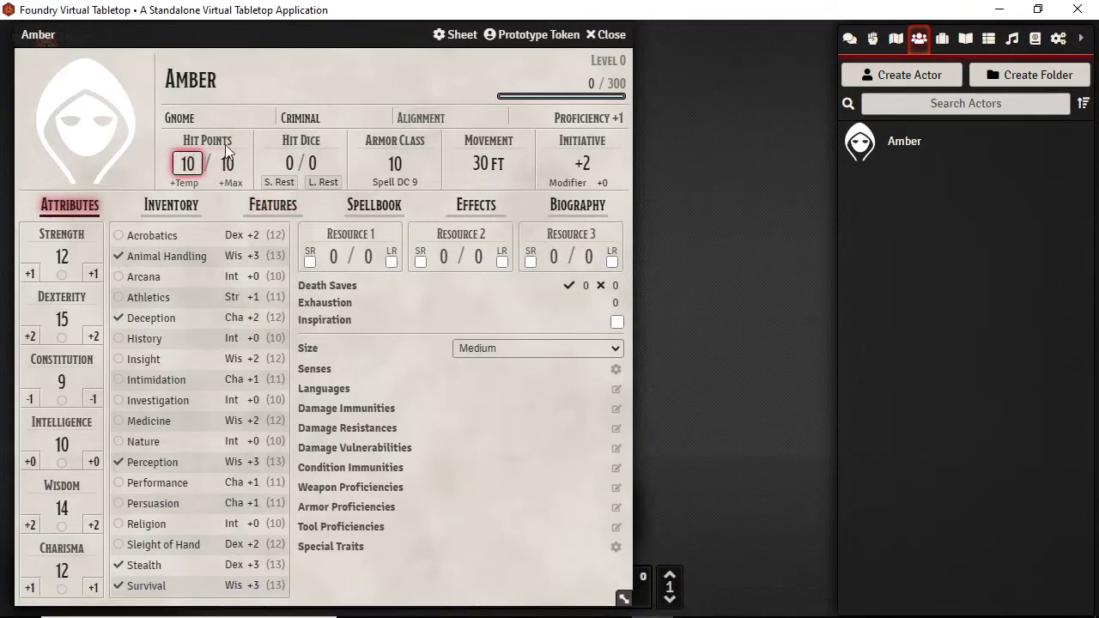
click(227, 163)
drag(228, 163, 217, 163)
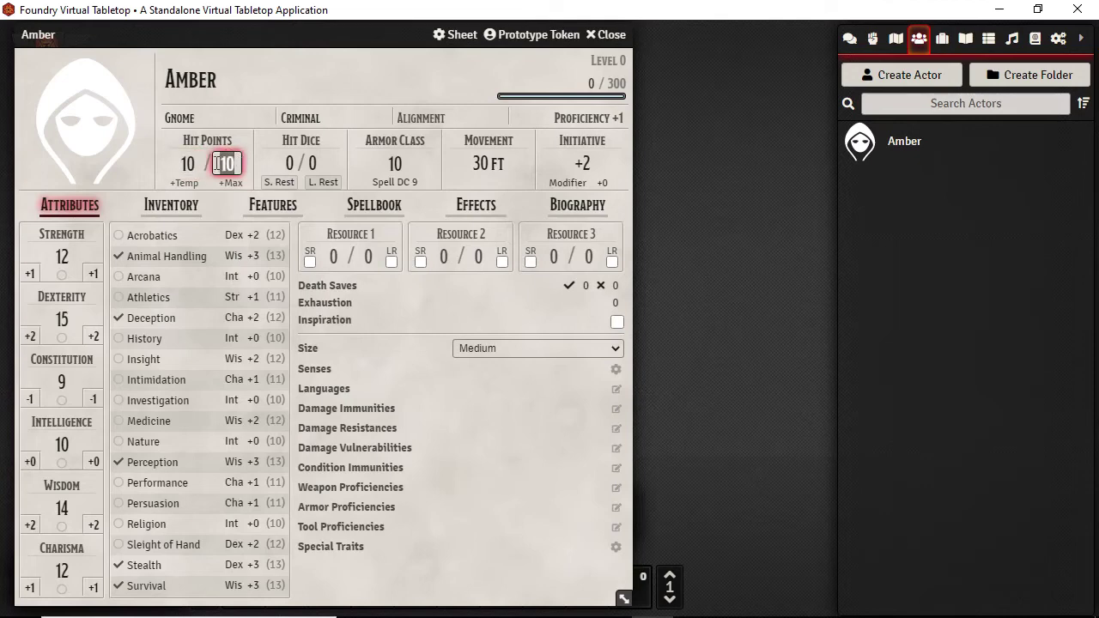
text(9)
click(182, 165)
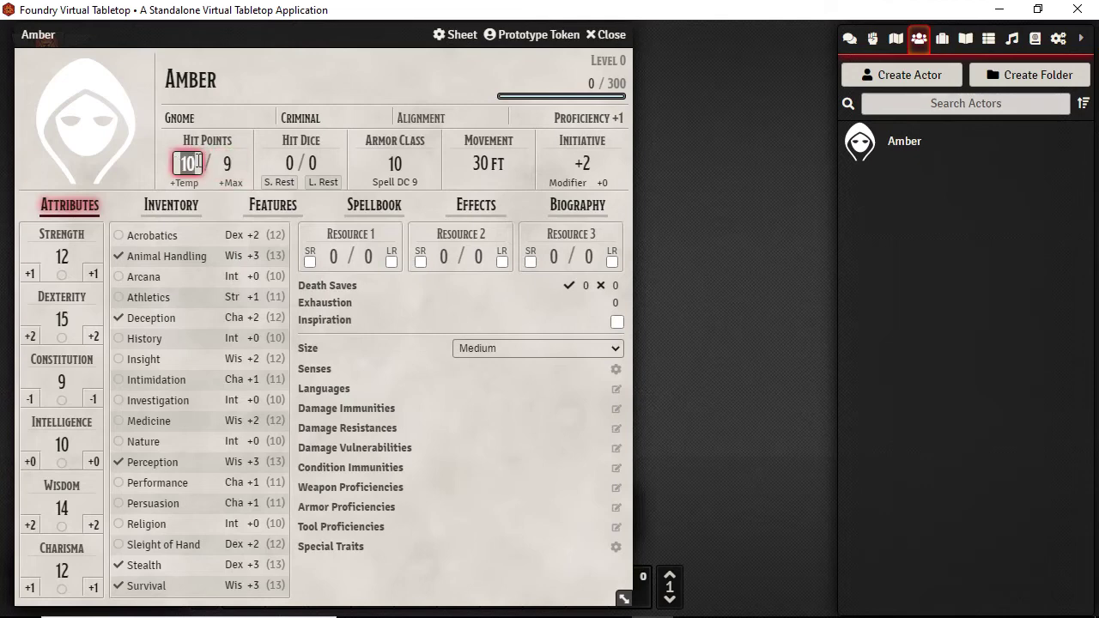
drag(197, 163, 175, 163)
Inspect Amber's hit dice, armor class and movement fields, and switch to Fantasy Grounds to compare them with the Ranger's main page
click(294, 163)
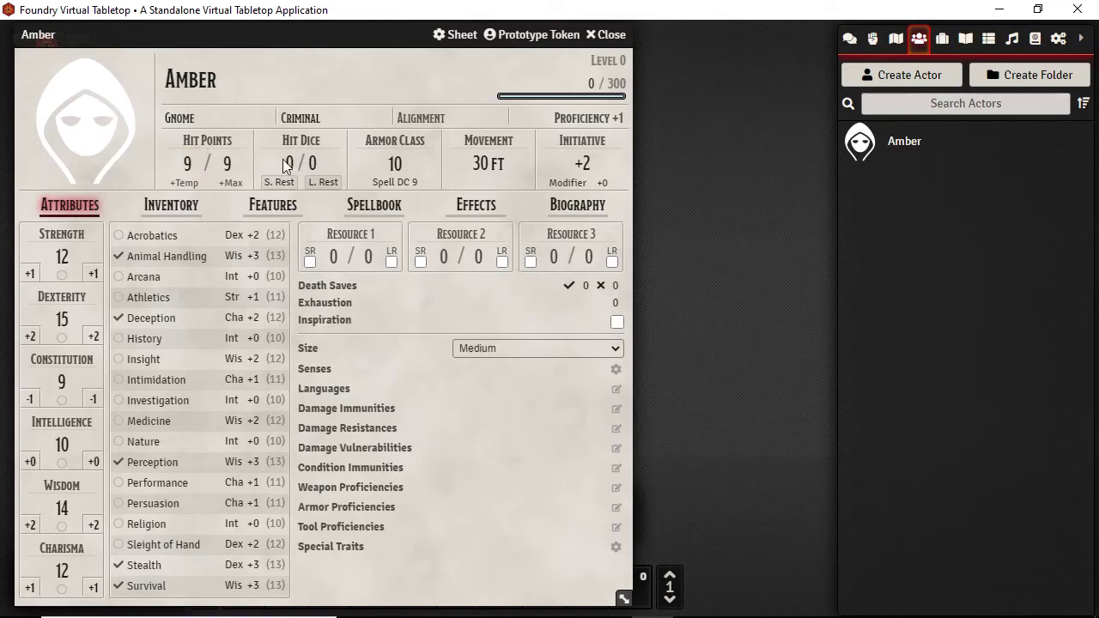
click(374, 160)
click(500, 164)
click(693, 609)
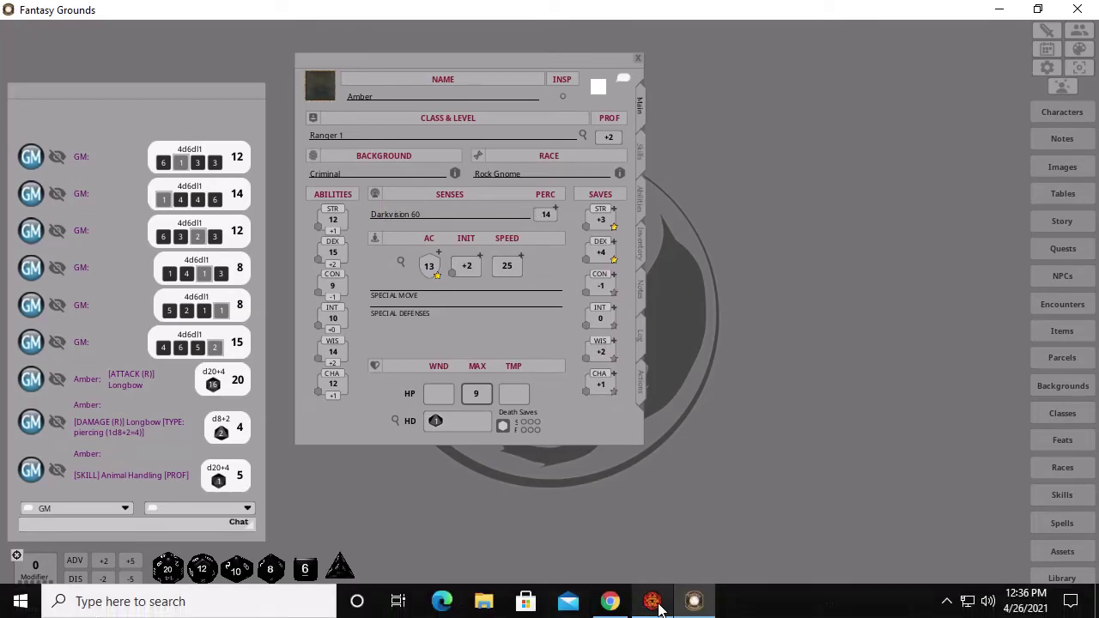
Switch to Foundry Virtual Tabletop and set Amber's darkvision to 60 feet in the senses configuration
click(654, 604)
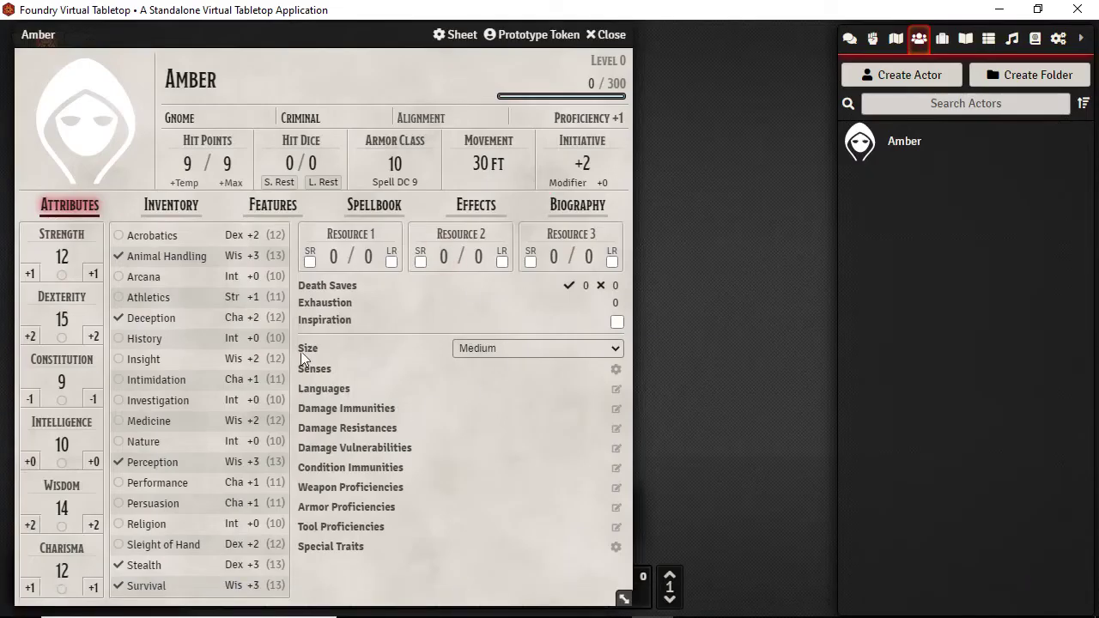
click(615, 372)
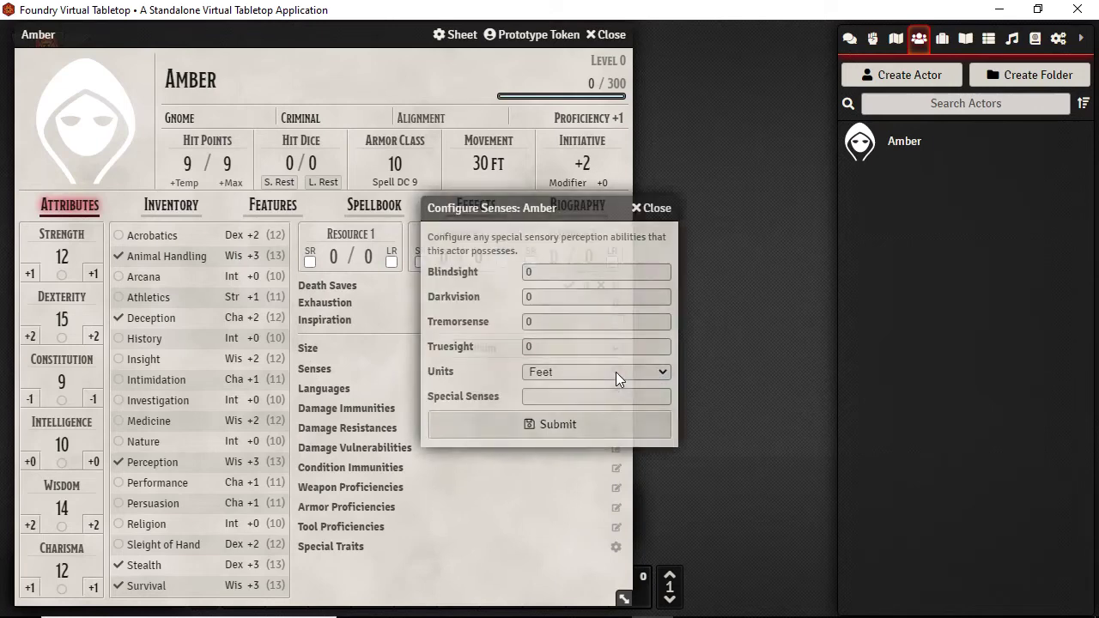
click(551, 299)
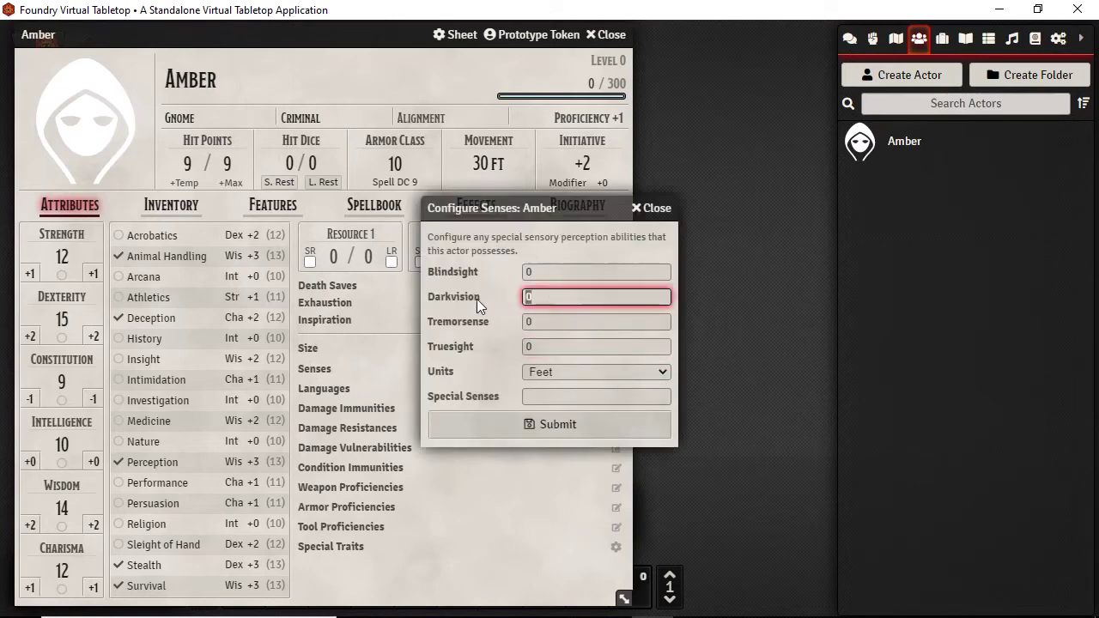
text(60)
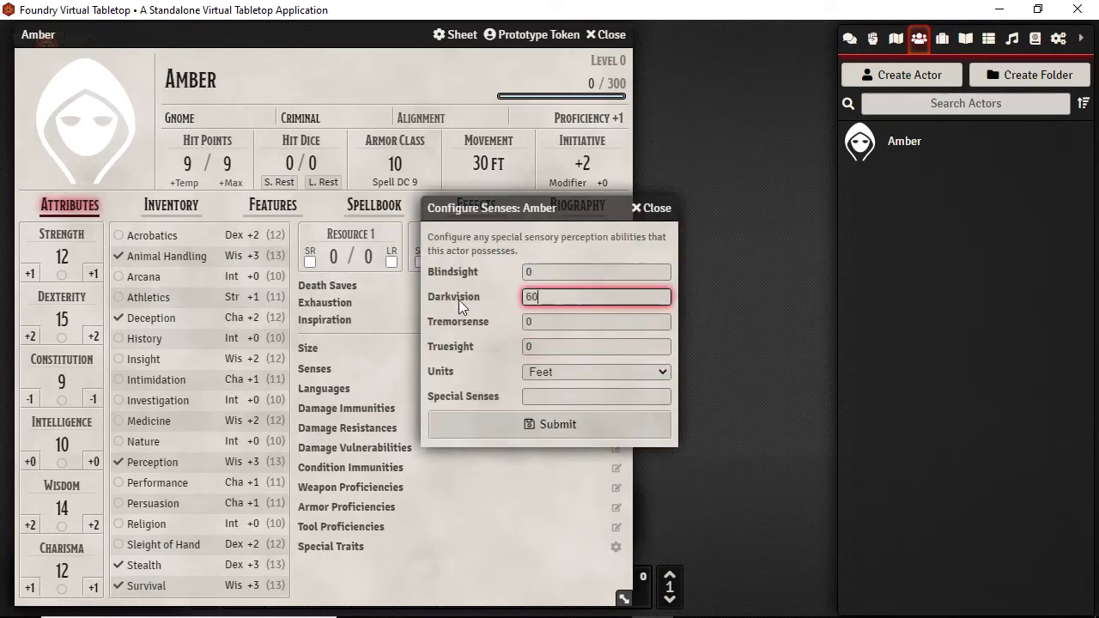
click(545, 419)
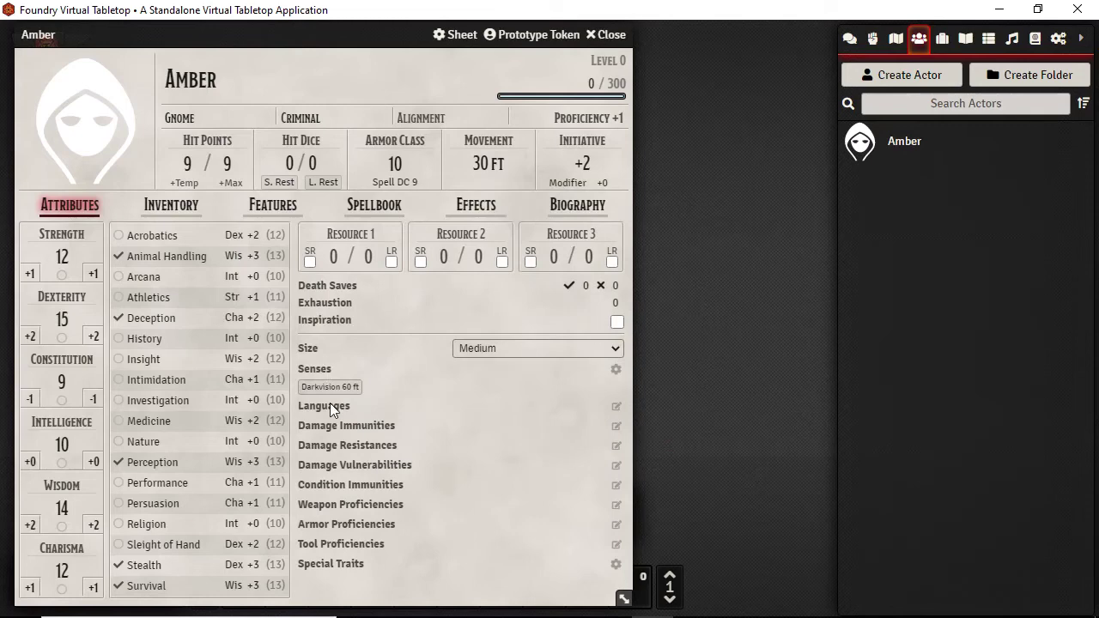
Add Common and Gnomish to Amber's known languages
click(616, 407)
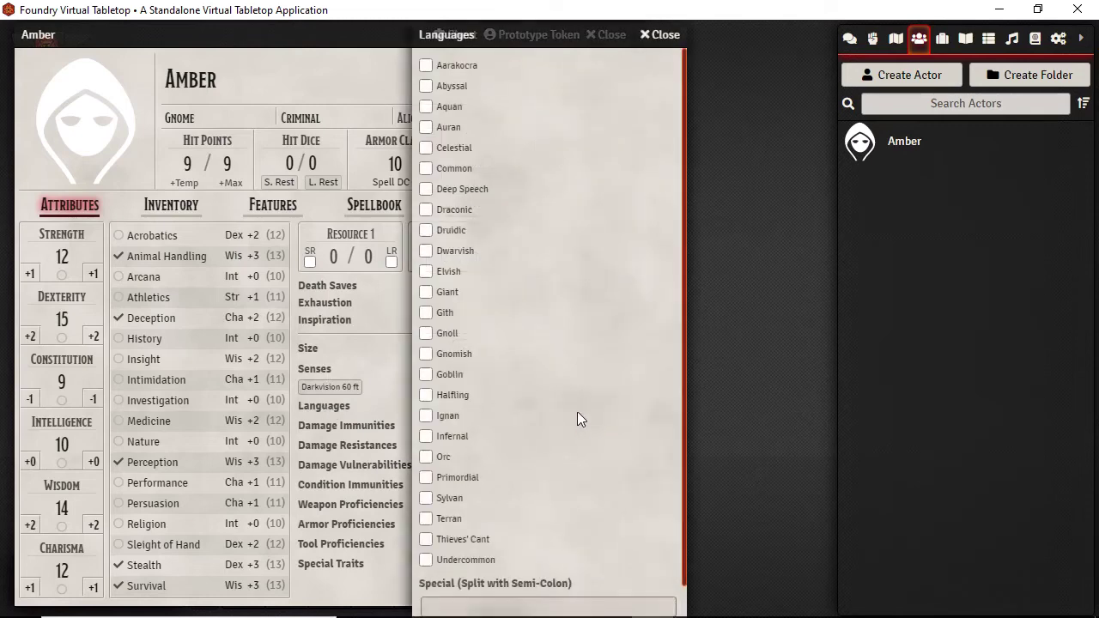
click(425, 354)
scroll(429, 552, down, 1)
scroll(430, 515, up, 1)
scroll(579, 525, down, 1)
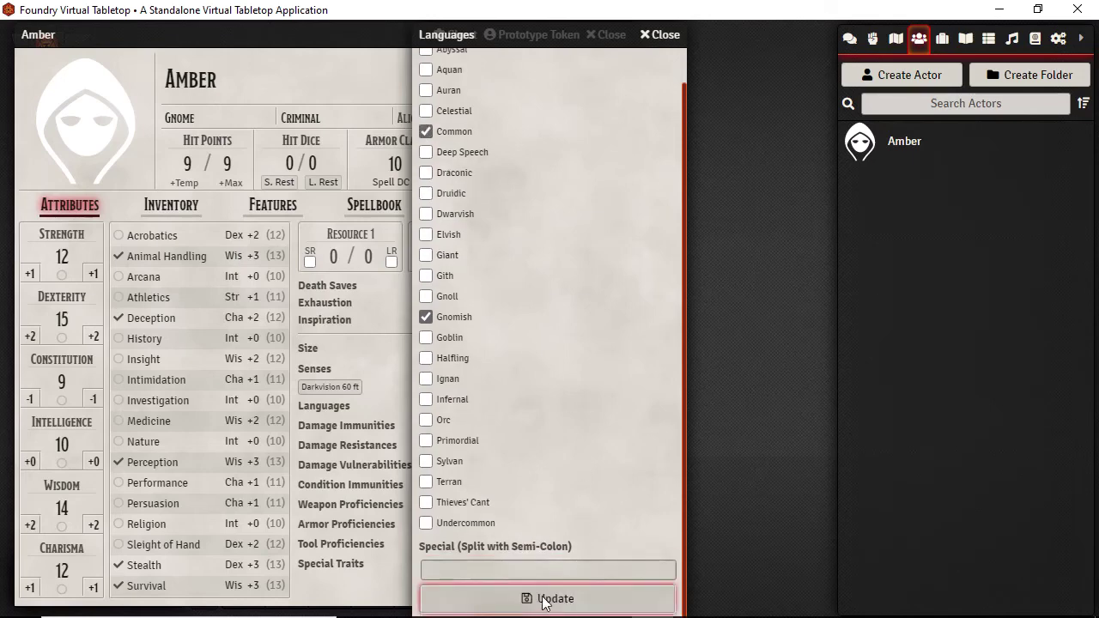
click(542, 599)
Switch to Fantasy Grounds and review the proficiencies and languages on Amber's abilities page
mouse_move(601, 613)
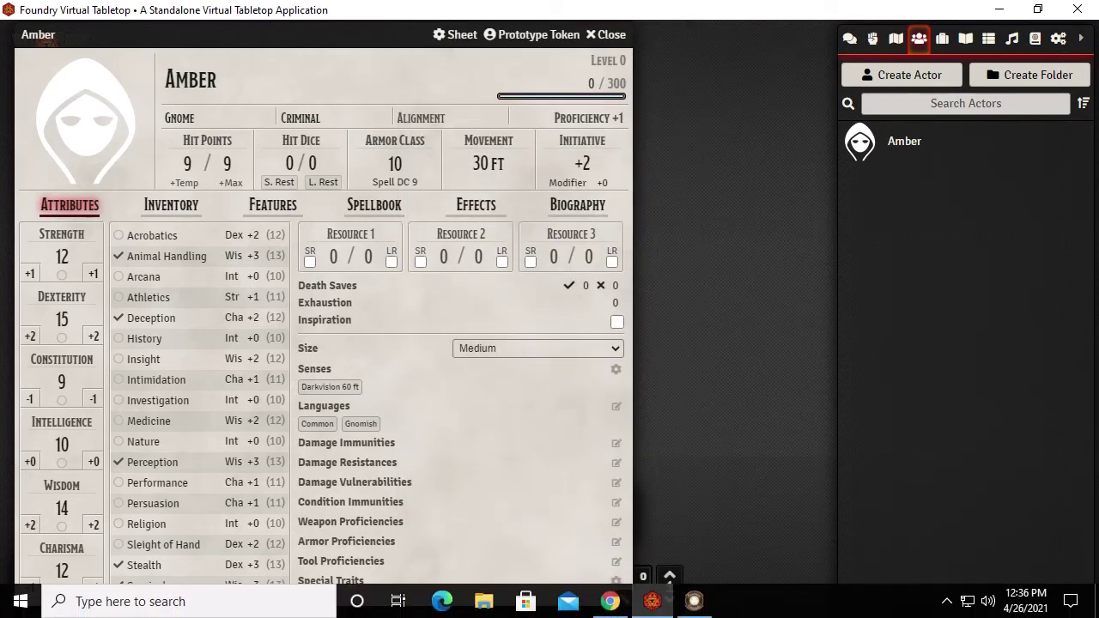
click(693, 601)
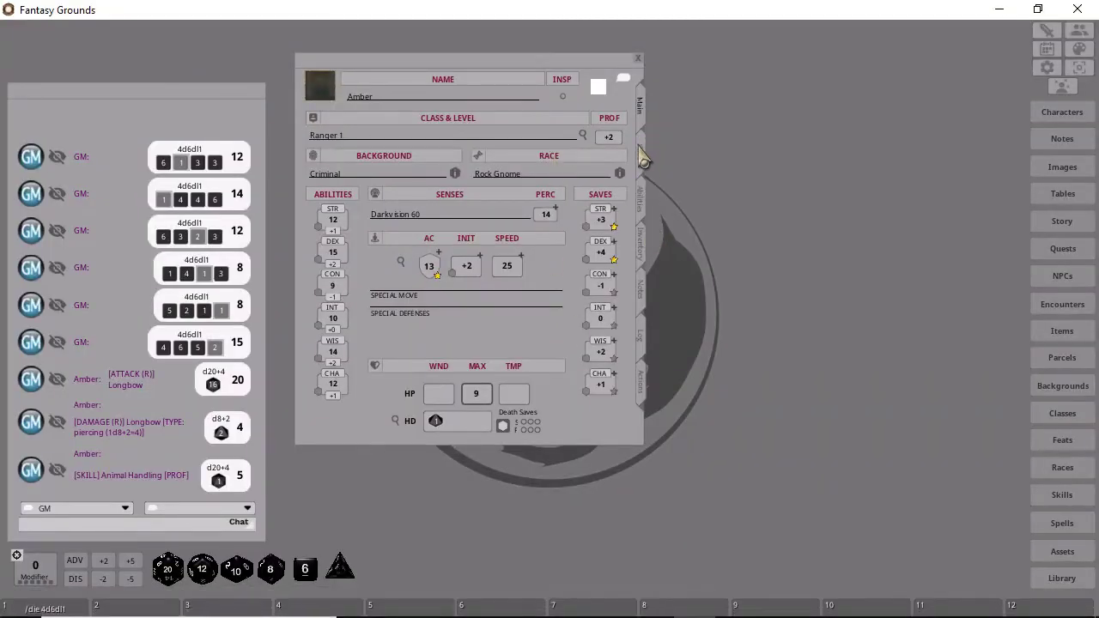
click(642, 204)
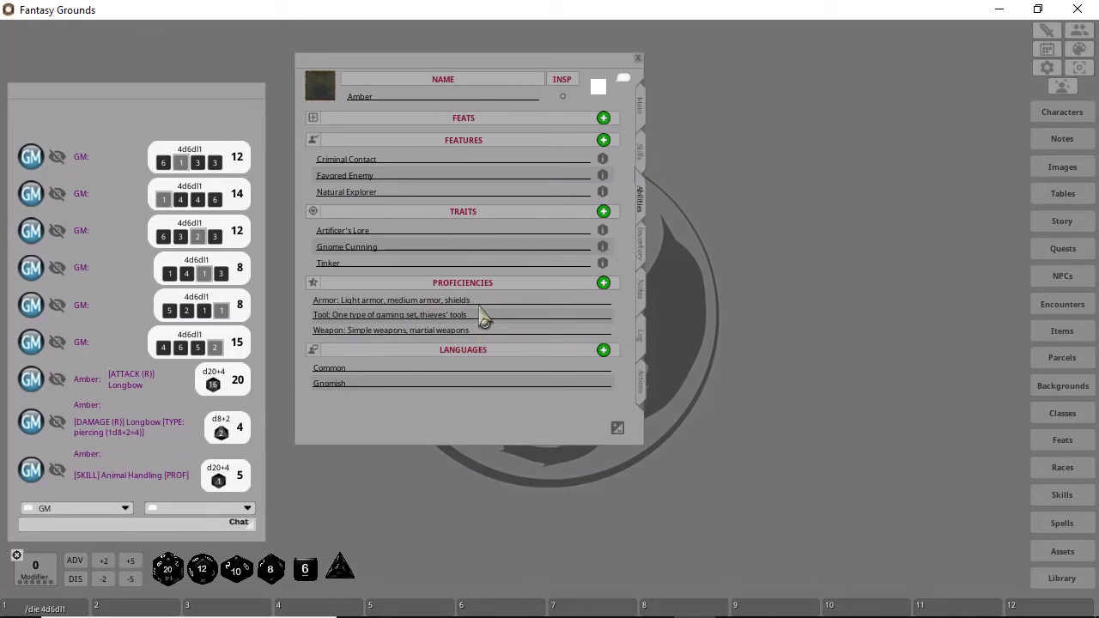
Lengthen Amber's sheet on the skills page and add a custom skill named Thieve's Tools based on Dexterity
click(640, 153)
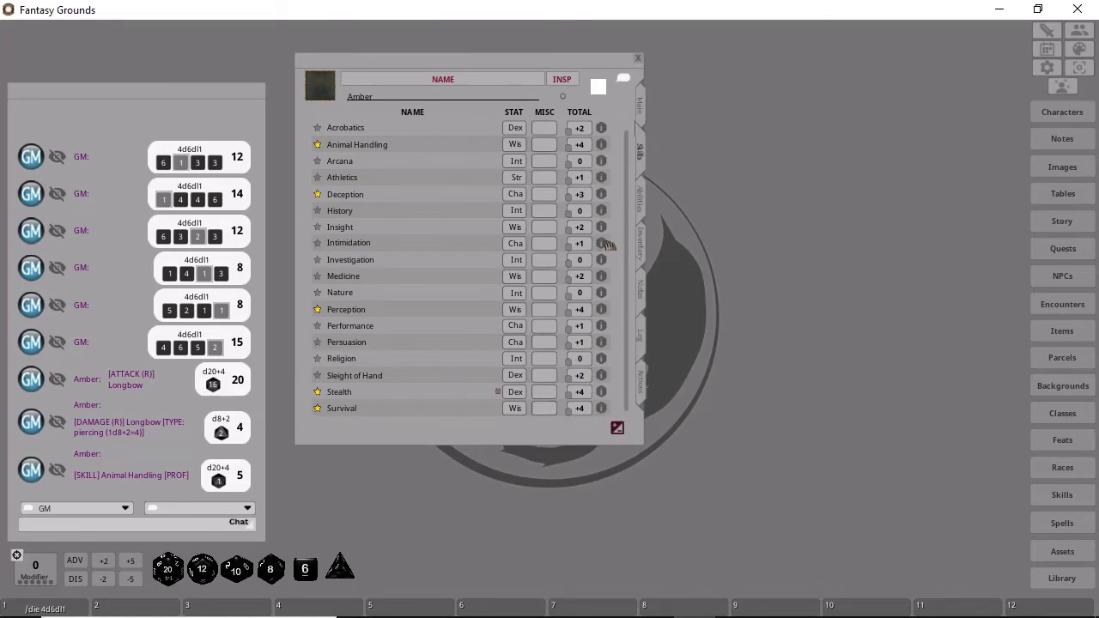
scroll(594, 357, up, 1)
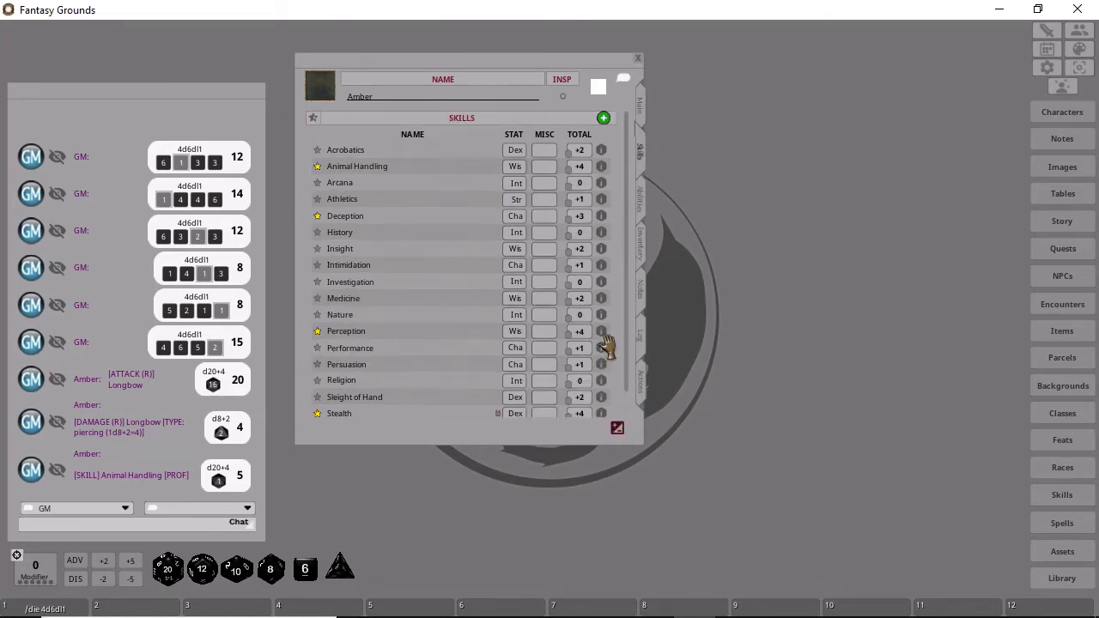
click(603, 117)
drag(480, 446, 485, 544)
text(Thiev)
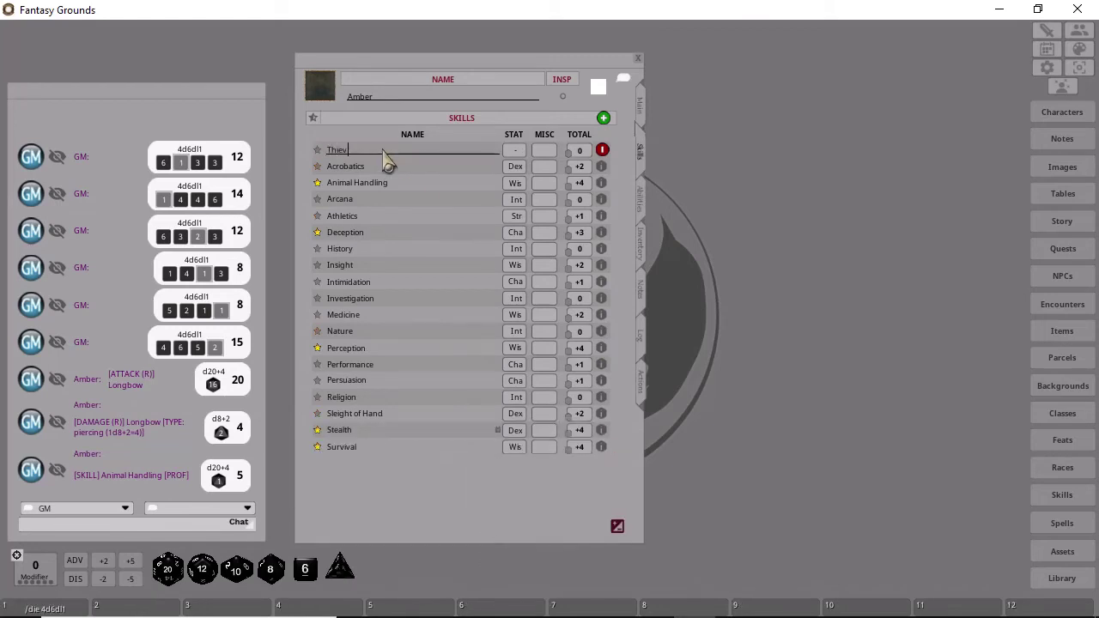
text(e's TTools)
click(515, 153)
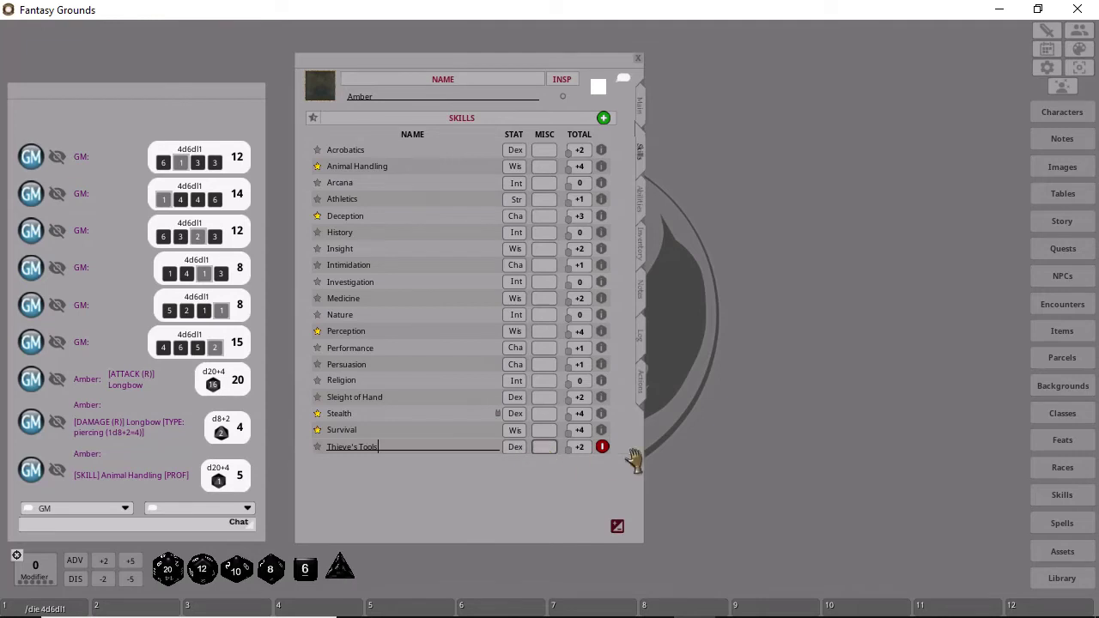
click(618, 526)
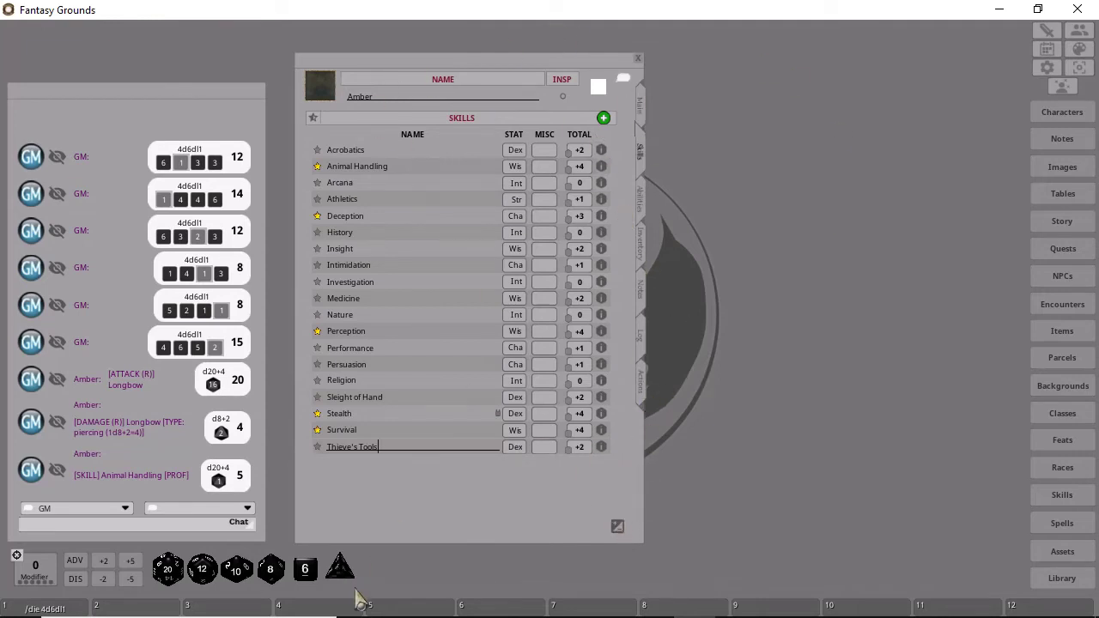
Switch to Foundry Virtual Tabletop and give Amber the Thieves' Tools and Gaming Set tool proficiencies
mouse_move(387, 611)
click(653, 604)
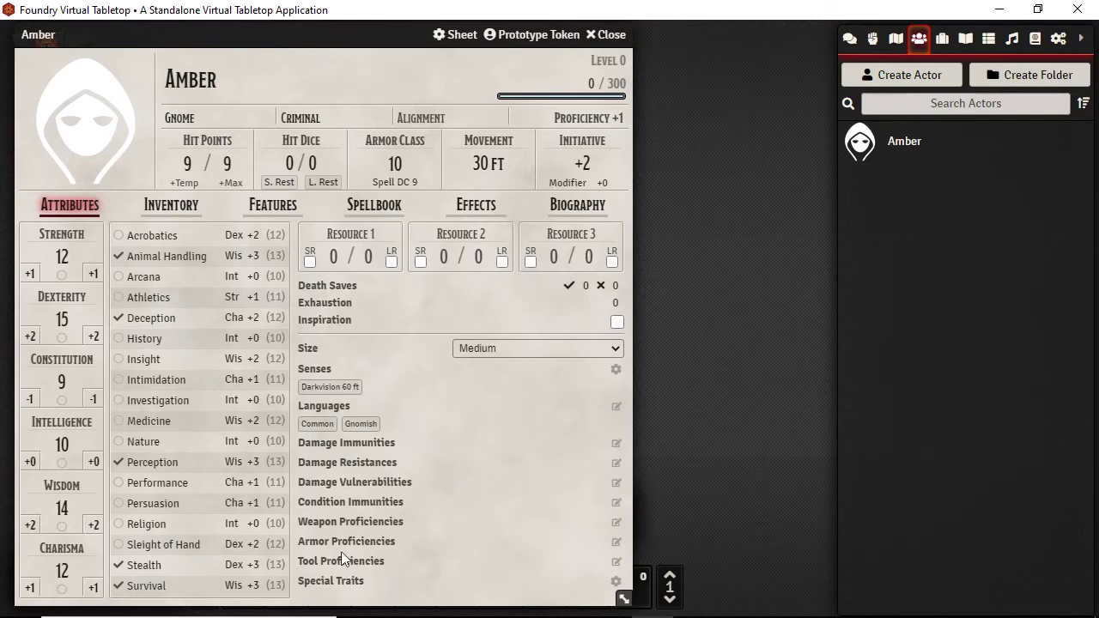
click(616, 562)
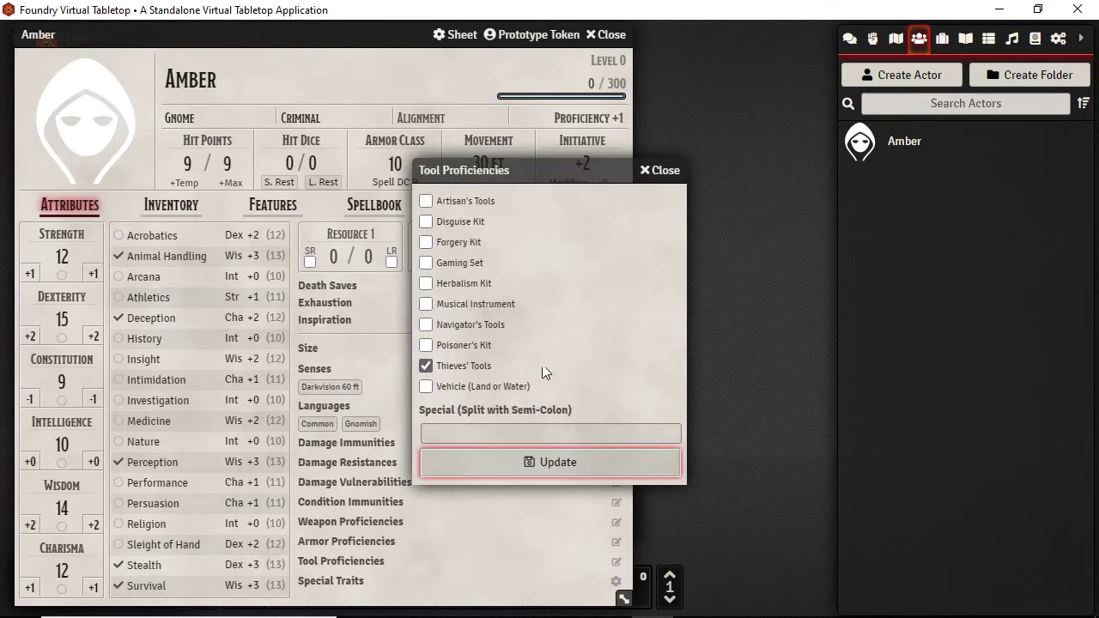
click(446, 264)
click(558, 472)
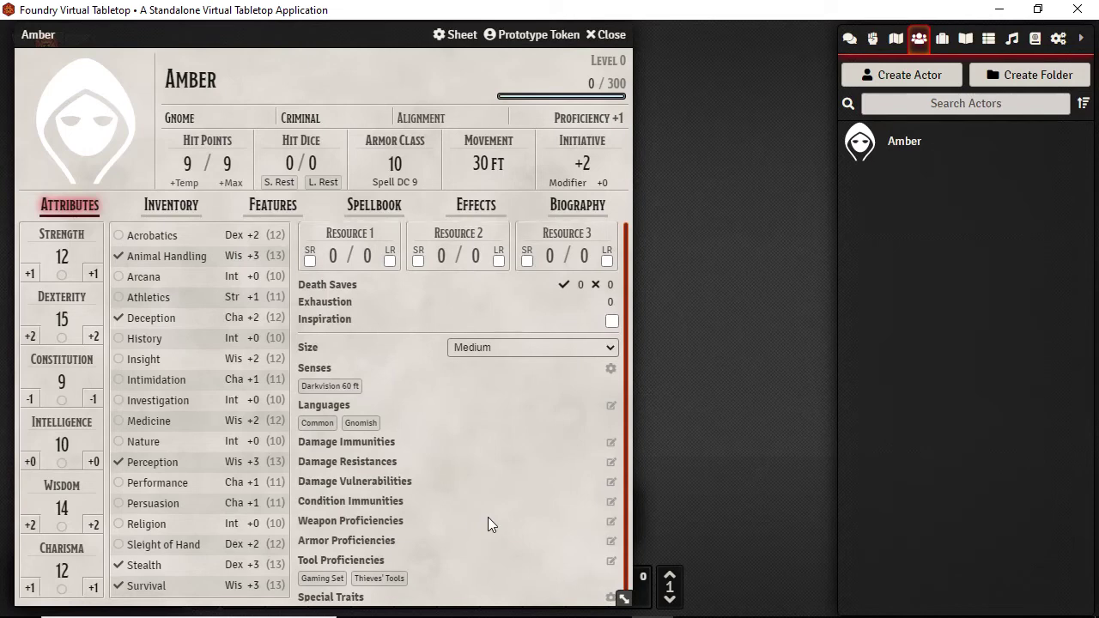
Check Amber's skills page in Fantasy Grounds once more and return to Foundry Virtual Tabletop
scroll(487, 520, down, 1)
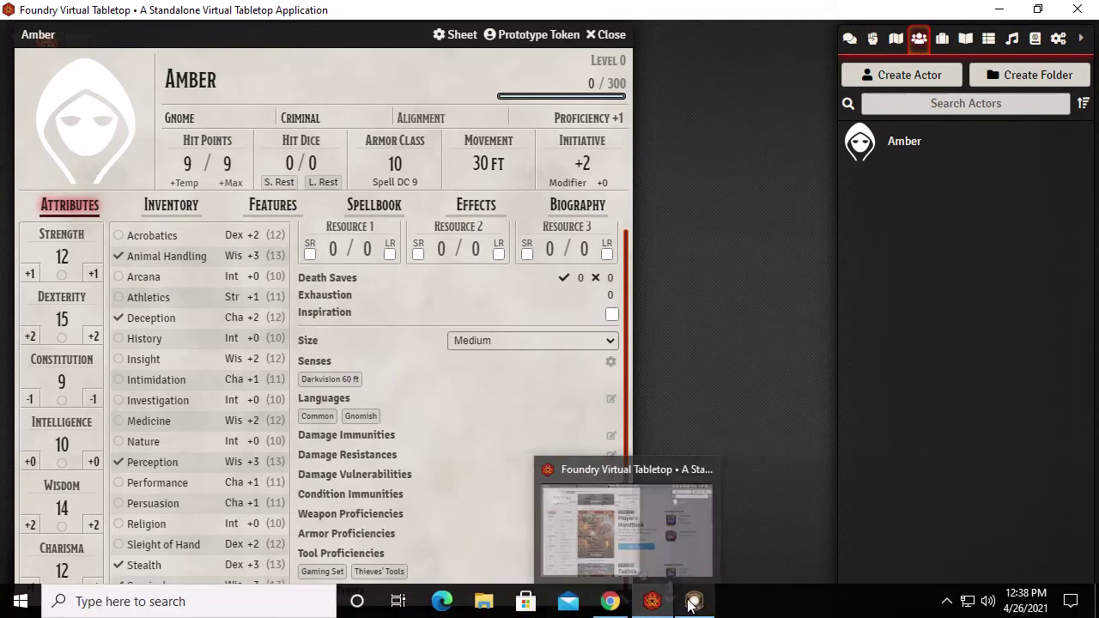
click(650, 558)
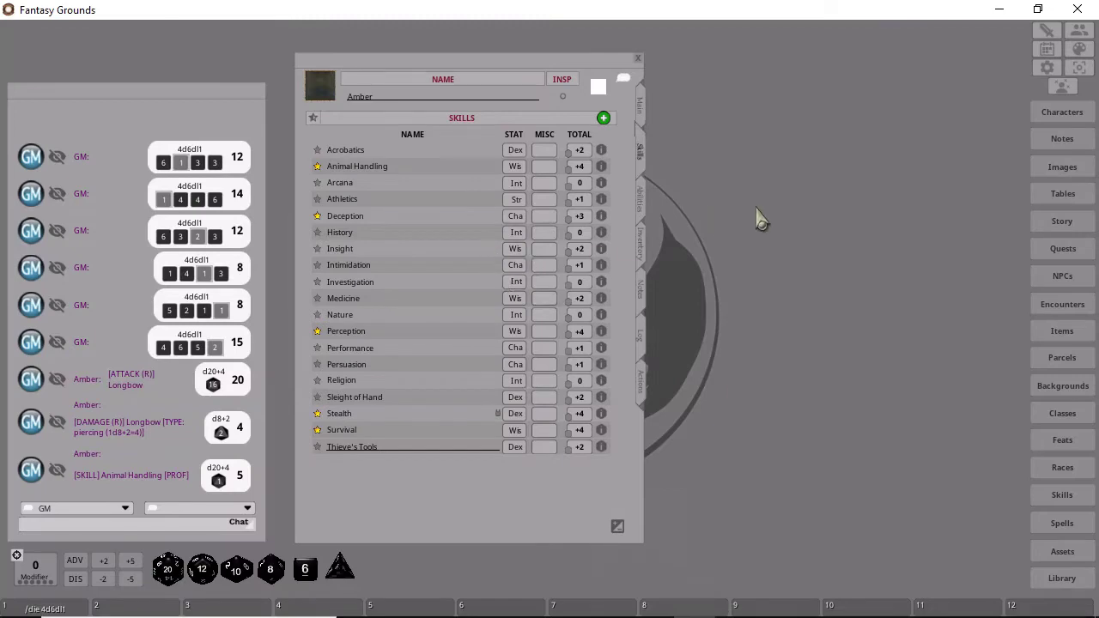
click(652, 612)
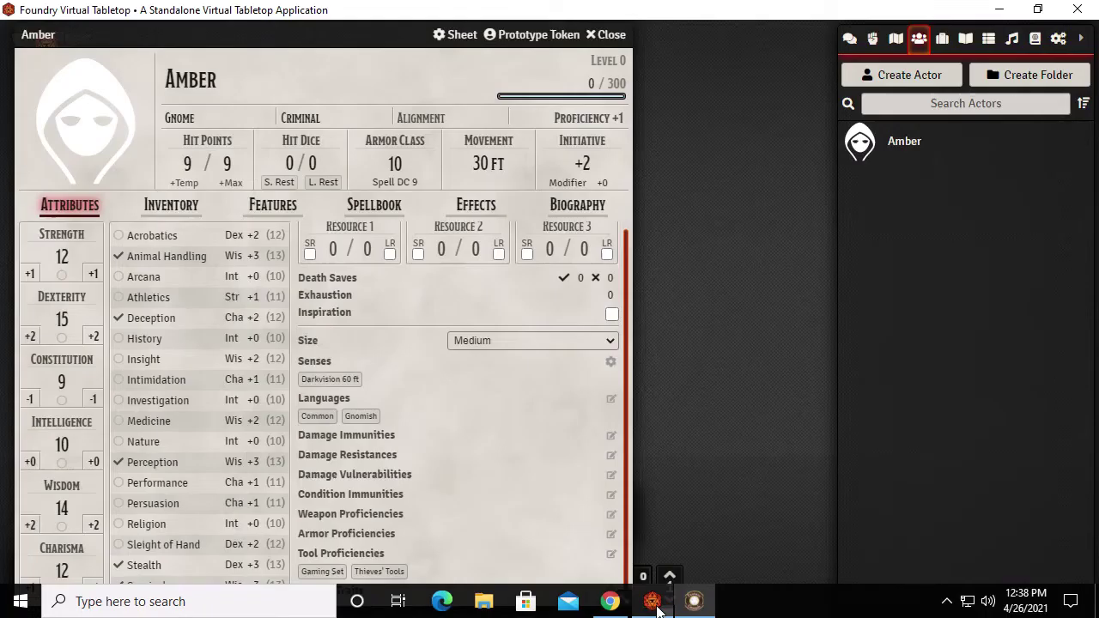
Open the Racial Features (SRD) compendium and place its window beside Amber's sheet
click(1035, 39)
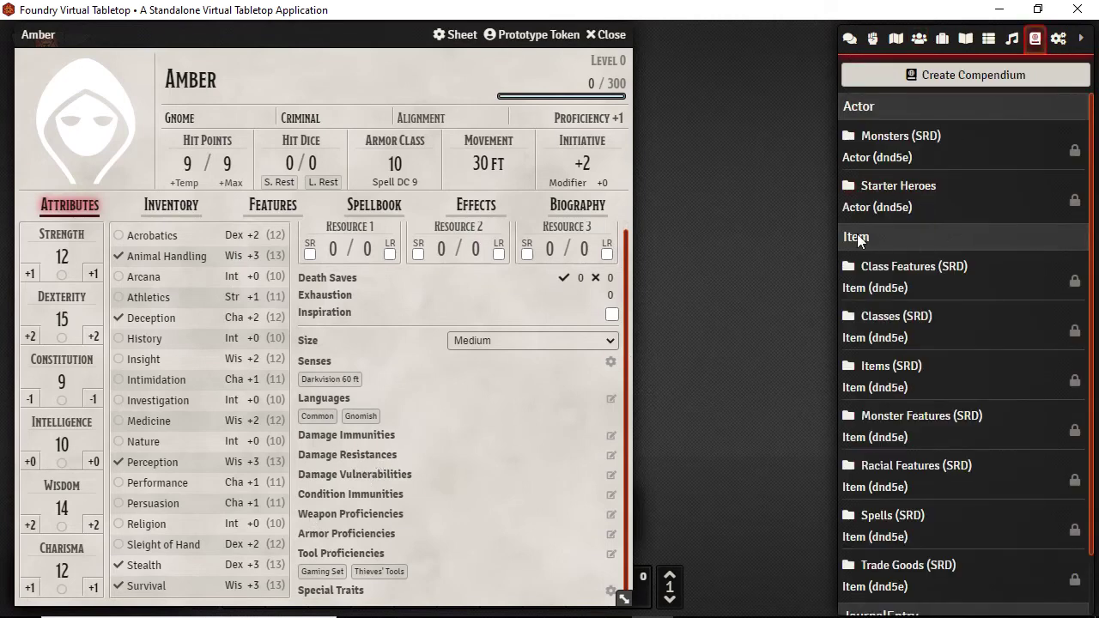
click(893, 471)
drag(205, 97, 744, 77)
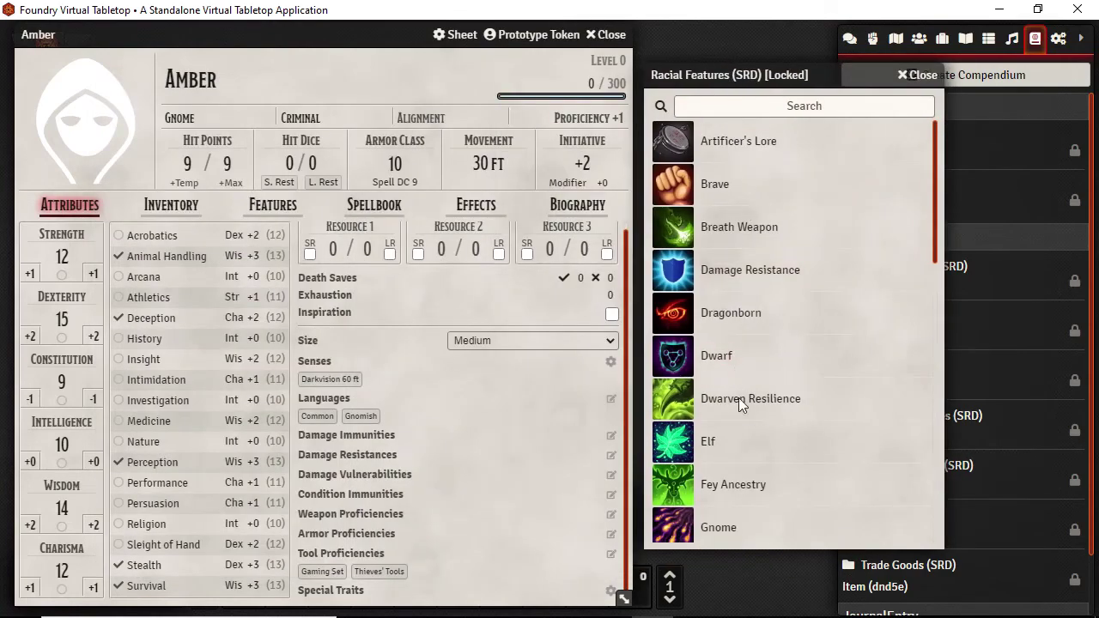
Open the 02. Races entry in the Rules (SRD) compendium and find its Gnome section
scroll(957, 505, down, 1)
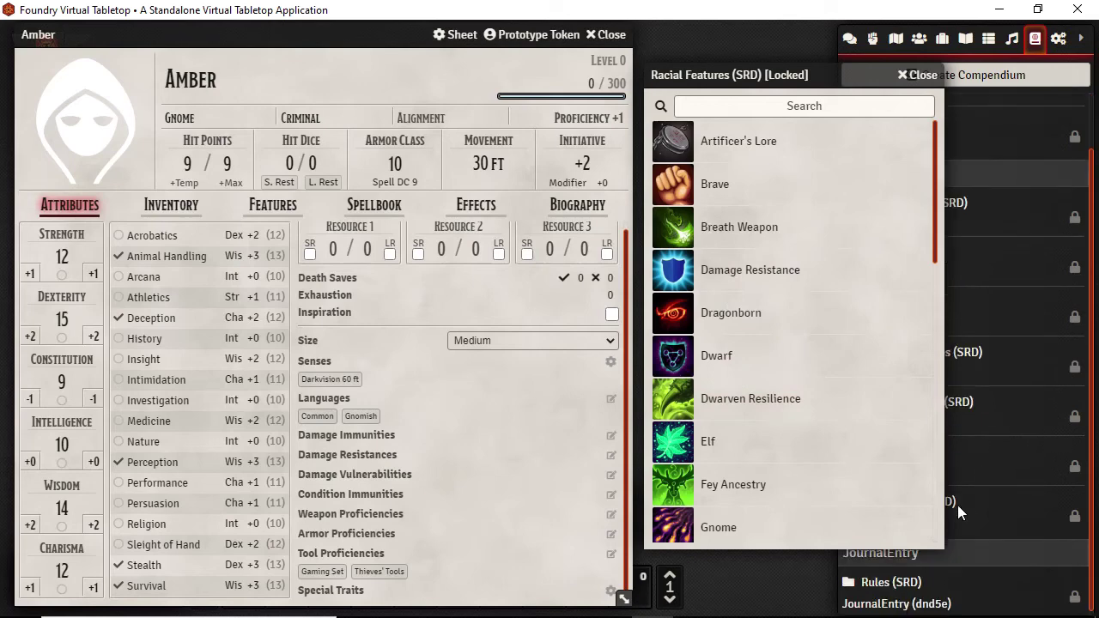
click(888, 578)
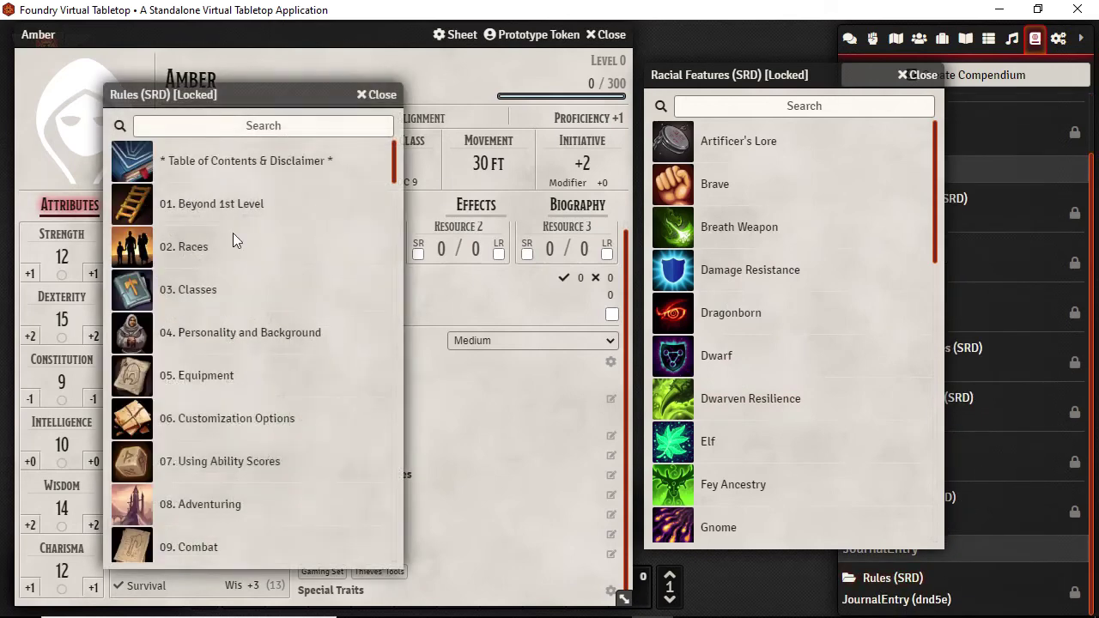
click(180, 247)
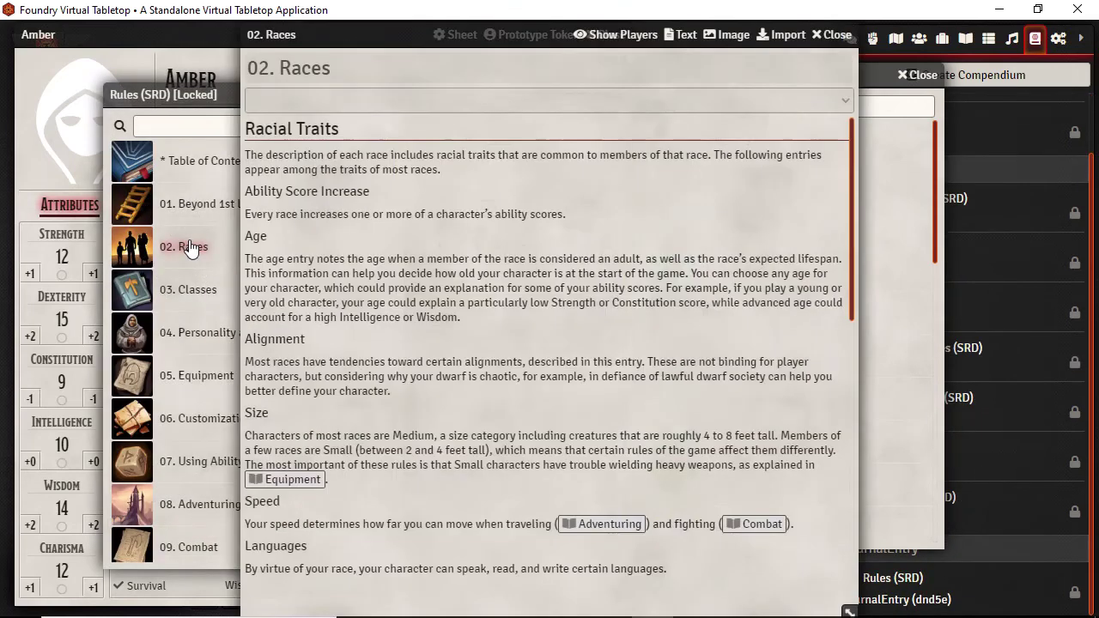
scroll(431, 299, down, 1)
scroll(429, 309, down, 6)
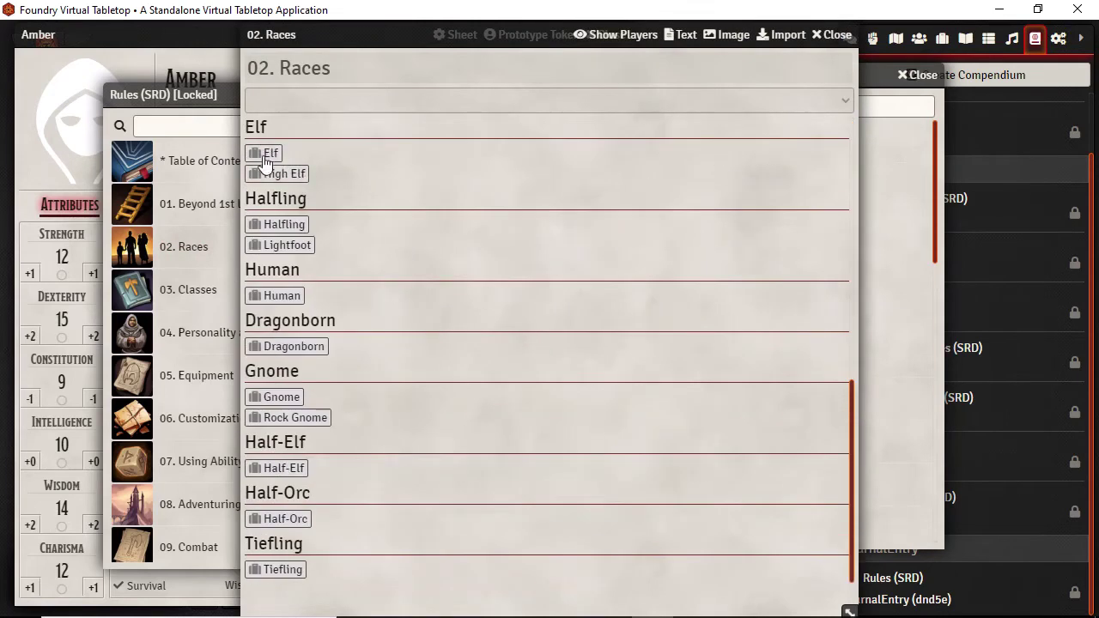
Examine the Rock Gnome feature's description, details and effects, and close its window
click(273, 421)
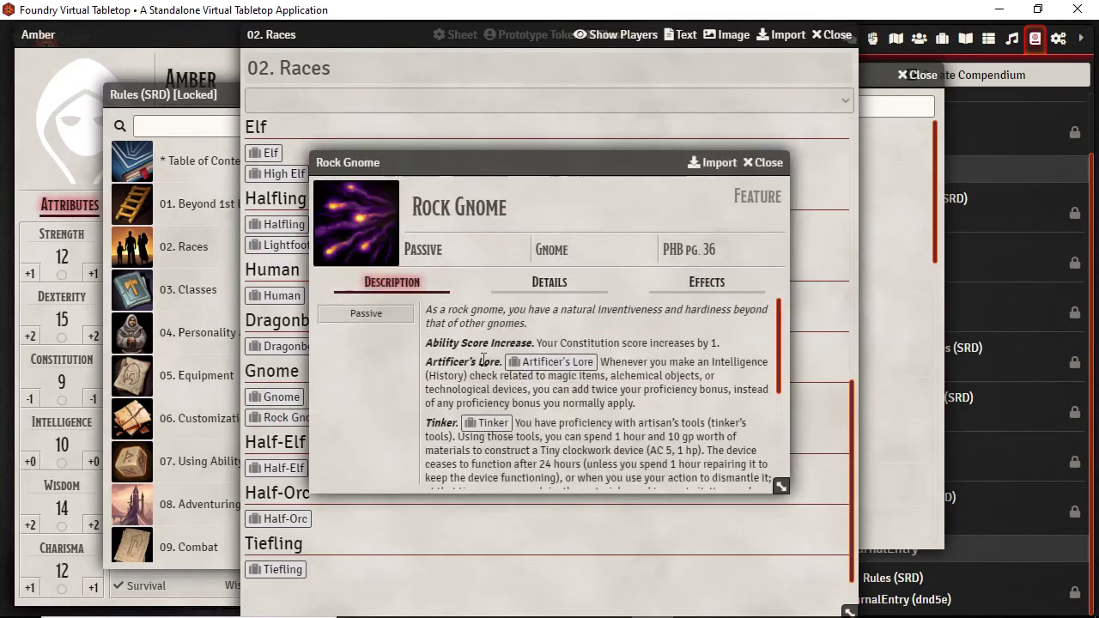
scroll(596, 372, down, 5)
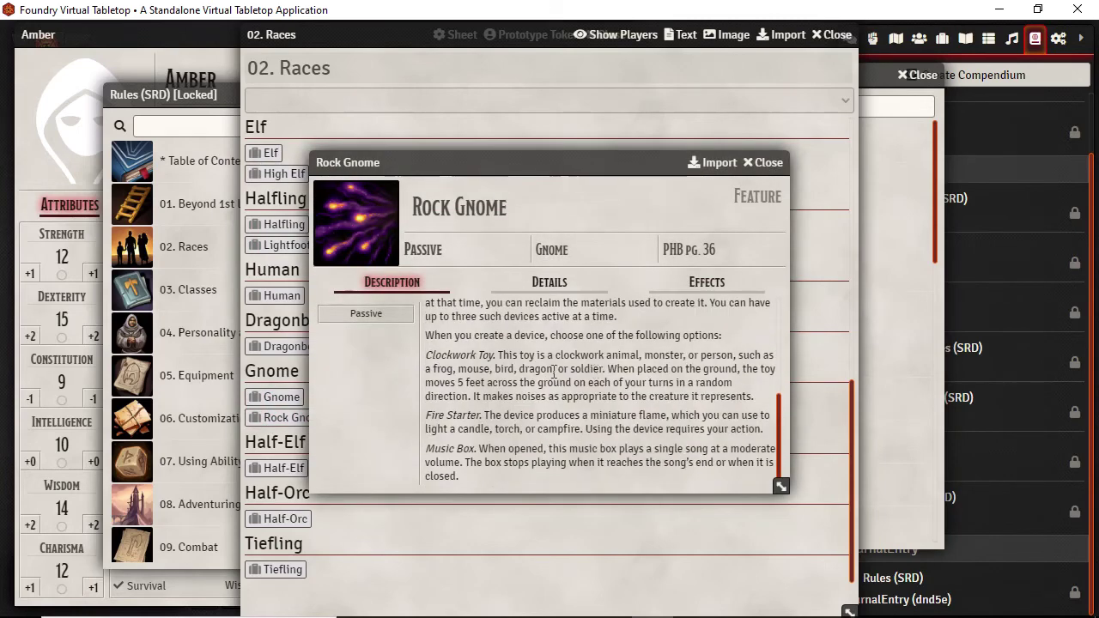
scroll(554, 372, up, 4)
scroll(538, 371, up, 2)
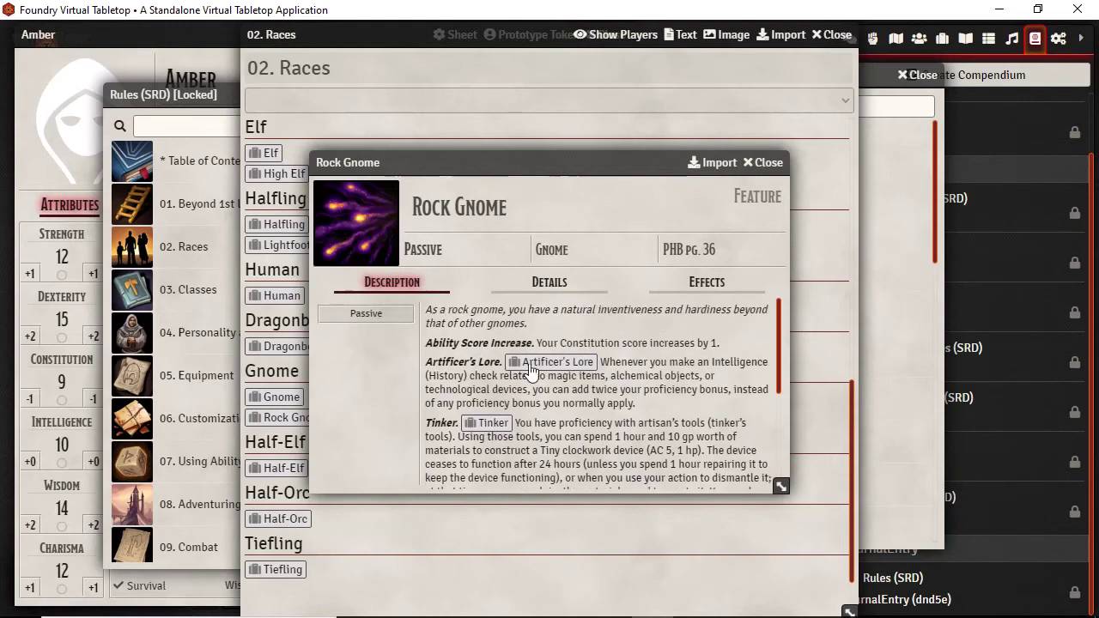
click(566, 293)
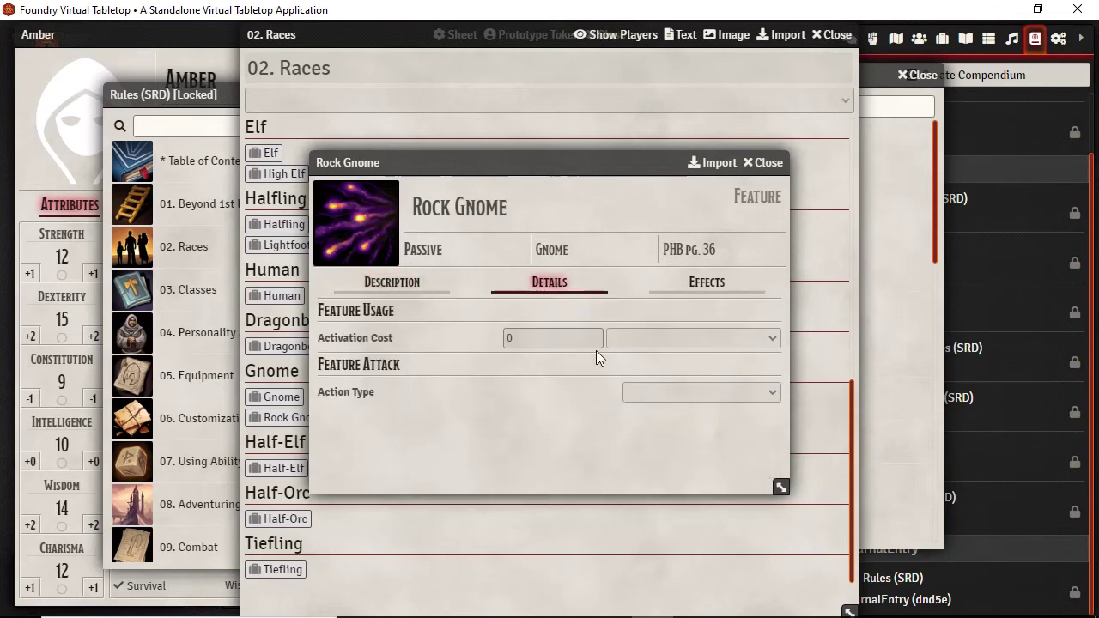
click(706, 292)
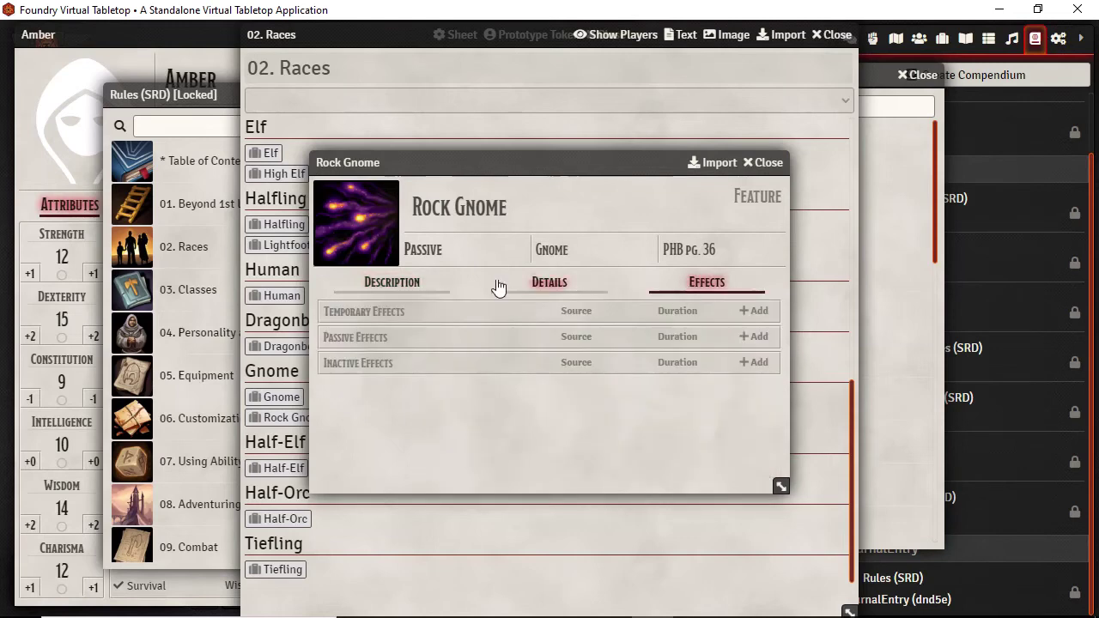
click(383, 287)
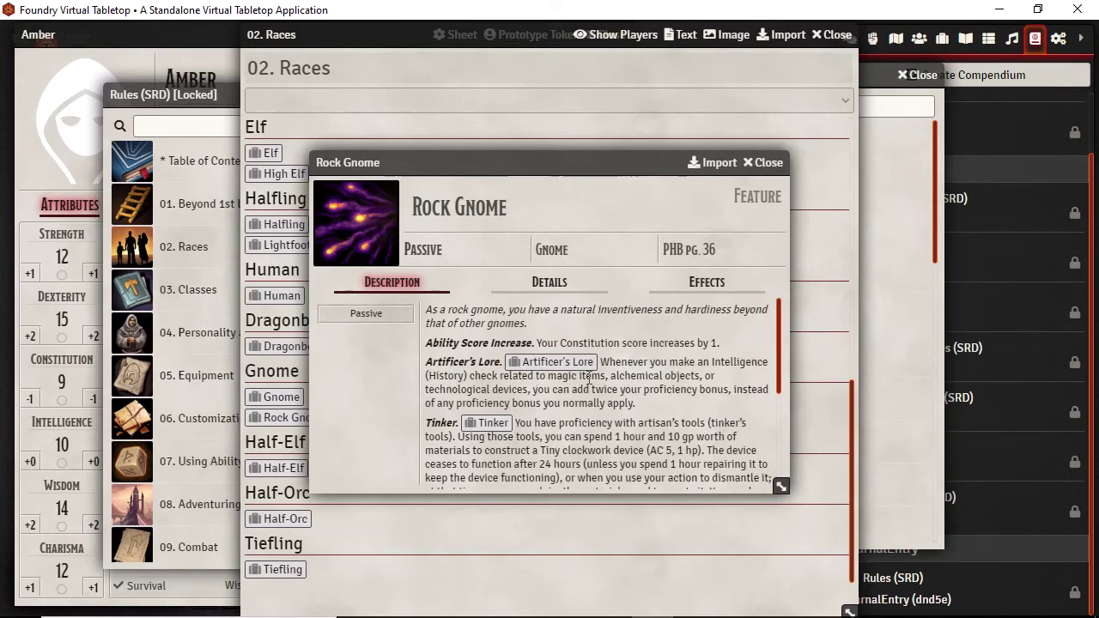
scroll(543, 441, down, 5)
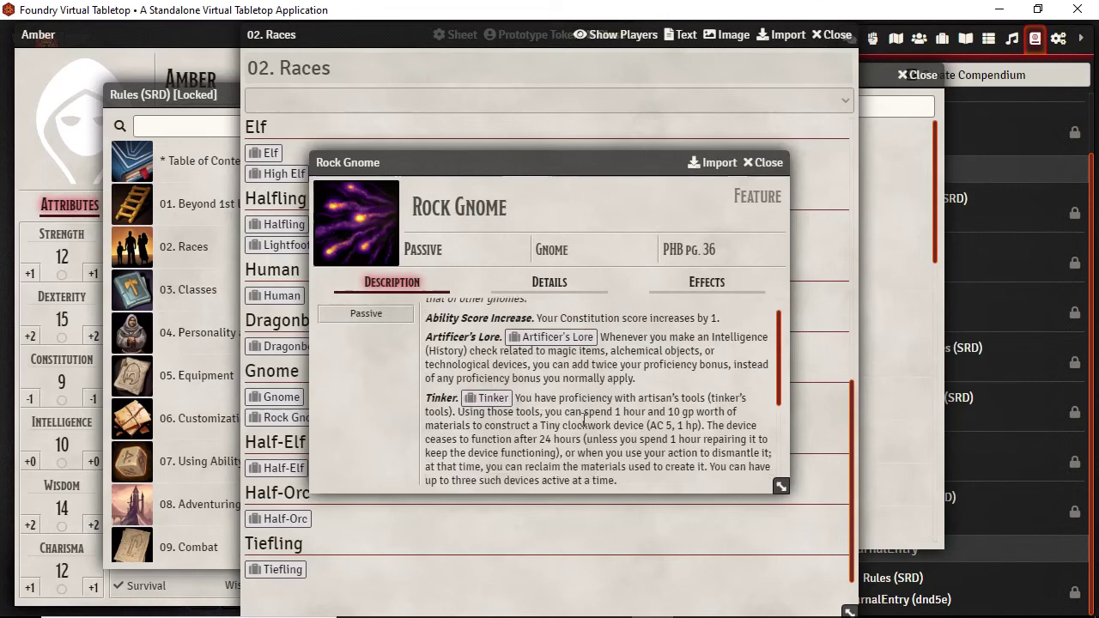
click(766, 163)
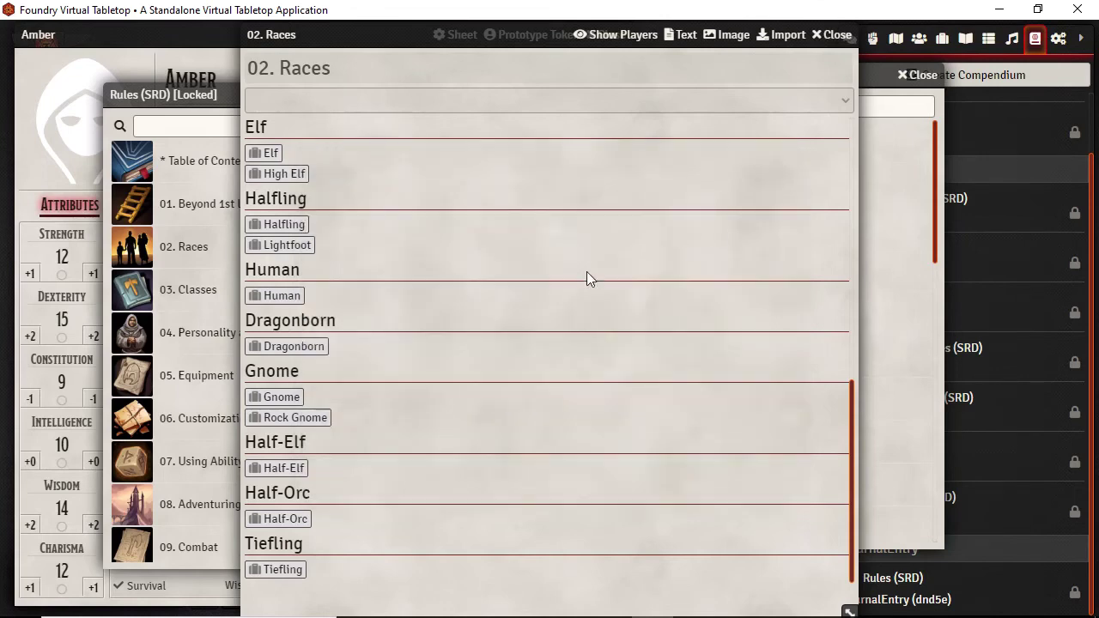
Close the 02. Races entry and the Rules (SRD) compendium
click(833, 35)
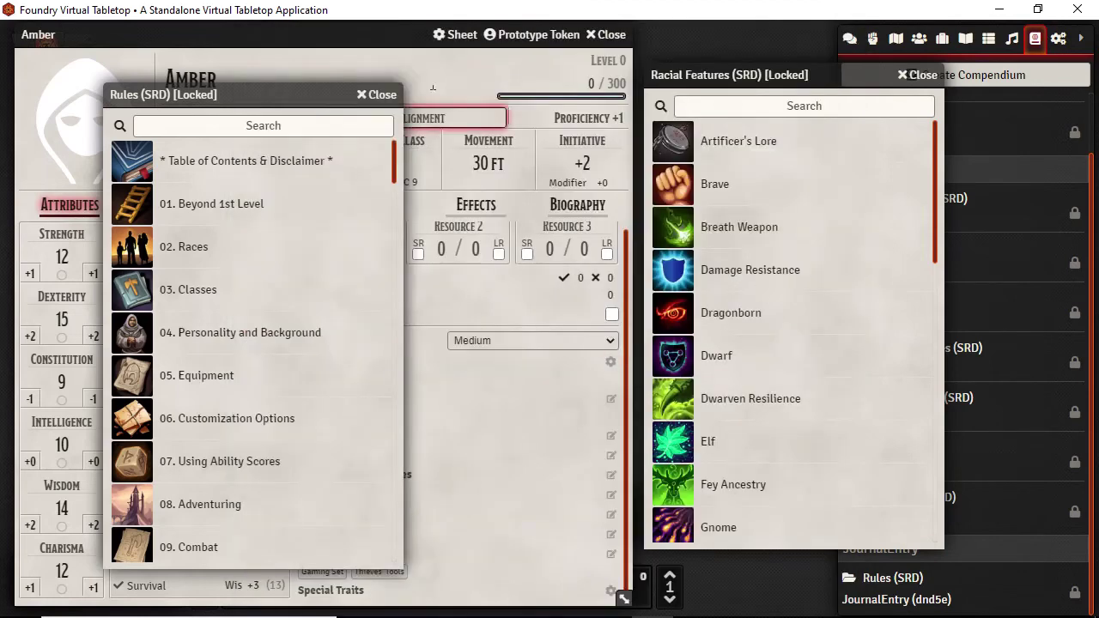
drag(243, 98, 609, 113)
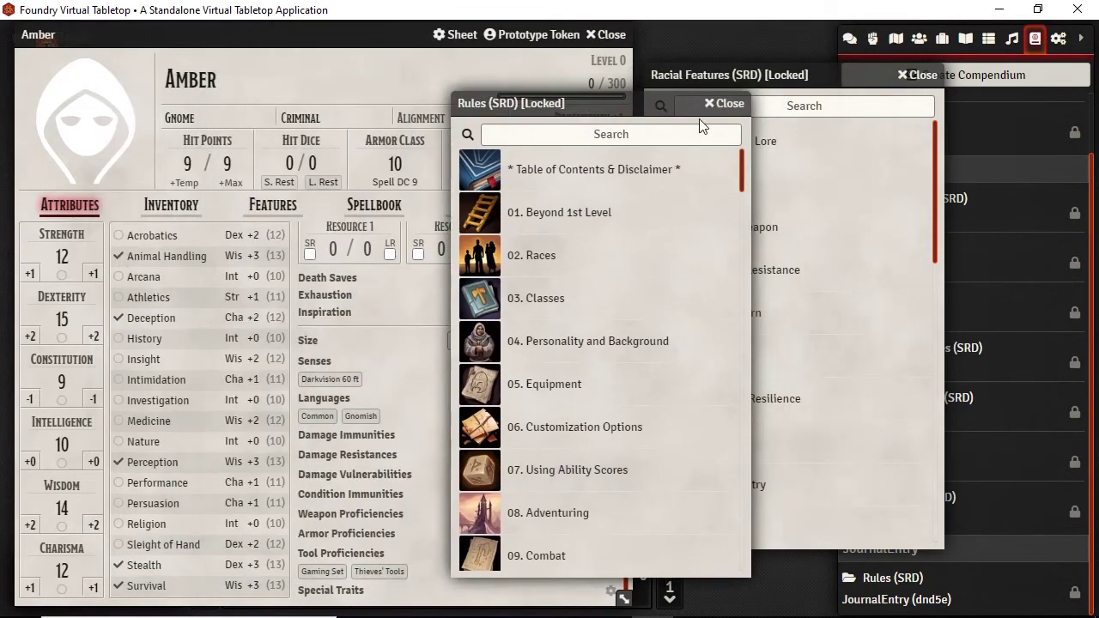
click(728, 103)
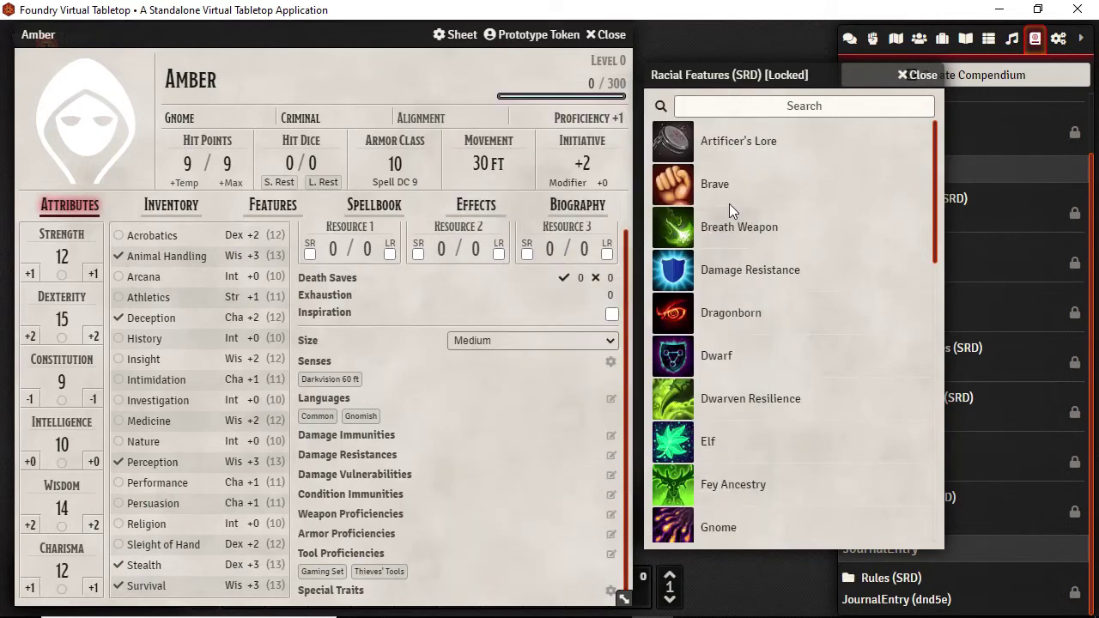
Read the Gnome feature's racial traits in the Racial Features (SRD) compendium, and close both the feature and the compendium
scroll(766, 362, down, 5)
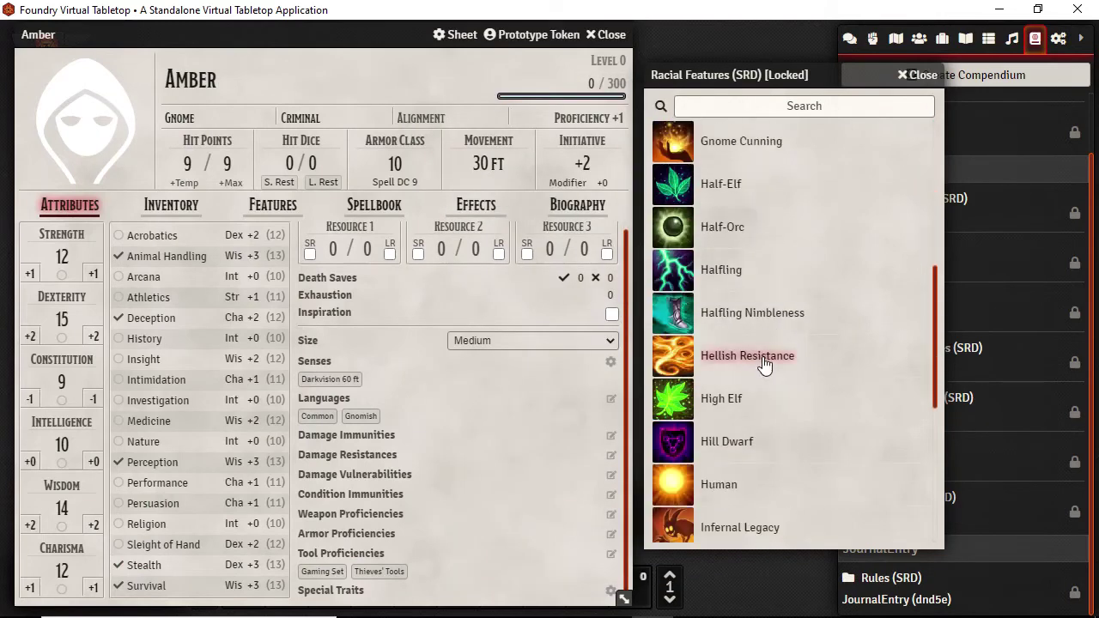
scroll(767, 368, up, 1)
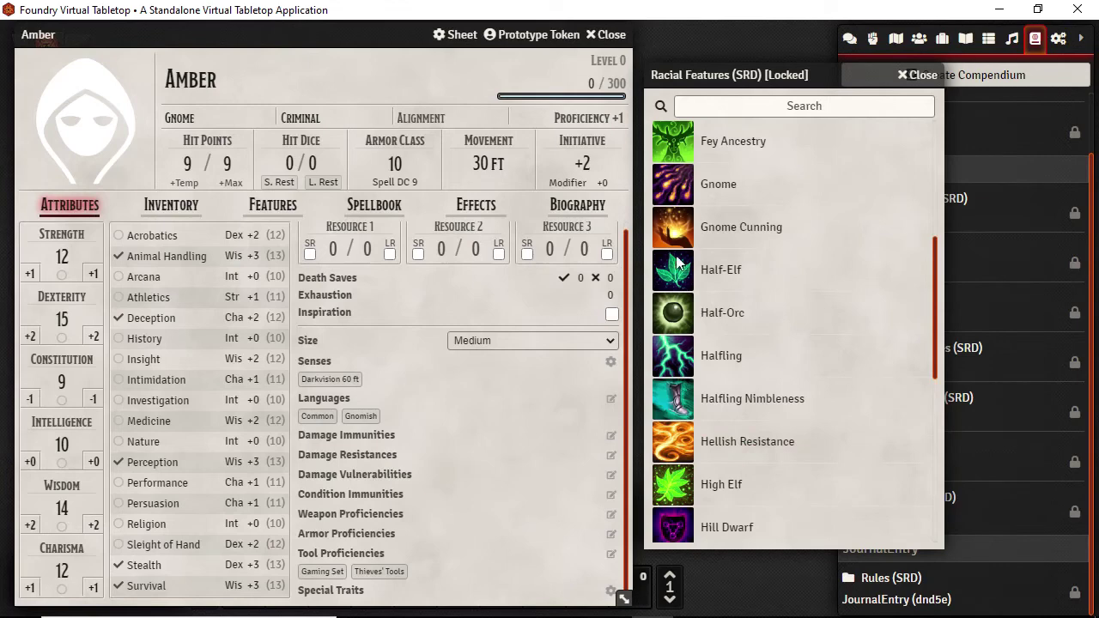
click(715, 184)
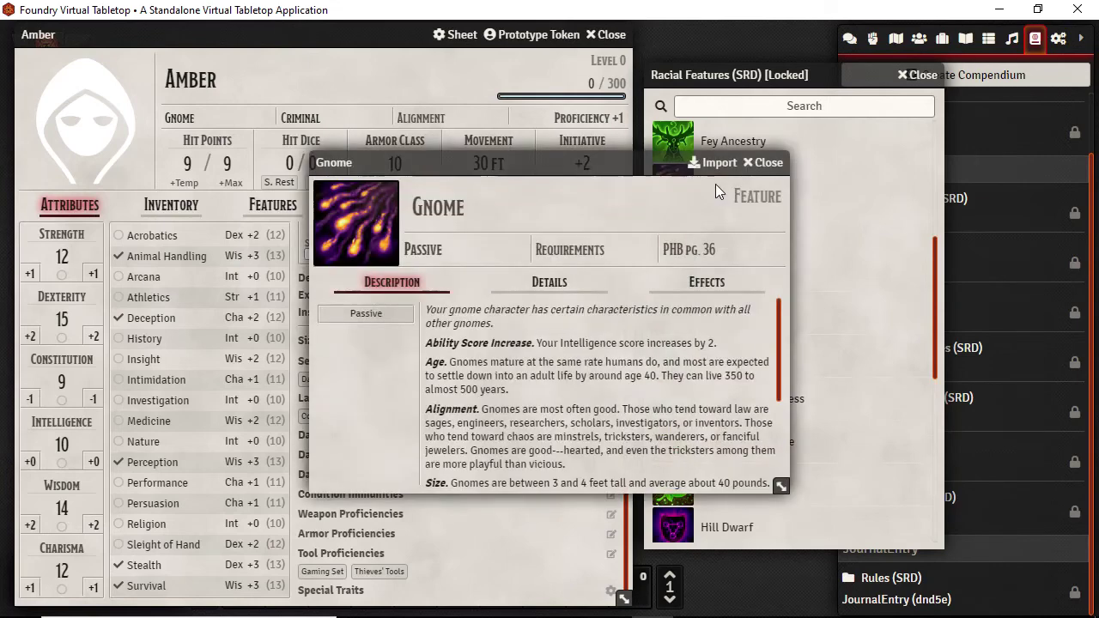
scroll(601, 387, down, 3)
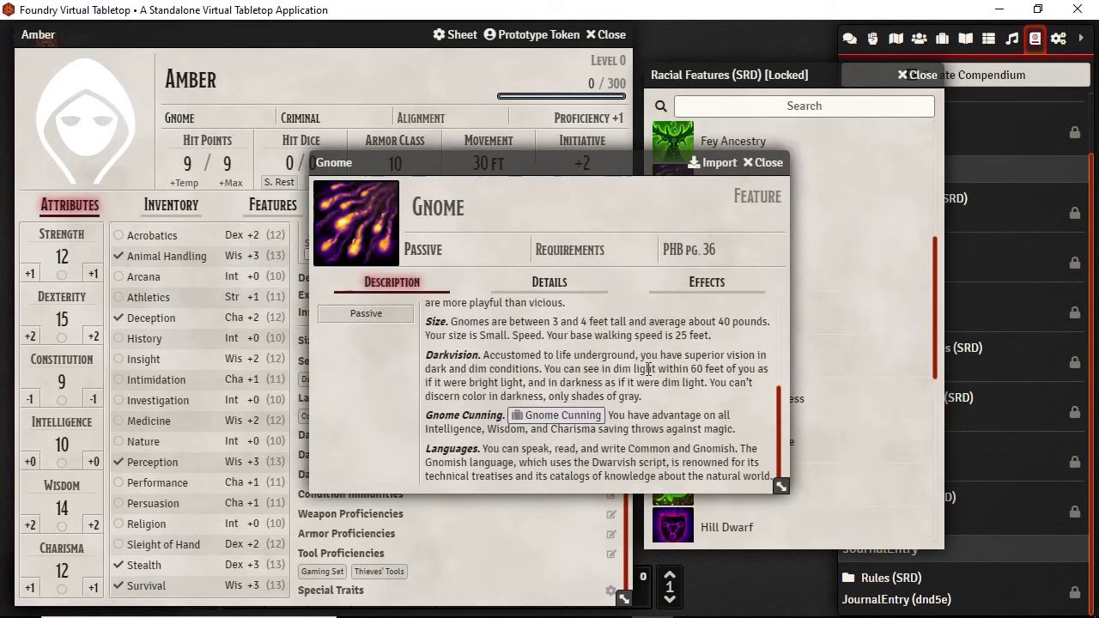
click(766, 162)
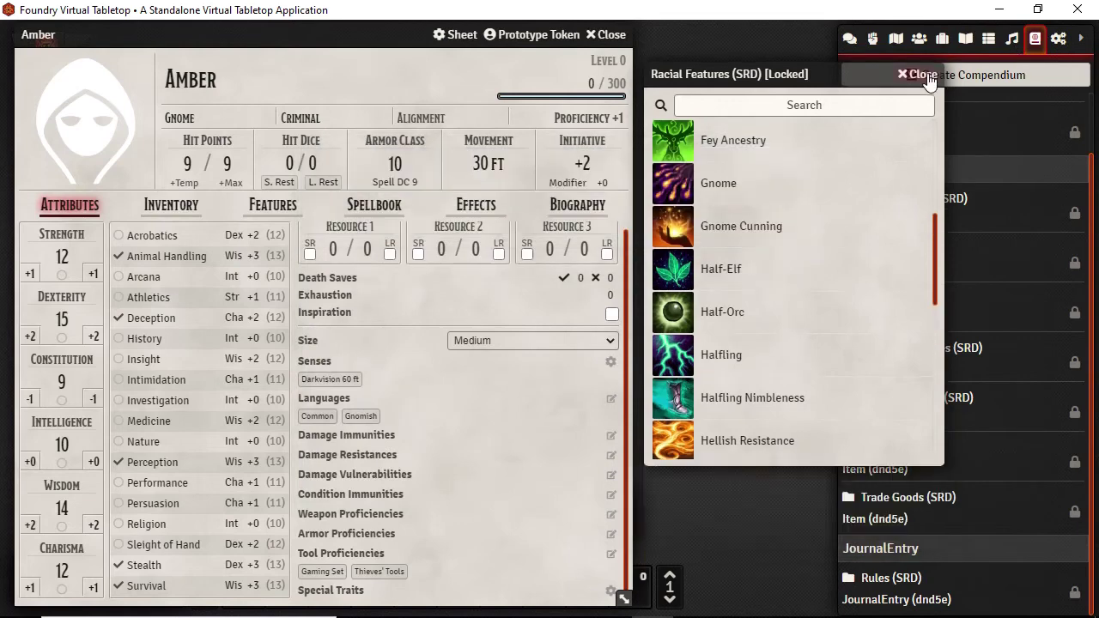
click(917, 74)
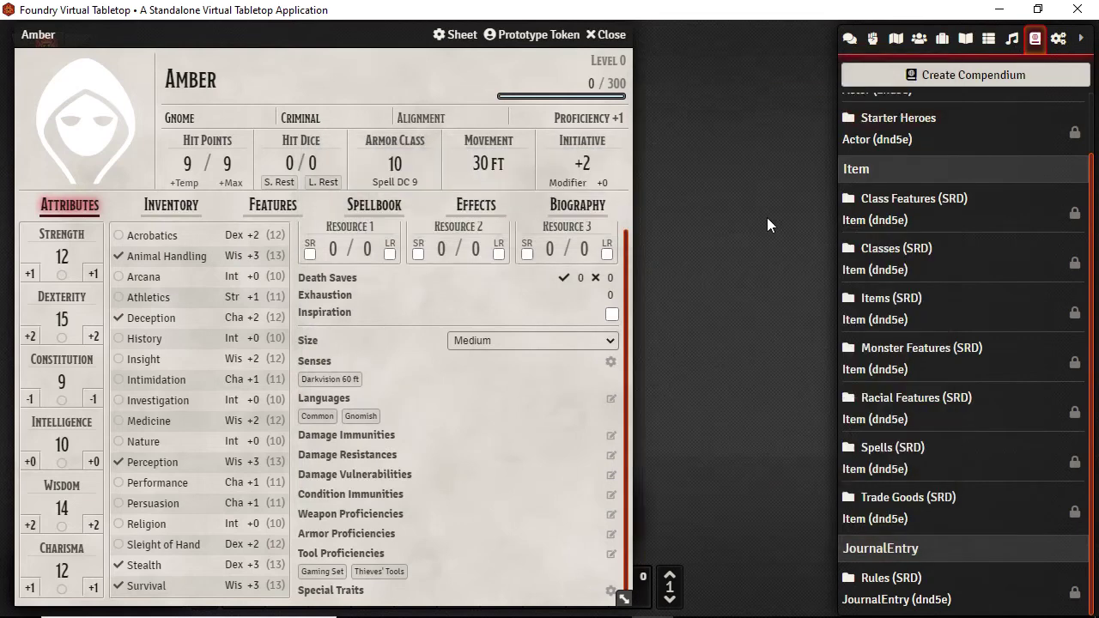
Open the Ranger class from the Classes (SRD) compendium beside Amber's sheet, close the compendium, and read the class's hit points and proficiencies
click(884, 250)
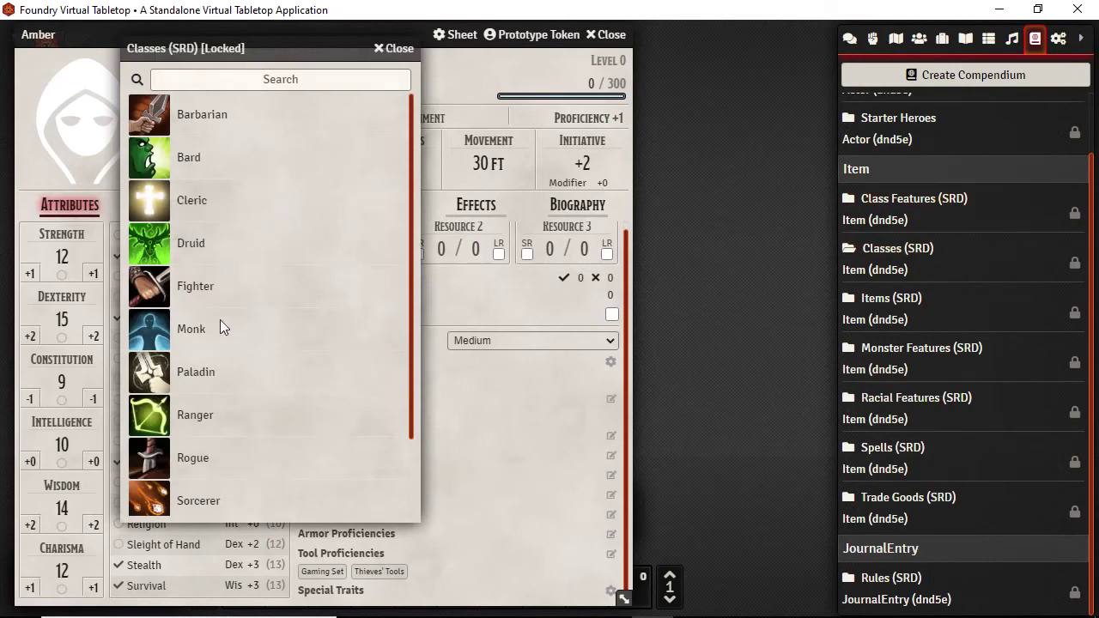
click(195, 417)
drag(506, 54, 718, 31)
click(394, 49)
scroll(914, 283, down, 3)
scroll(915, 283, up, 3)
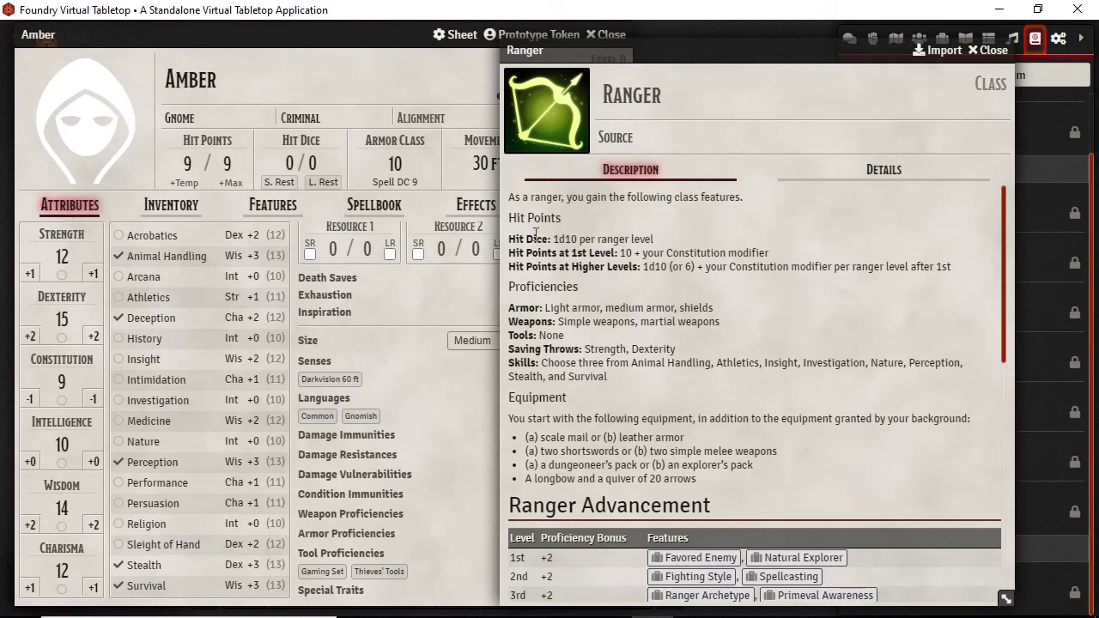
scroll(618, 318, down, 1)
scroll(617, 310, up, 1)
scroll(607, 287, down, 1)
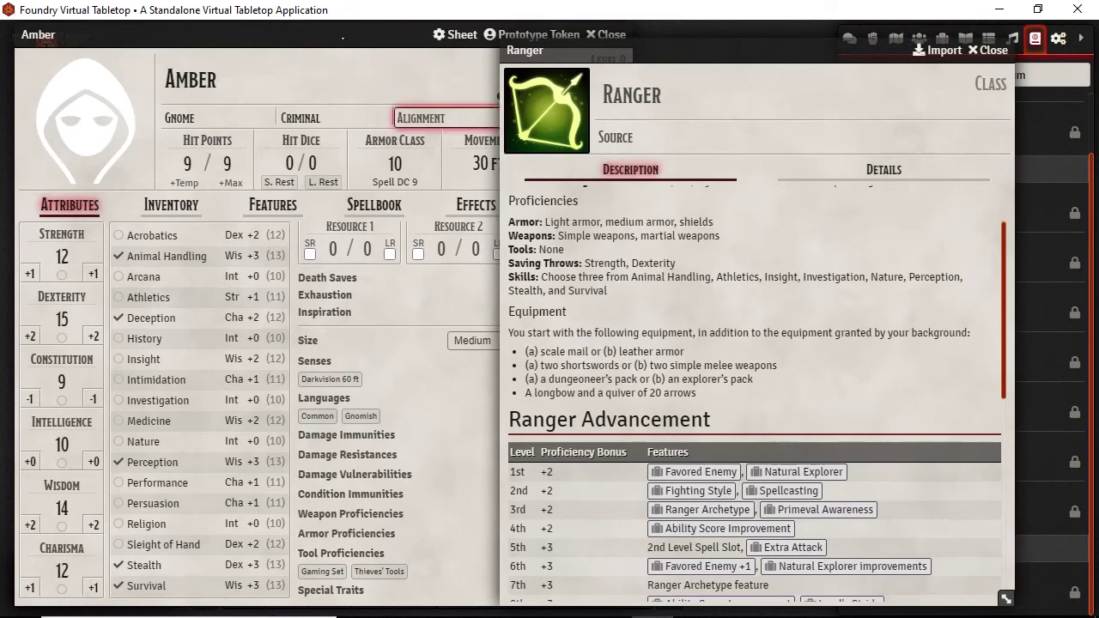
Give Amber armor proficiencies in Light Armor, Medium Armor and Shields
click(433, 508)
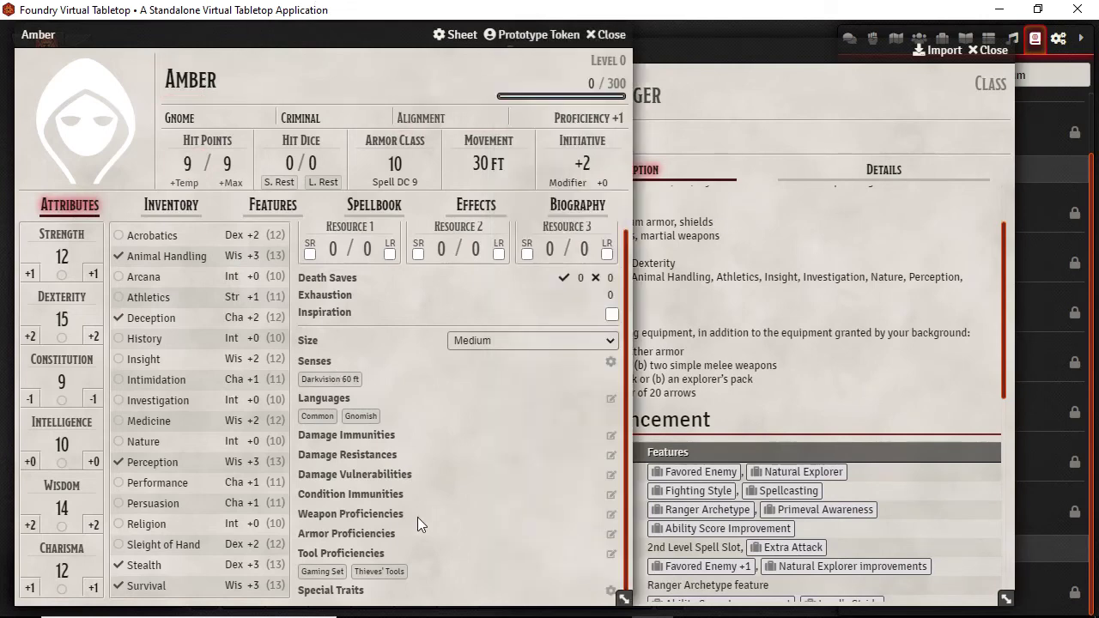
click(611, 535)
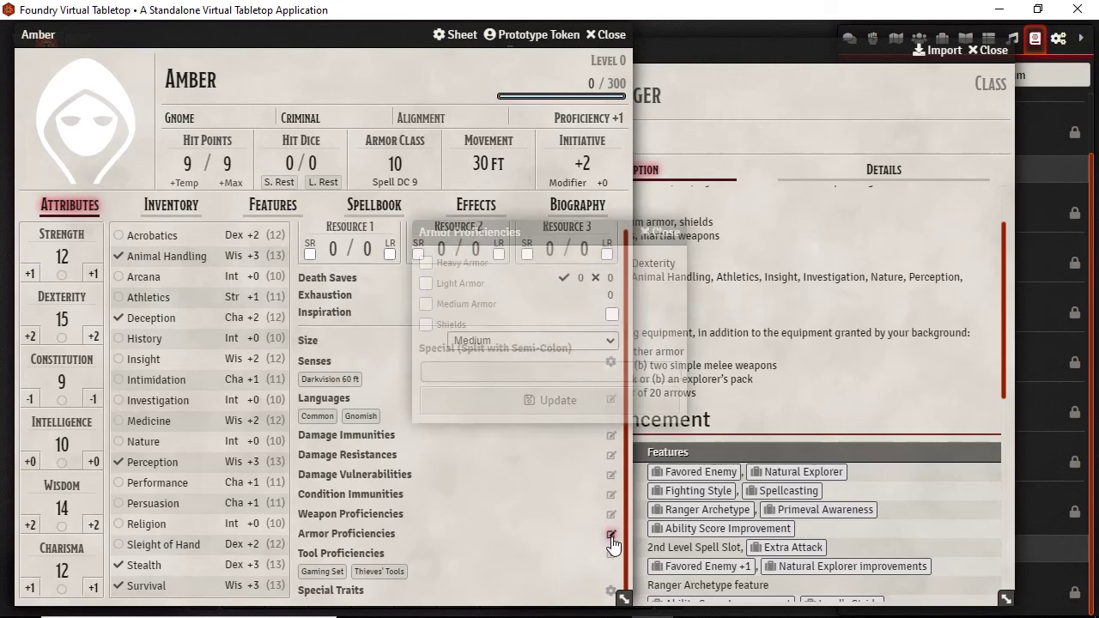
click(426, 283)
click(426, 304)
click(426, 325)
click(549, 399)
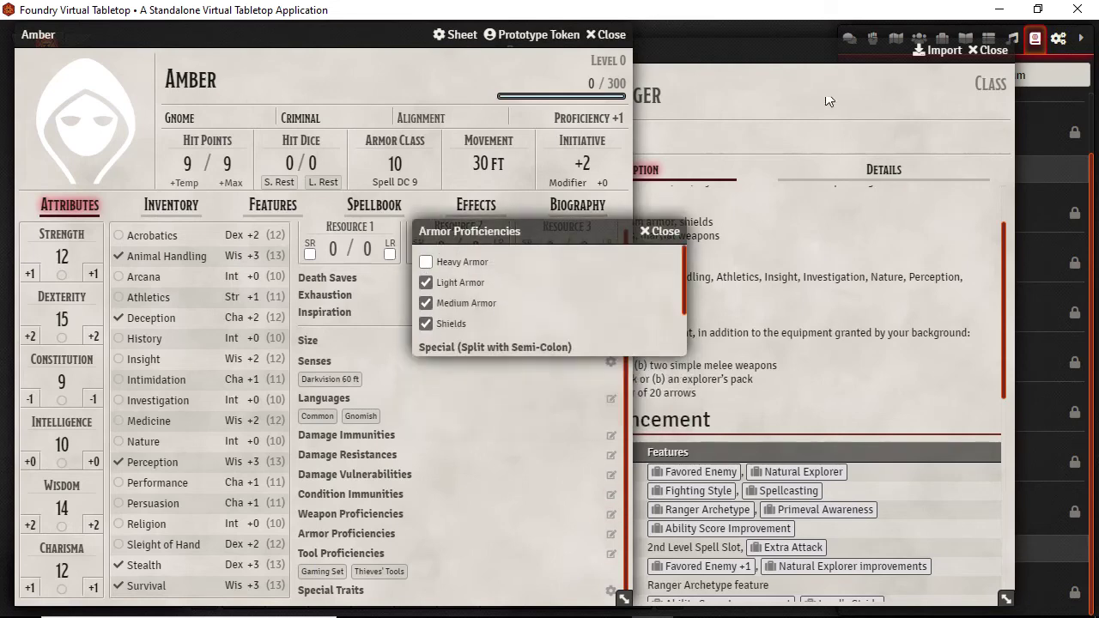
Check the Ranger's saving throws and mark Amber as proficient in Strength and Dexterity saves
click(767, 53)
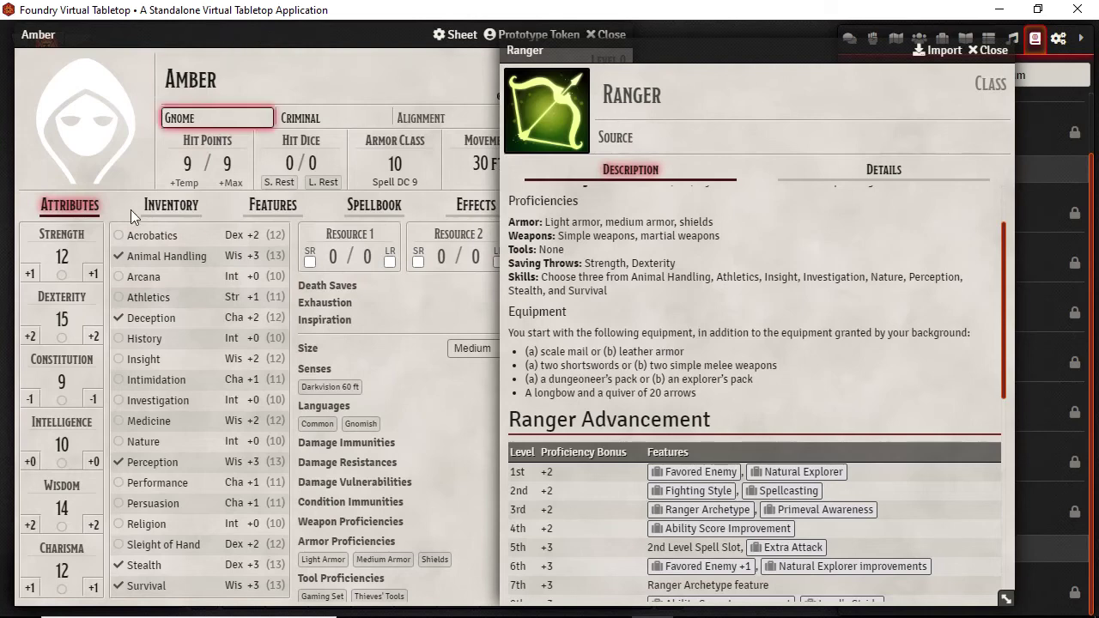
click(61, 275)
click(62, 337)
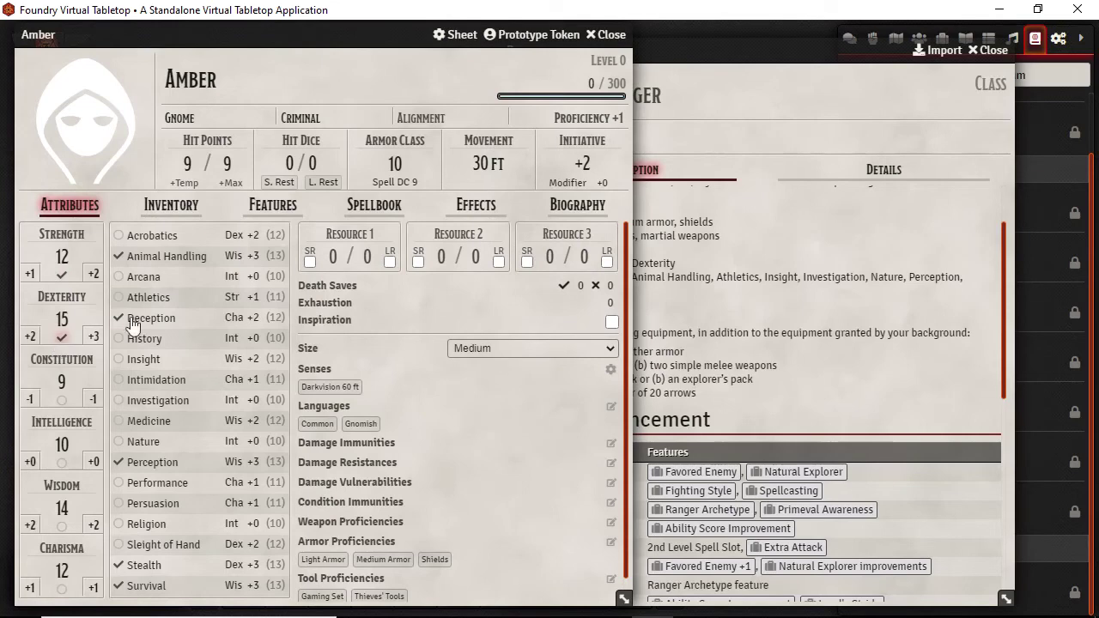
Check the Ranger's weapon proficiencies and give Amber proficiency in Simple Weapons and Martial Weapons
click(765, 54)
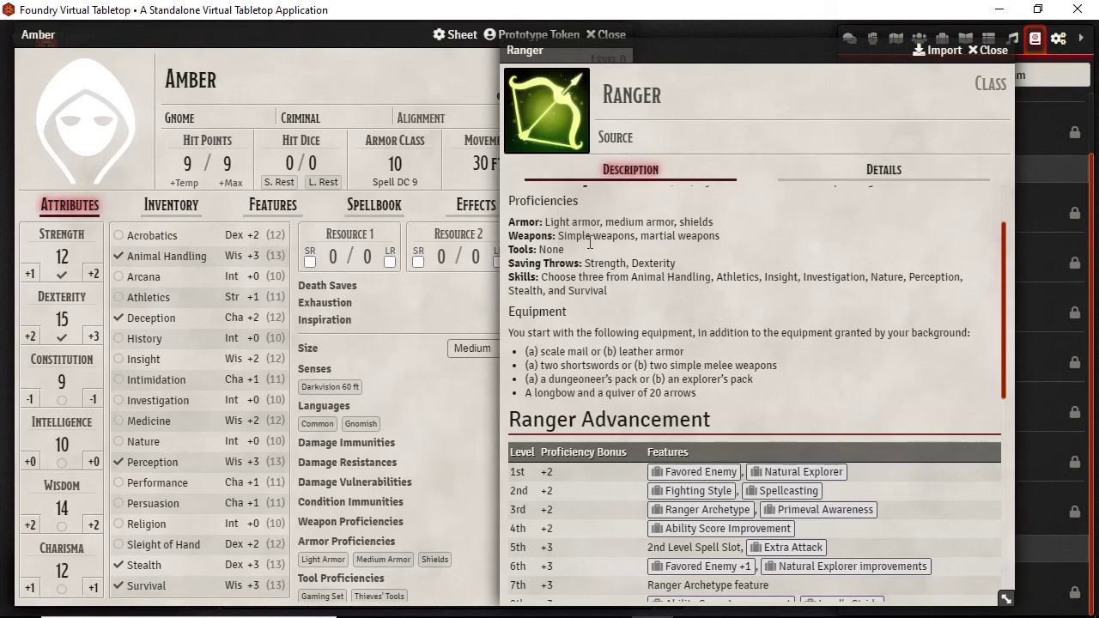
click(320, 36)
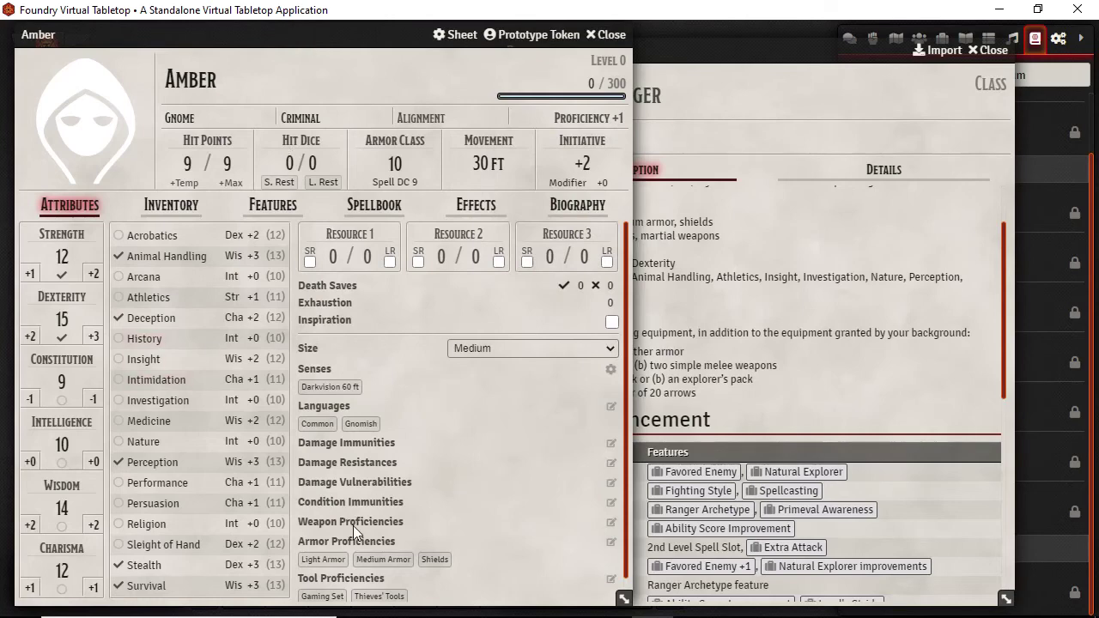
click(612, 523)
click(427, 283)
click(426, 304)
click(535, 382)
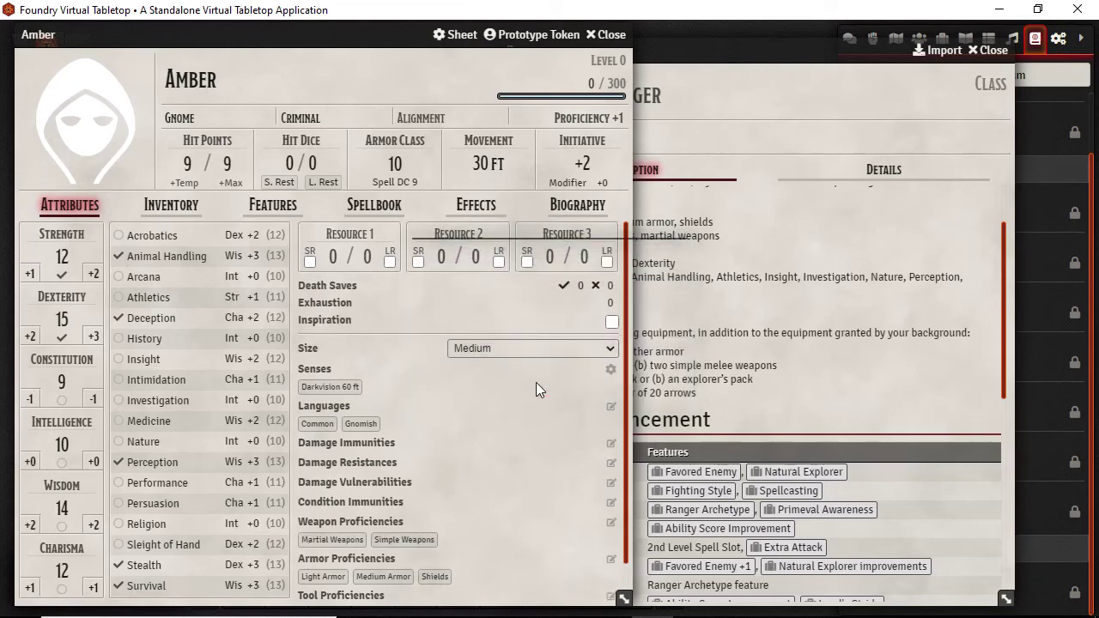
Review the Ranger's skills, equipment and advancement table, and look over Amber's traits and proficiencies
click(774, 54)
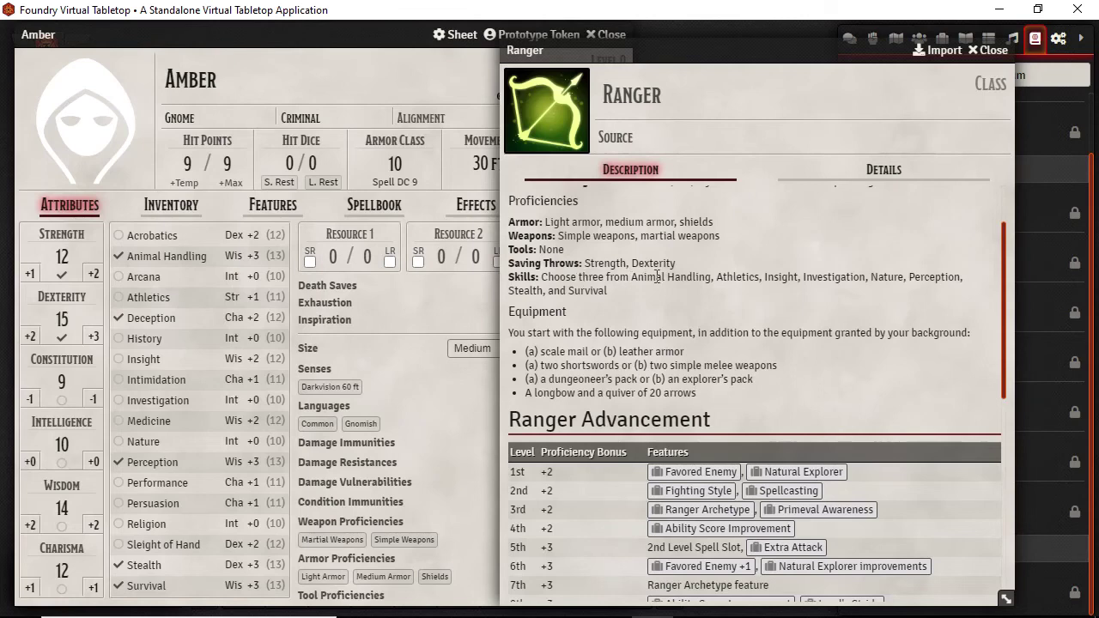
scroll(847, 280, down, 3)
scroll(797, 268, up, 2)
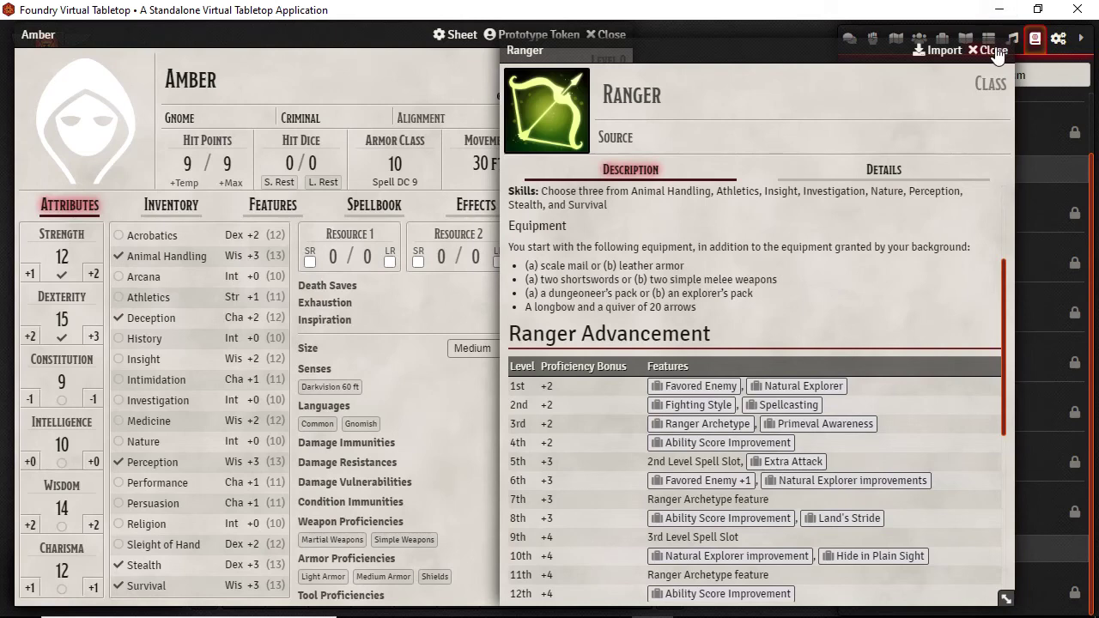
click(340, 38)
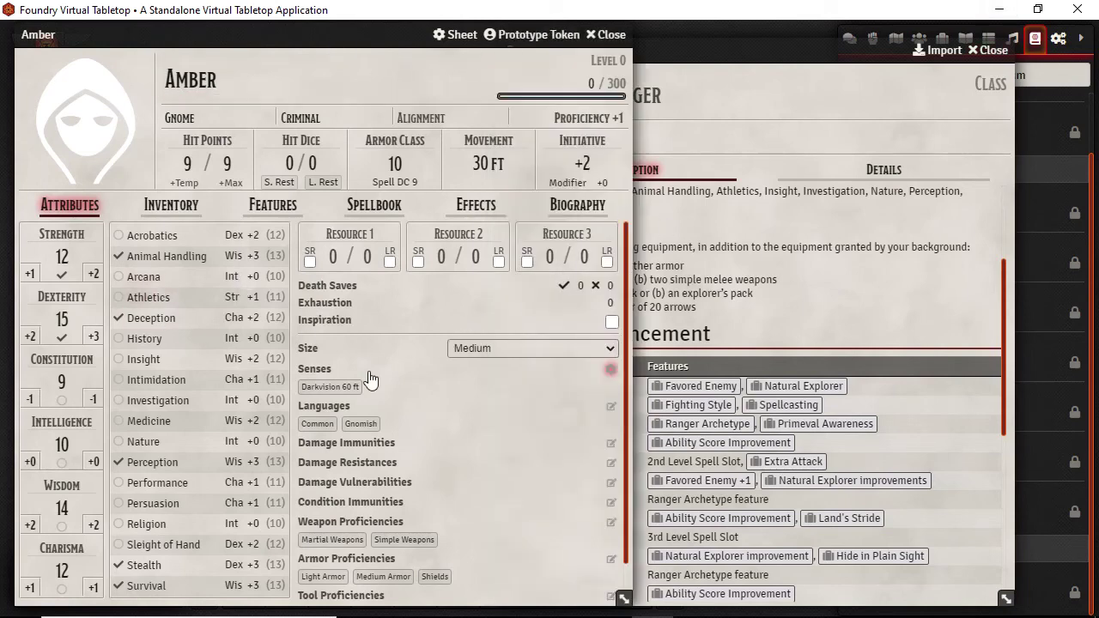
scroll(402, 385, down, 1)
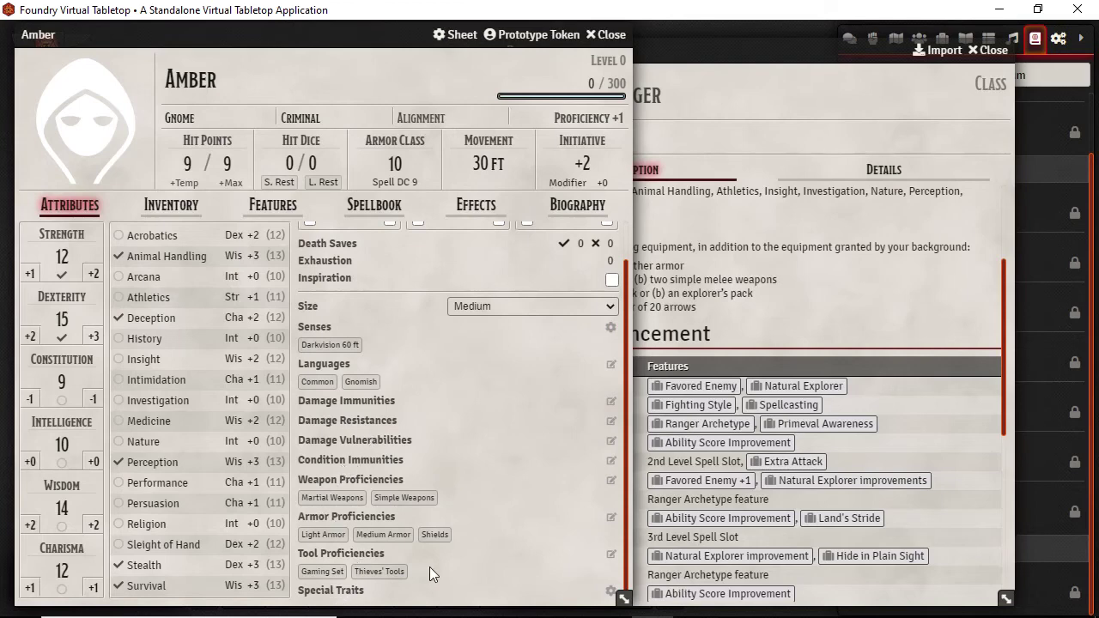
scroll(432, 296, up, 1)
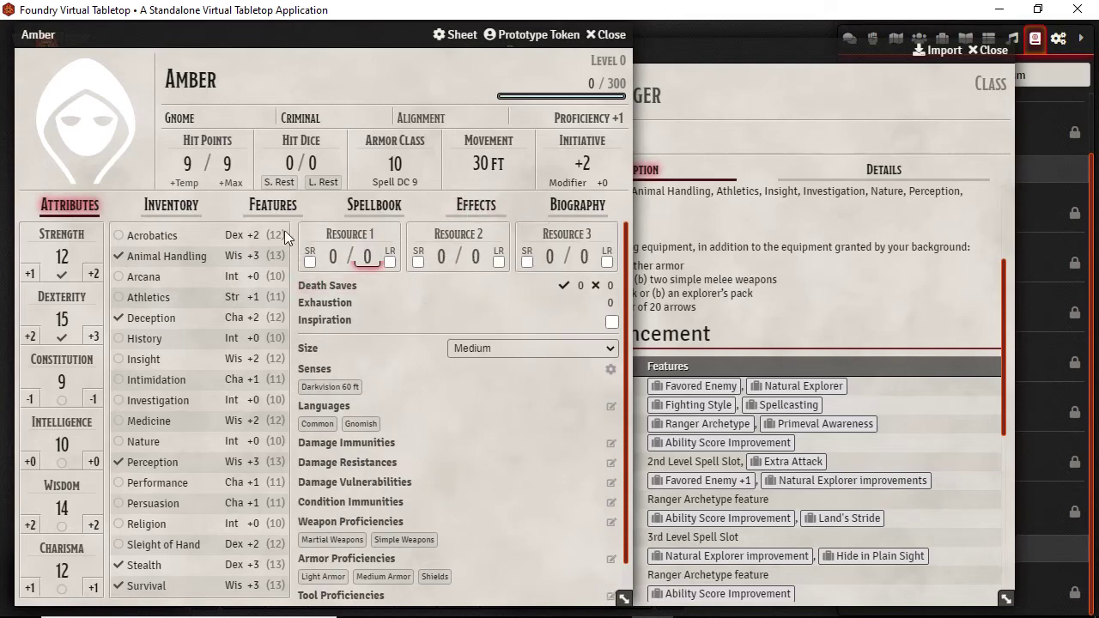
Show Amber's inventory, check the Ranger's starting equipment, and close the Ranger class window
click(160, 210)
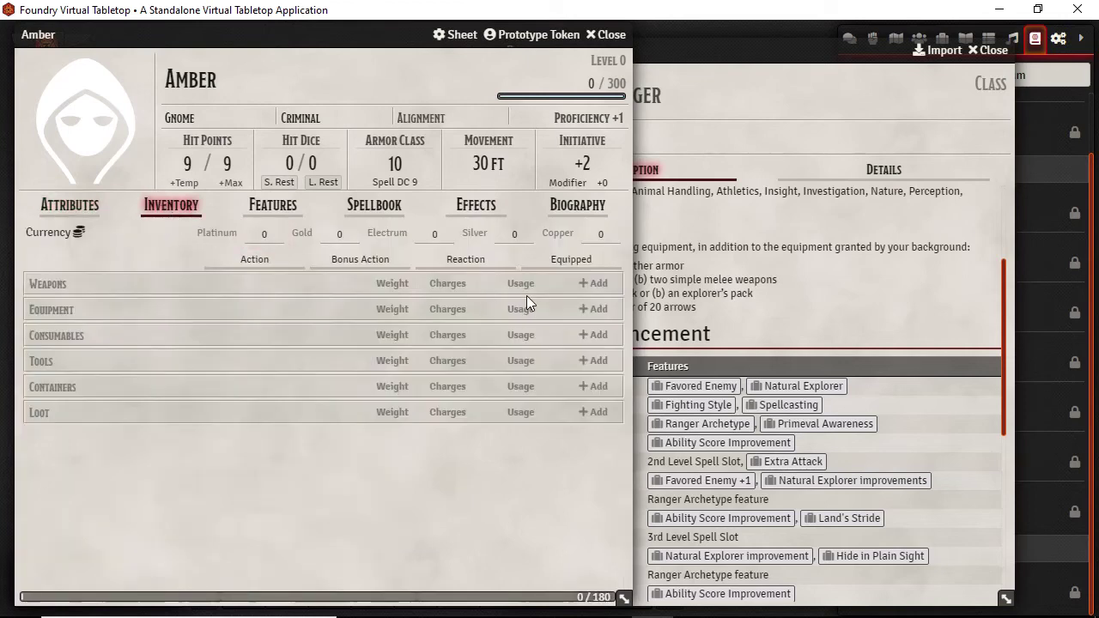
click(759, 51)
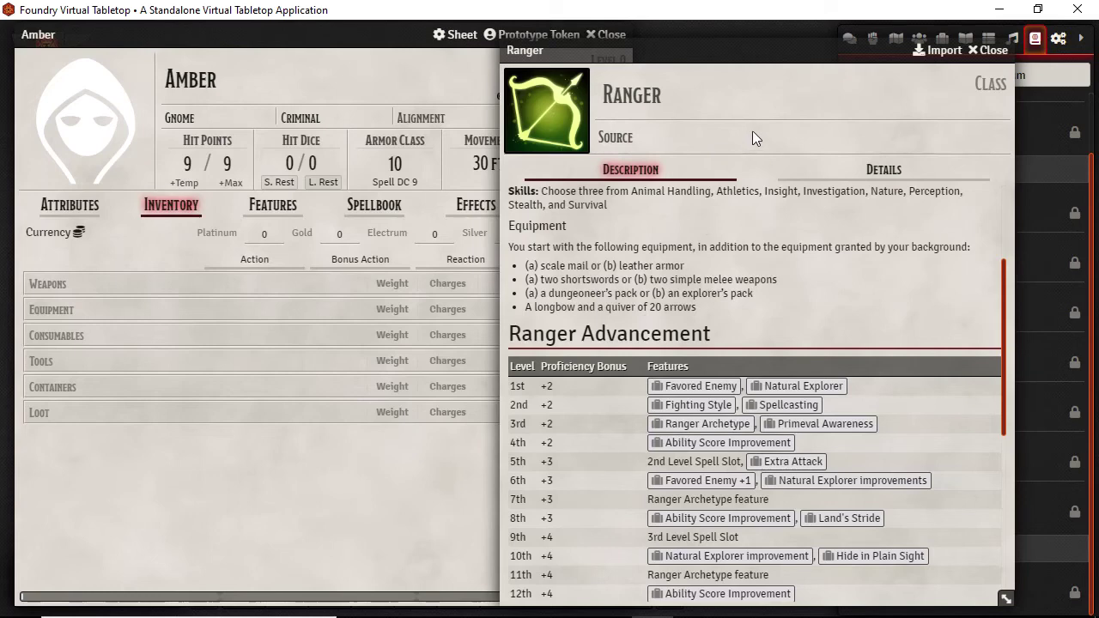
click(989, 51)
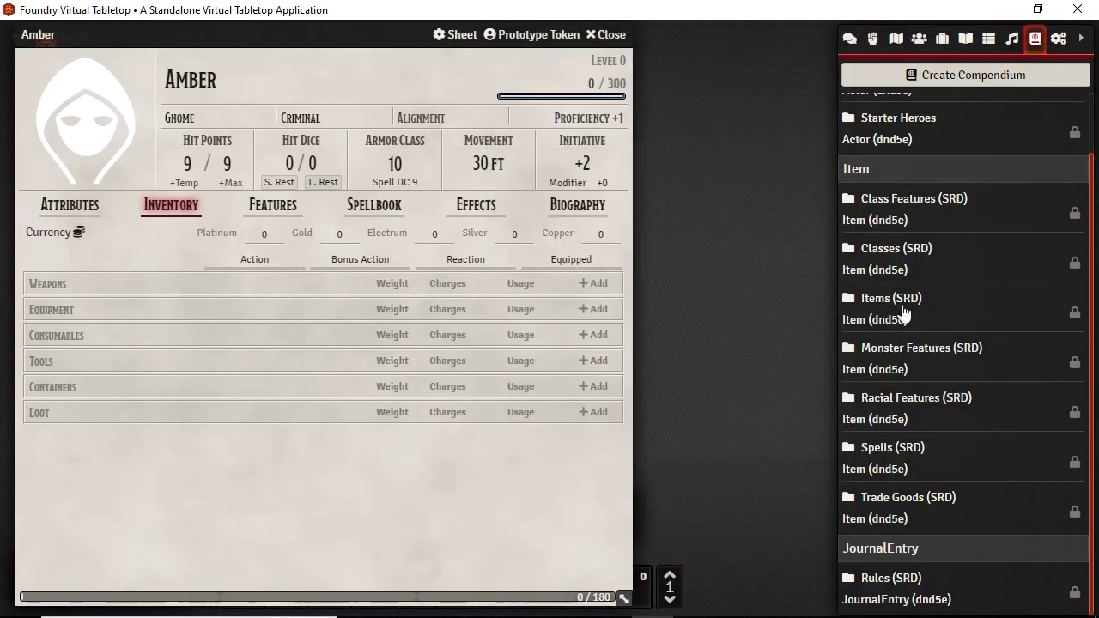
Search the Items (SRD) compendium for "short" and add two Shortswords to Amber's inventory
click(890, 300)
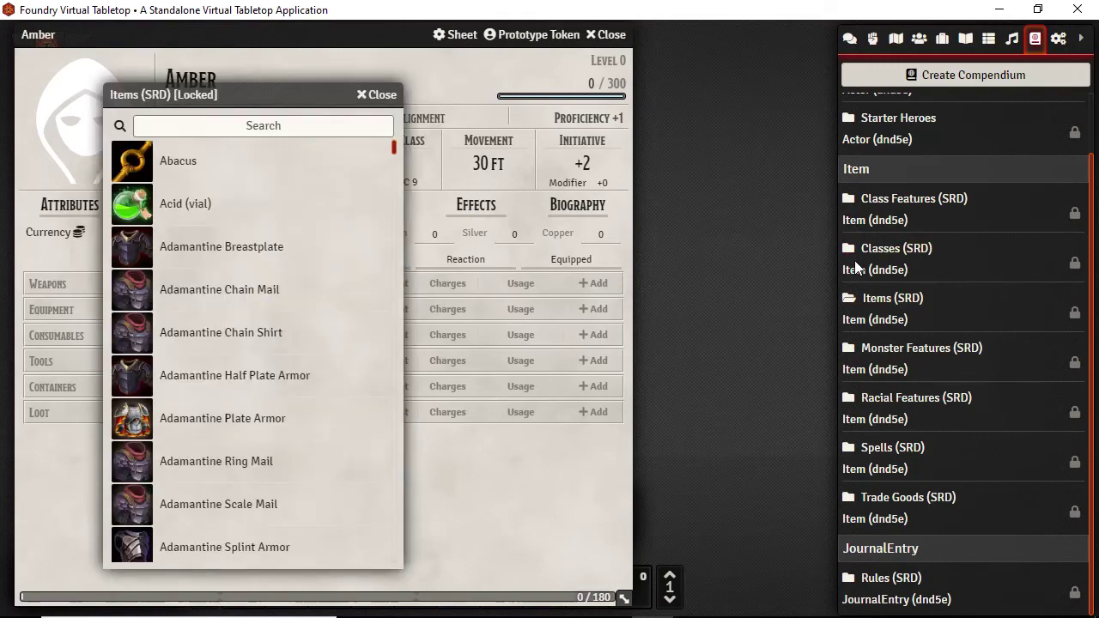
drag(207, 97, 789, 74)
click(793, 101)
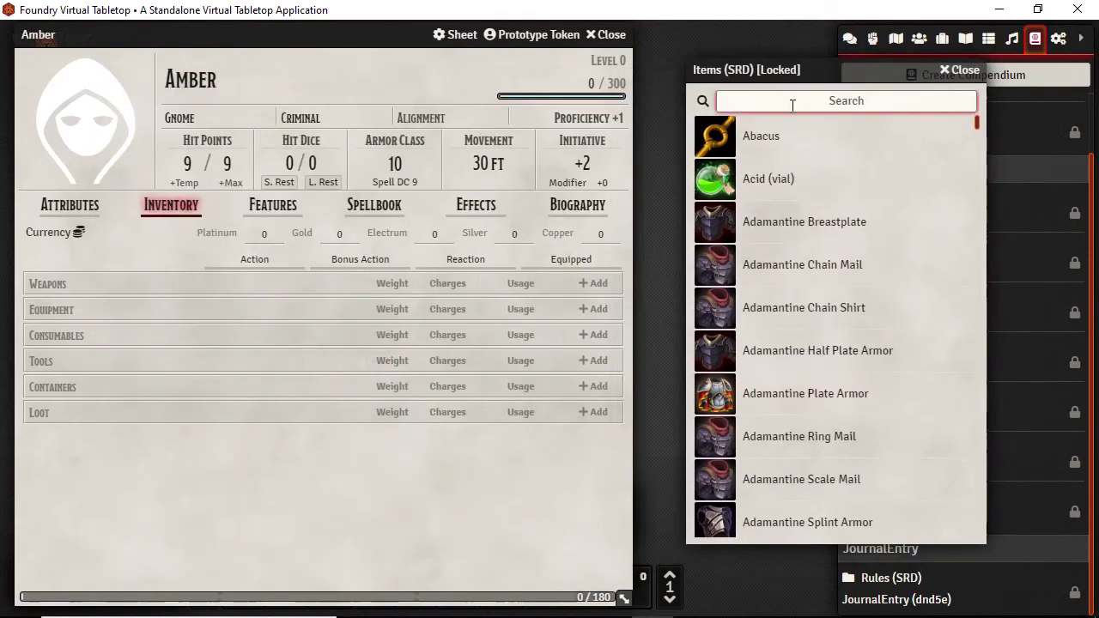
text(short)
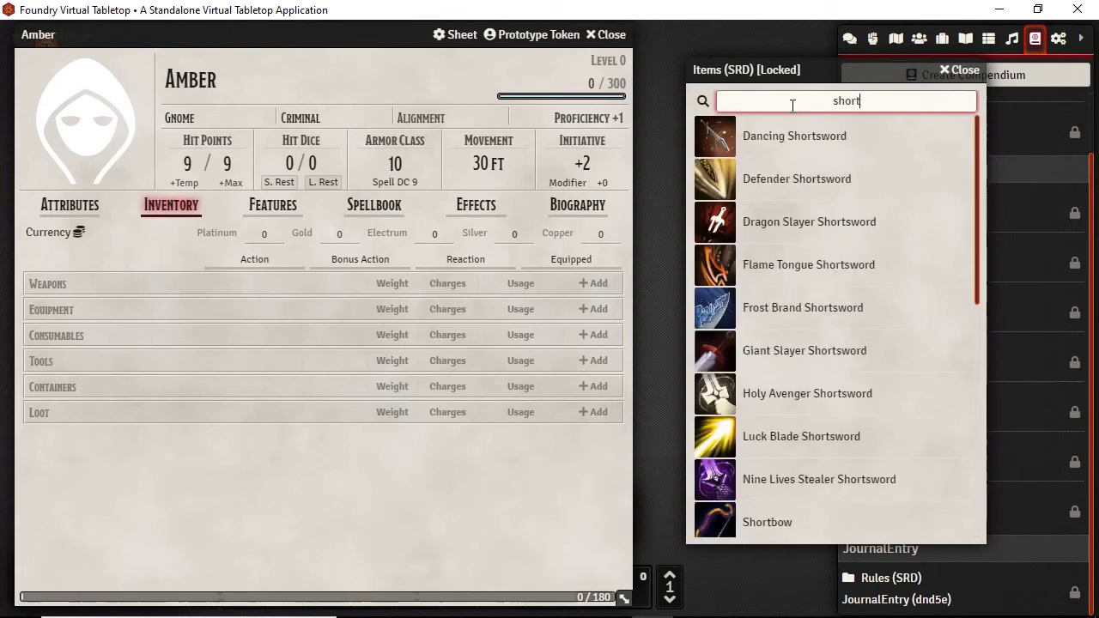
scroll(860, 313, down, 5)
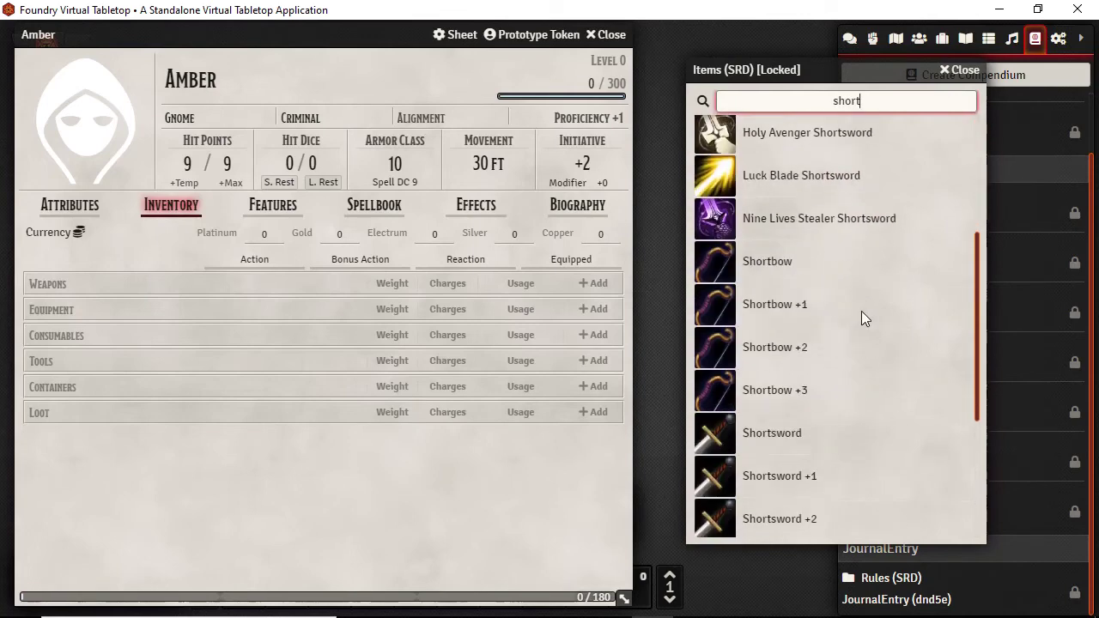
scroll(858, 313, down, 2)
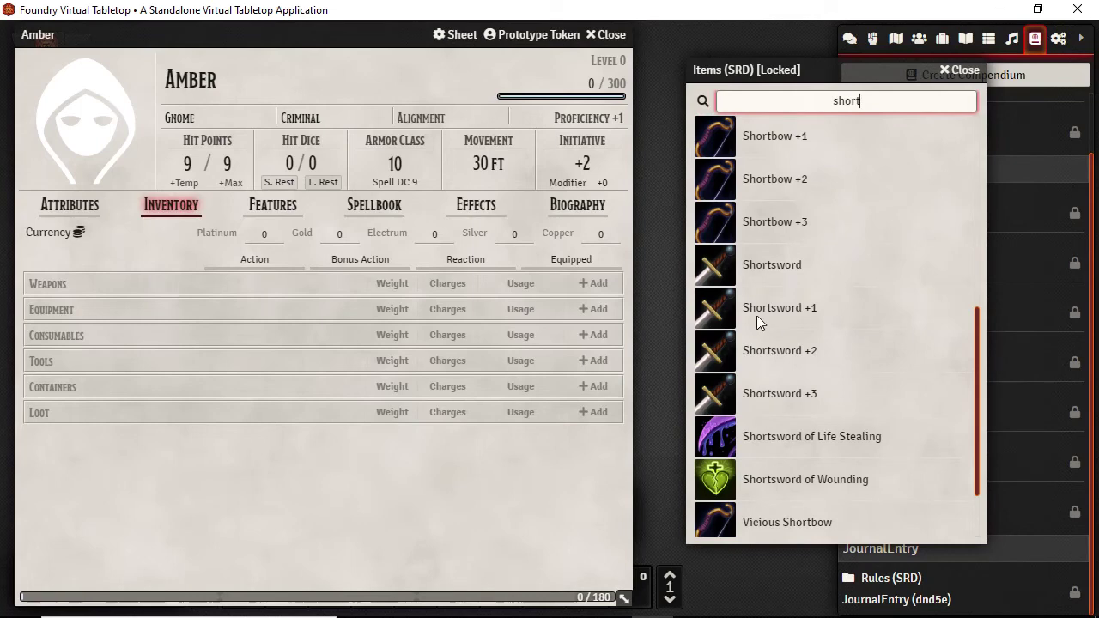
drag(719, 268, 233, 492)
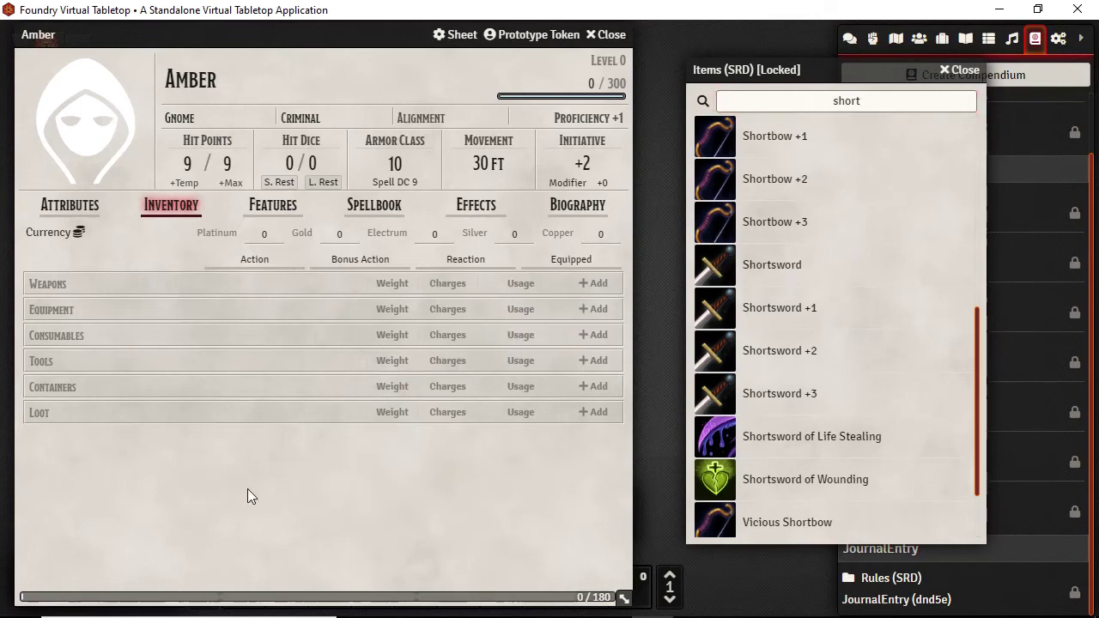
drag(707, 276, 240, 512)
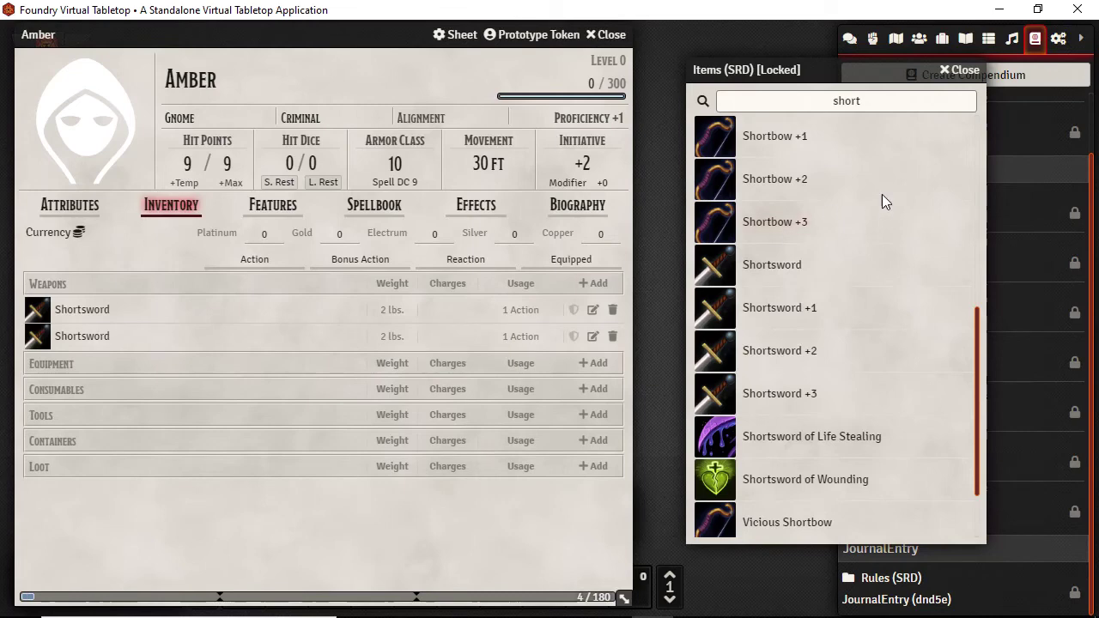
Search the Items (SRD) compendium for "long" and add a Longbow to Amber's inventory
double_click(863, 102)
text(long)
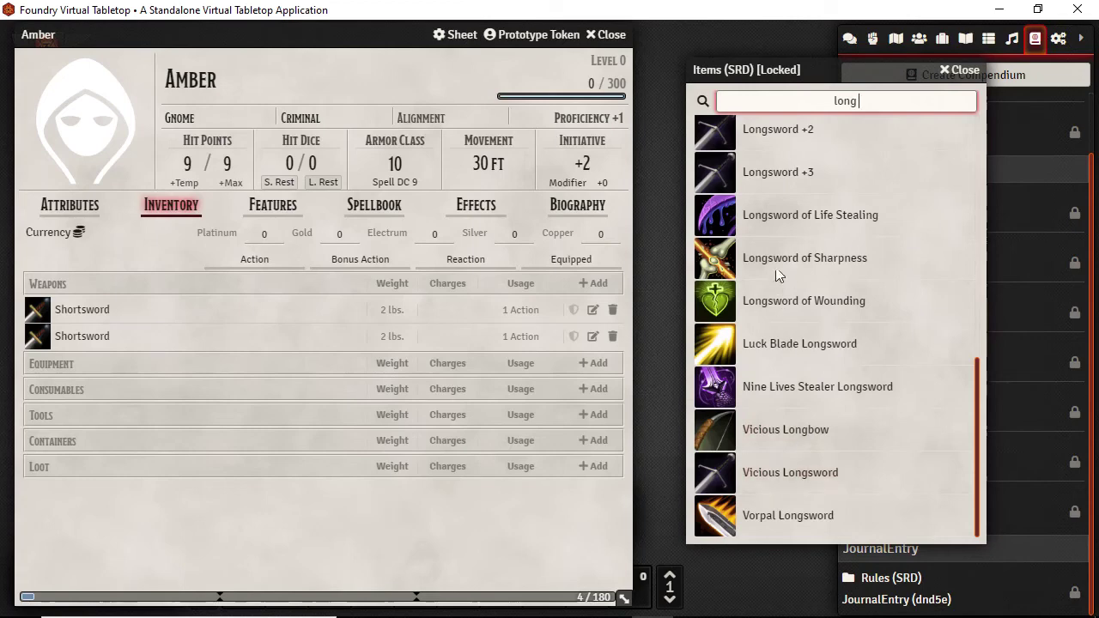
scroll(780, 185, up, 5)
drag(765, 307, 284, 515)
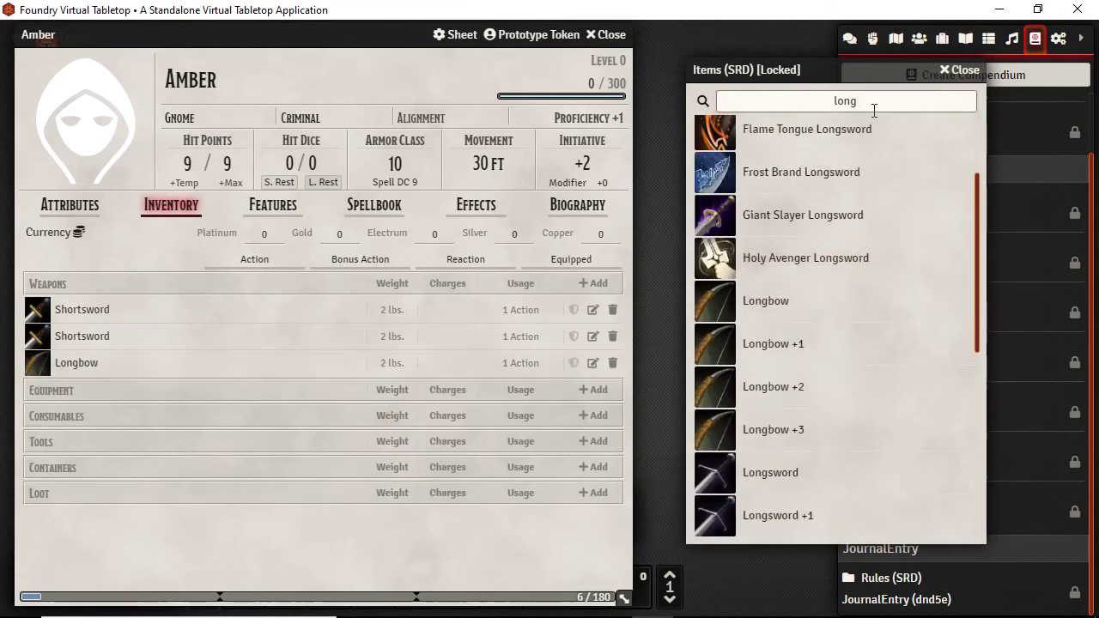
Search the Items (SRD) compendium for "quiver" and "arrows", adding the Quiver and the plain Arrows to Amber's inventory
drag(873, 108, 709, 118)
text(quiver)
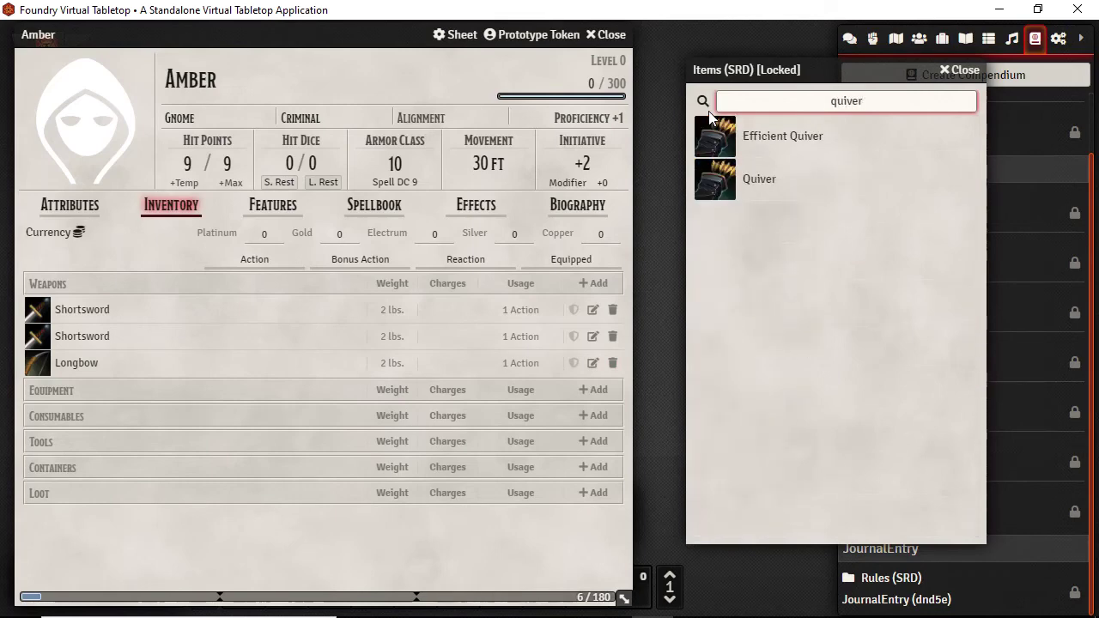
drag(715, 198, 219, 528)
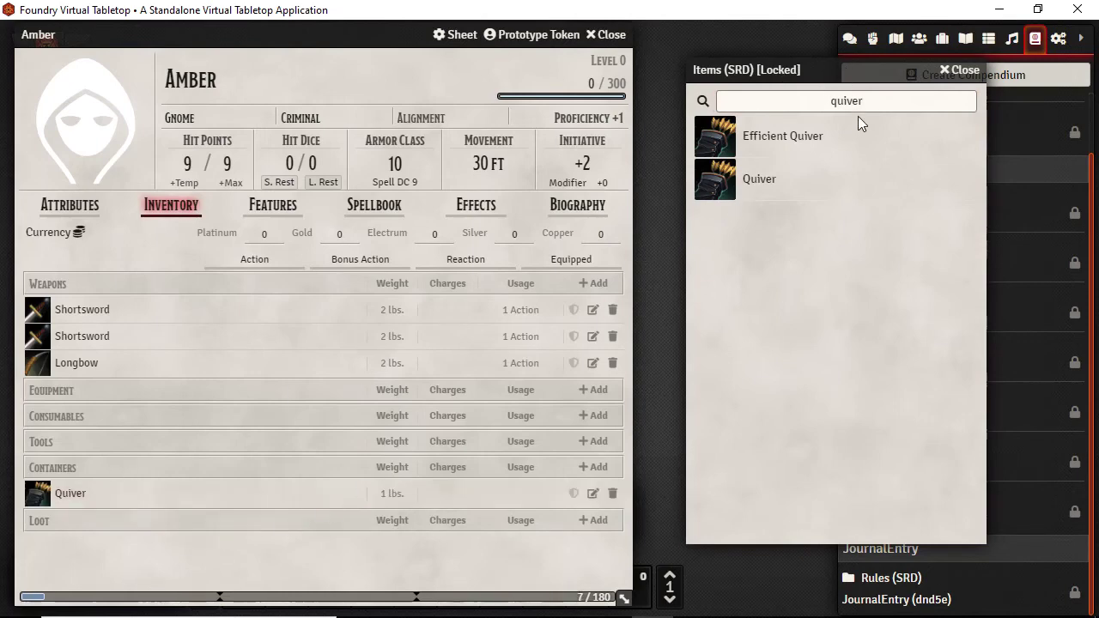
double_click(891, 96)
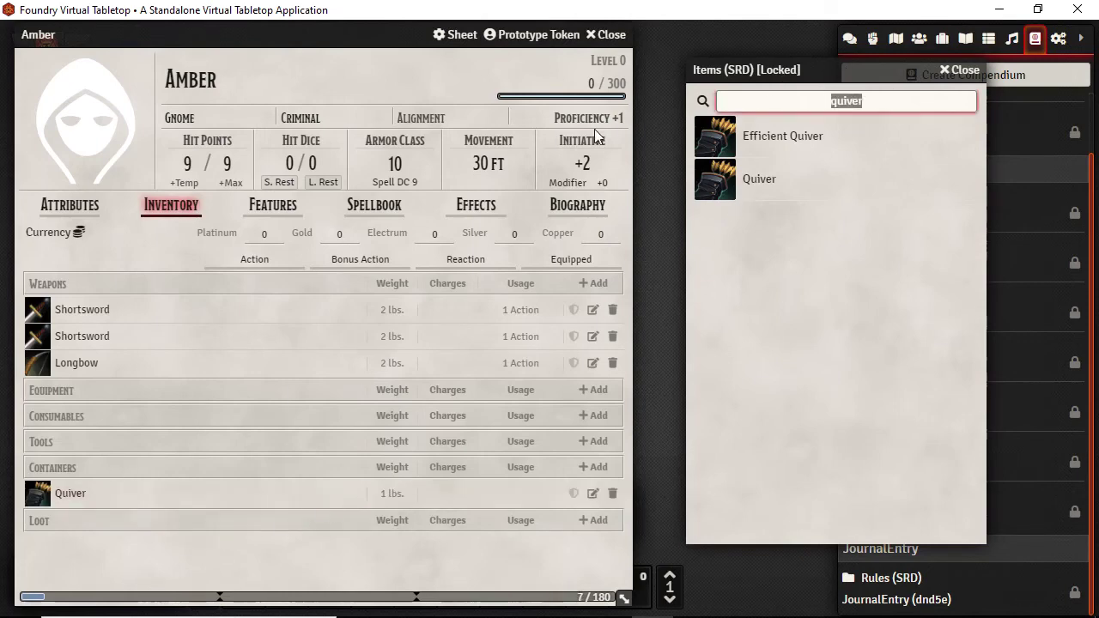
text(arrows)
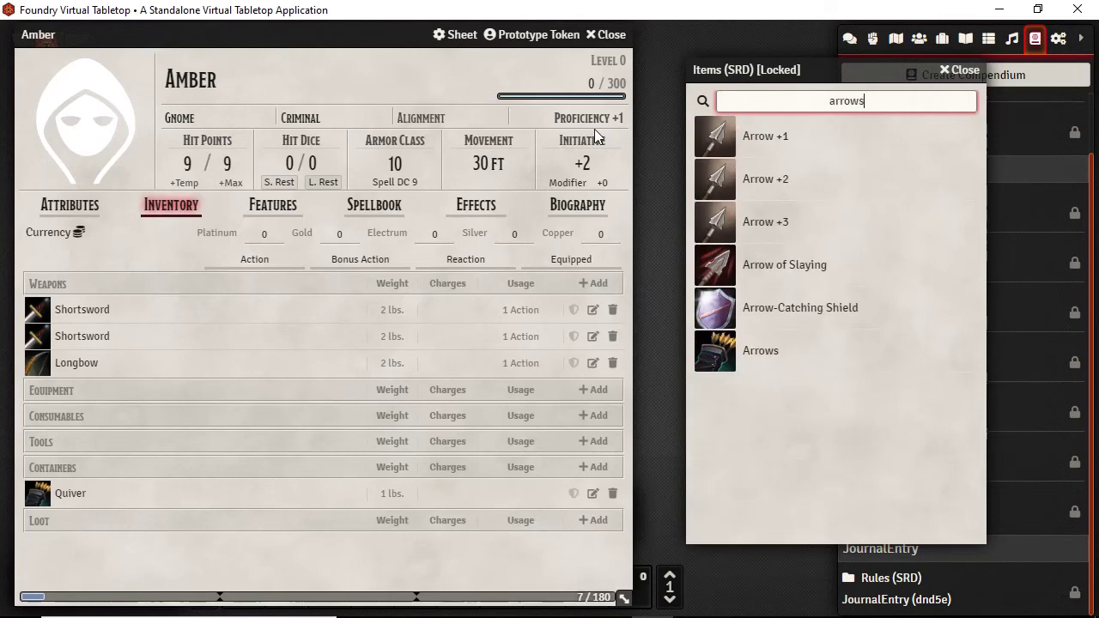
drag(728, 142, 246, 550)
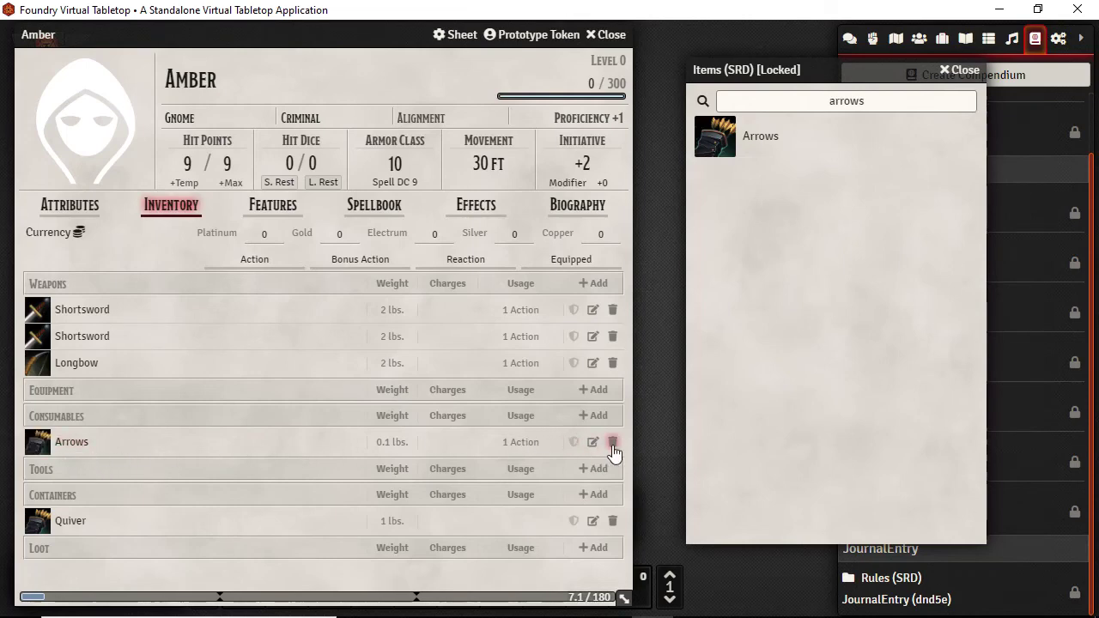
Examine the description, details and effects of the Arrows in Amber's inventory, and close the item sheet
click(84, 443)
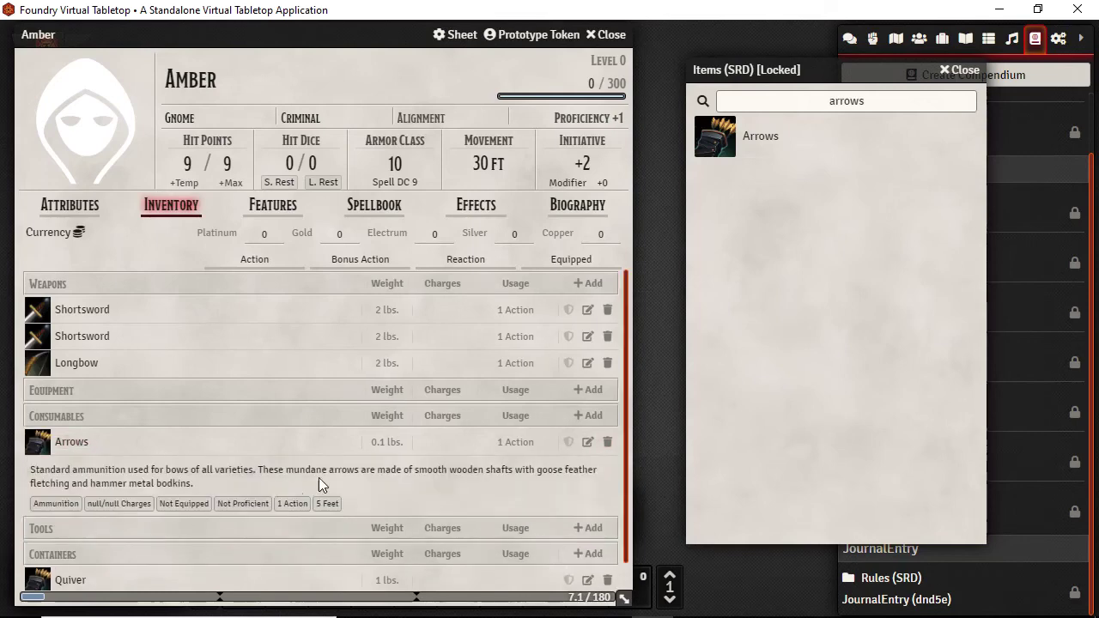
scroll(321, 478, down, 1)
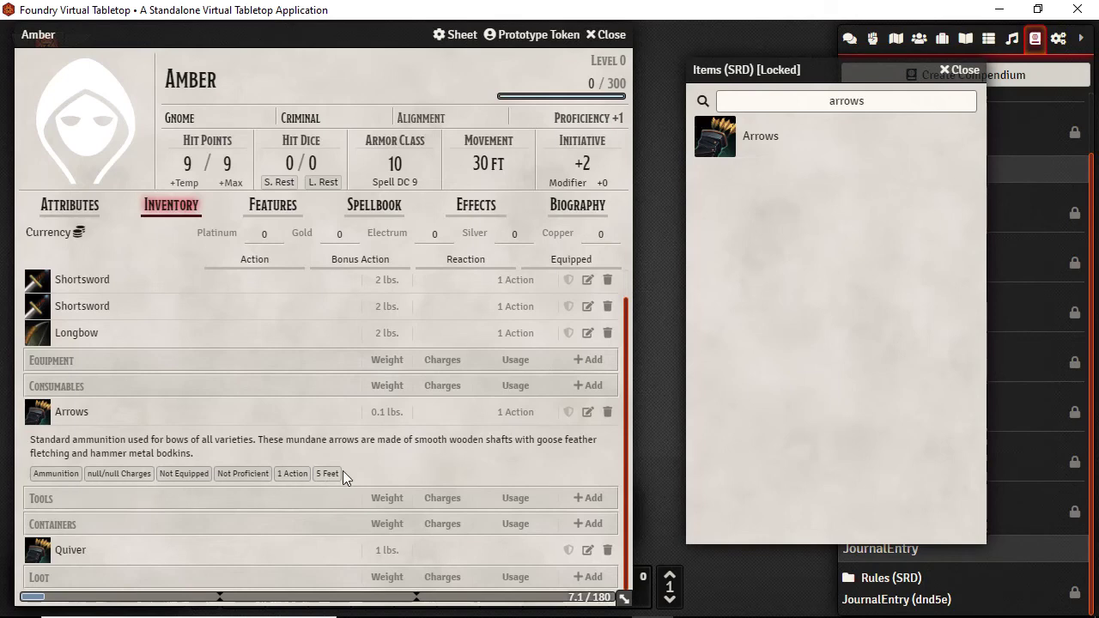
click(589, 412)
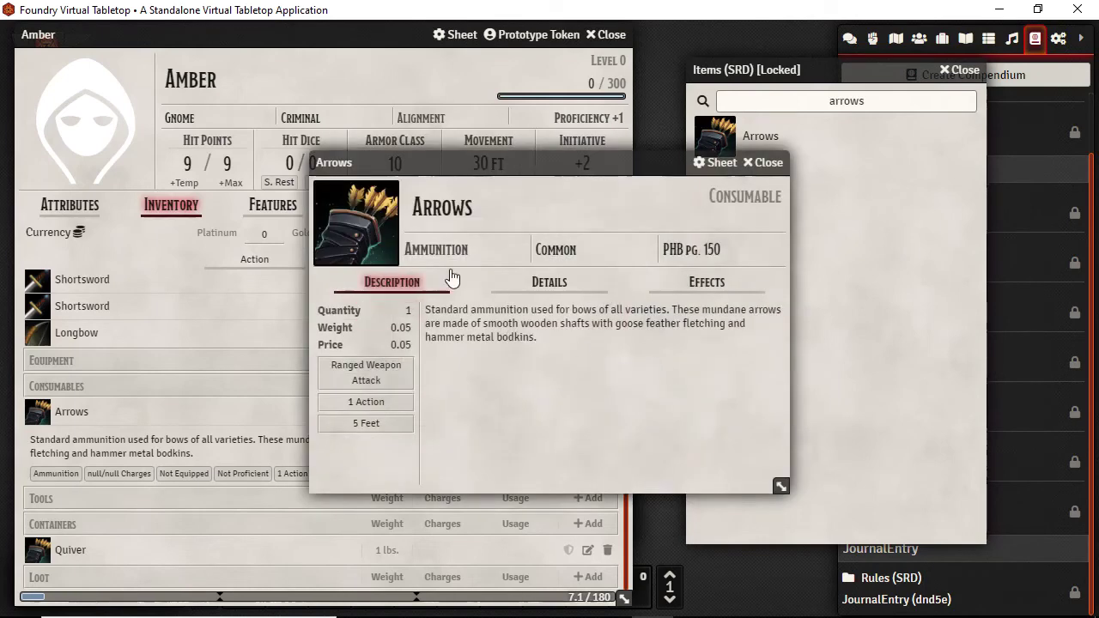
click(551, 283)
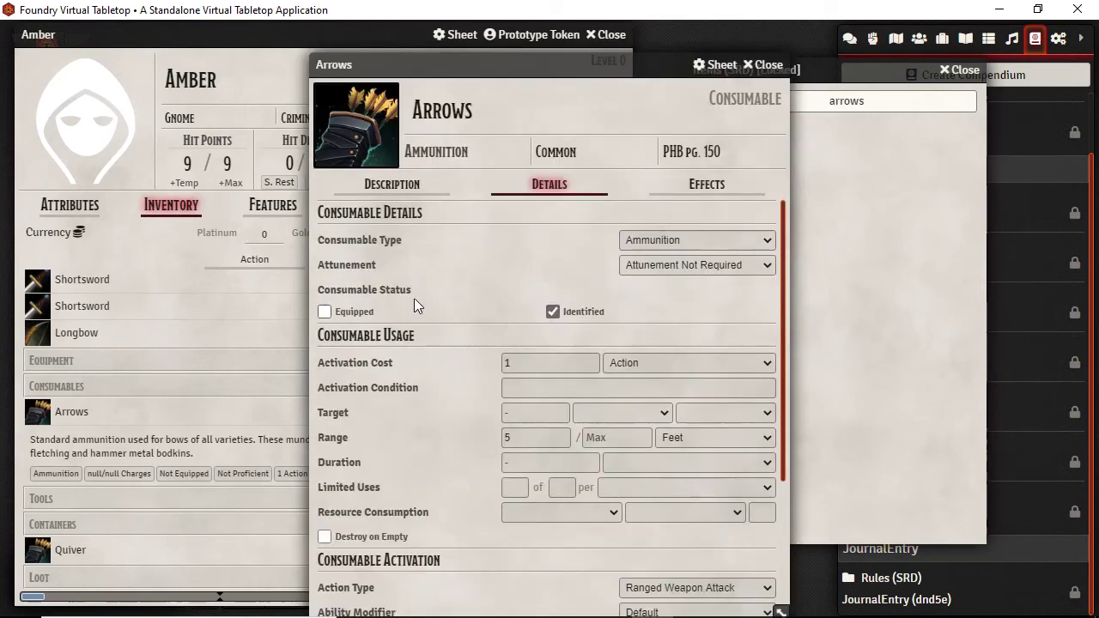
scroll(437, 301, down, 5)
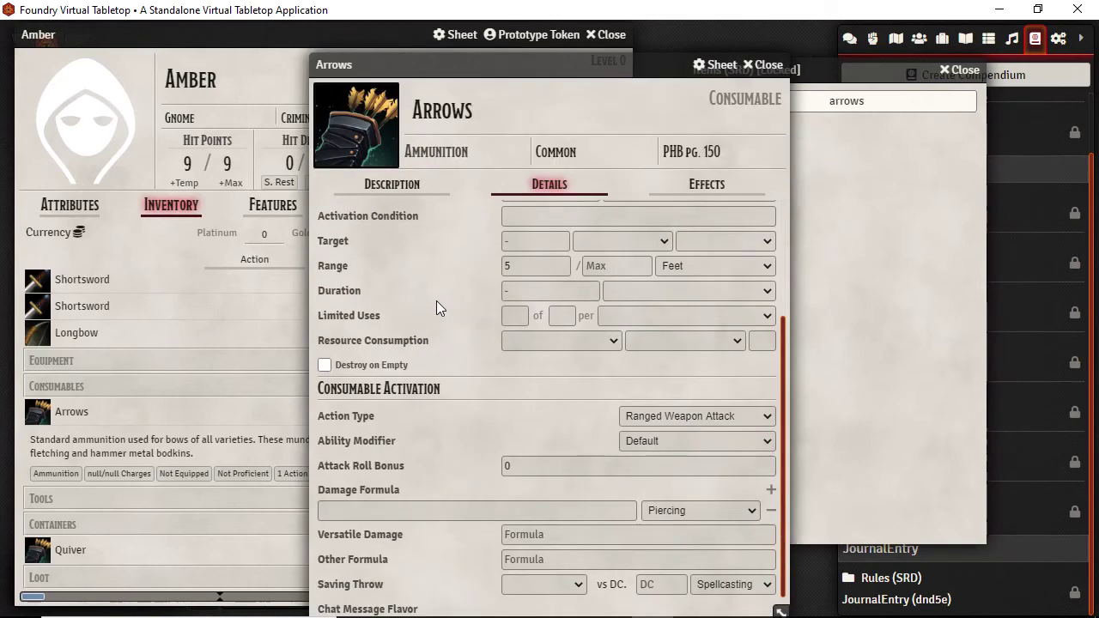
scroll(455, 472, up, 5)
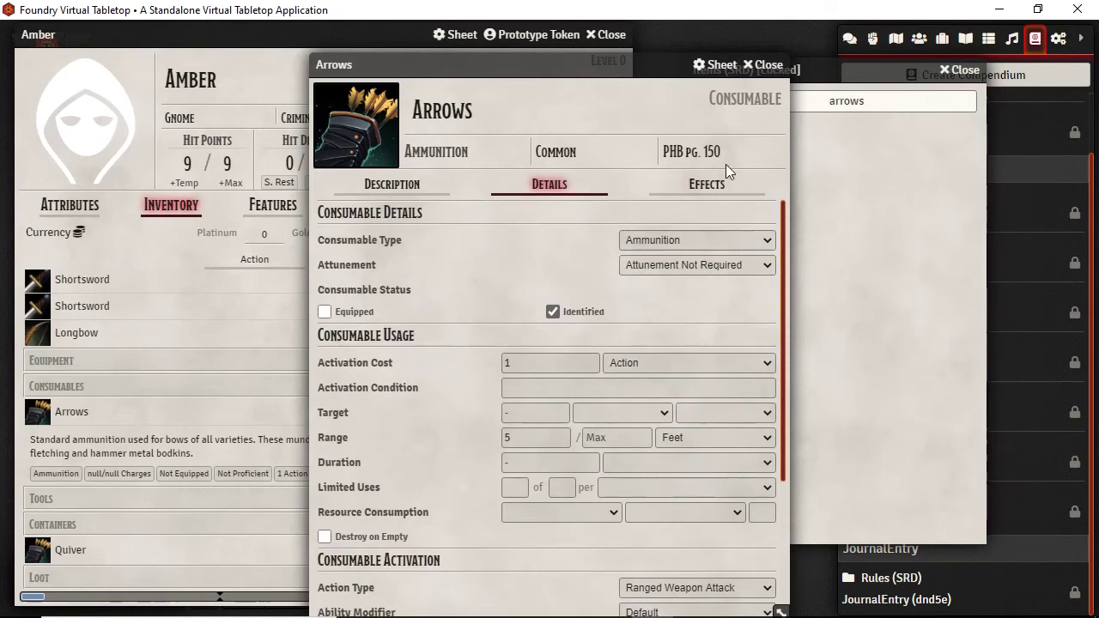
click(712, 191)
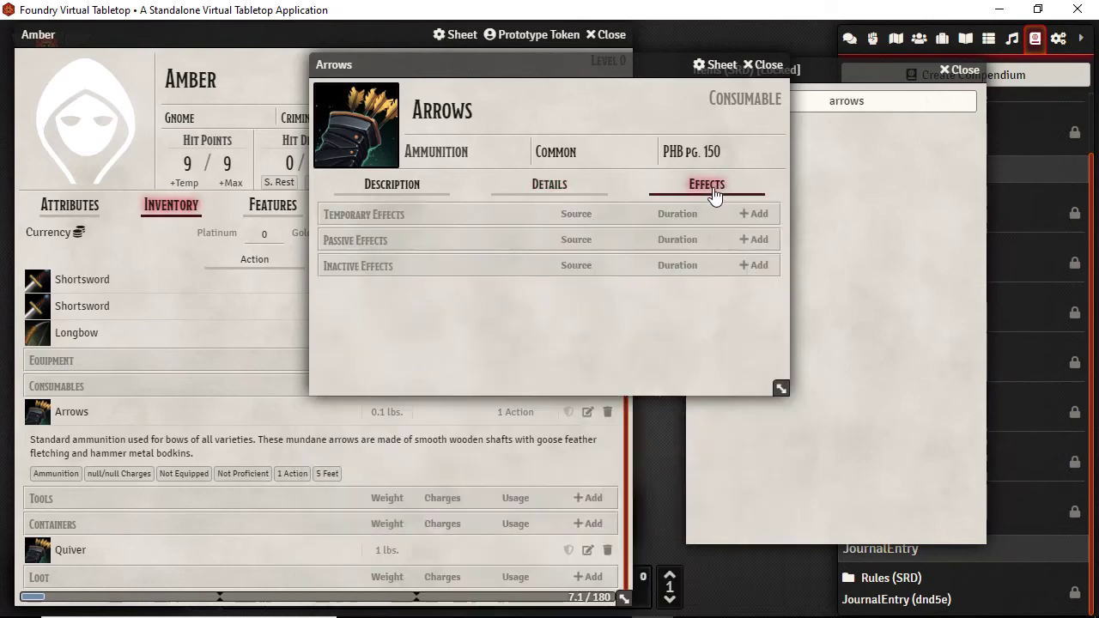
click(762, 64)
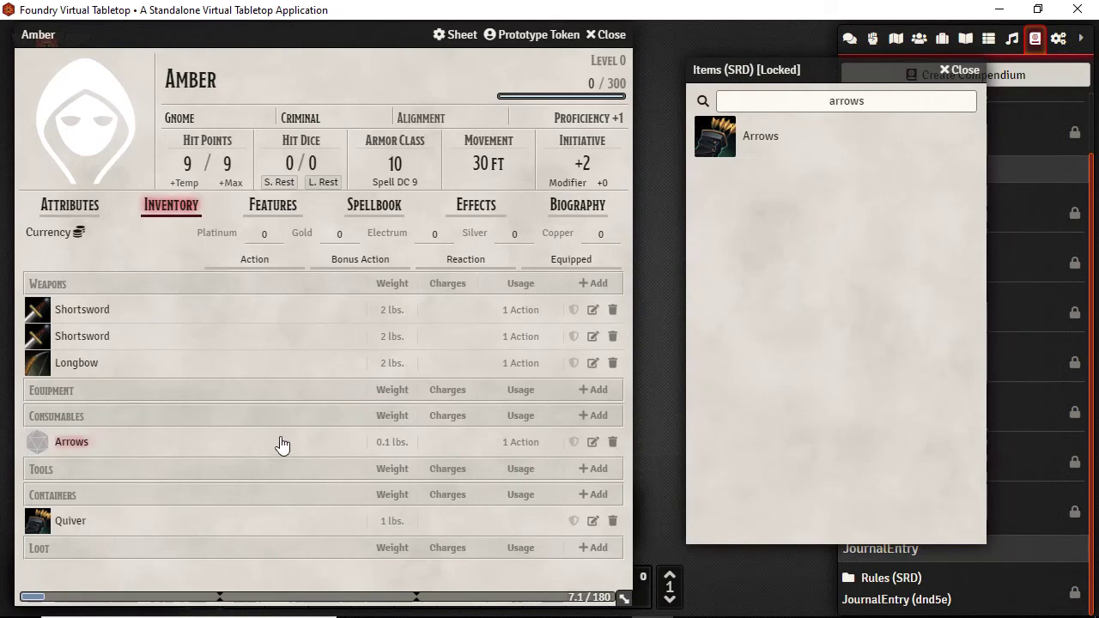
Rename Amber's Arrows item to "Arrows (20)", then close its sheet and the Items (SRD) compendium
click(592, 442)
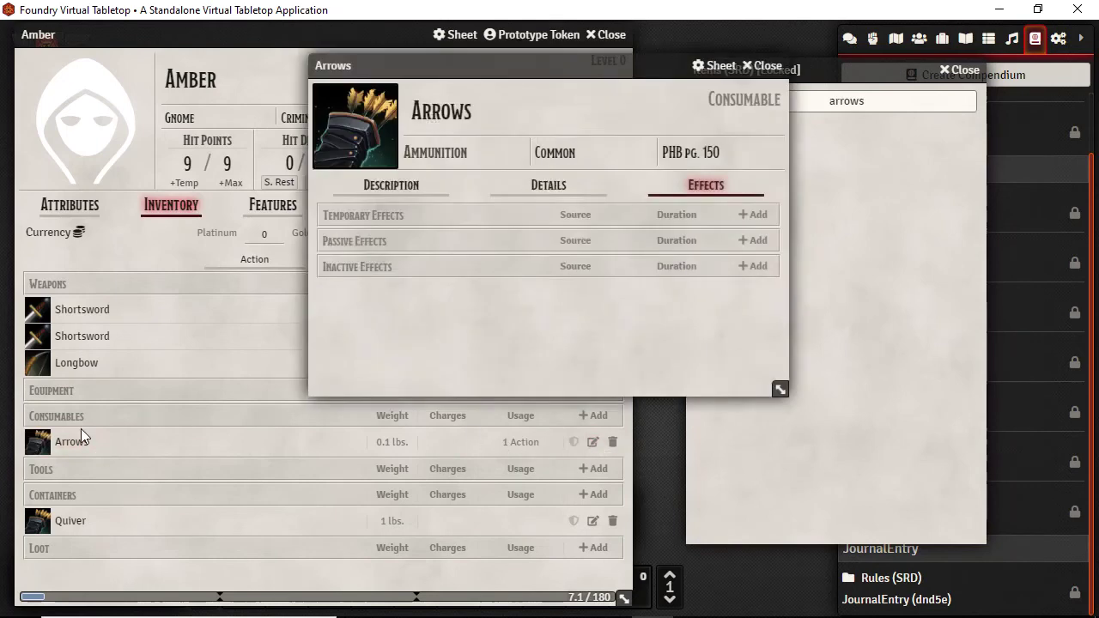
click(522, 101)
text(B)
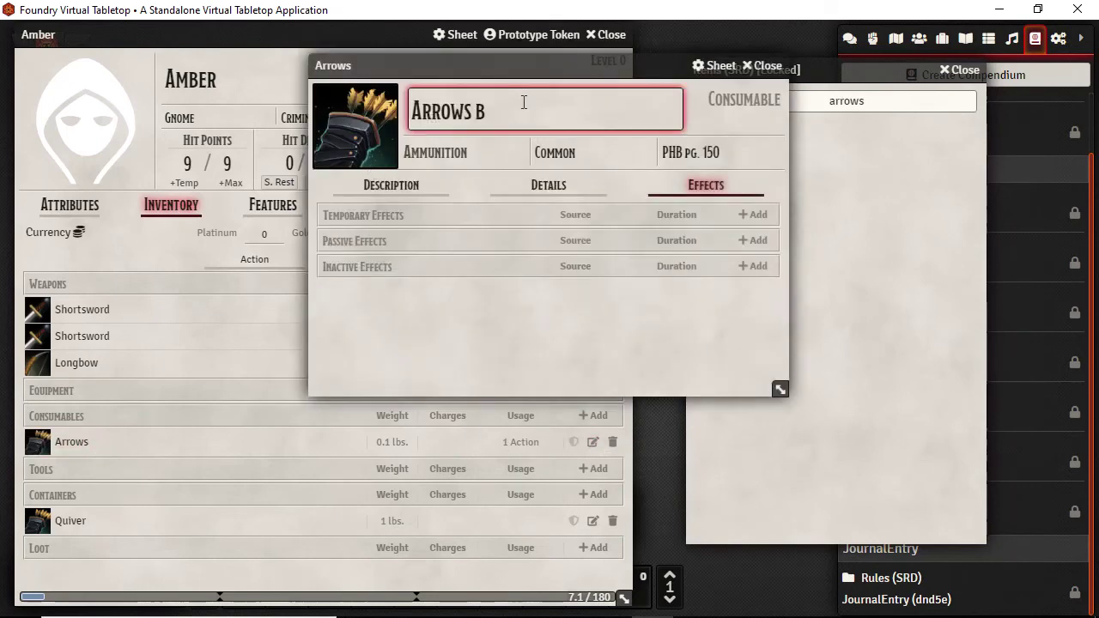
key(BackSpace)
text((20))
click(765, 66)
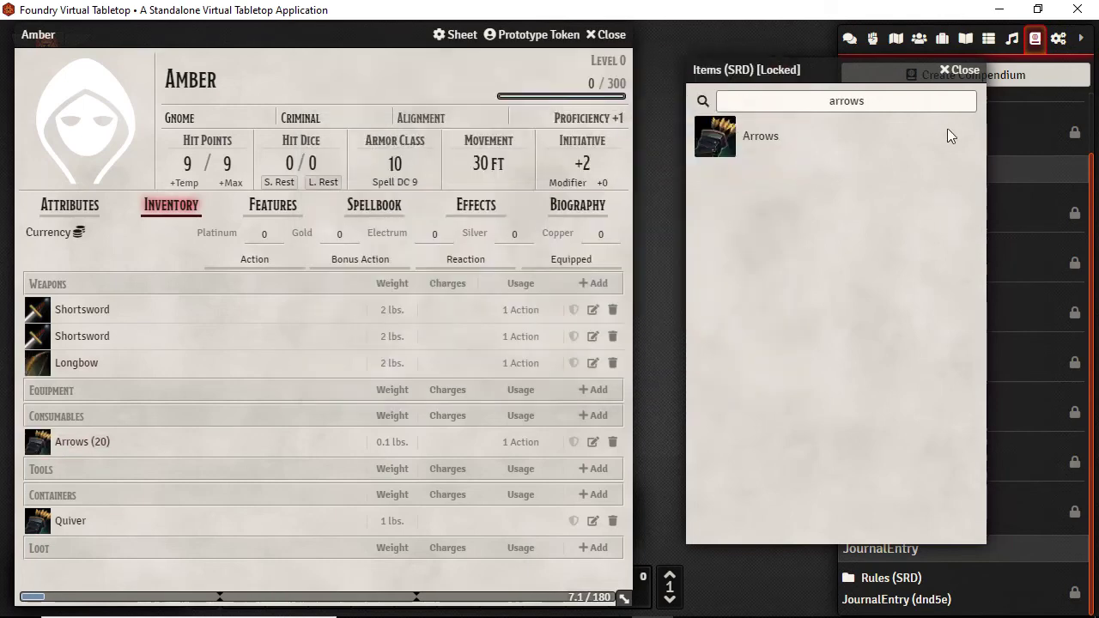
click(960, 71)
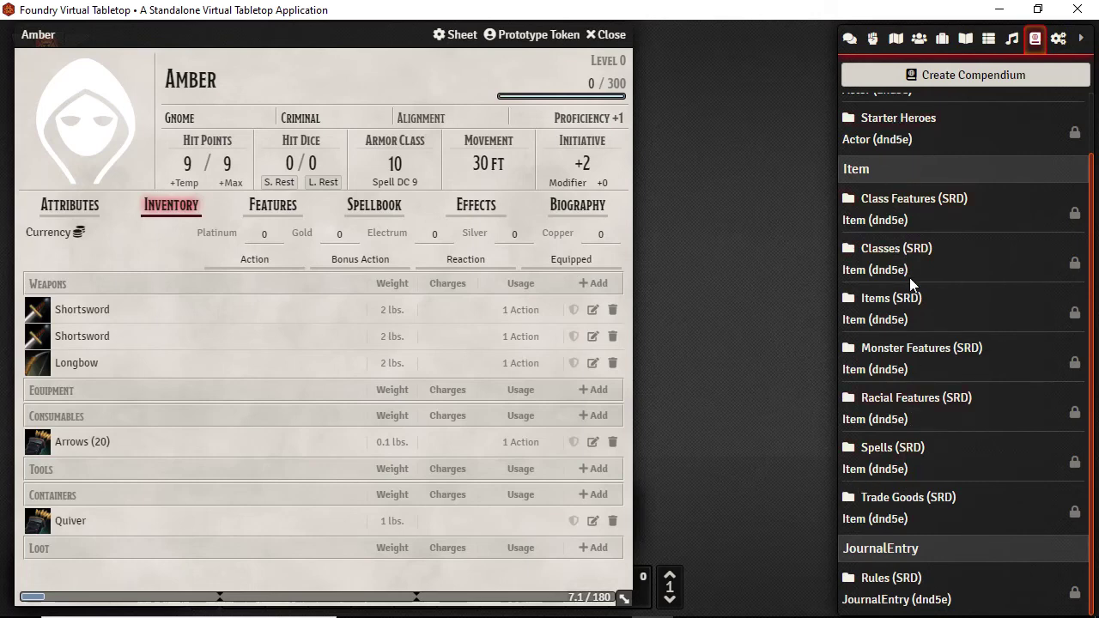
Open the Rock Gnome entry in the Racial Features (SRD) compendium and read its description
scroll(910, 277, up, 2)
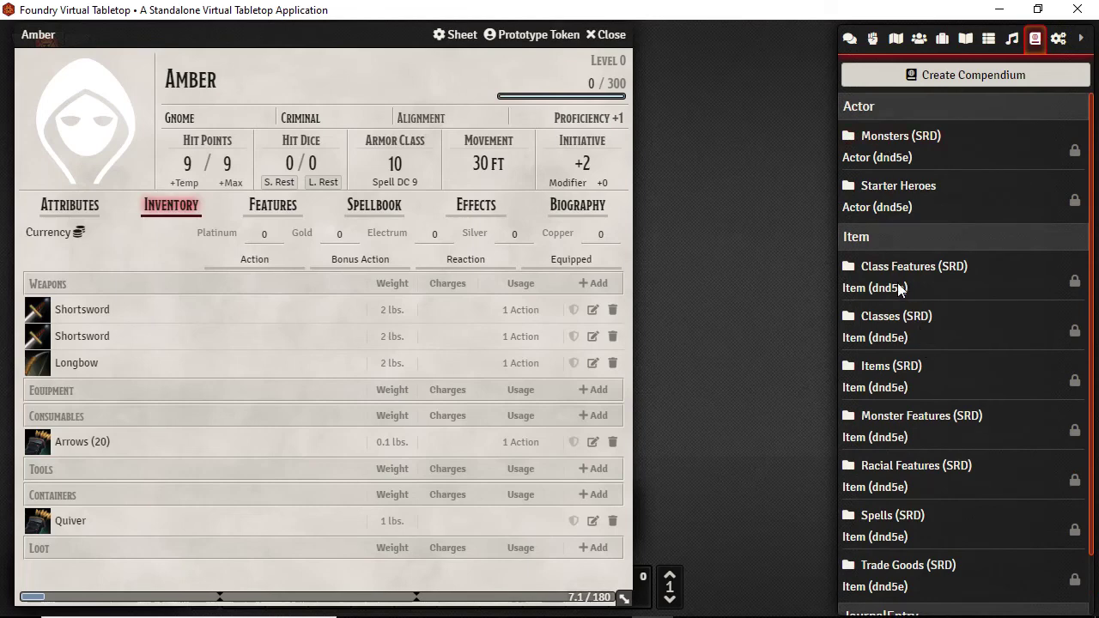
click(888, 472)
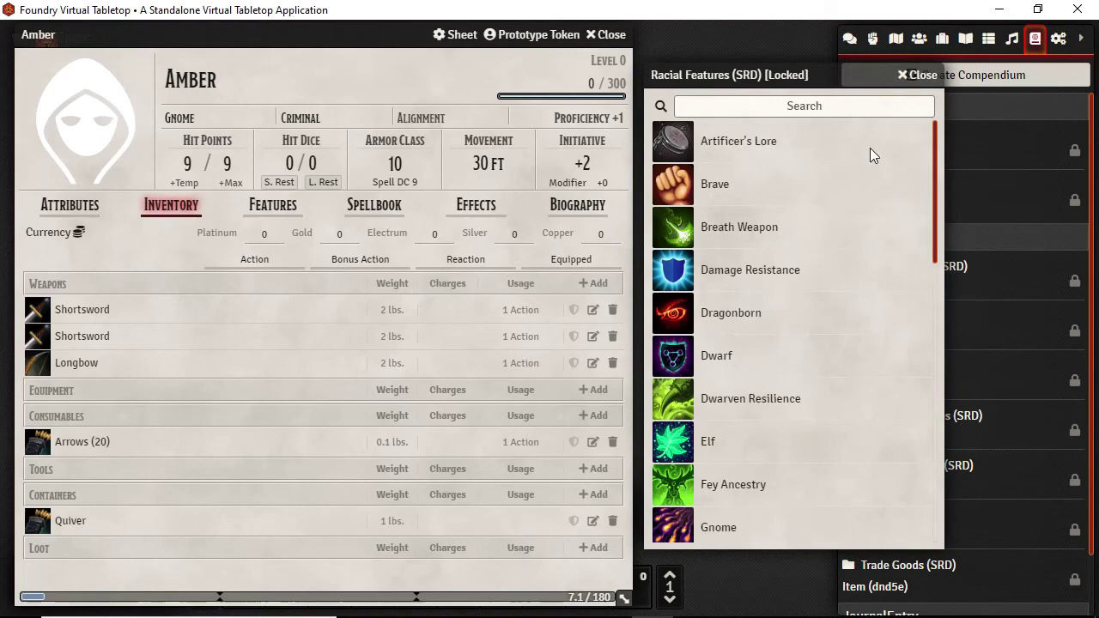
scroll(791, 259, down, 10)
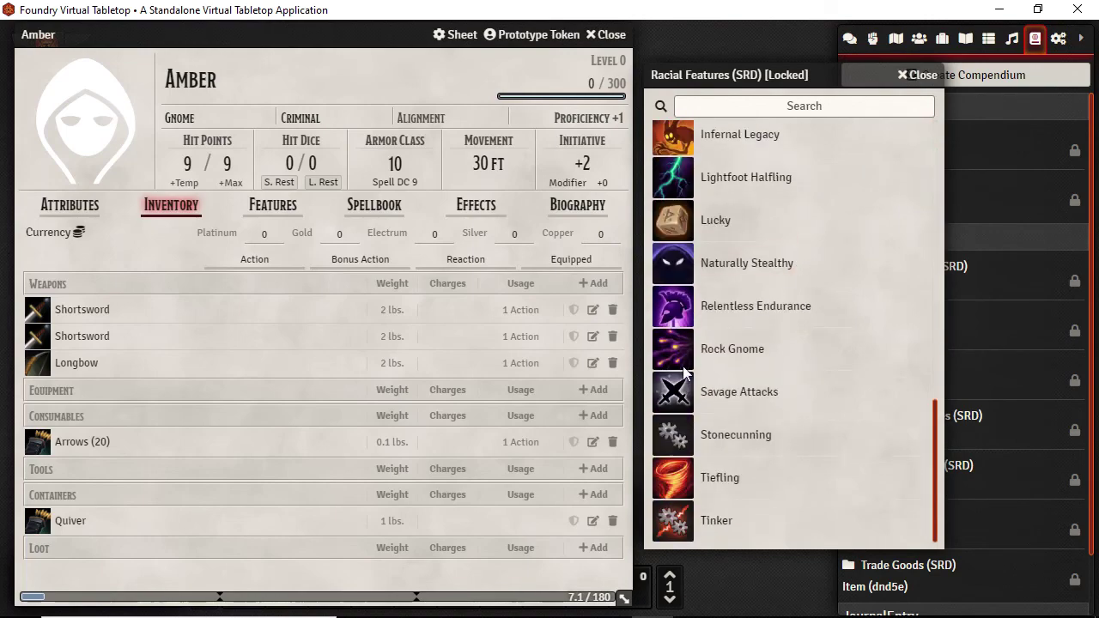
click(756, 349)
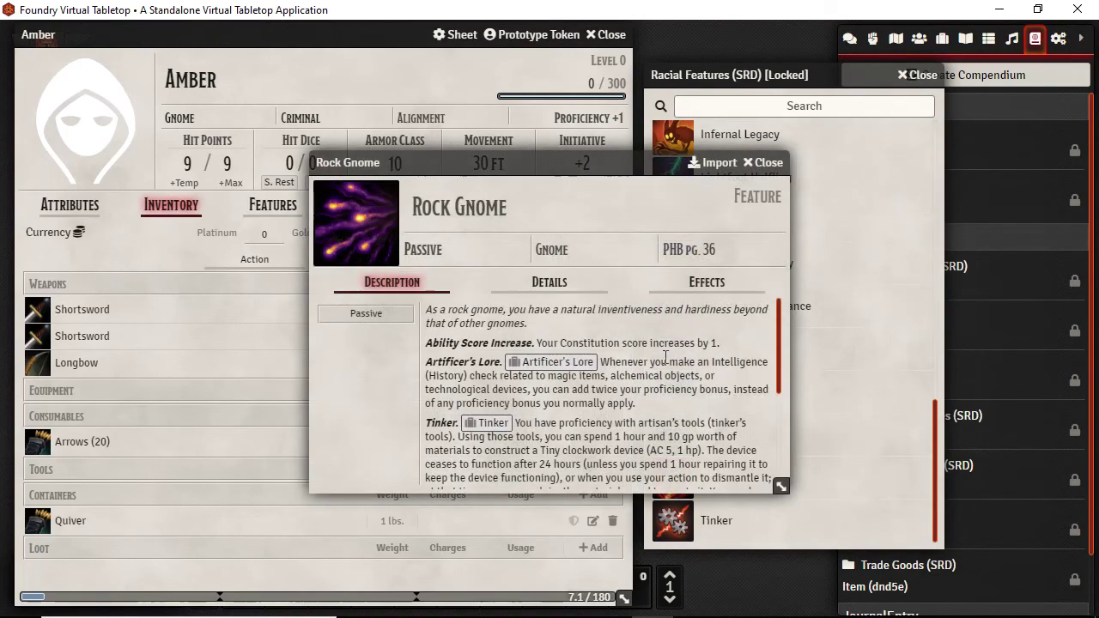
scroll(641, 353, down, 1)
scroll(547, 350, up, 1)
scroll(668, 397, down, 1)
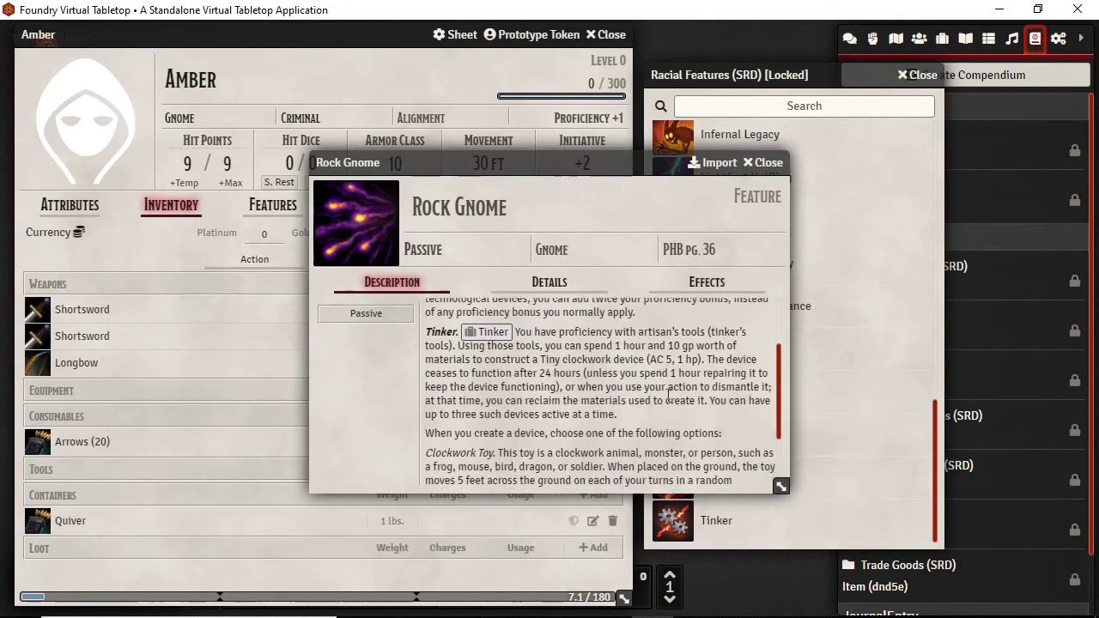
scroll(668, 397, down, 1)
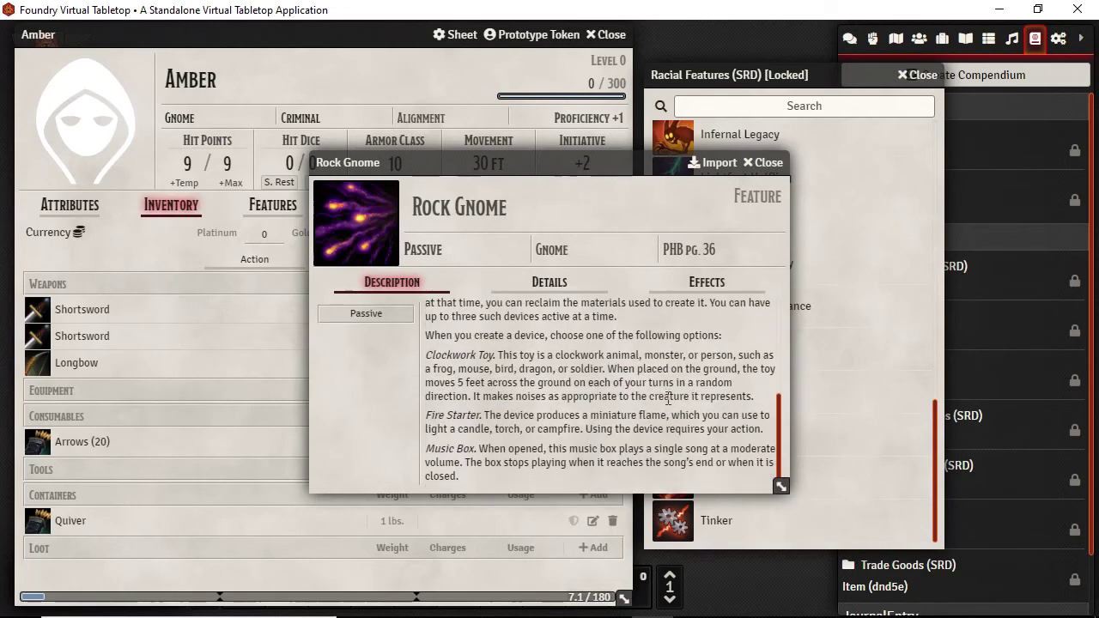
scroll(668, 397, up, 3)
Add the linked Artificer's Lore and Tinker traits from the Rock Gnome entry to Amber's features
drag(562, 167, 871, 144)
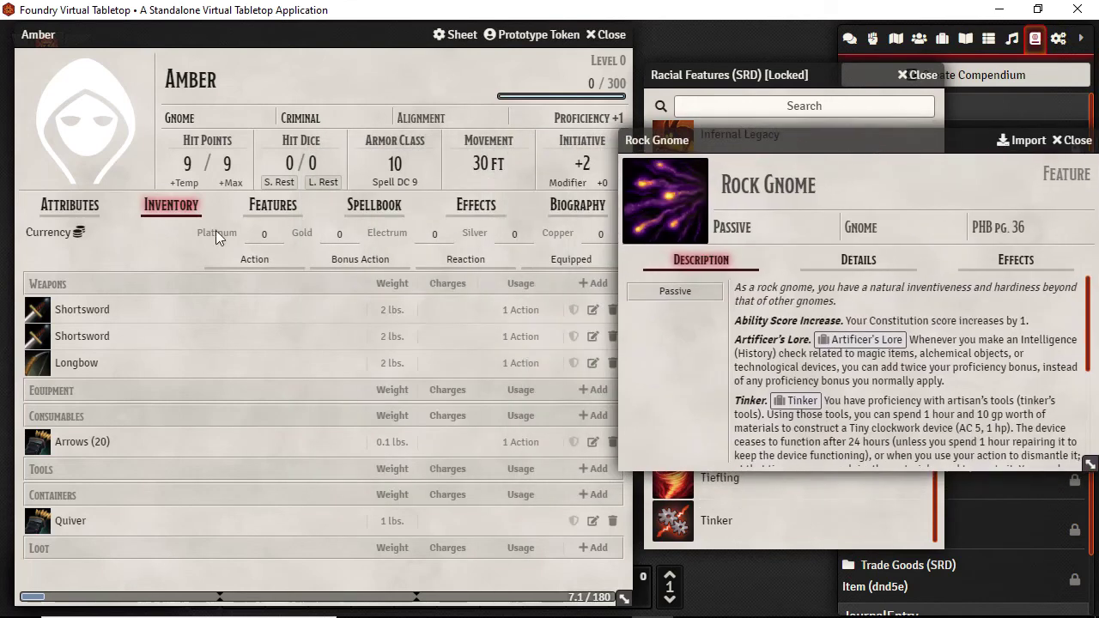
click(290, 214)
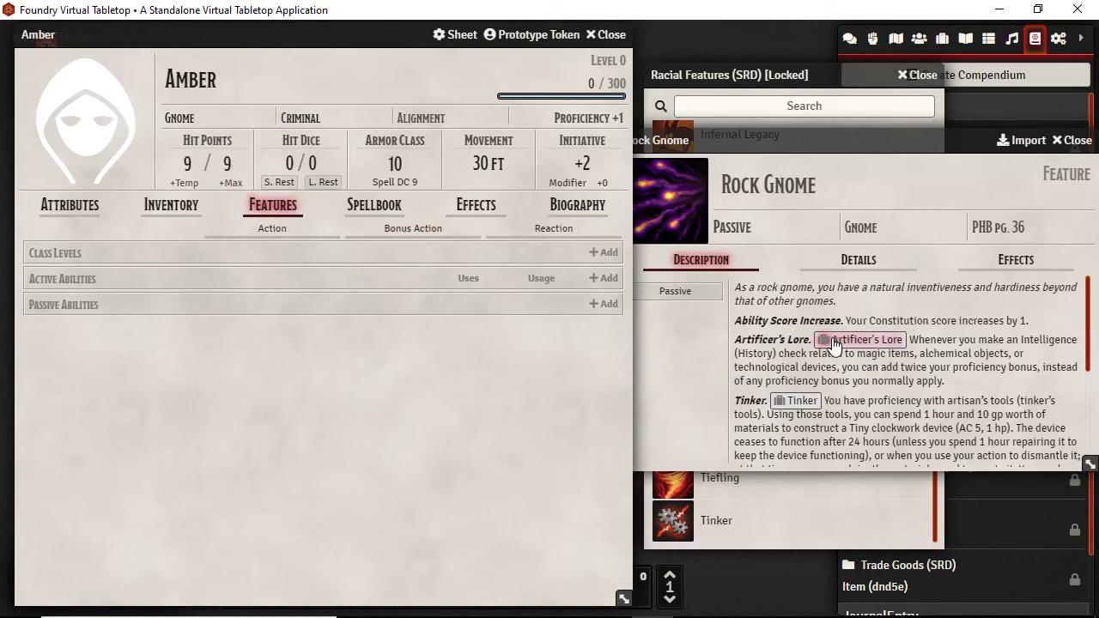
drag(833, 344, 282, 370)
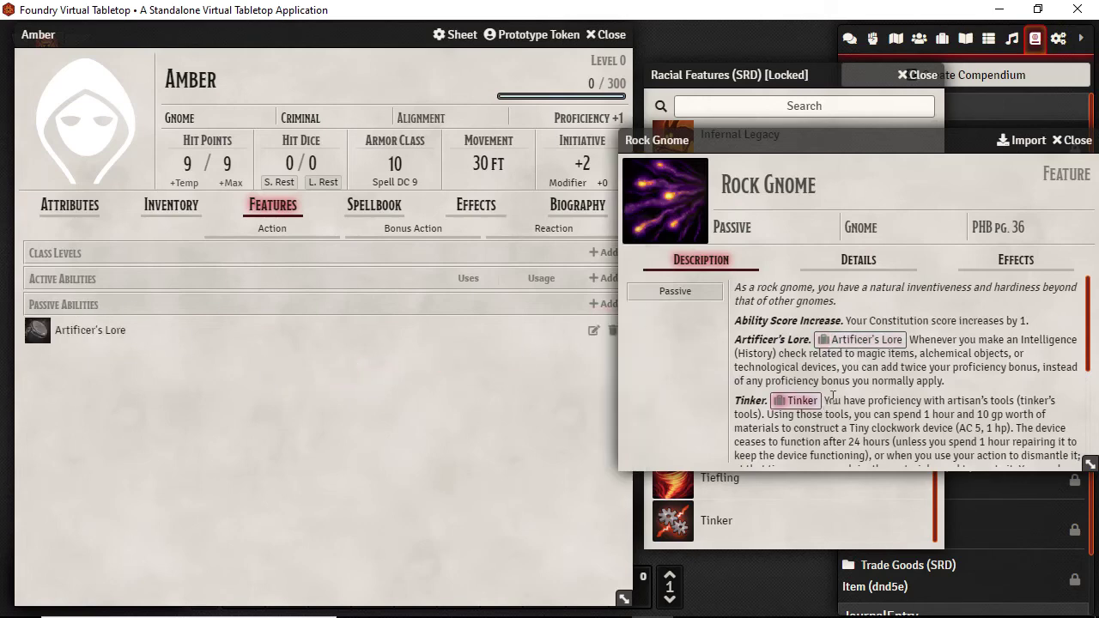
drag(783, 401, 300, 400)
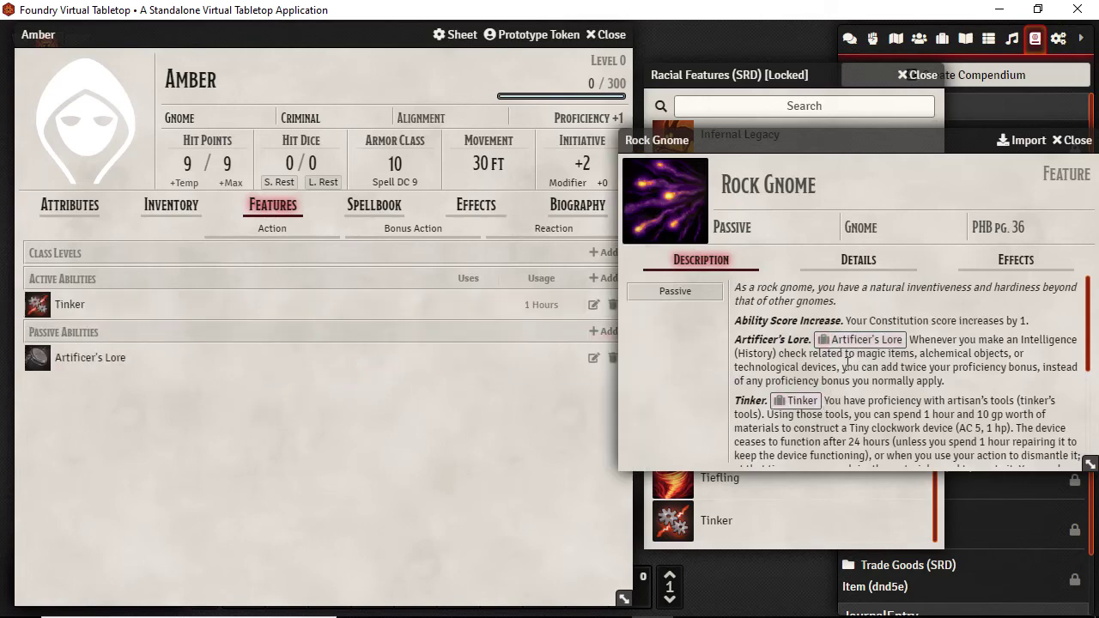
Check the rest of the Rock Gnome description, its details and its effects, and close the entry
scroll(901, 392, down, 4)
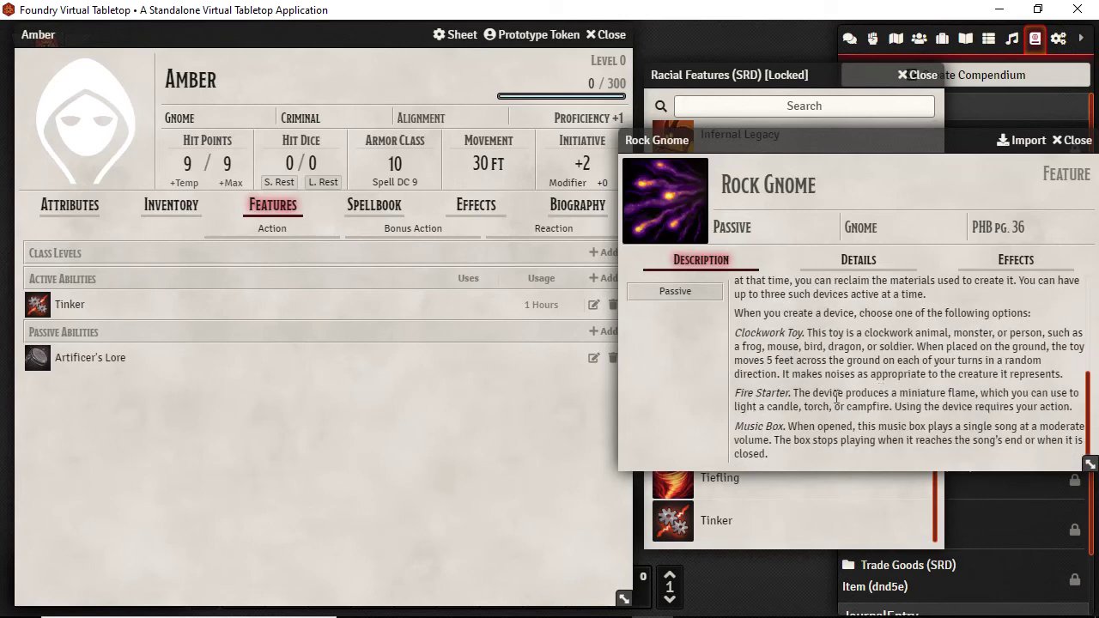
scroll(908, 395, up, 4)
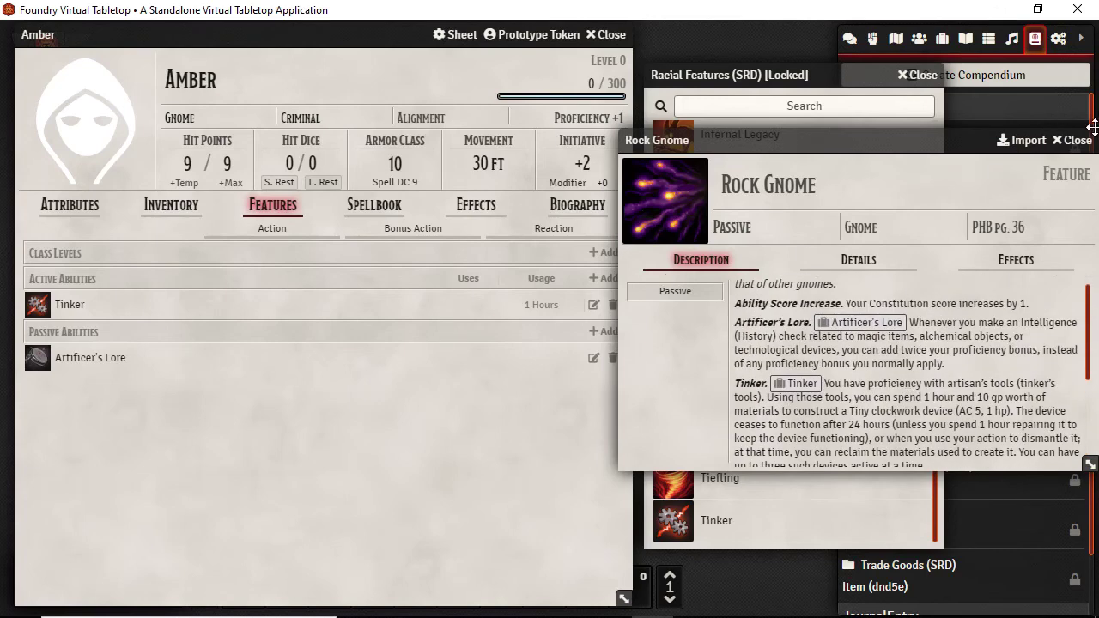
click(858, 259)
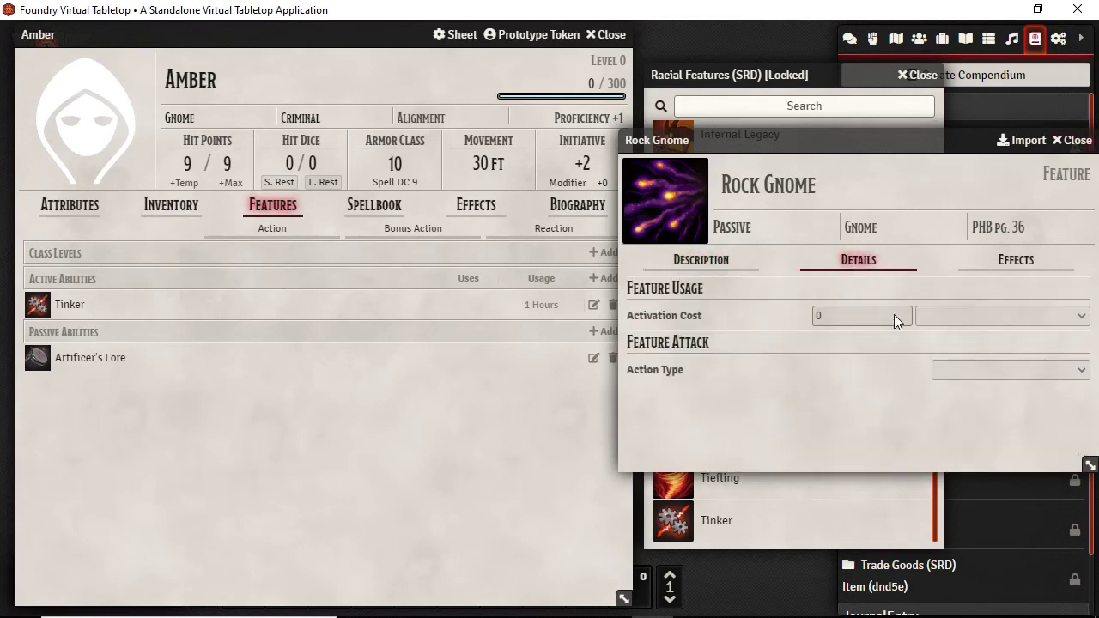
click(1015, 259)
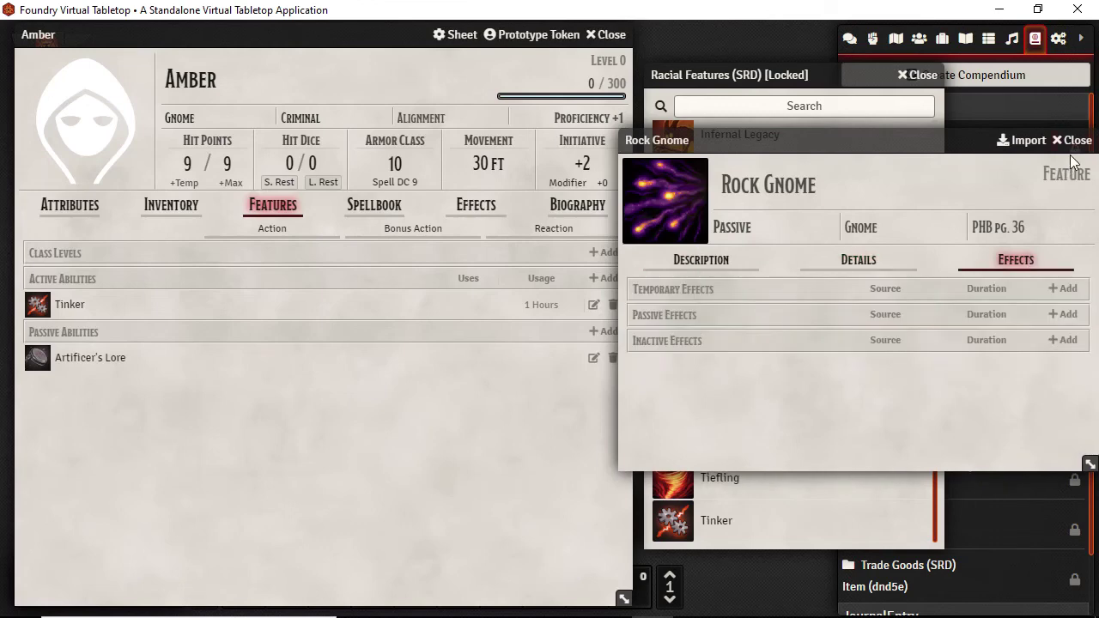
click(1075, 141)
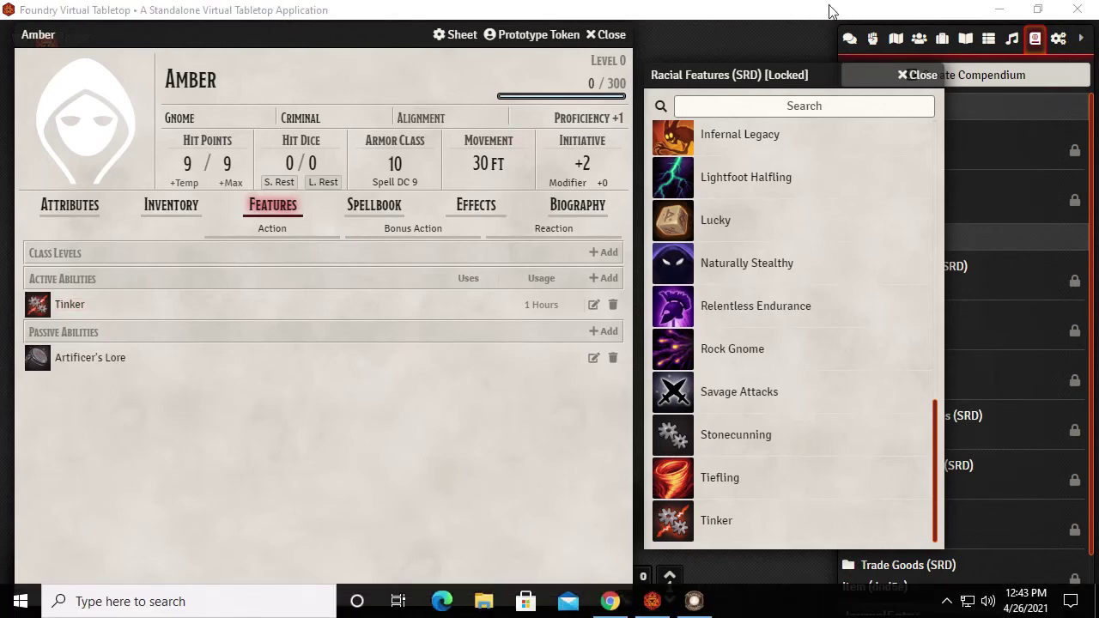
Show the chat log, close the Racial Features (SRD) compendium, and read the Tinker description in Amber's features
click(849, 41)
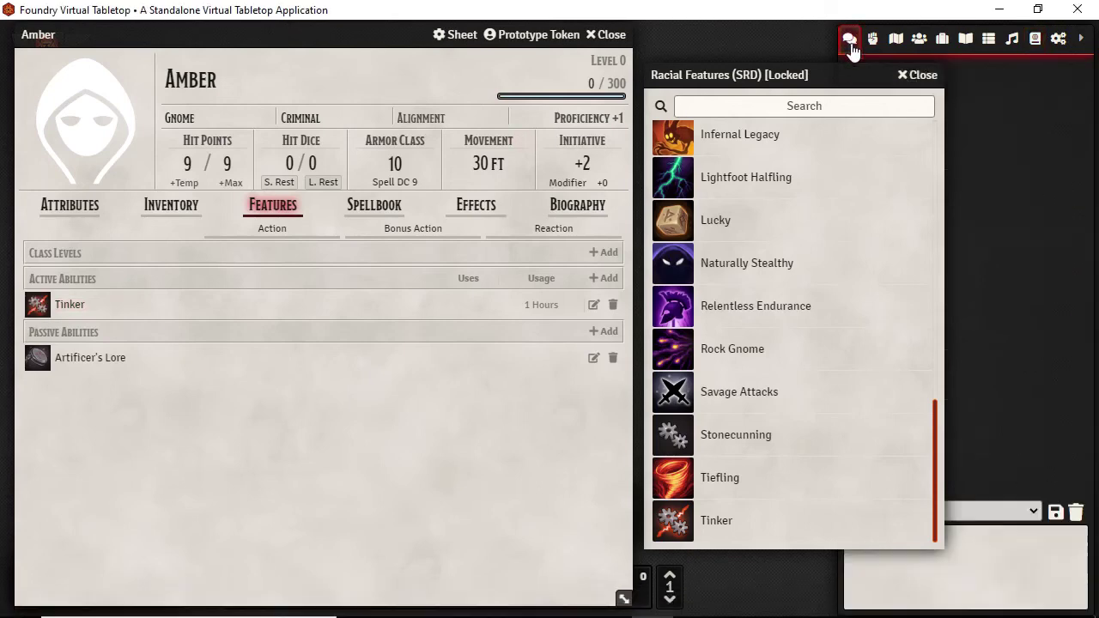
click(920, 75)
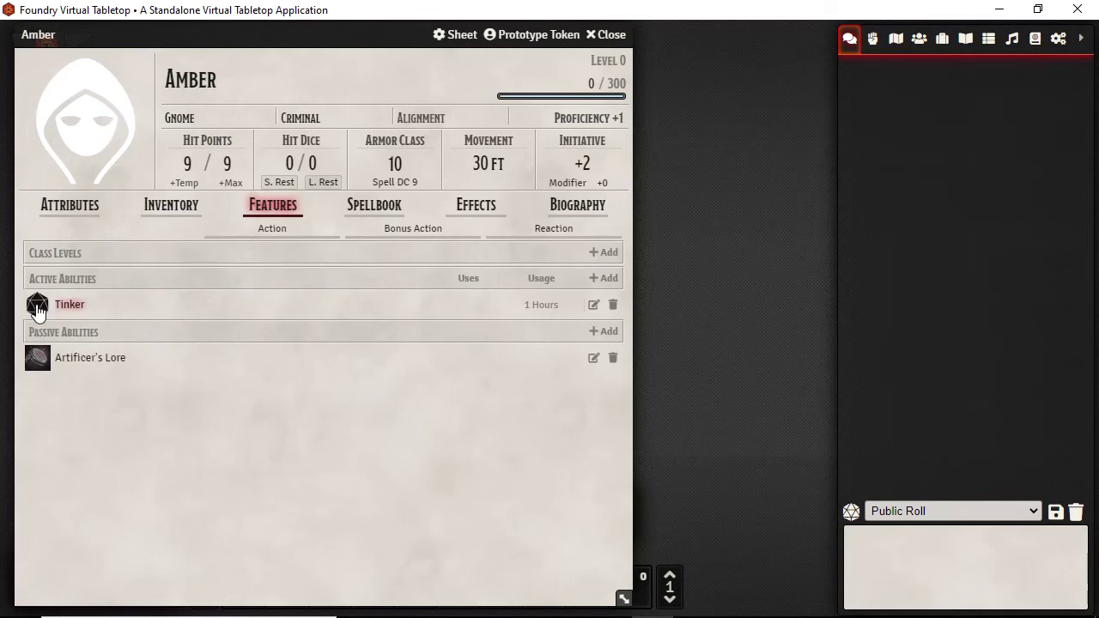
click(69, 305)
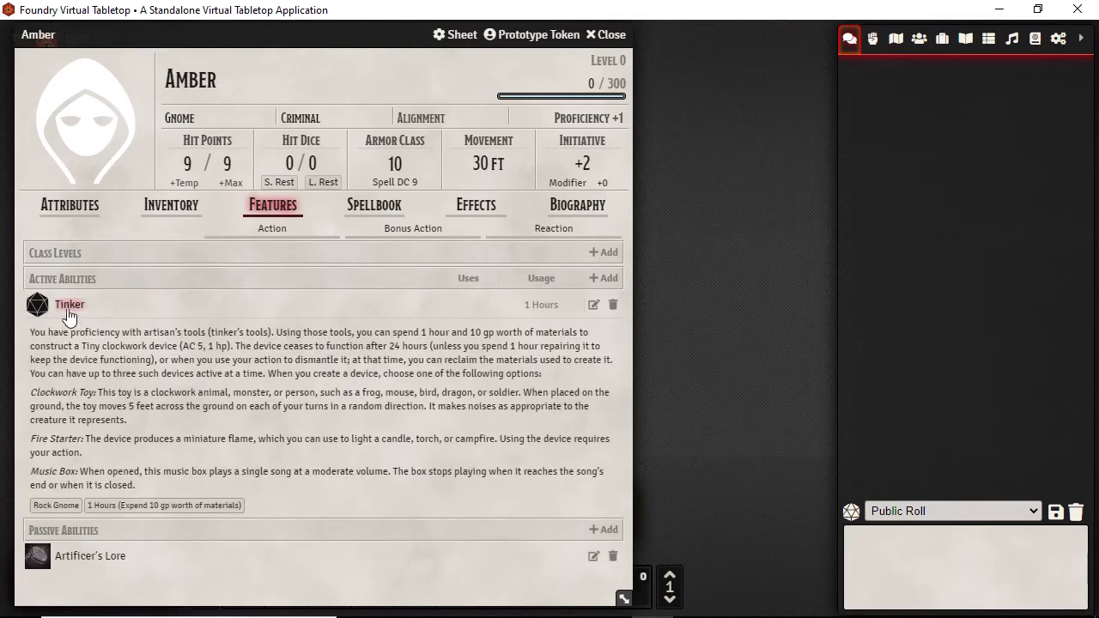
Review Amber's inventory, features, spellbook, effects and attributes on the character sheet
click(177, 207)
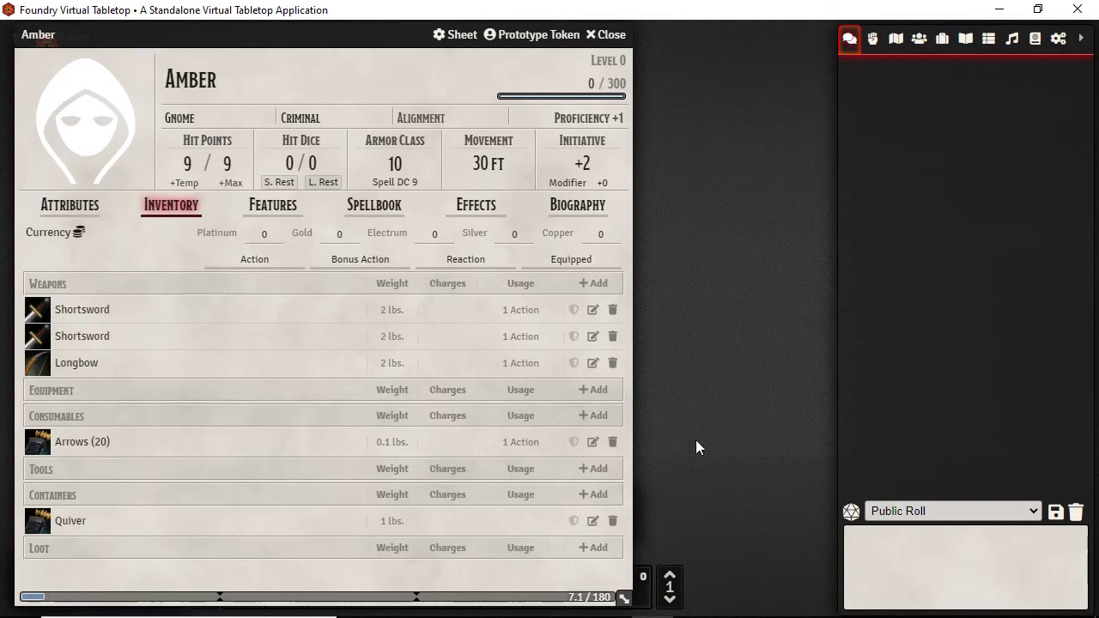
click(973, 549)
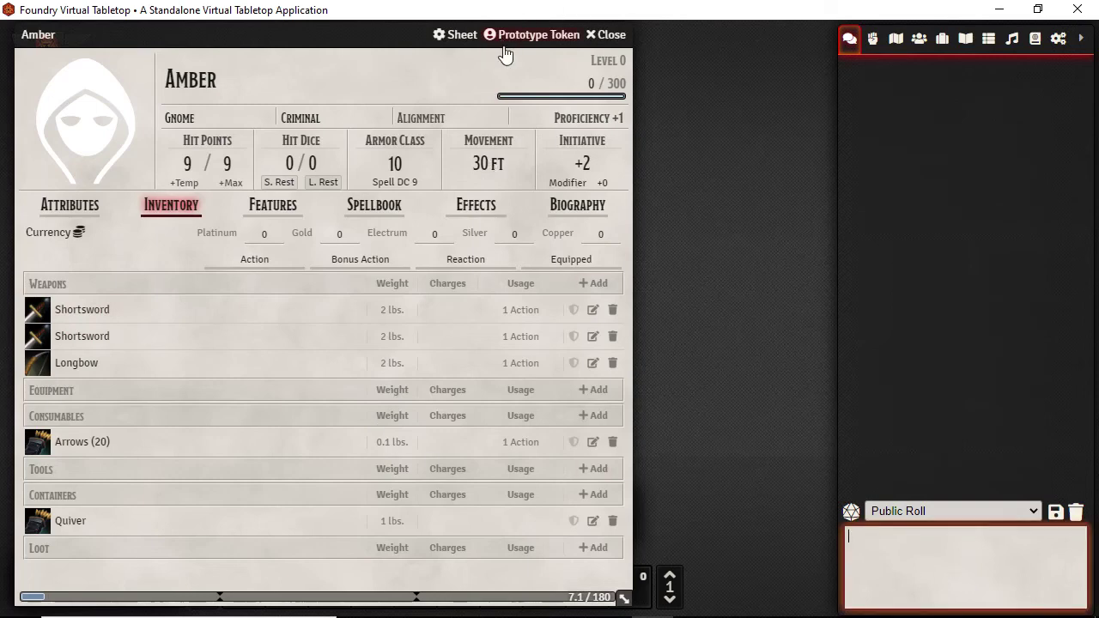
click(271, 213)
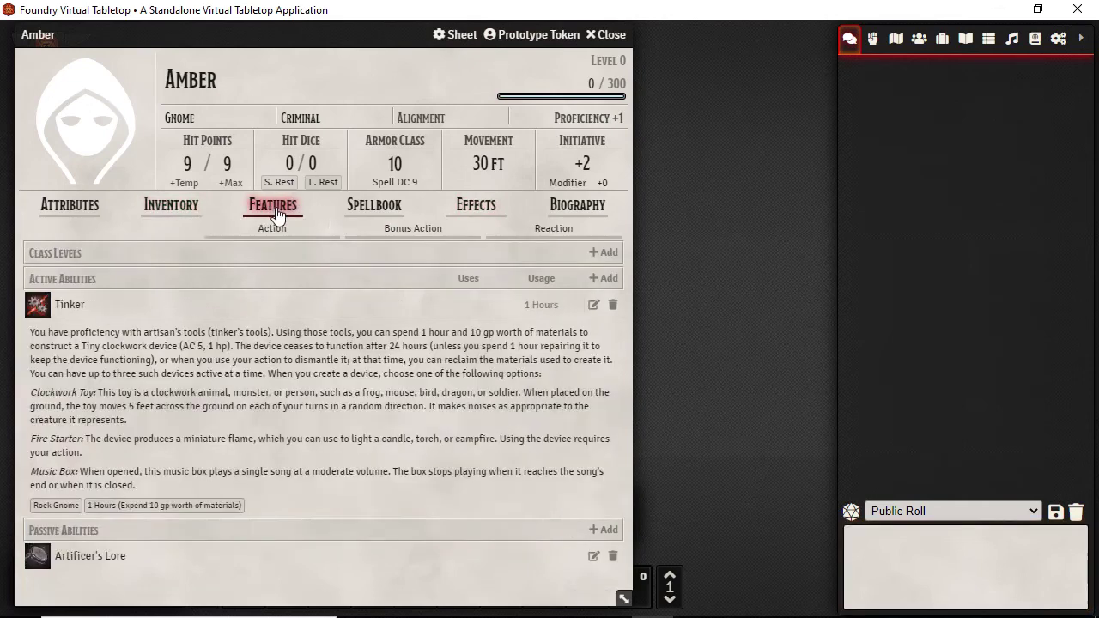
click(373, 214)
click(469, 213)
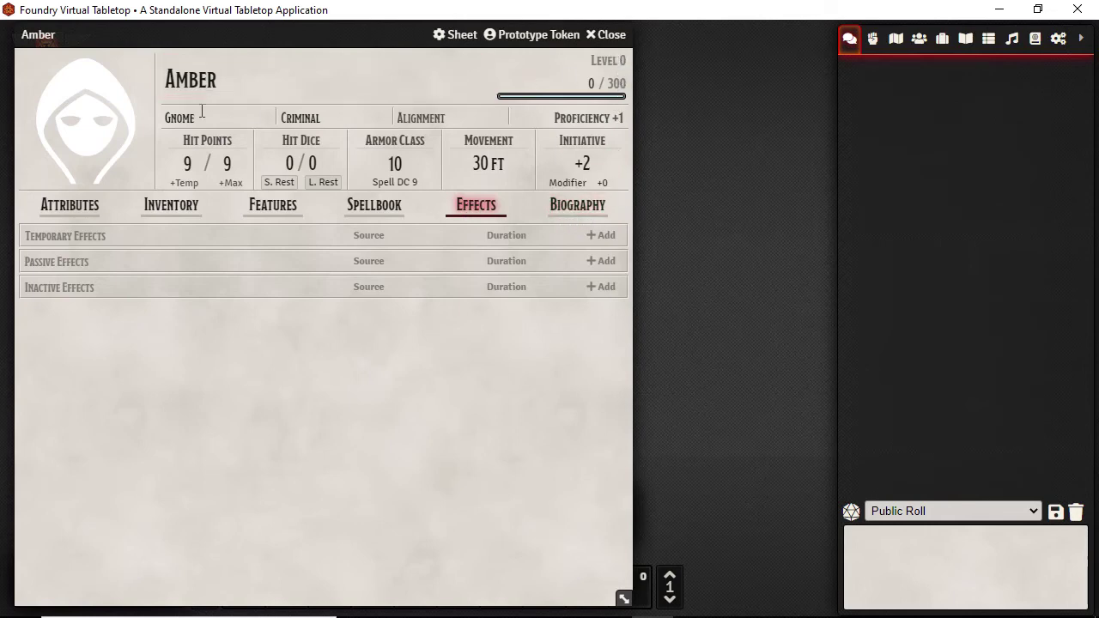
click(59, 211)
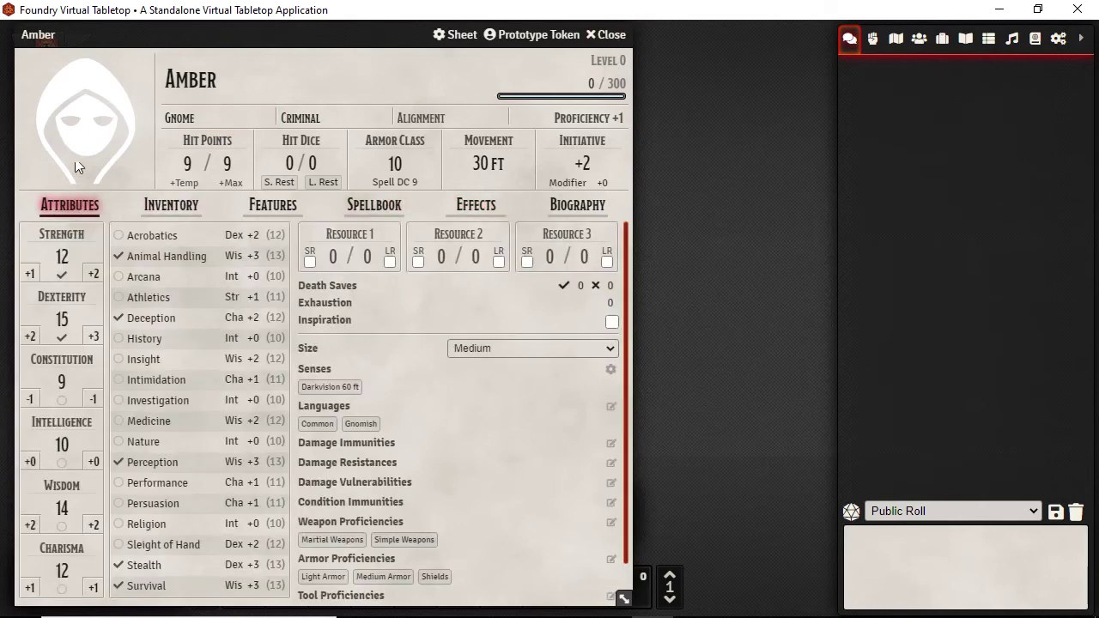
Check the sheet class options in Amber's sheet configuration and close it without saving
click(461, 35)
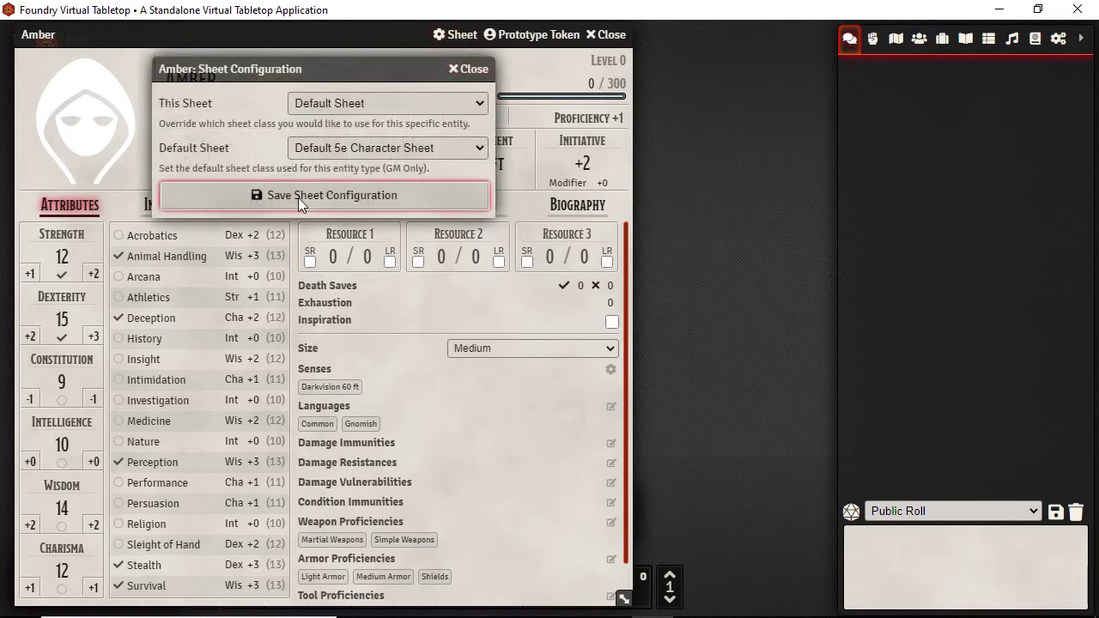
click(457, 67)
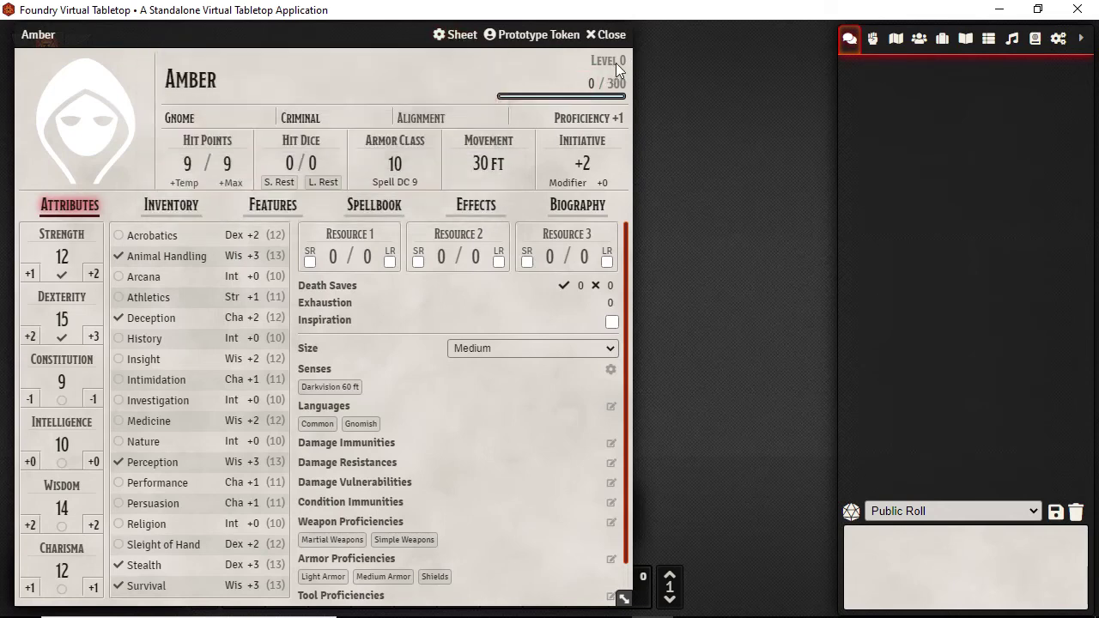
click(239, 143)
Add the Ranger class from the Classes (SRD) compendium to Amber's features and close the compendium
click(287, 213)
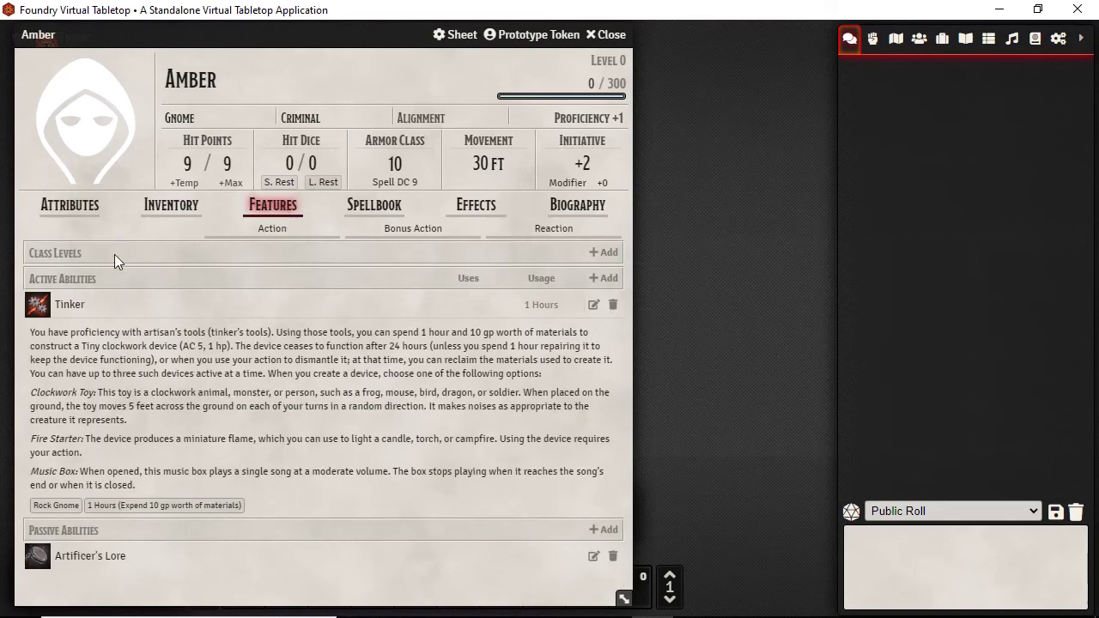
click(1035, 40)
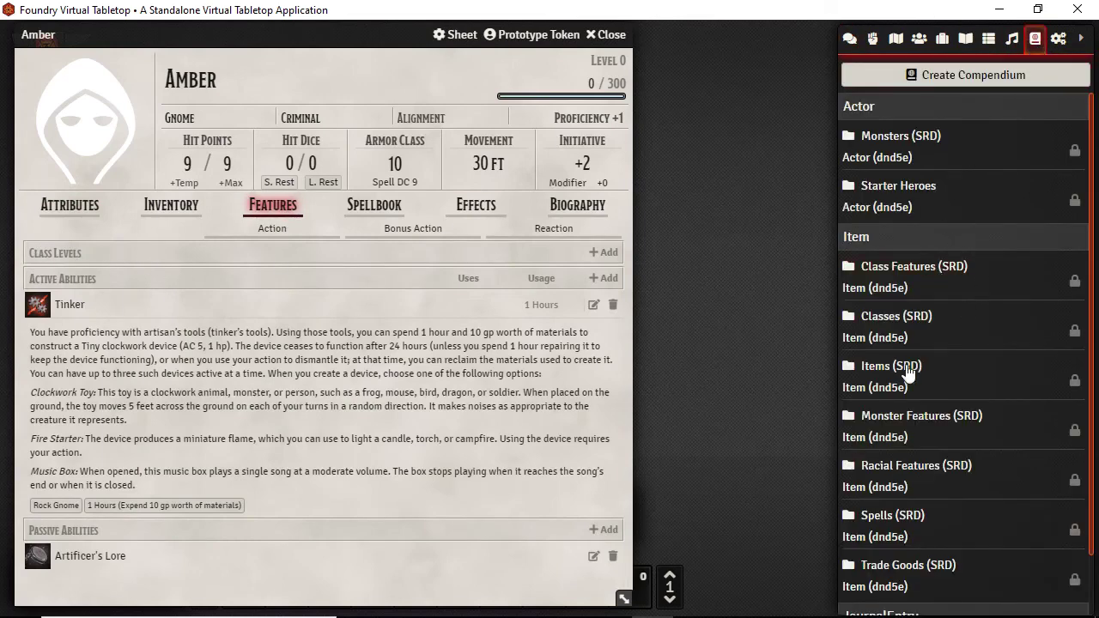
click(897, 318)
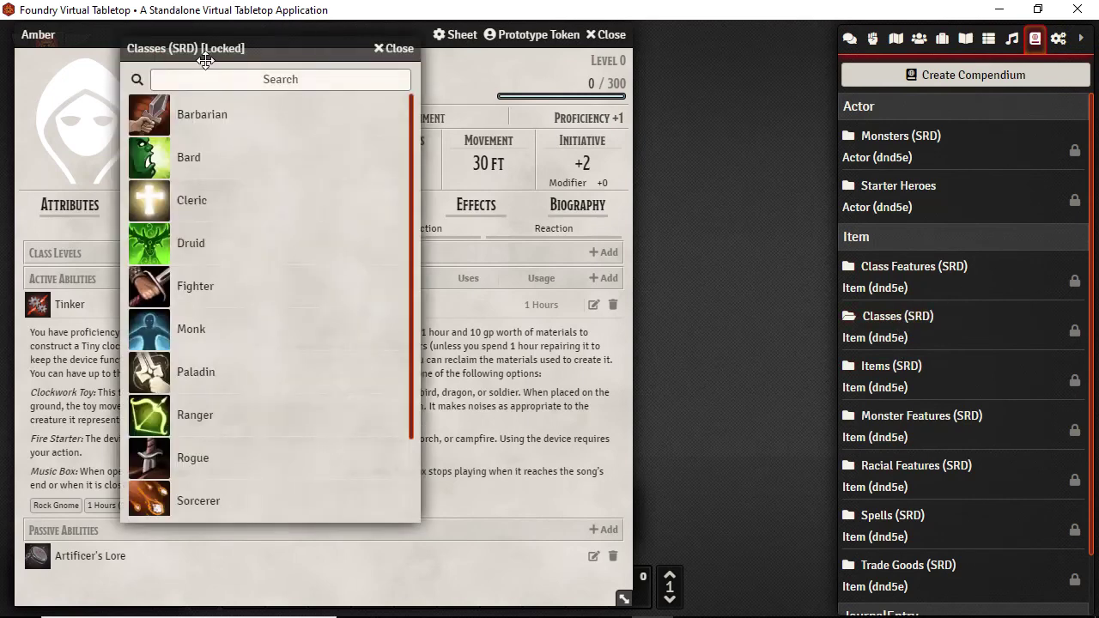
drag(201, 54, 788, 68)
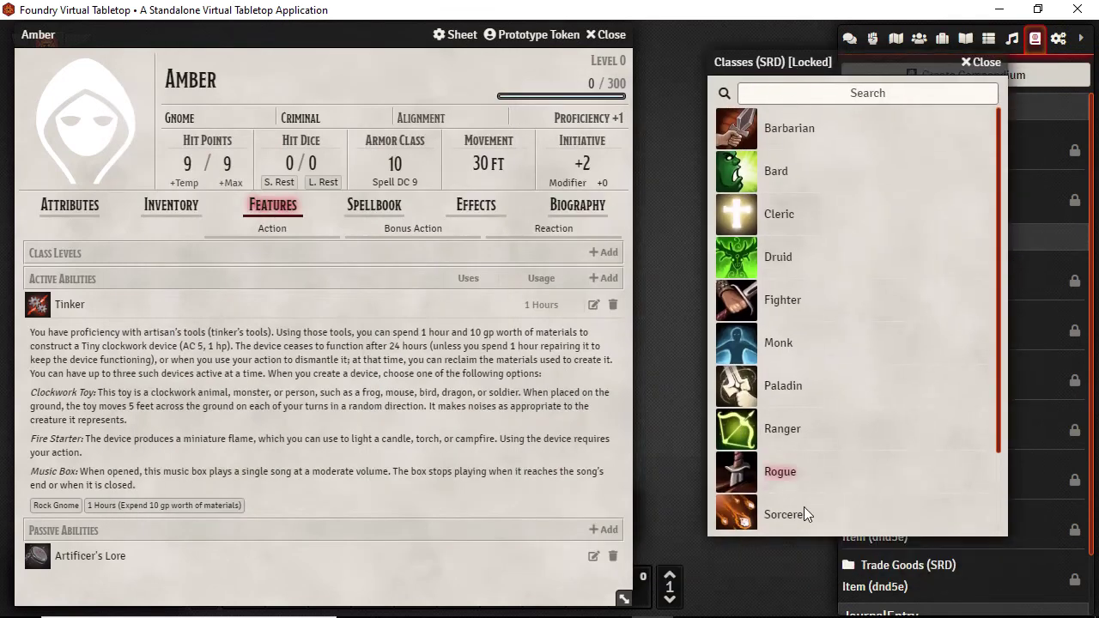
scroll(845, 433, down, 1)
drag(779, 344, 395, 383)
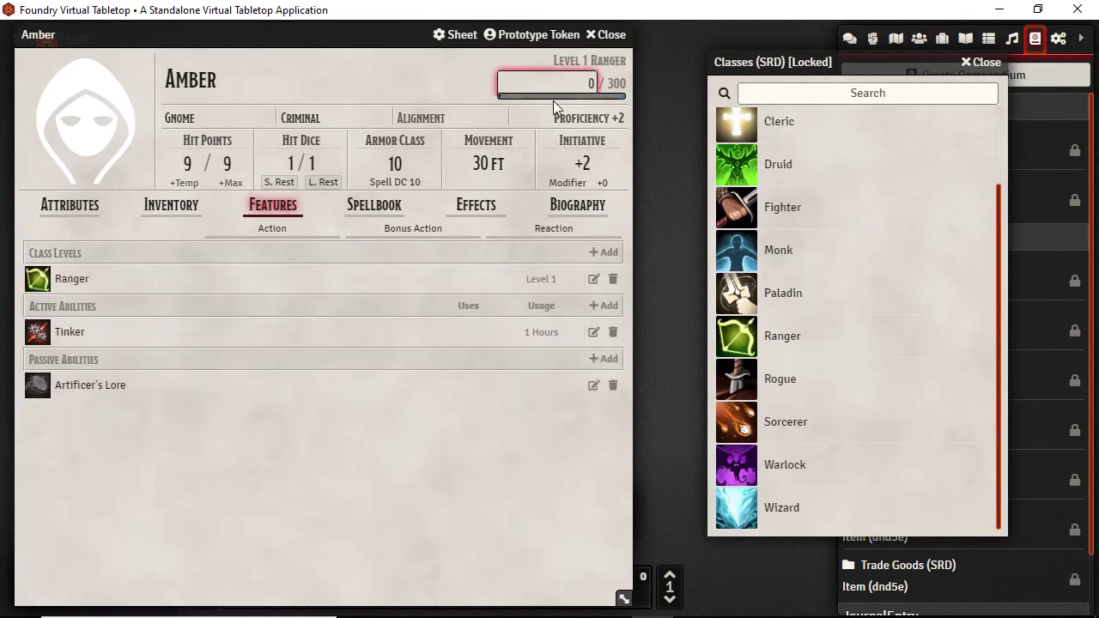
click(981, 63)
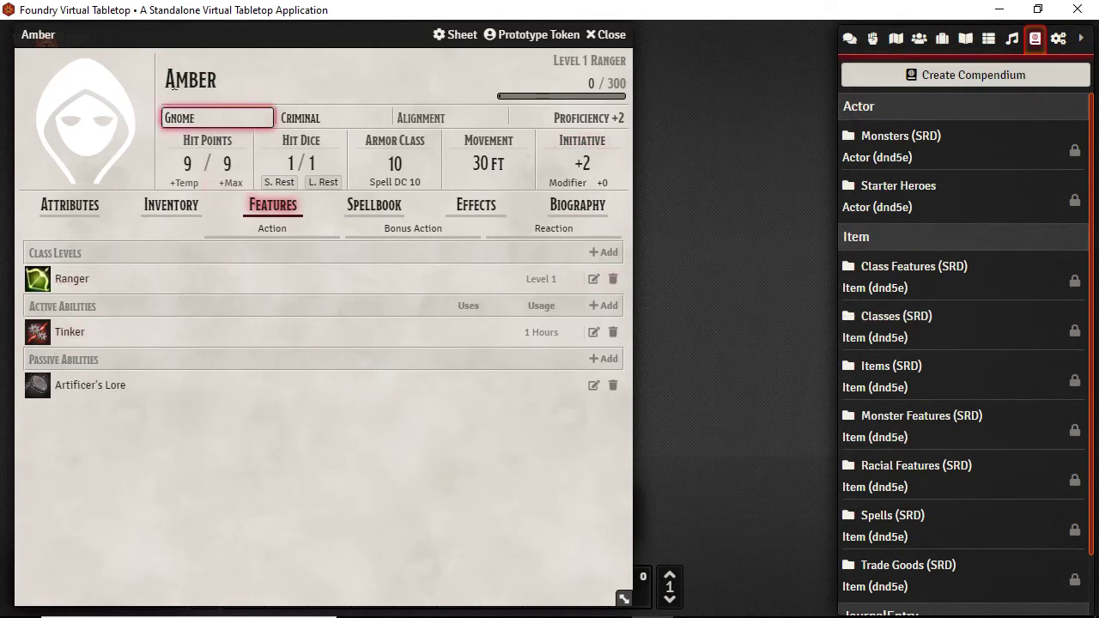
Check Amber's attributes and close her character sheet
click(72, 210)
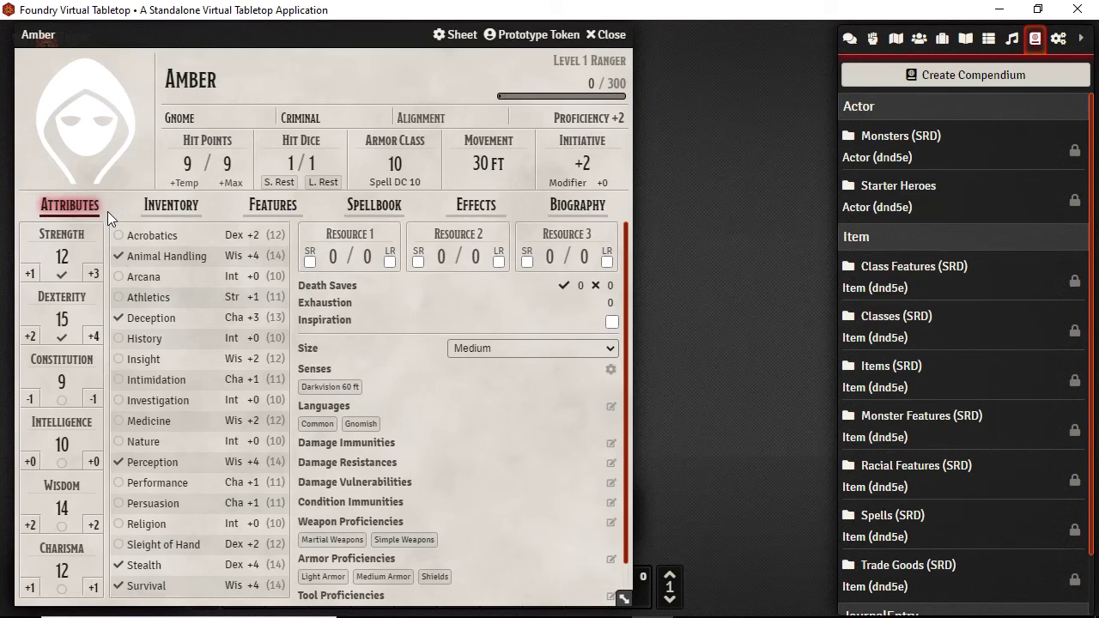
click(610, 35)
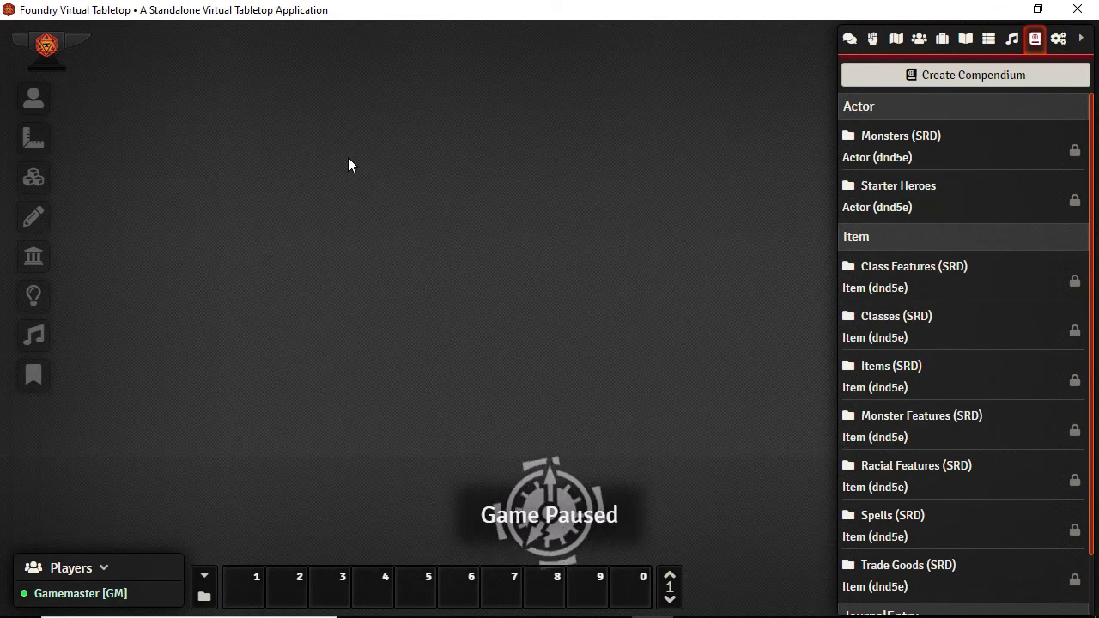
Switch to Chrome and open the Bundles page of the Fantasy Grounds store
mouse_move(351, 611)
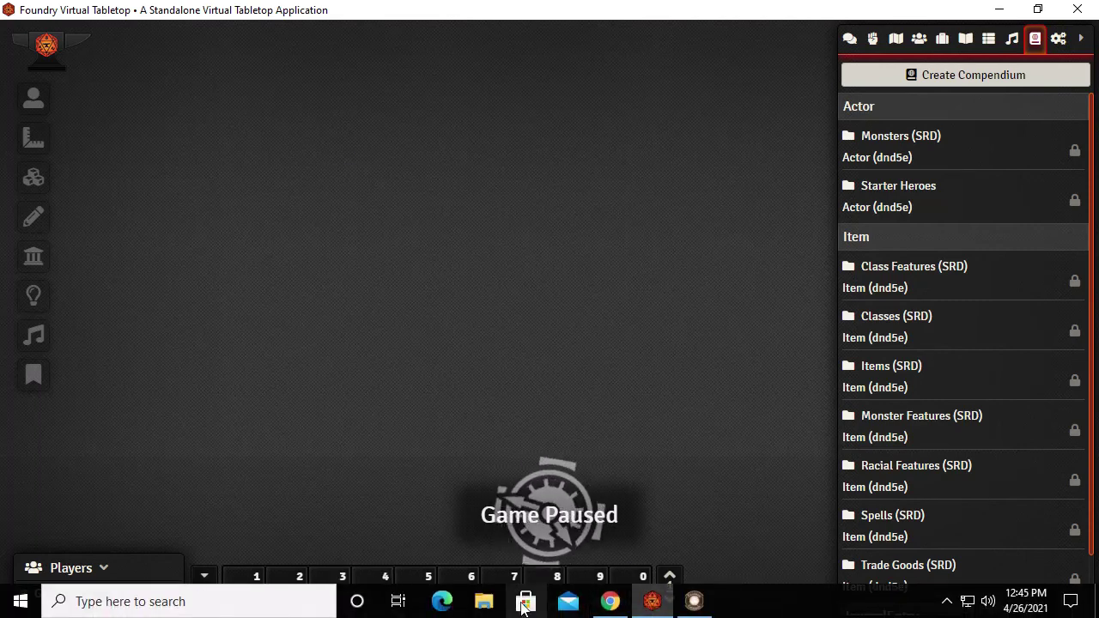
click(610, 601)
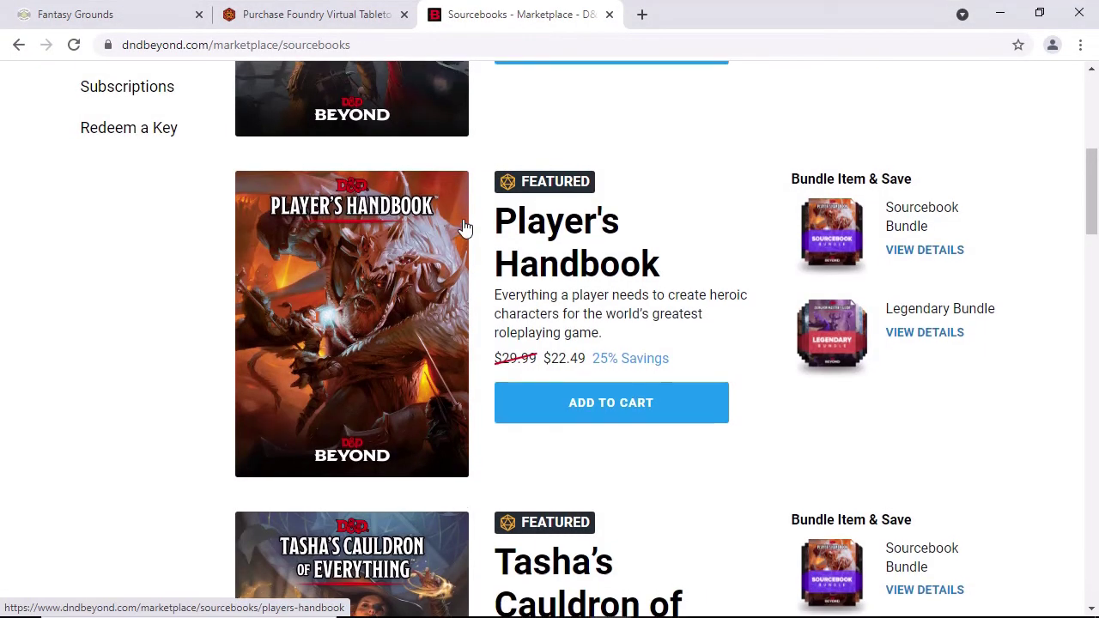
scroll(463, 229, up, 5)
click(77, 14)
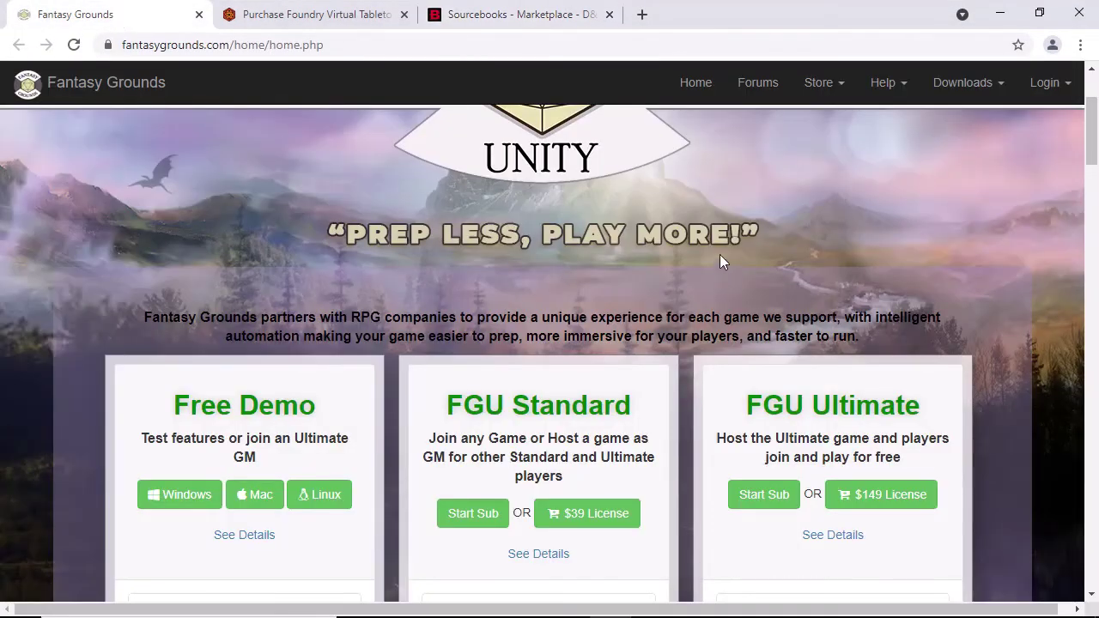
scroll(720, 254, up, 3)
click(827, 85)
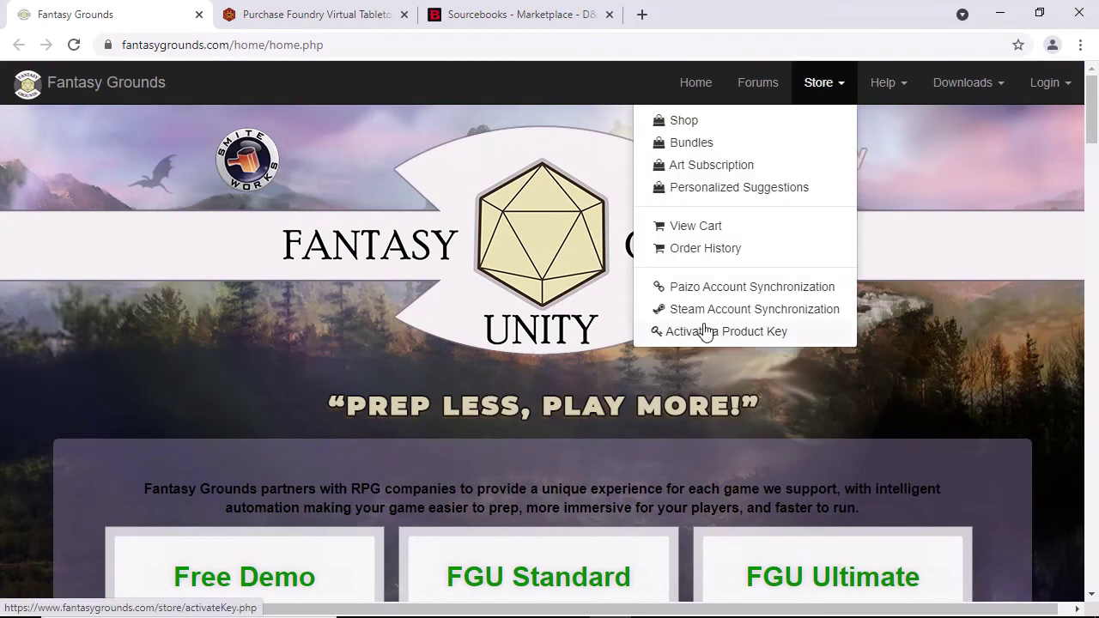
click(690, 143)
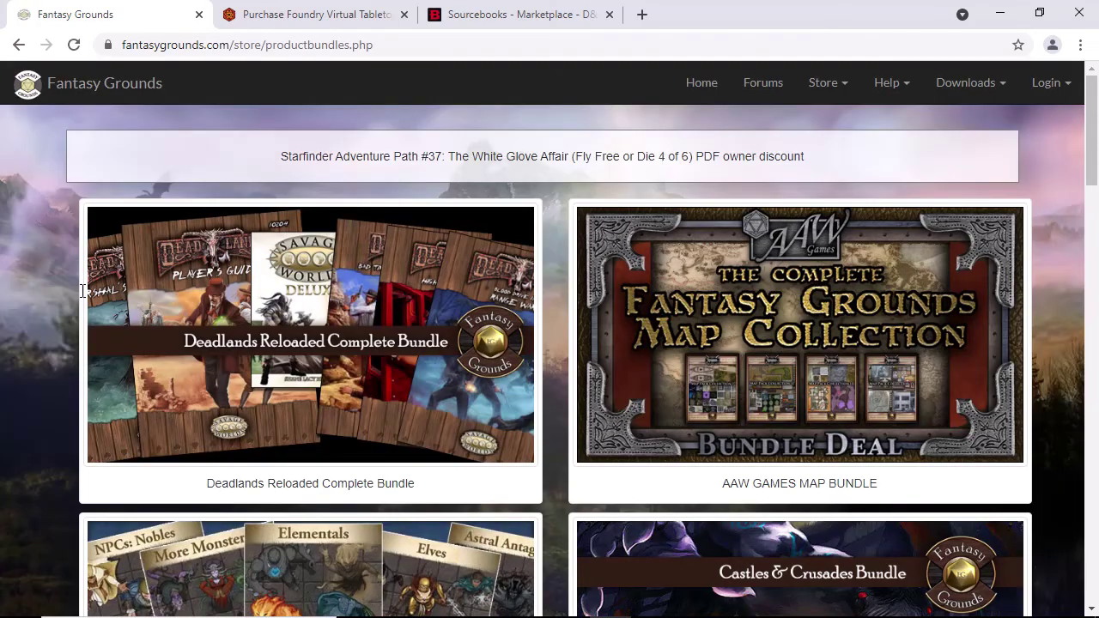
Browse the product bundles offered in the Fantasy Grounds store
scroll(559, 243, down, 5)
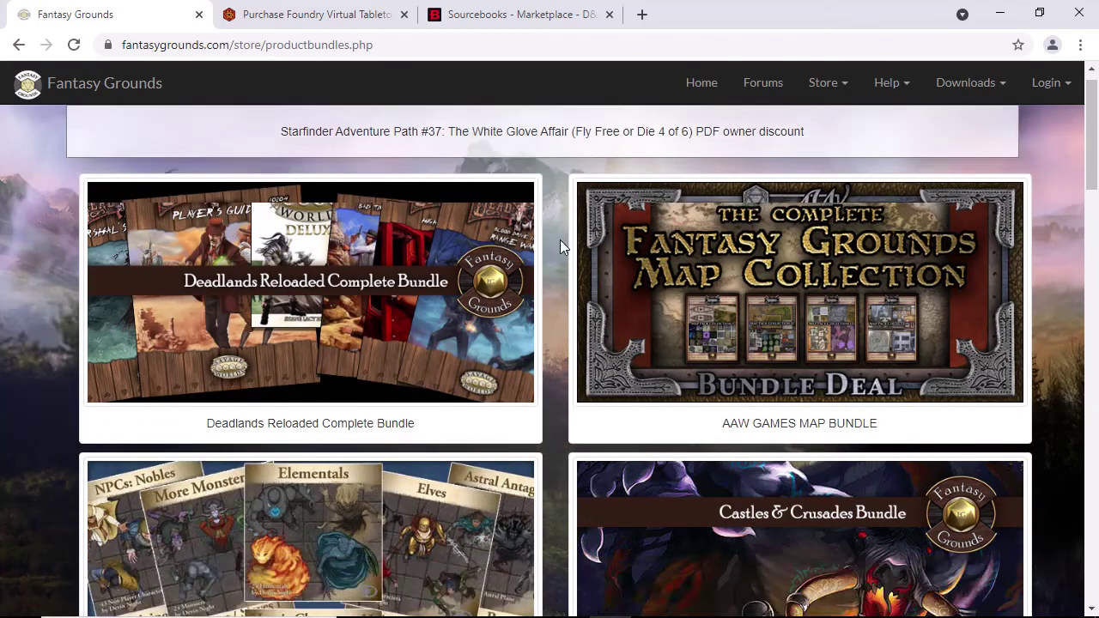
scroll(560, 249, down, 10)
scroll(561, 259, up, 15)
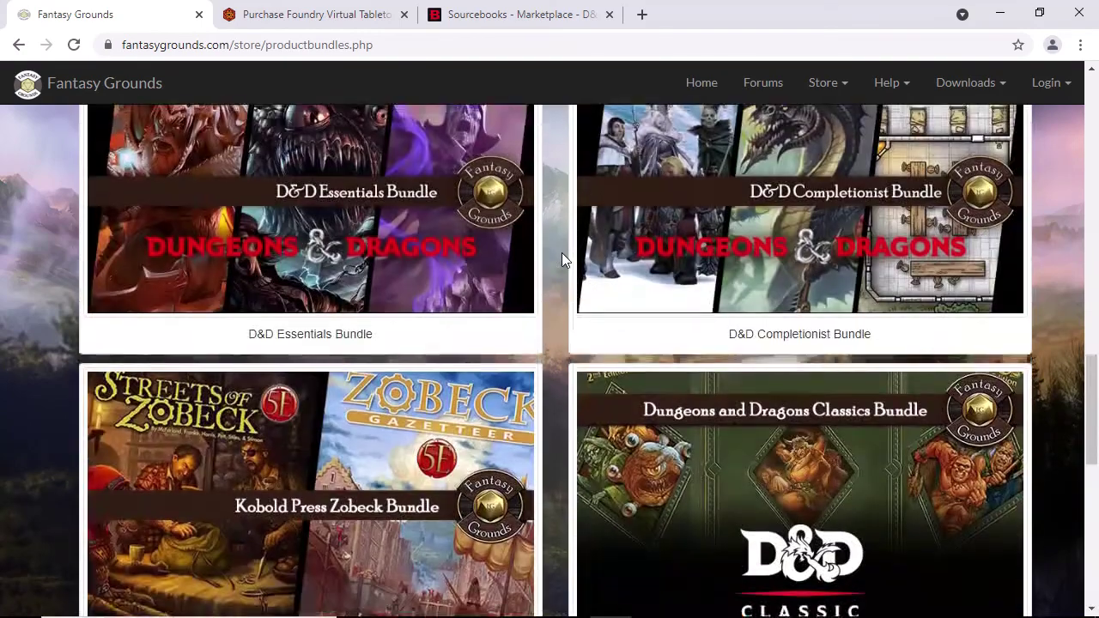
scroll(563, 254, up, 5)
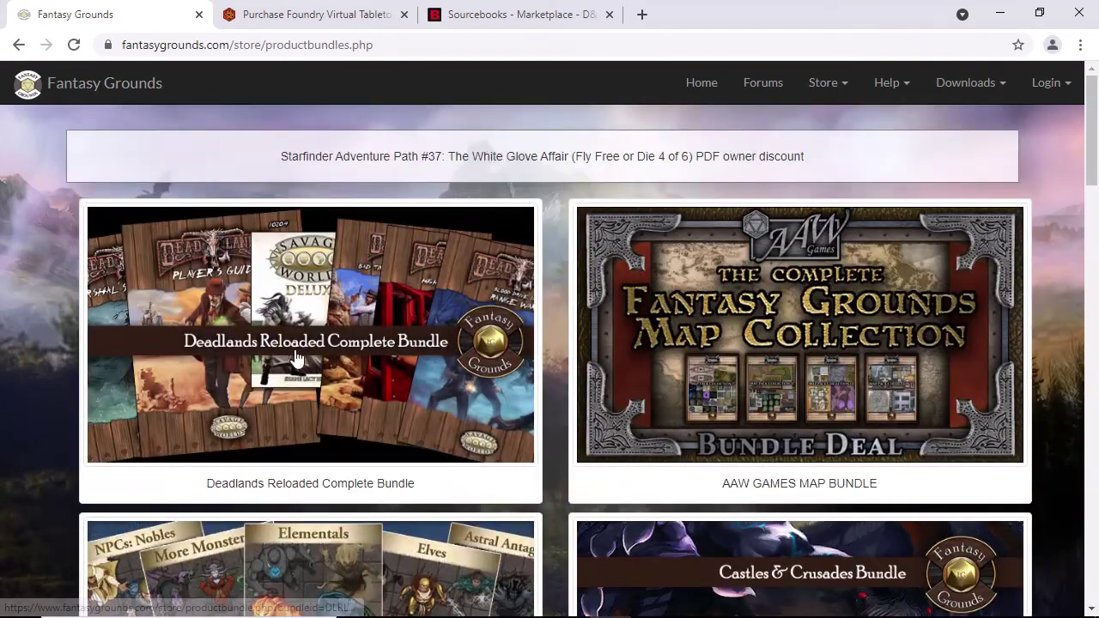
Open the Fantasy Grounds shop page and look over its licence options and the D&D Essentials bundle offer
click(837, 90)
click(700, 123)
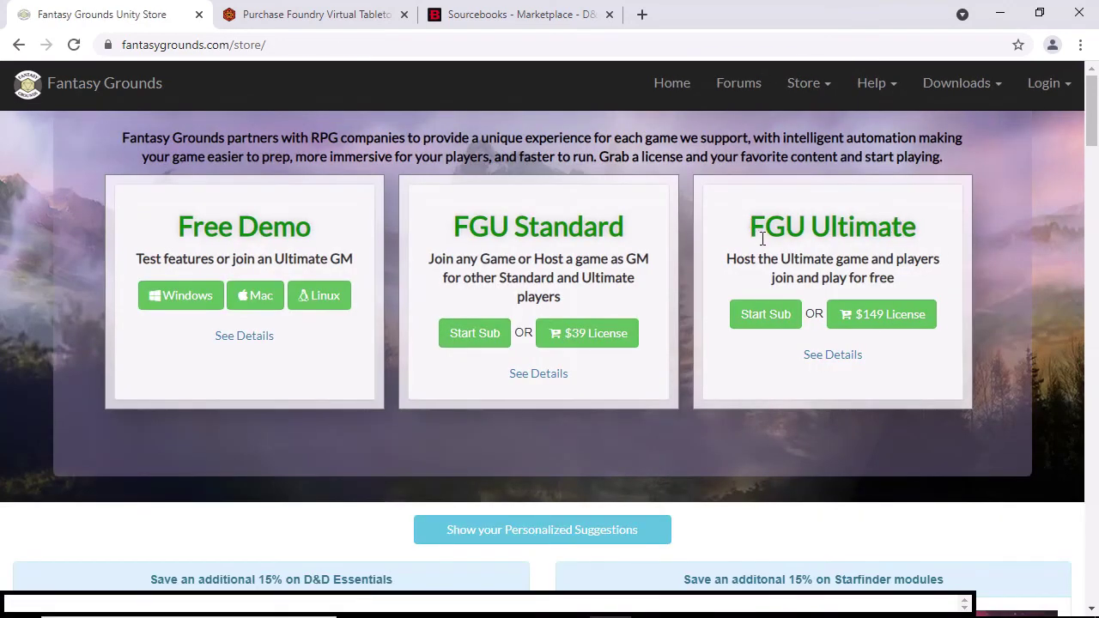
scroll(818, 286, down, 7)
scroll(818, 286, up, 4)
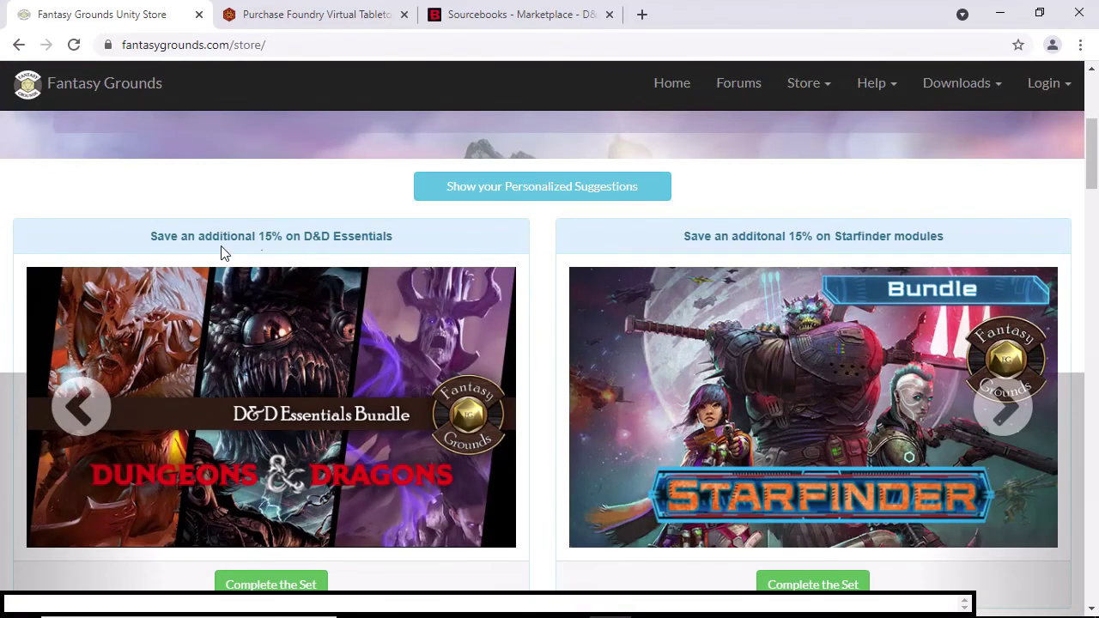
scroll(444, 323, down, 3)
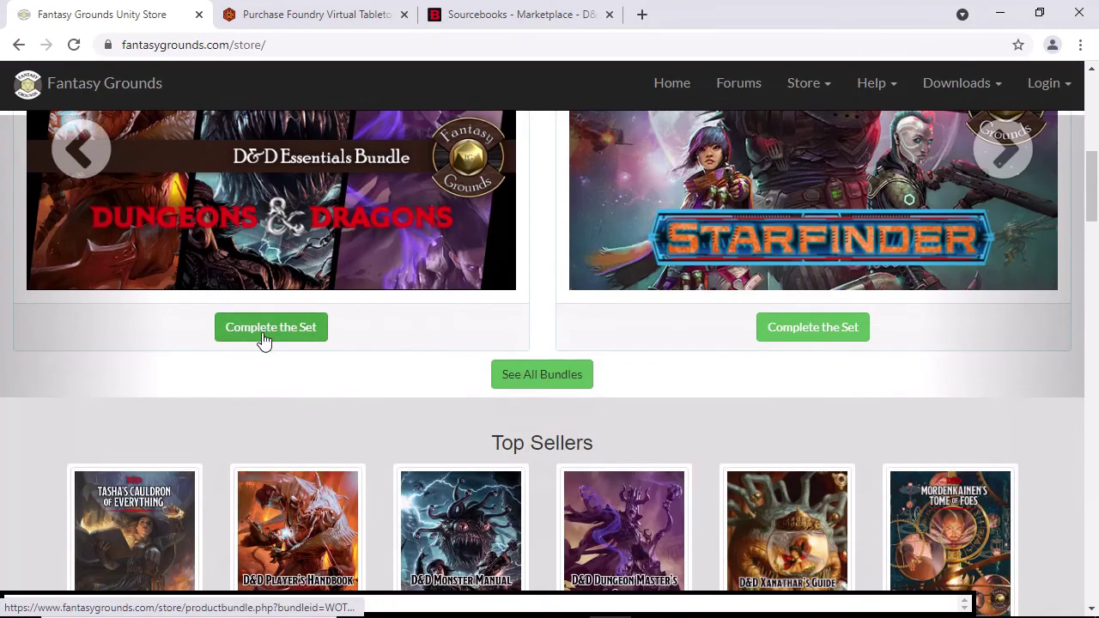
scroll(325, 237, up, 1)
scroll(324, 237, up, 3)
scroll(326, 238, down, 2)
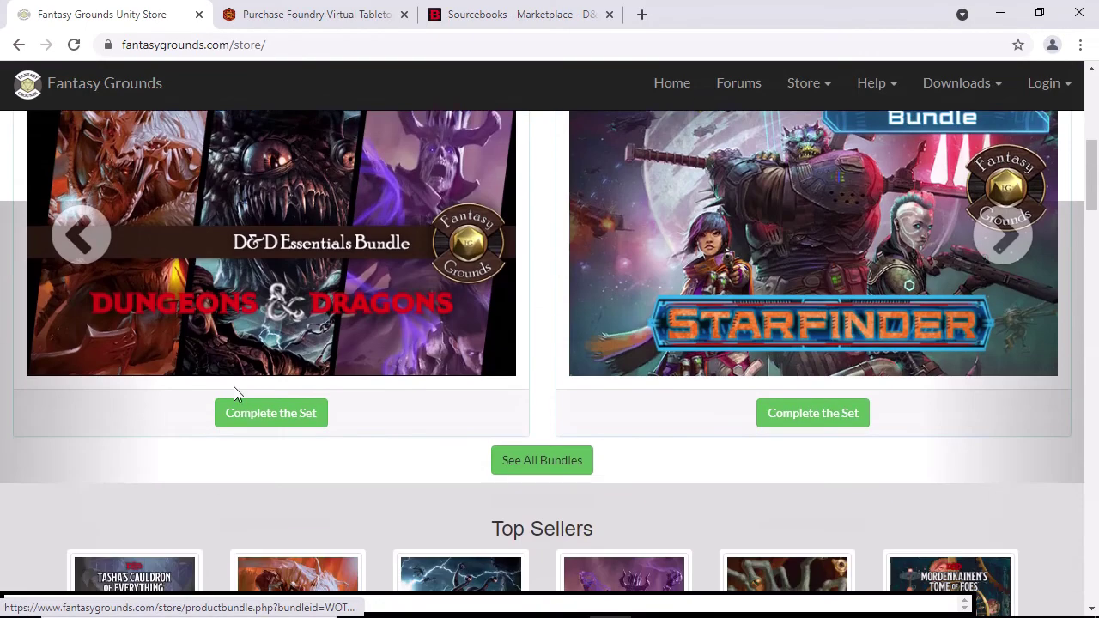
Open the D&D Essentials bundle and review its discount terms, included books and their prices
click(284, 315)
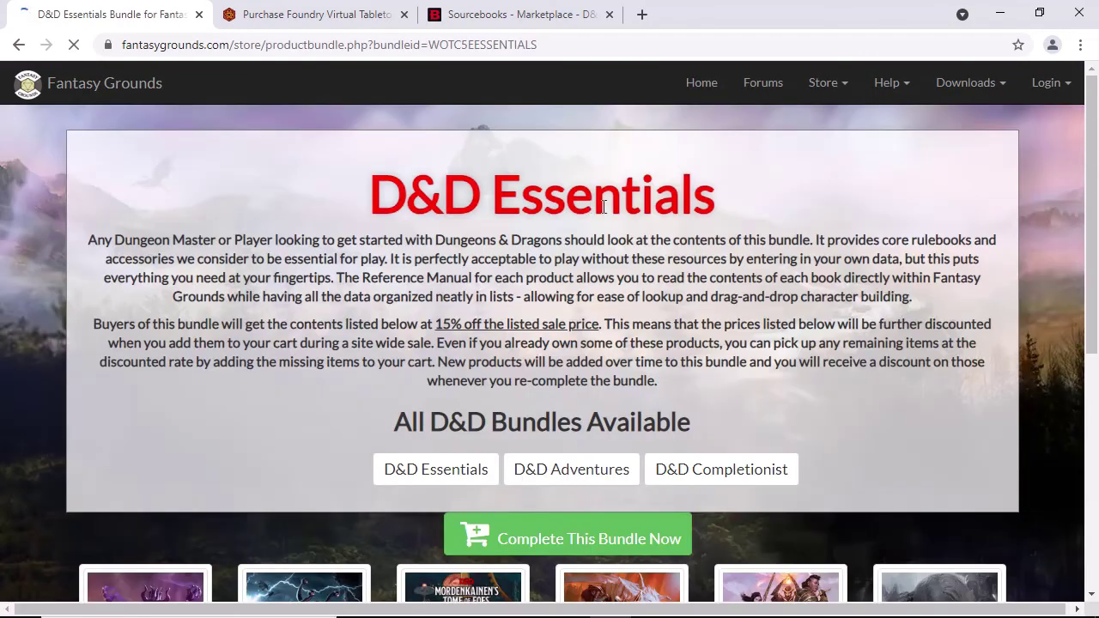
scroll(829, 236, down, 5)
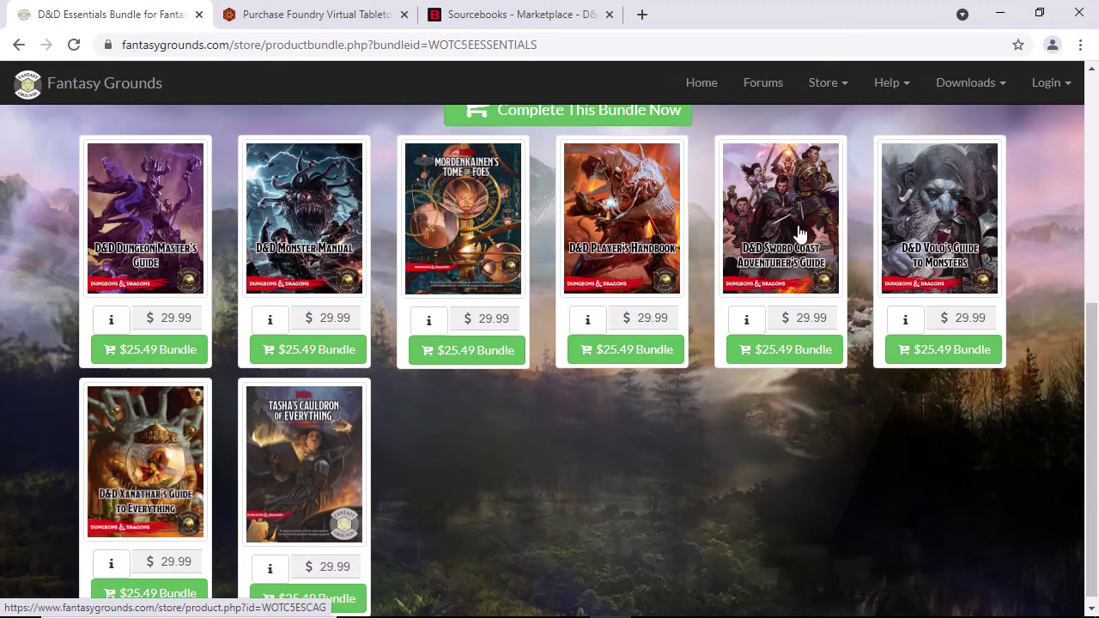
scroll(498, 415, down, 1)
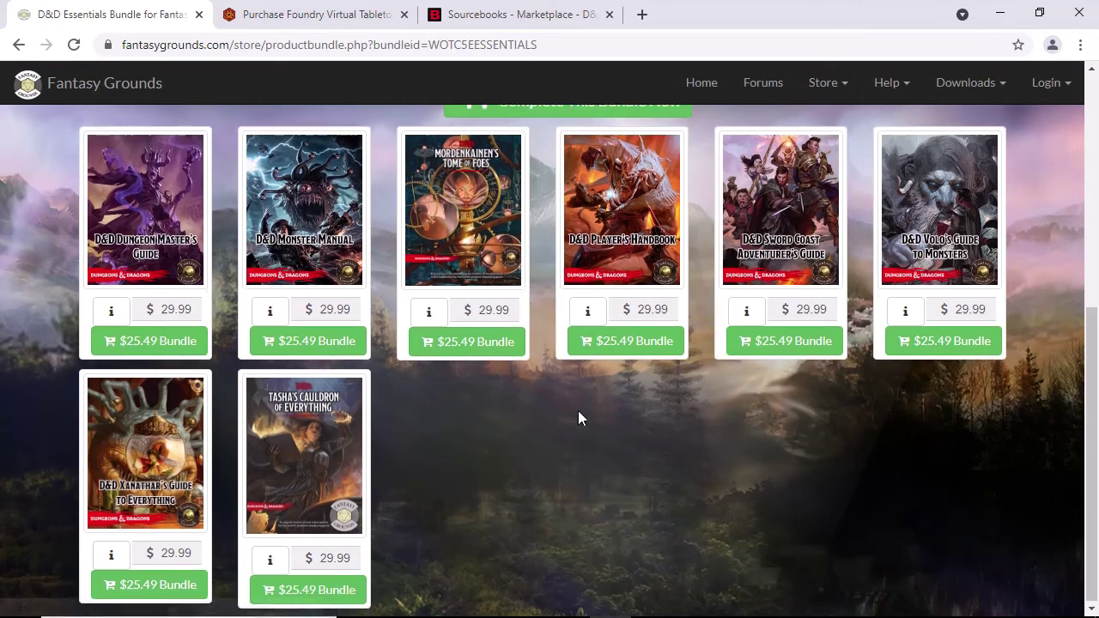